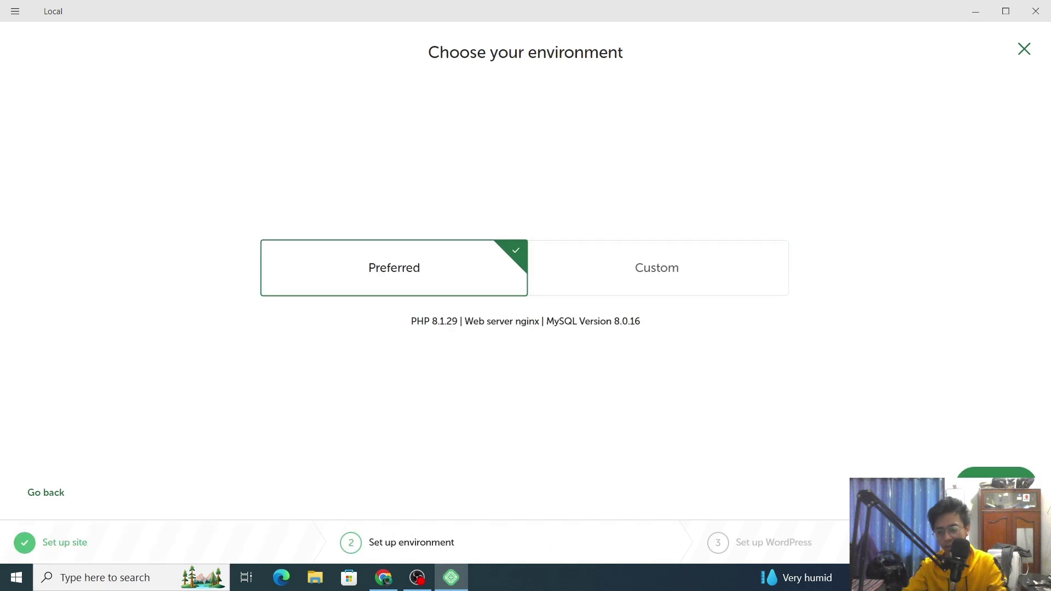
- Review the Custom PHP, web server and database options, then keep Preferred (PHP 8.1.29, nginx, MySQL 8.0.16)
left_click(682, 266)
left_click(406, 344)
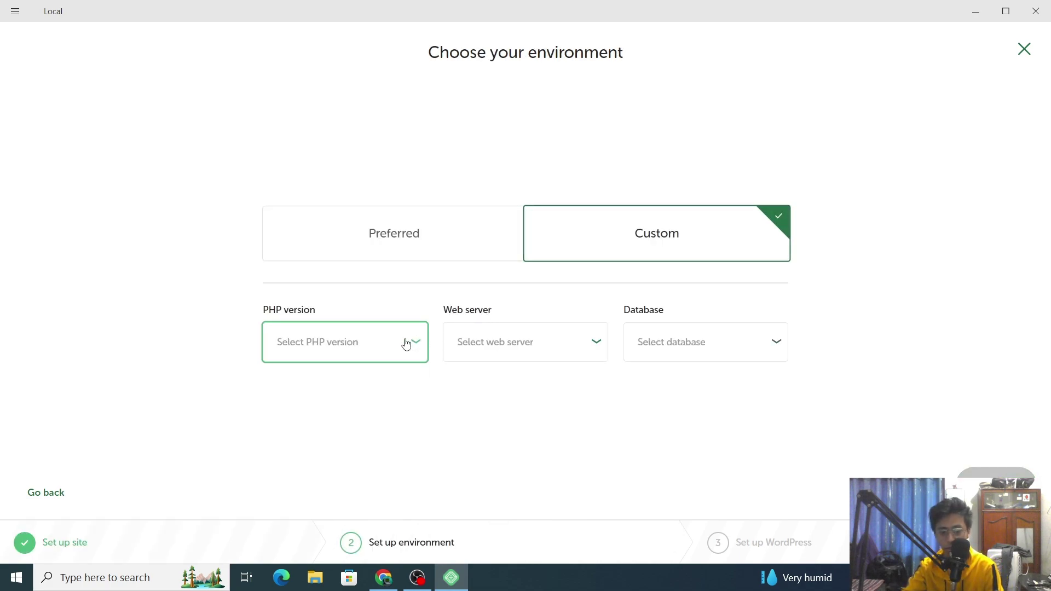
left_click(503, 422)
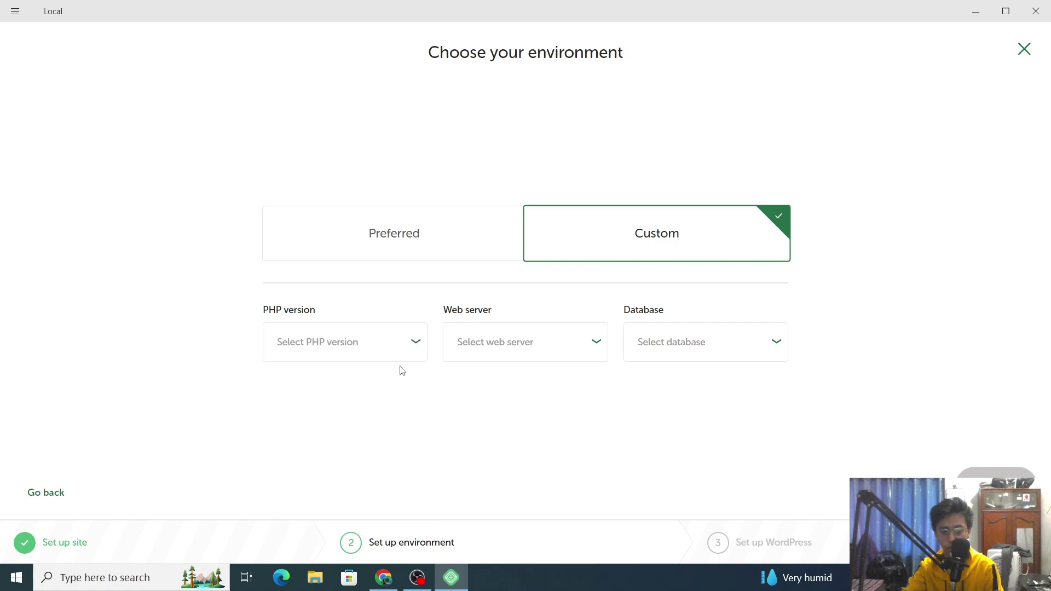
left_click(505, 346)
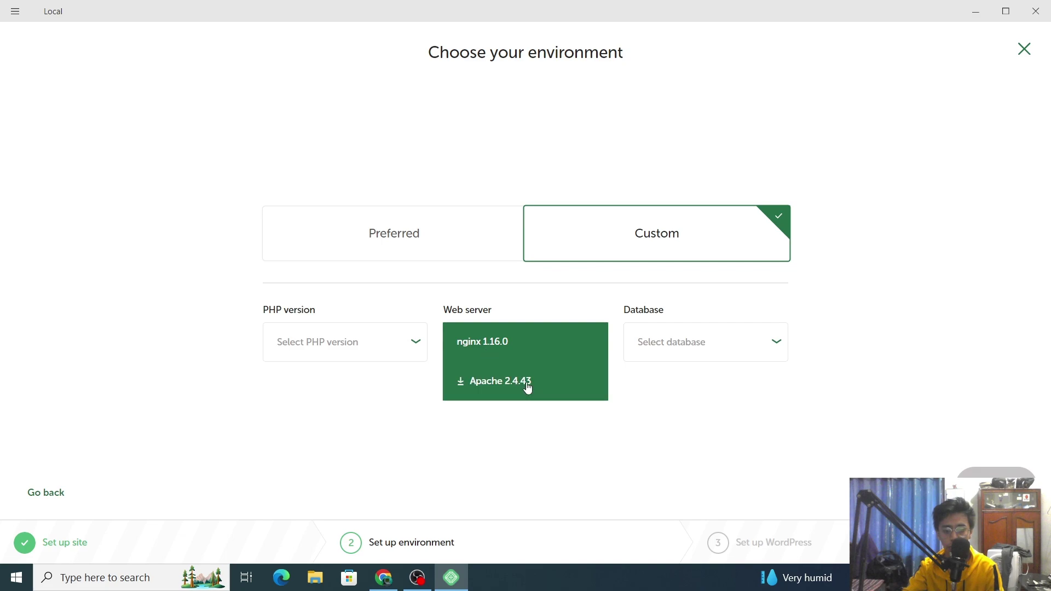
left_click(677, 430)
left_click(732, 352)
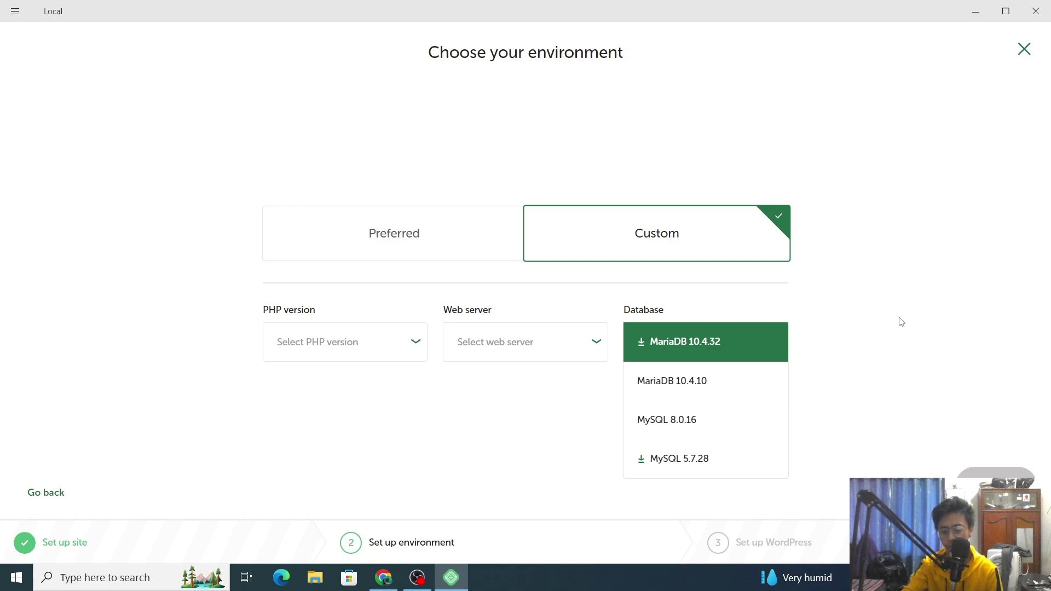
left_click(414, 228)
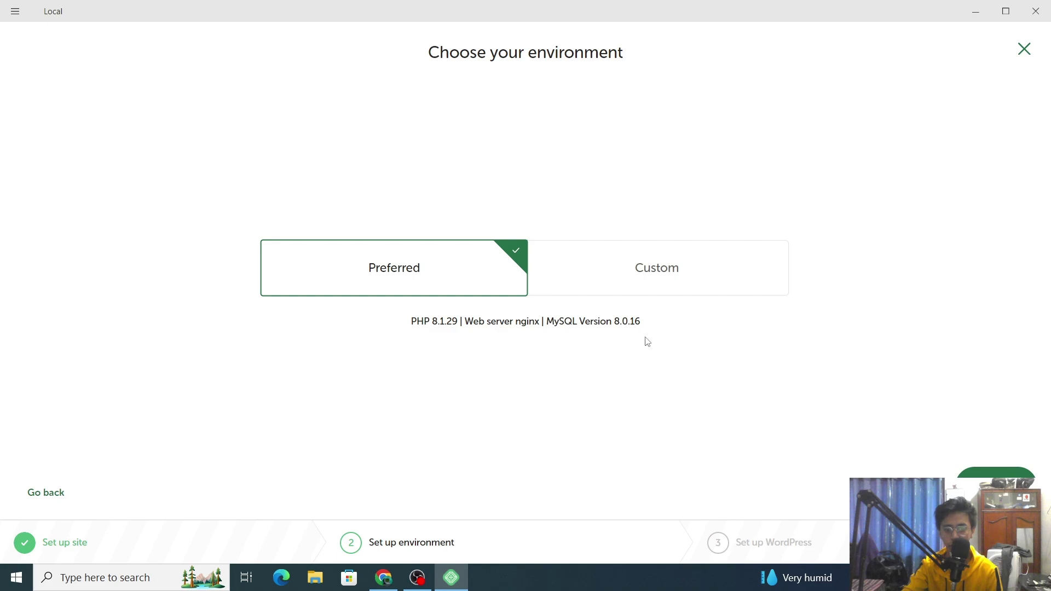
left_click(1013, 473)
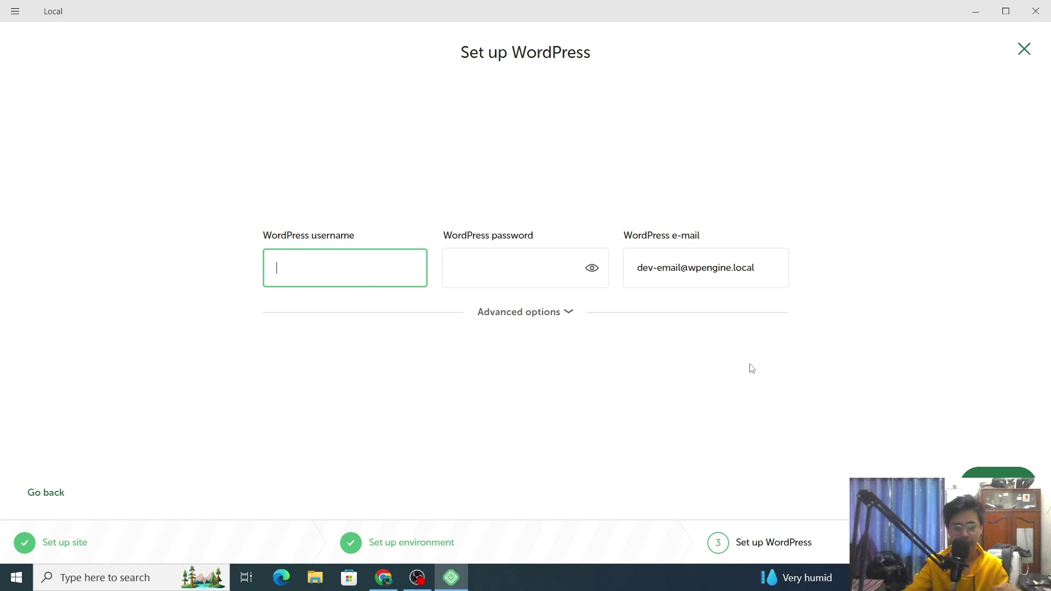
- Enter the WordPress admin username and password, showing the password as plain text
type("admin")
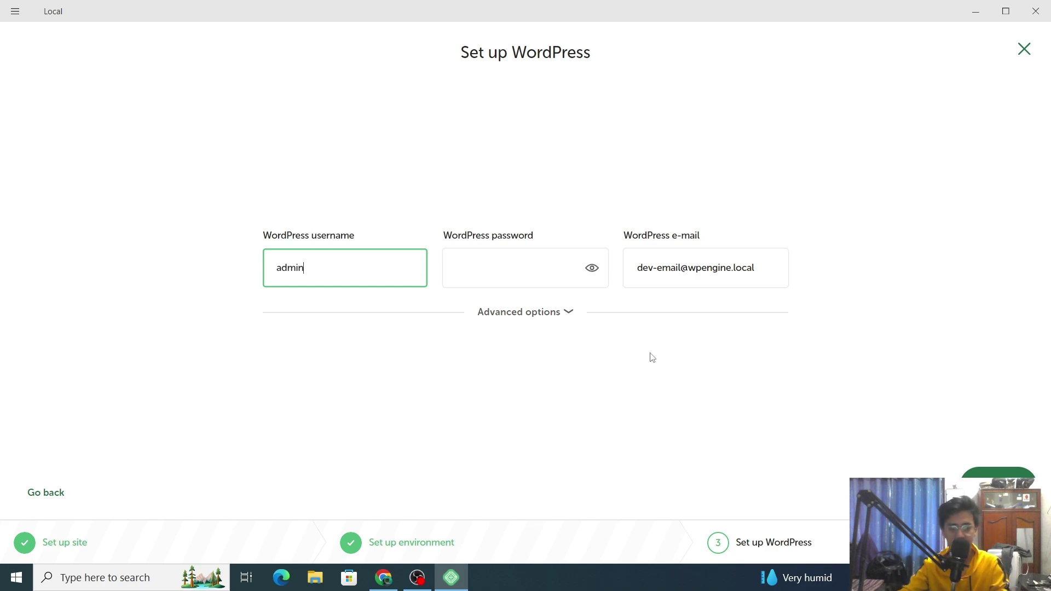
left_click(525, 285)
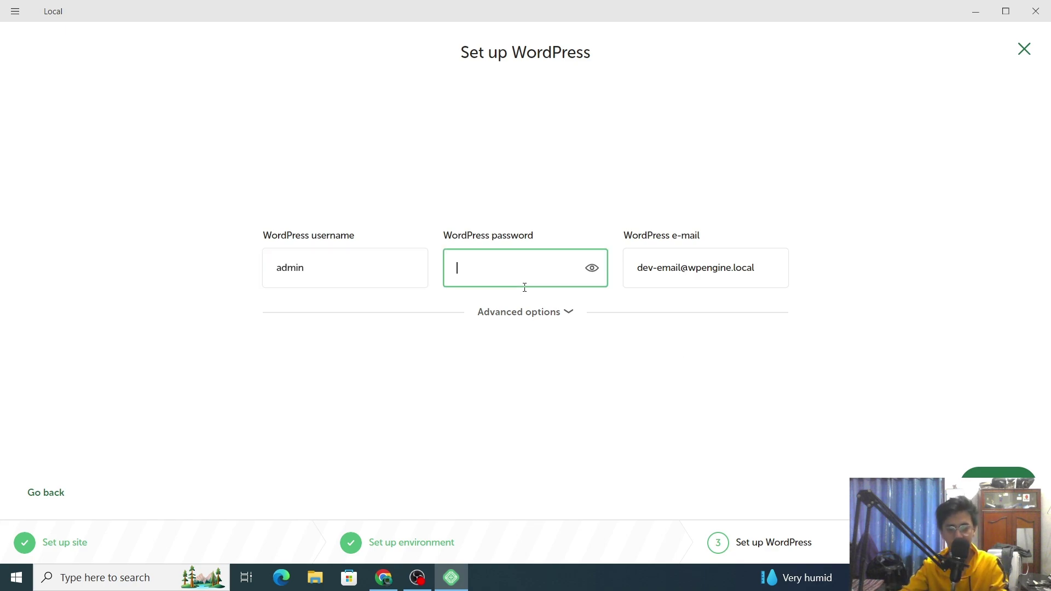
type("admin")
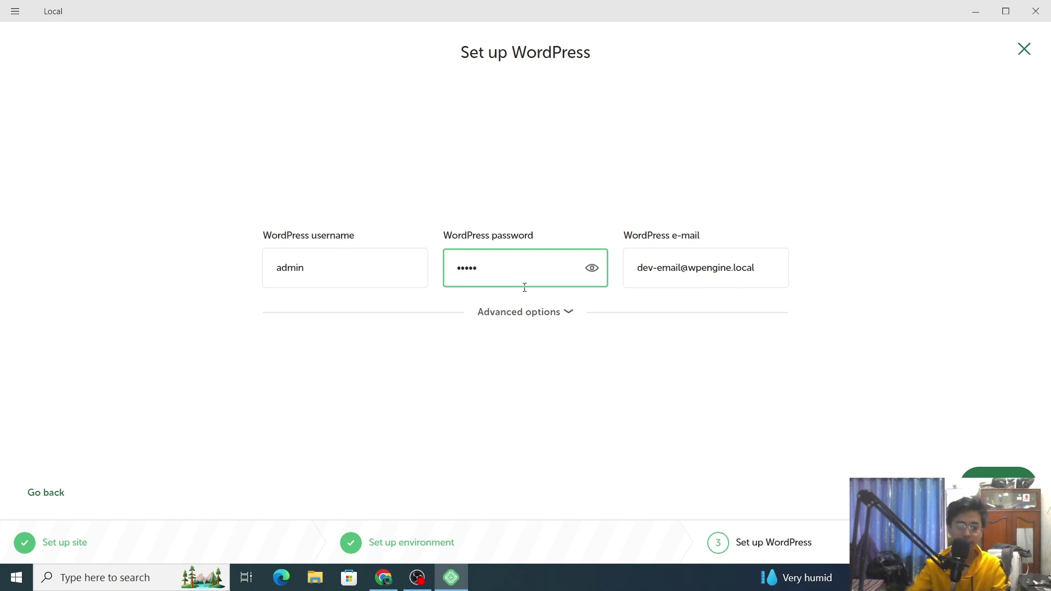
left_click(592, 268)
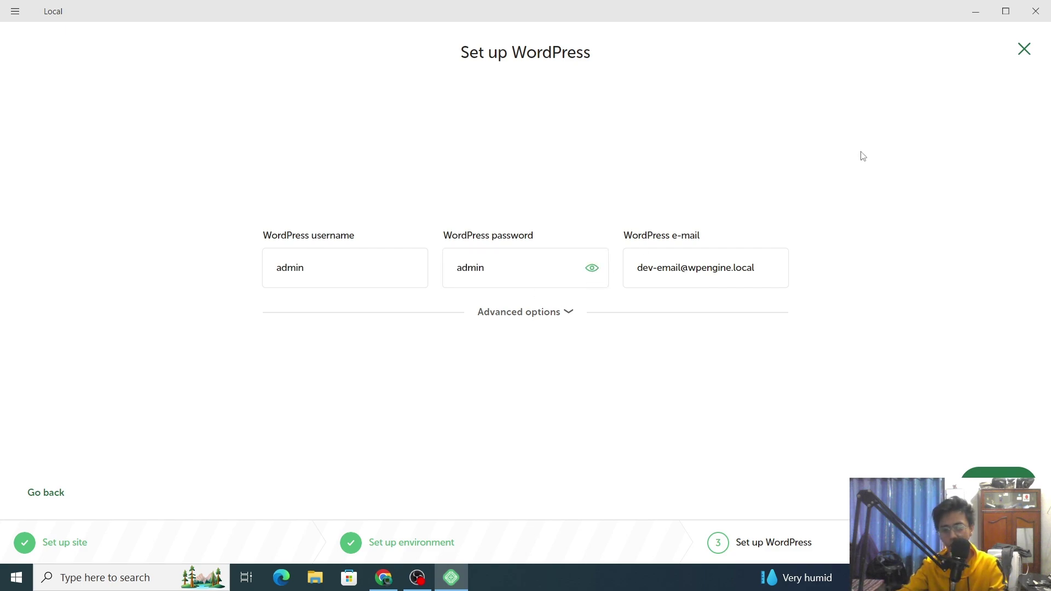
- Confirm Multisite is No under Advanced options and create the E-commerceSite
left_click(551, 316)
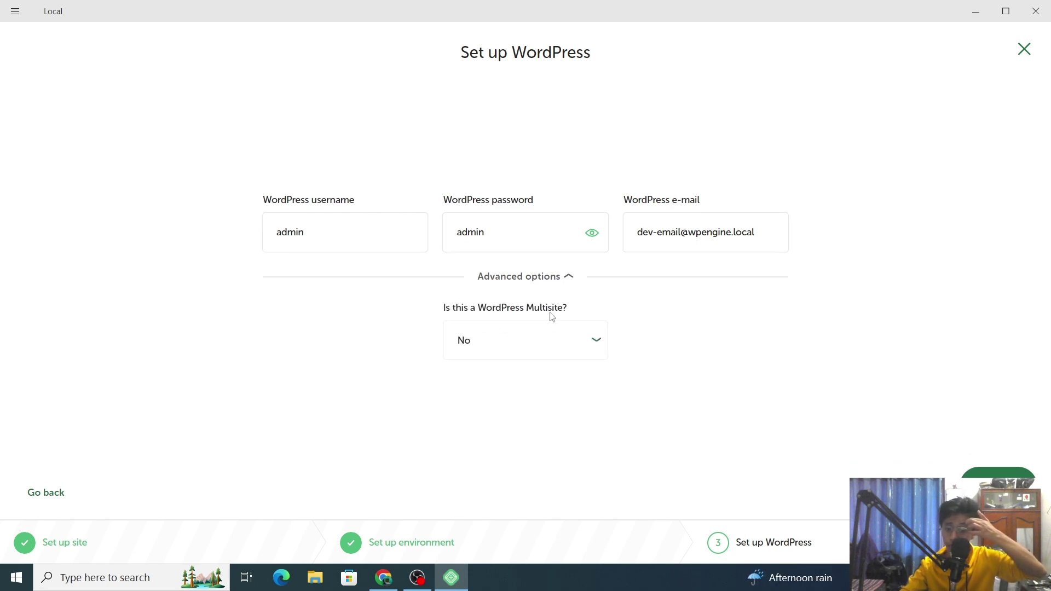
left_click(571, 284)
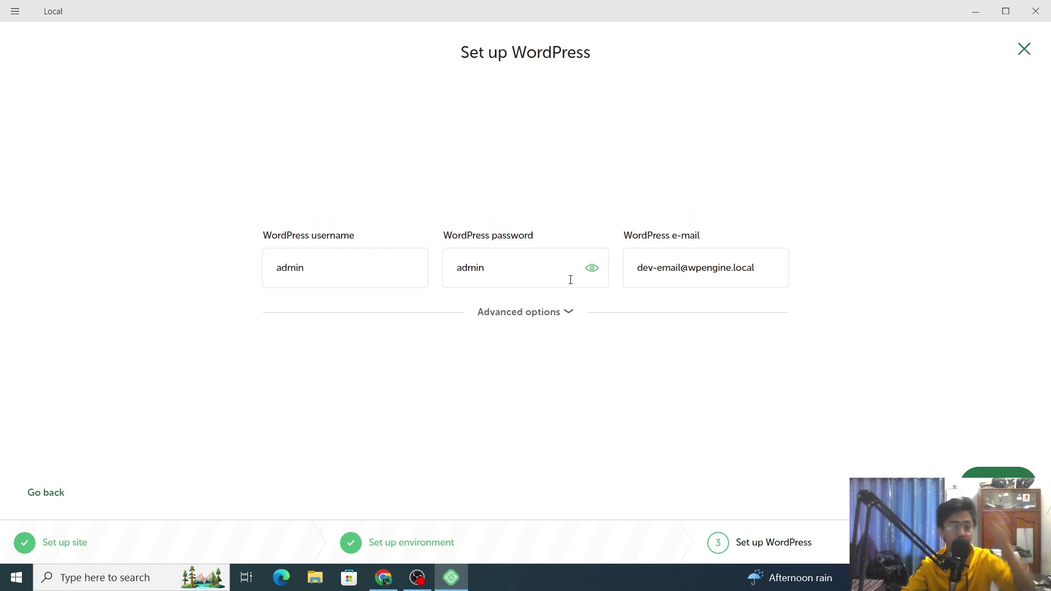
left_click(543, 317)
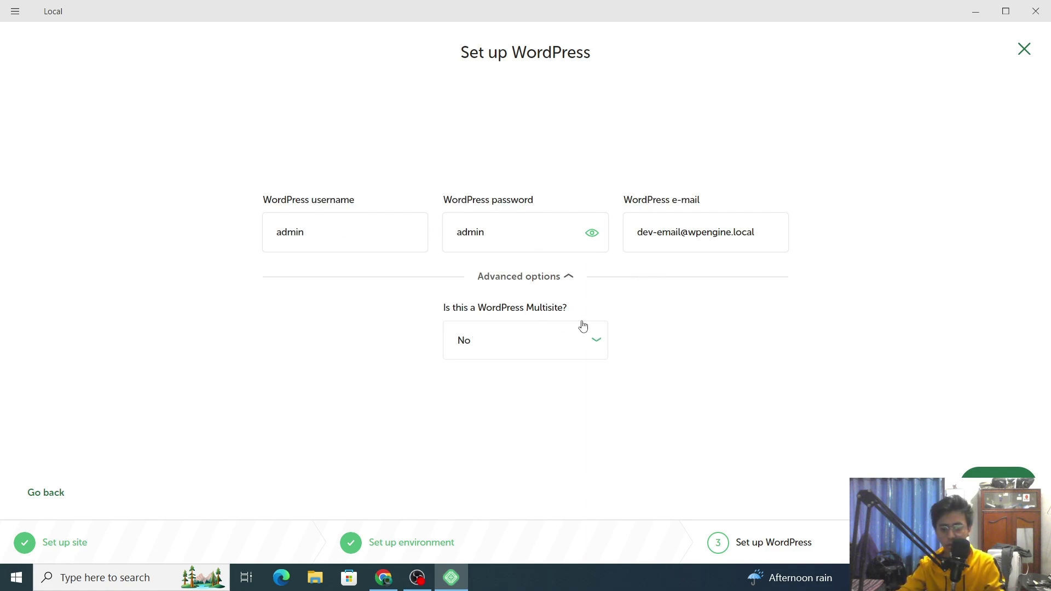
left_click(562, 280)
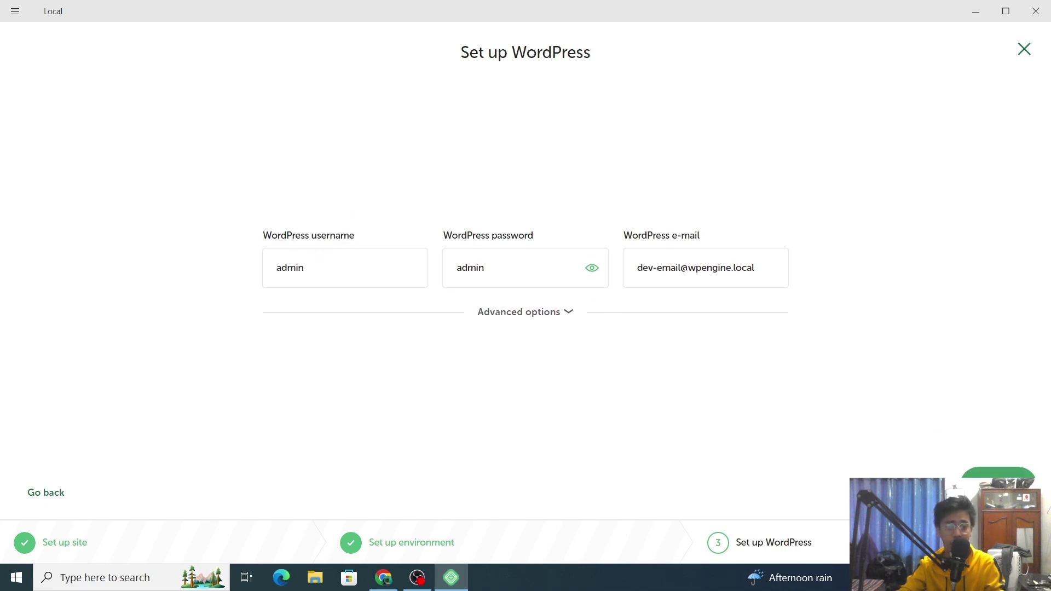
left_click(998, 482)
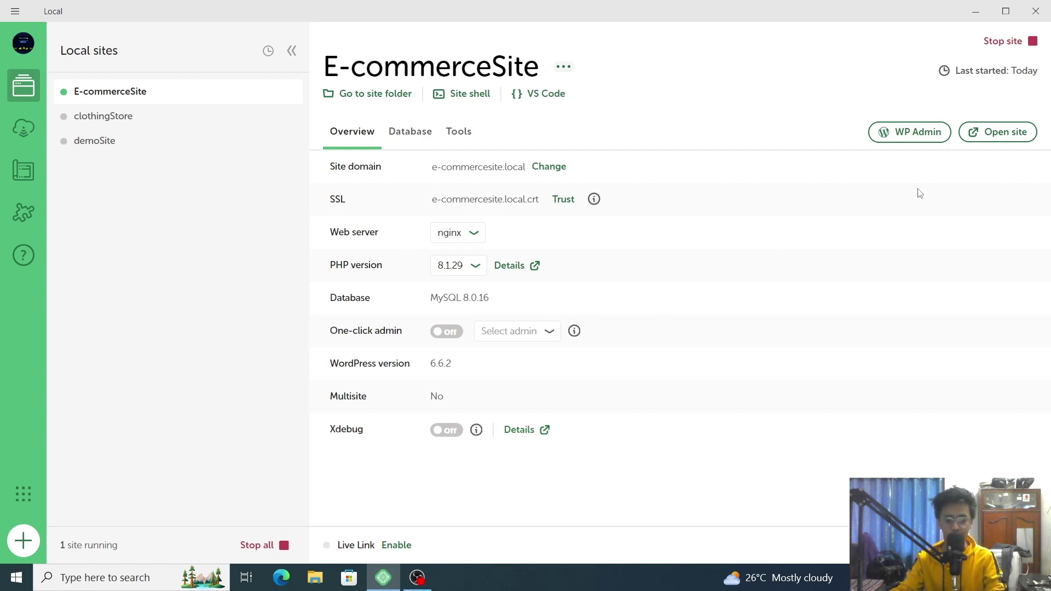
- Open the E-commerceSite homepage in the browser from Local
left_click(1022, 136)
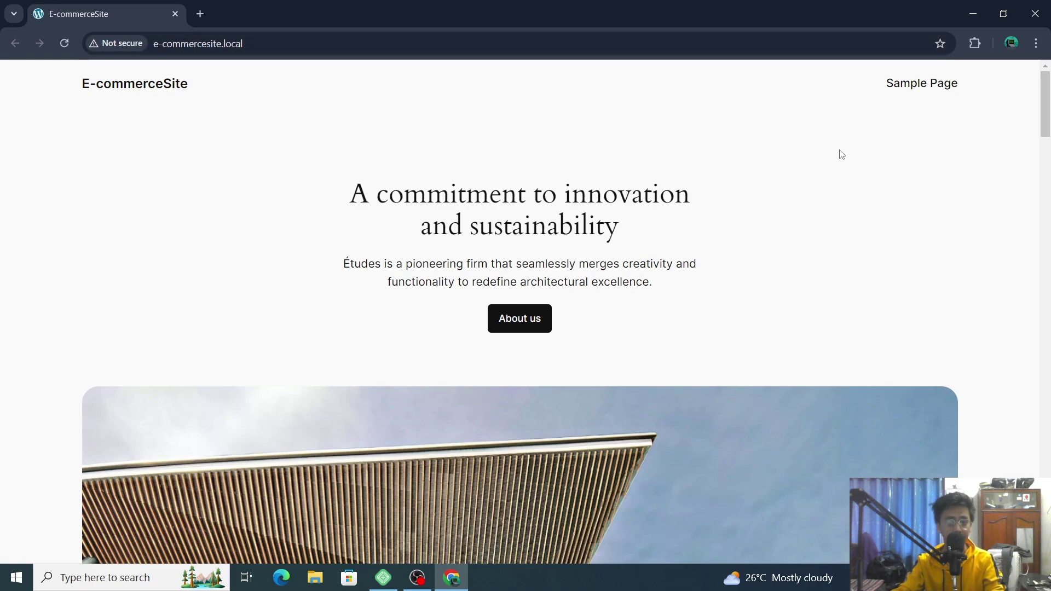
- Look over the homepage and the Sample Page, then minimize Chrome back to Local
scroll(828, 157, "down", 15)
scroll(828, 158, "down", 20)
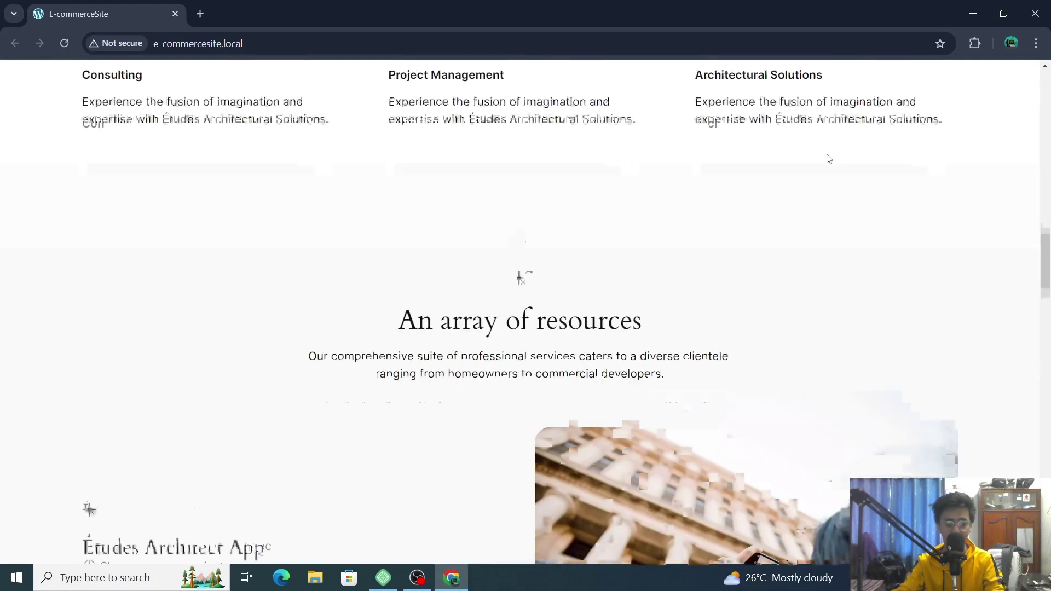
scroll(829, 159, "down", 15)
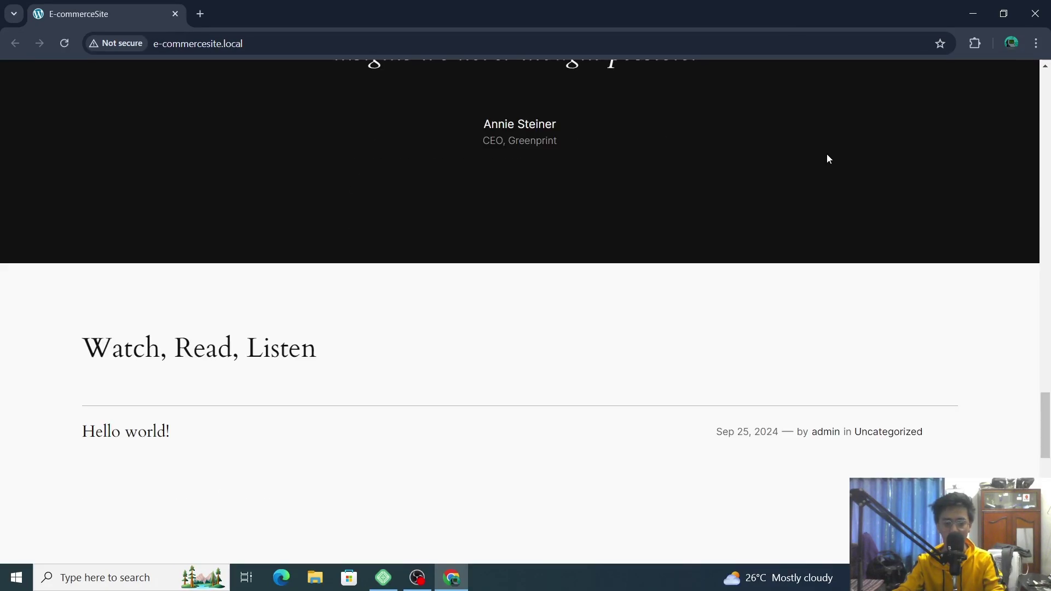
scroll(829, 159, "up", 20)
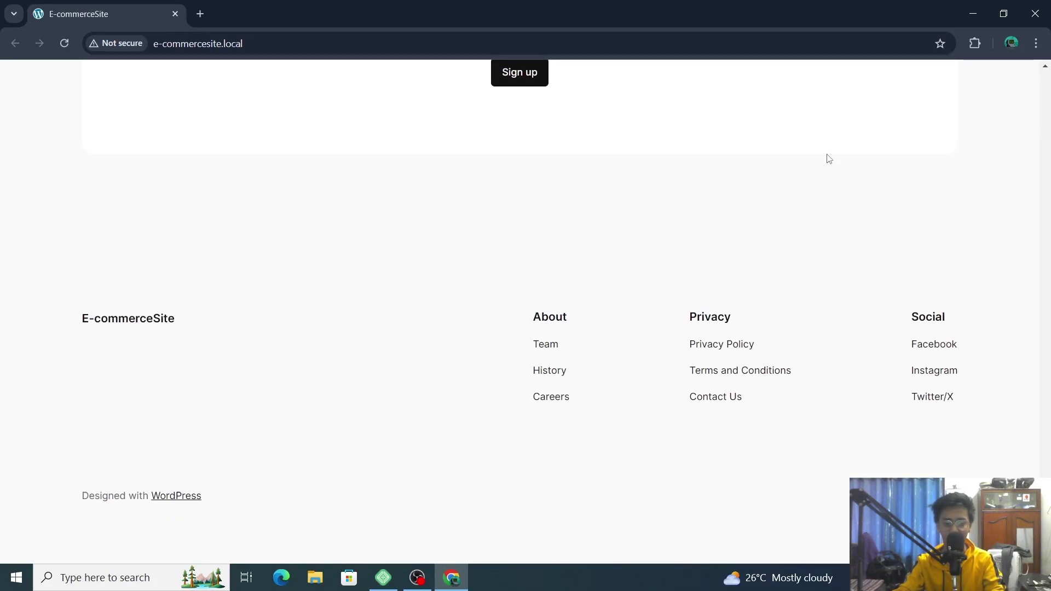
scroll(829, 159, "up", 20)
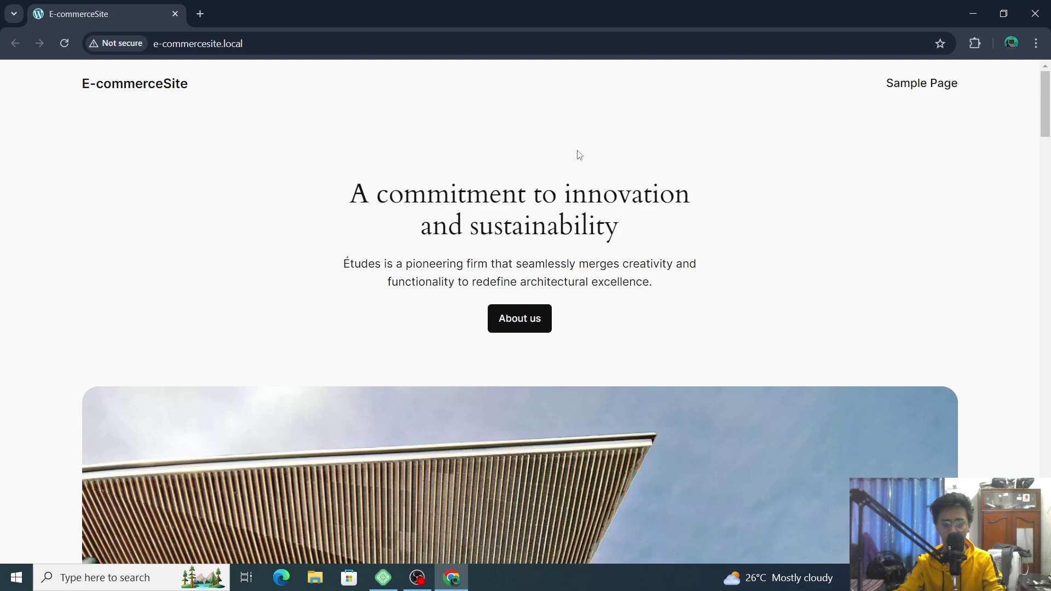
left_click(917, 86)
scroll(743, 296, "down", 6)
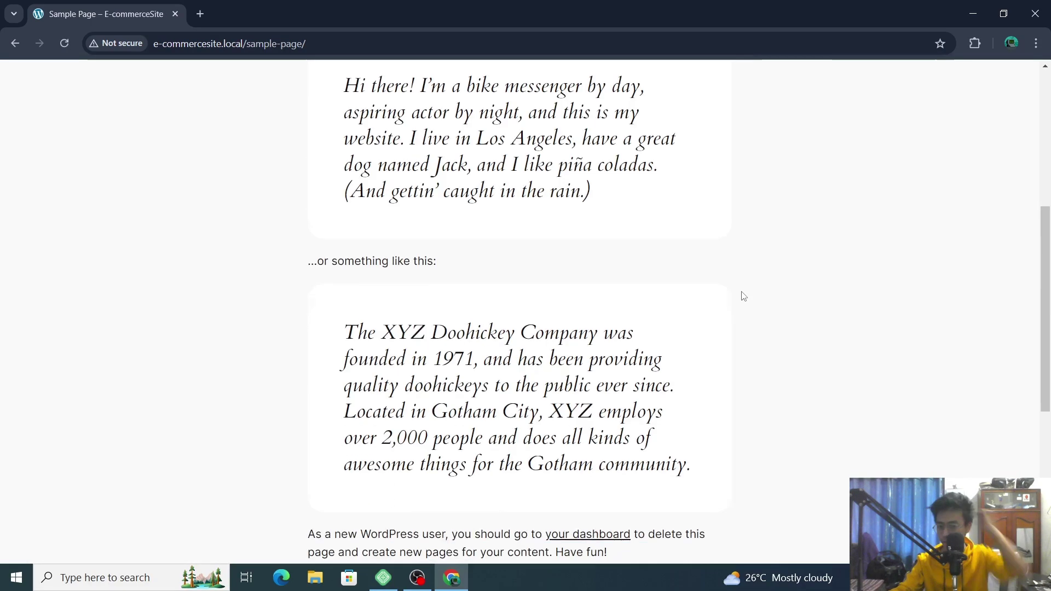
scroll(742, 284, "down", 5)
scroll(811, 224, "up", 10)
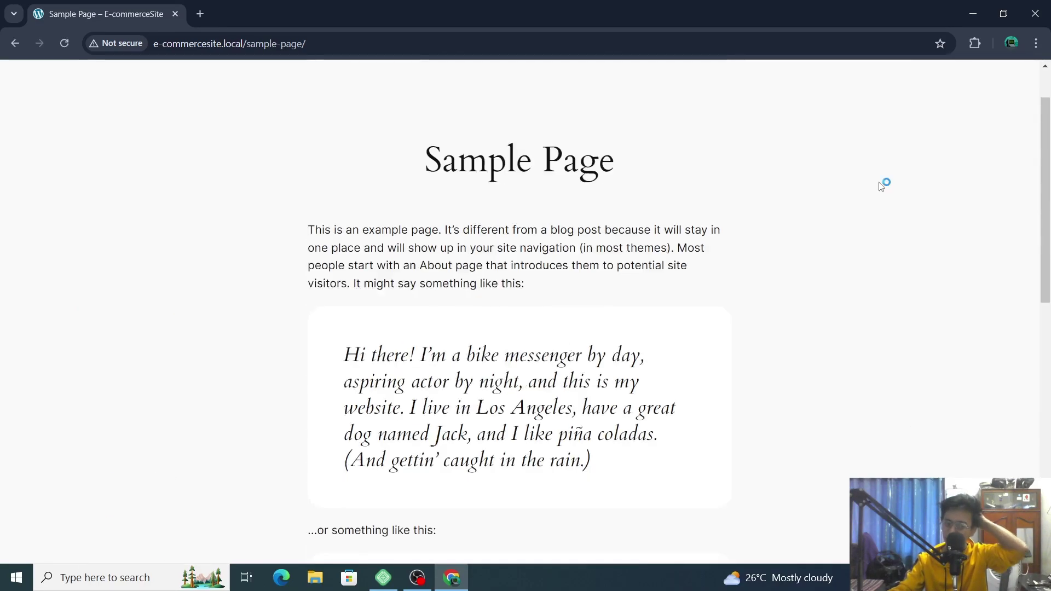
scroll(883, 185, "up", 2)
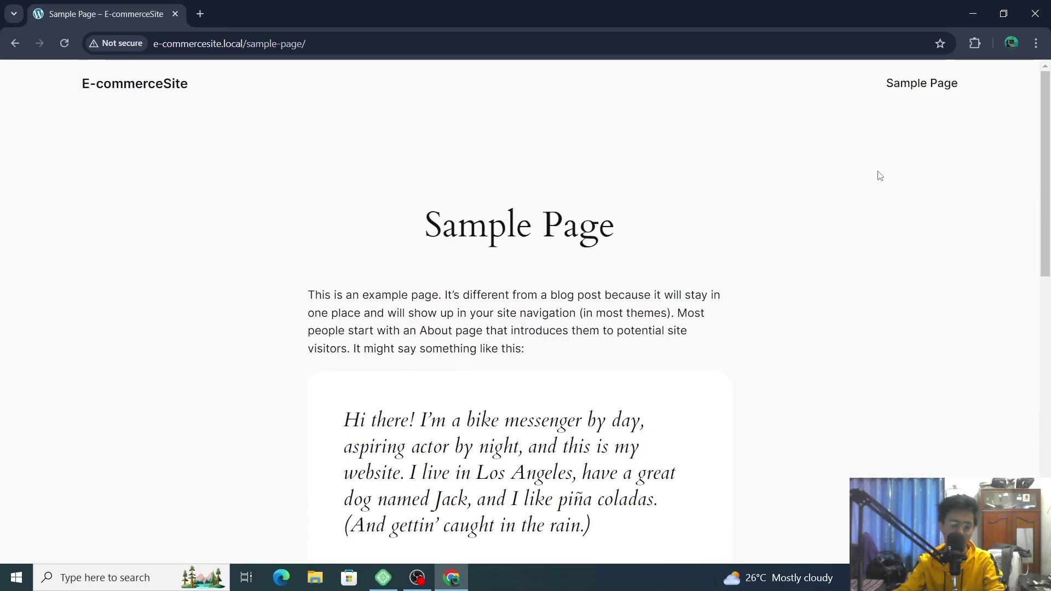
left_click(974, 13)
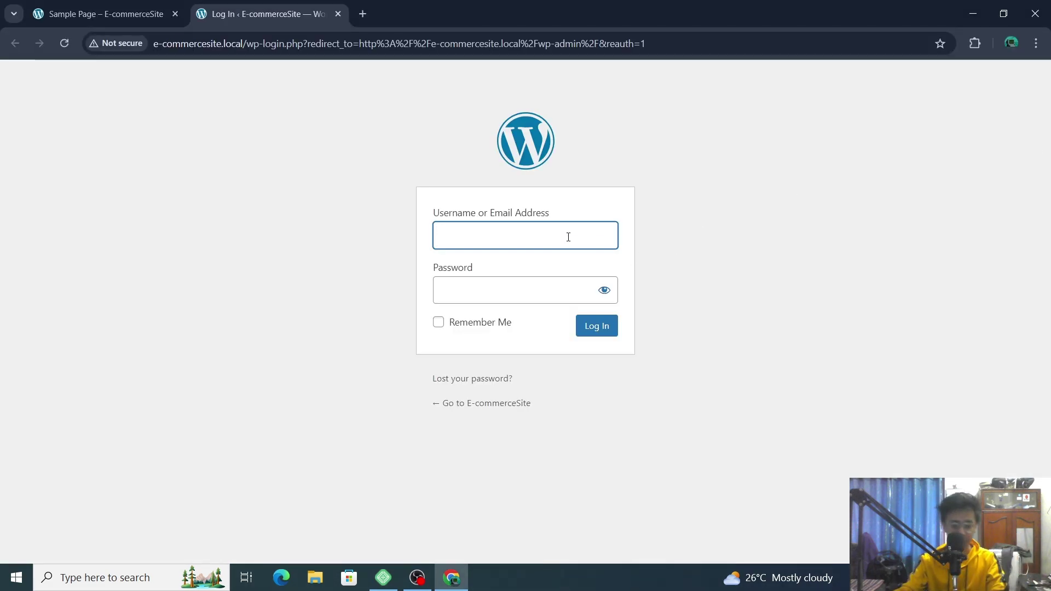
- Log in with the admin credentials and dismiss Chrome's password warning and save-password prompt
type("admin")
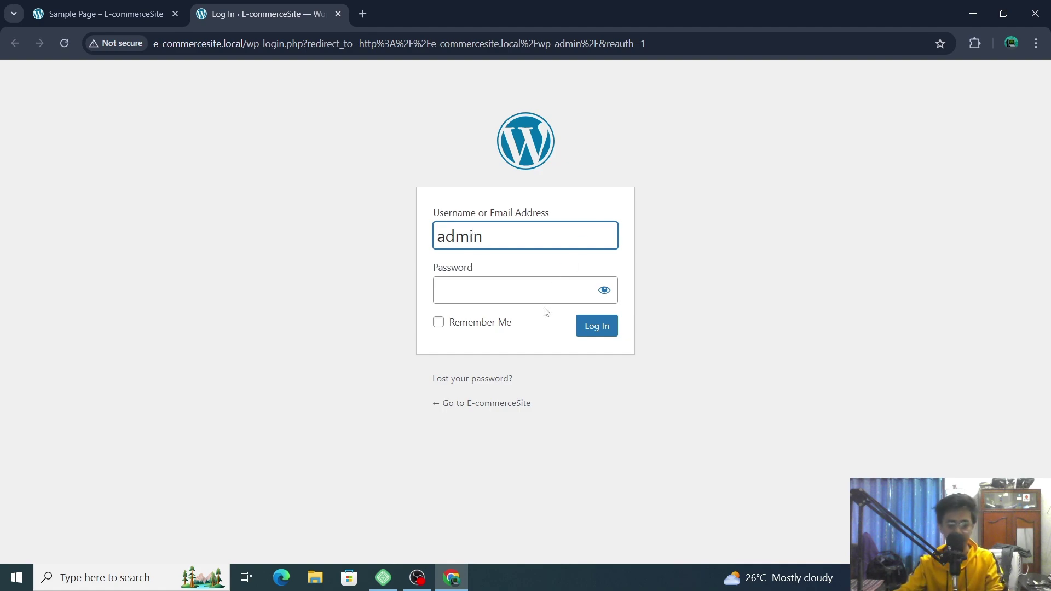
left_click(544, 292)
type("ad")
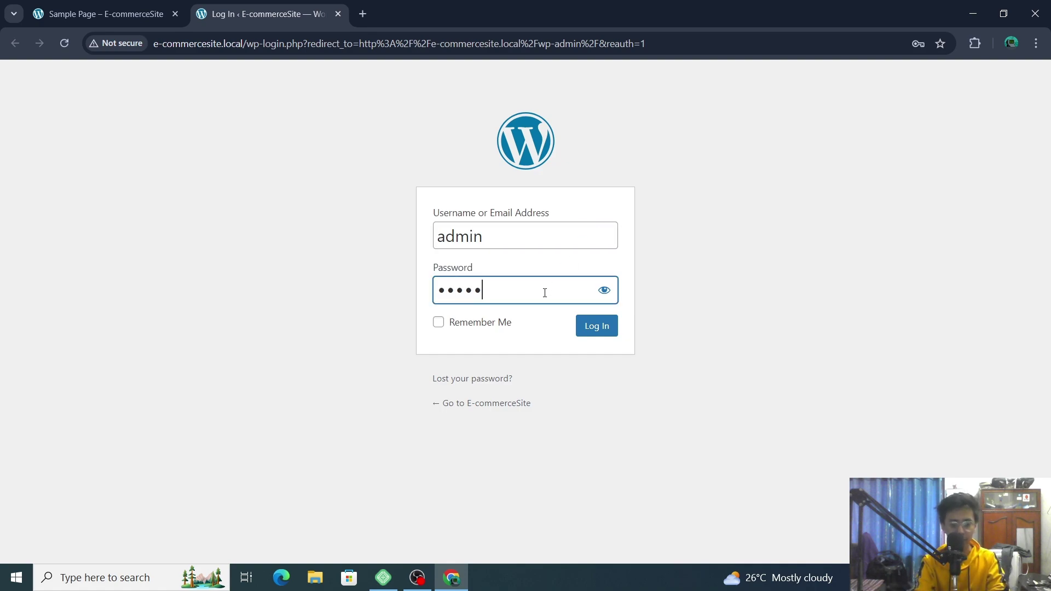
left_click(603, 297)
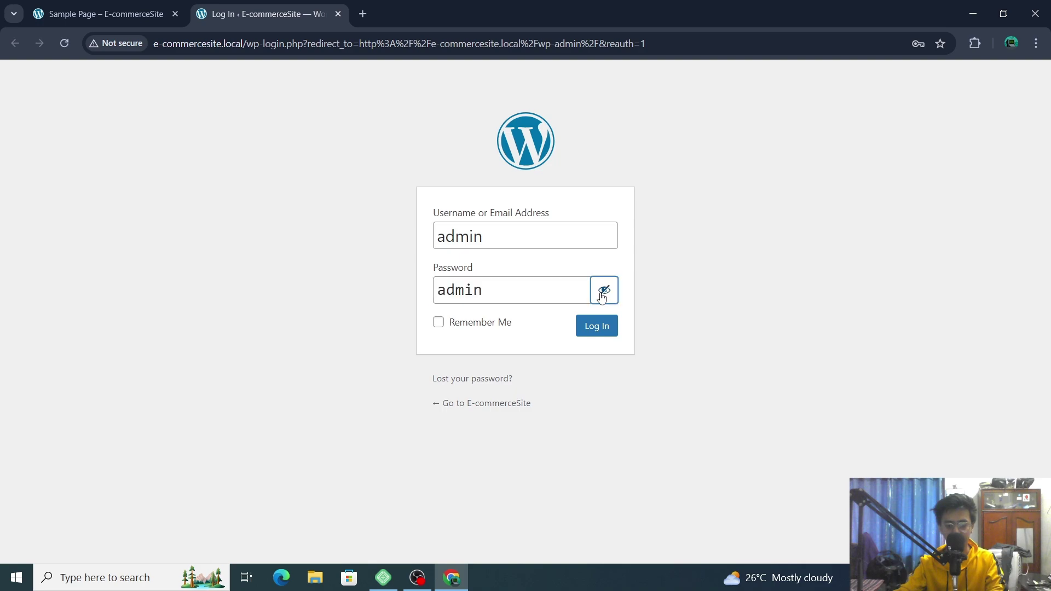
left_click(602, 297)
left_click(607, 328)
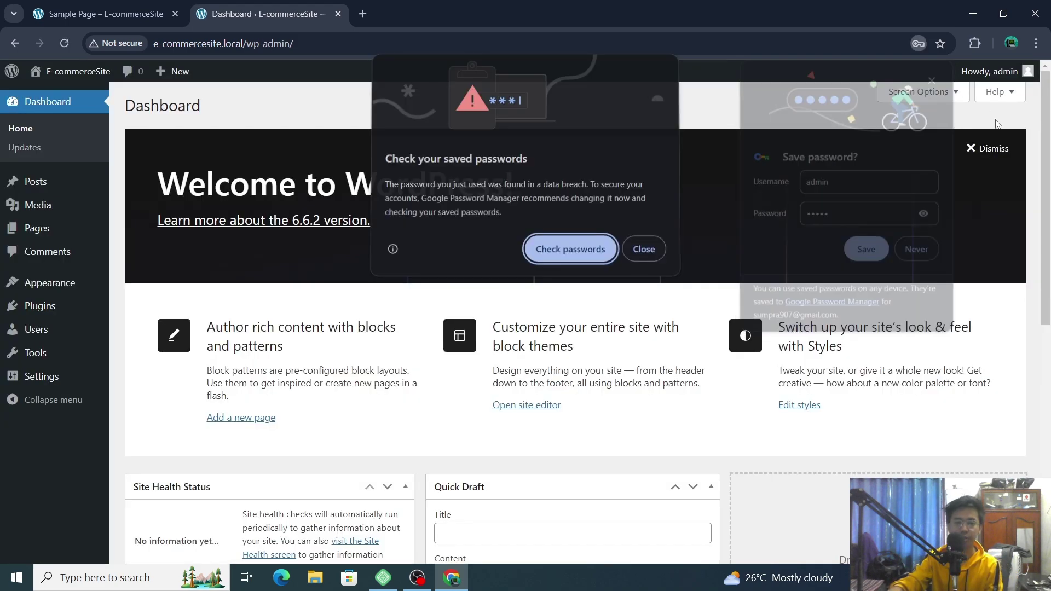
left_click(640, 250)
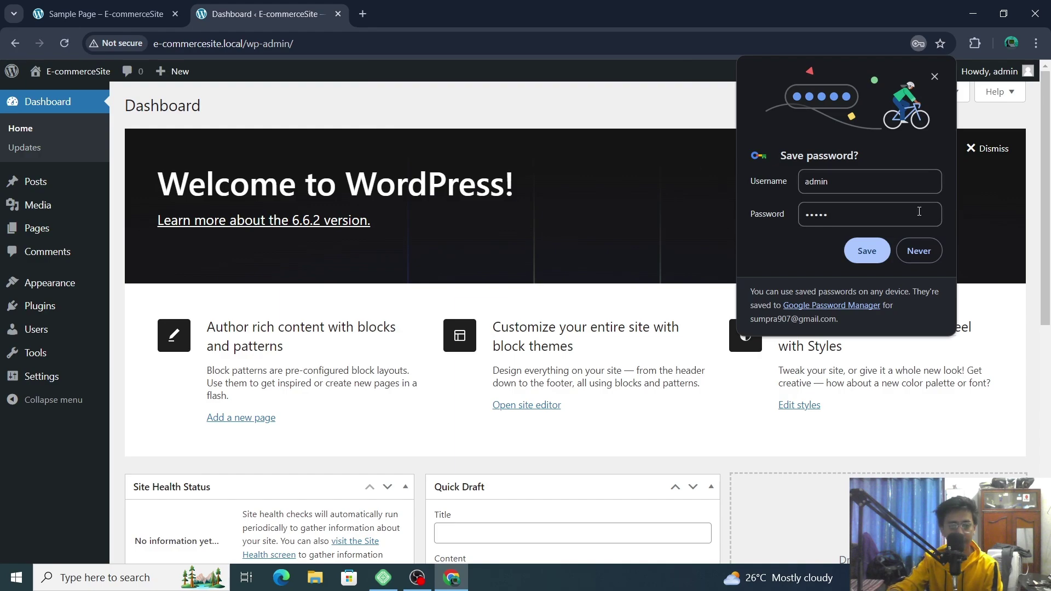
left_click(924, 255)
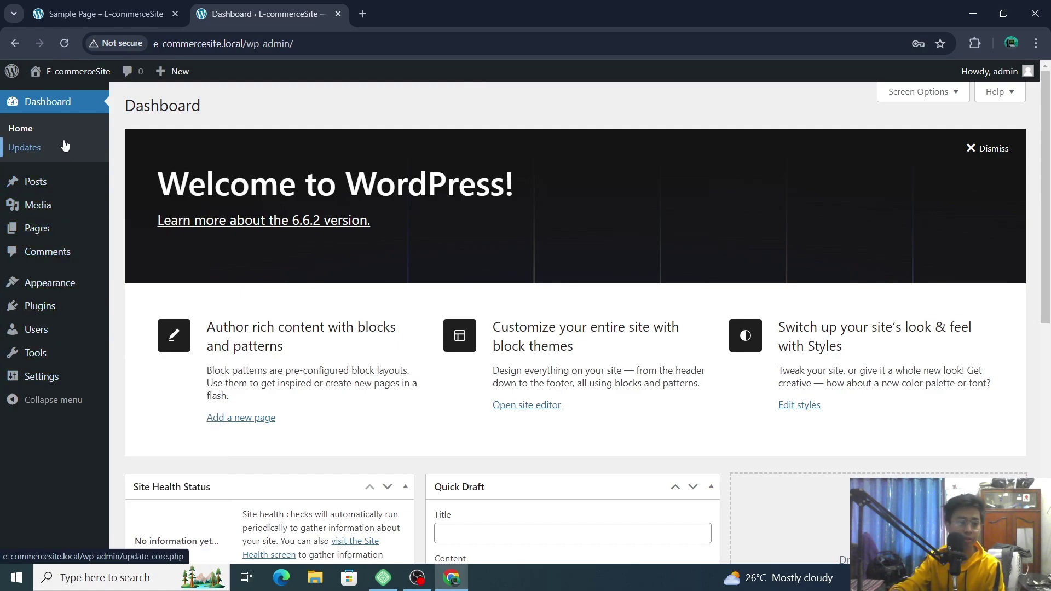
- Open the live site from Visit Site in a new tab and close the Sample Page tab
mouse_move(68, 73)
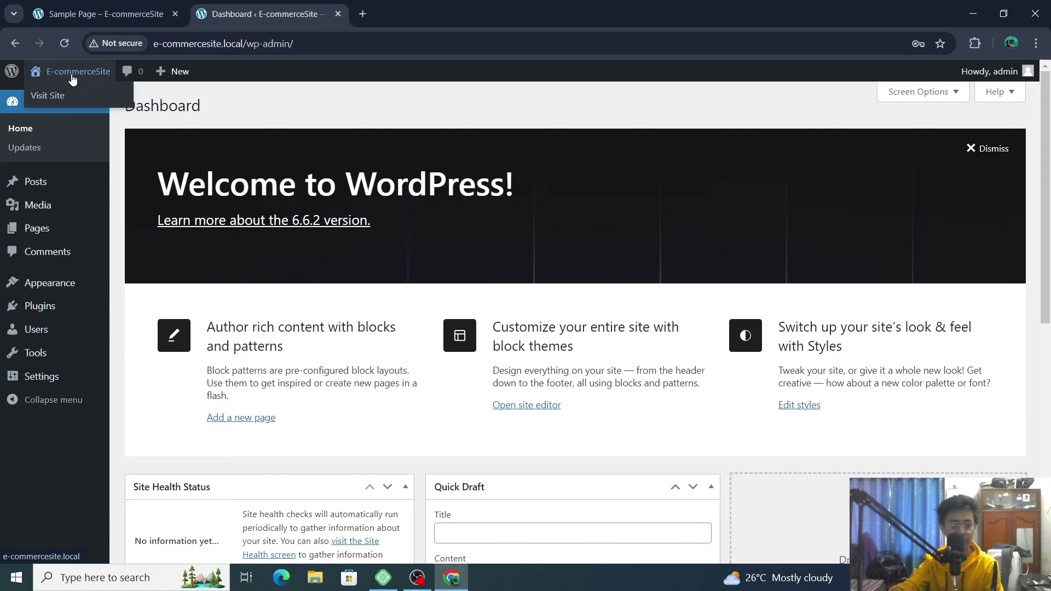
right_click(61, 95)
left_click(97, 104)
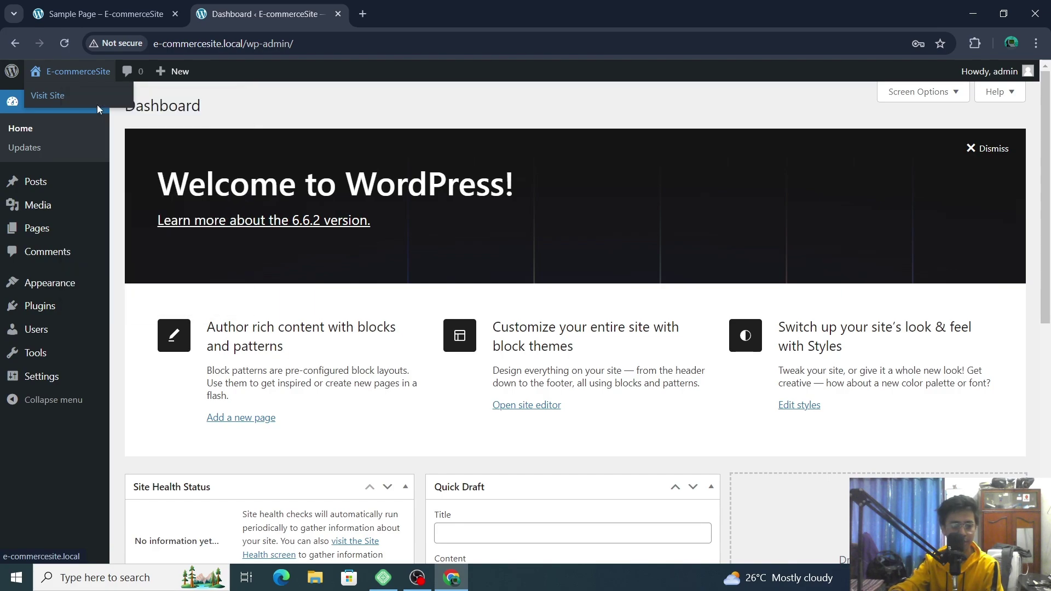
left_click(175, 14)
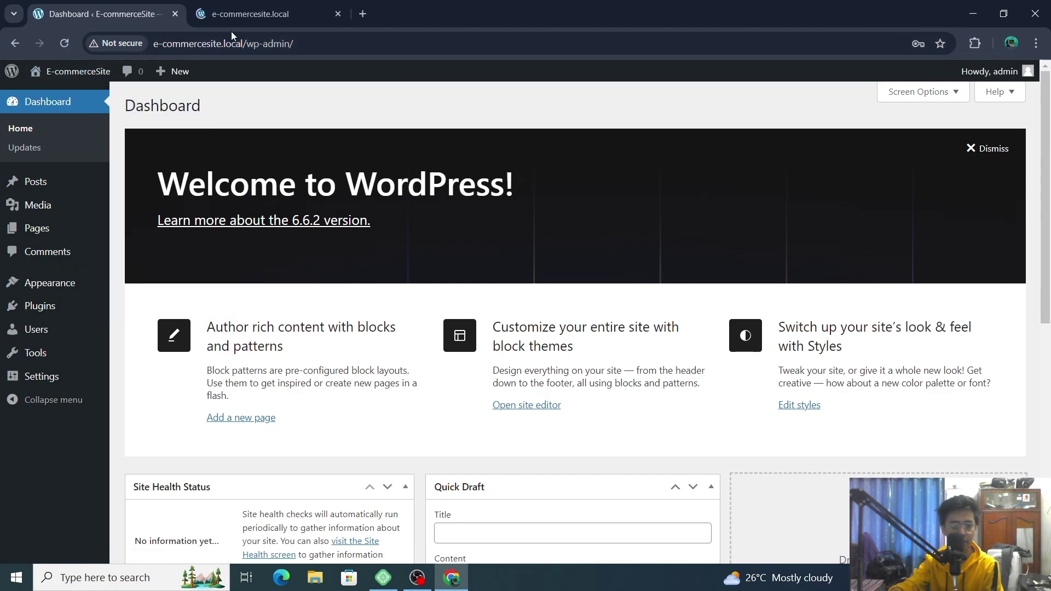
left_click(268, 14)
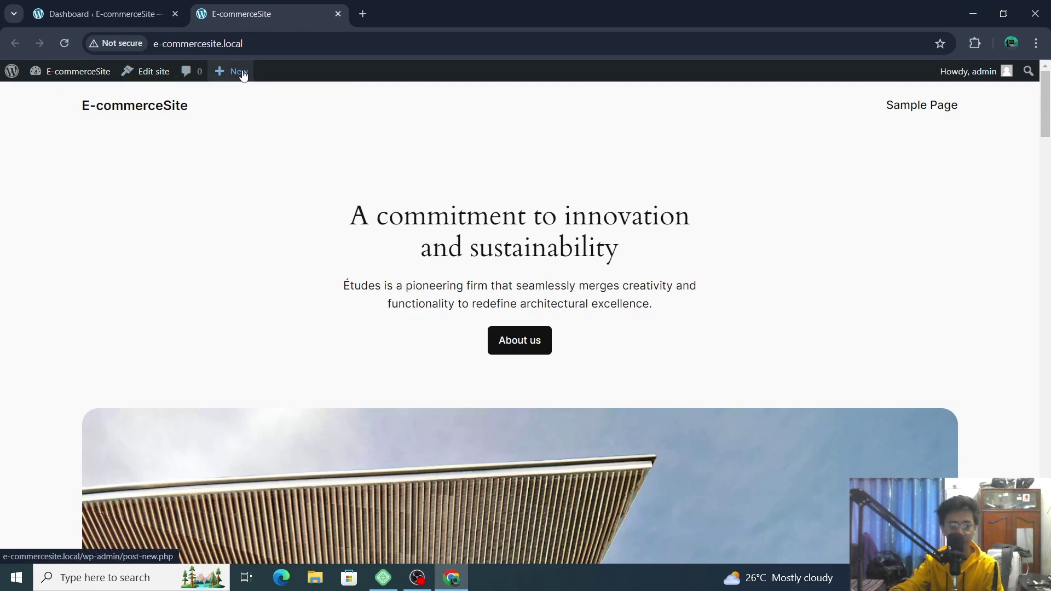
- Go to the Themes page from the admin-bar site menu
mouse_move(241, 74)
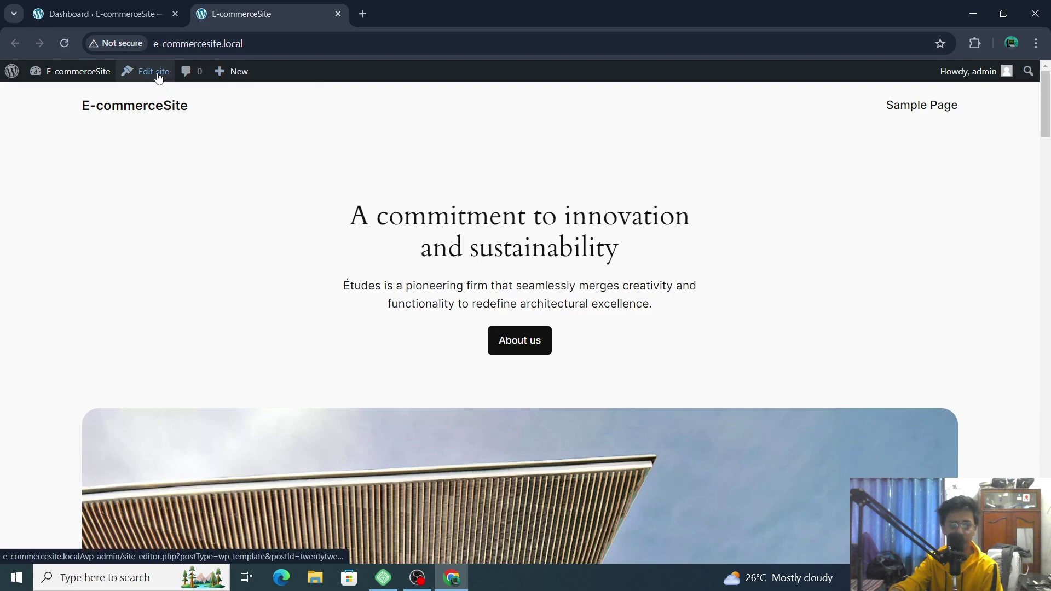
mouse_move(70, 77)
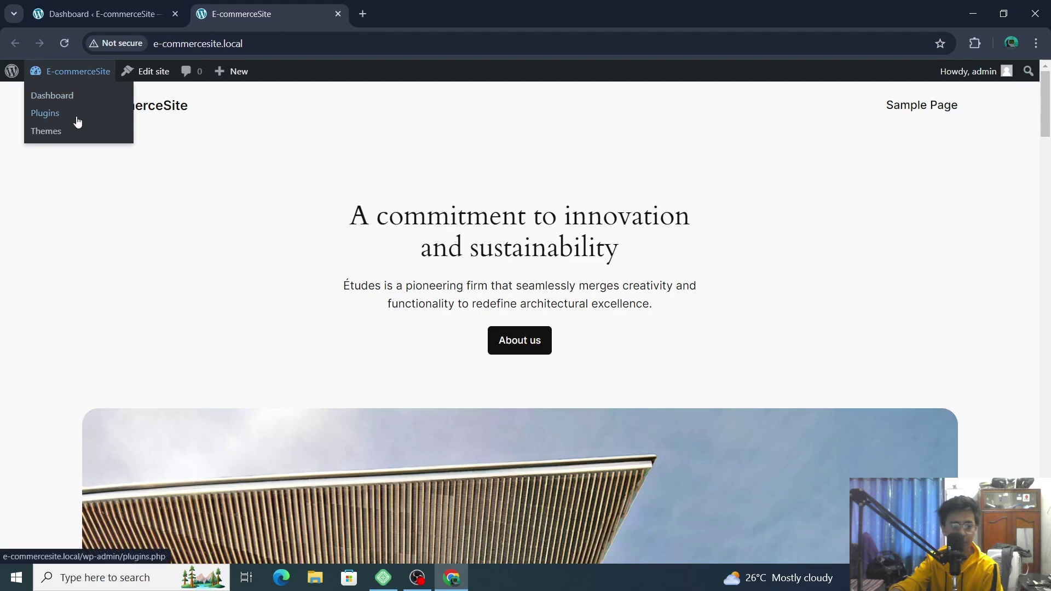
left_click(64, 134)
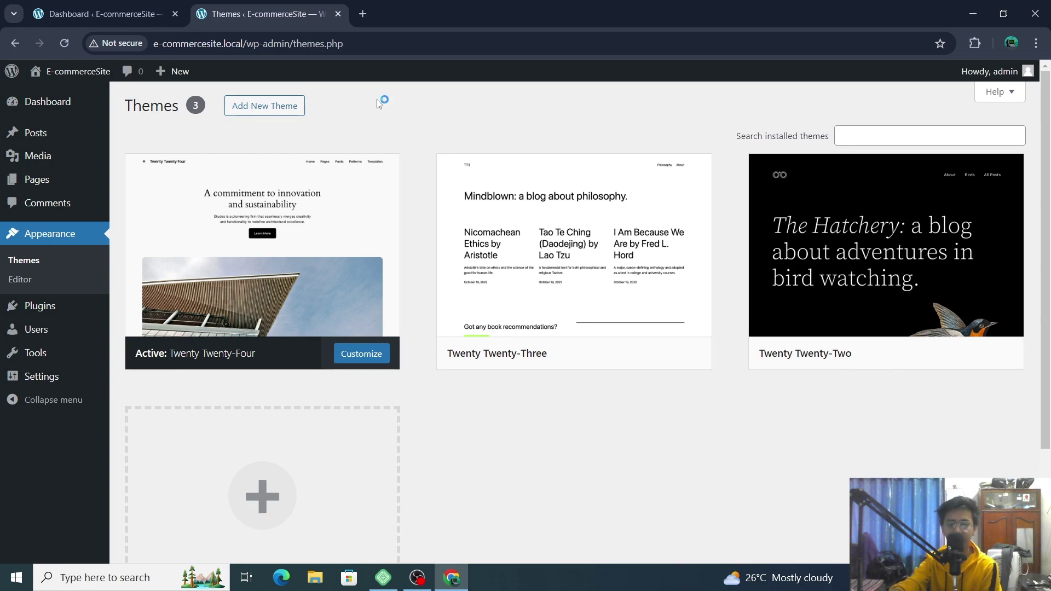
- Go to Add New Theme and browse the available themes
left_click(279, 108)
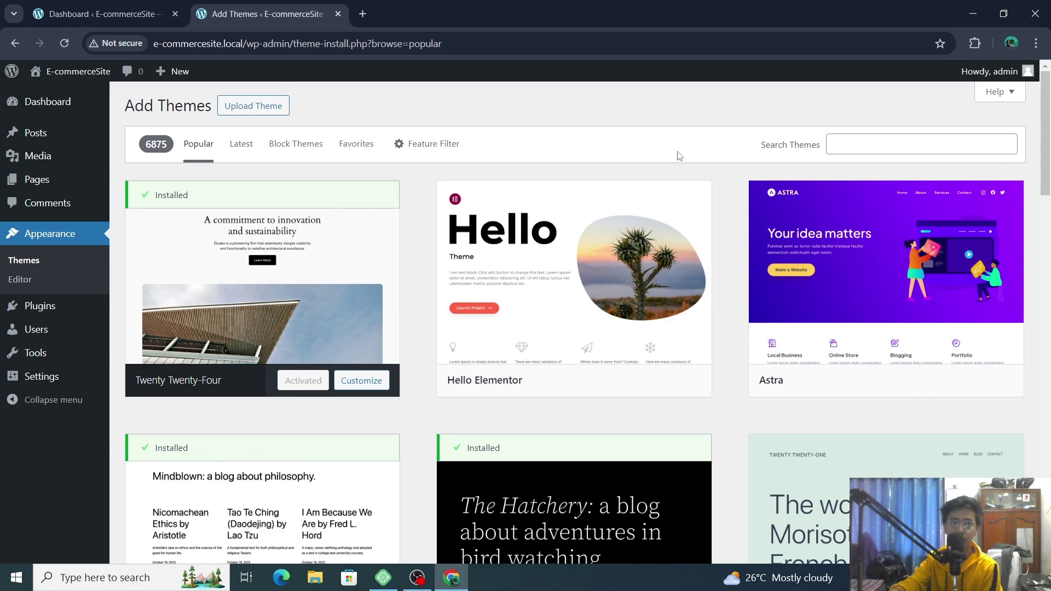
scroll(931, 351, "down", 2)
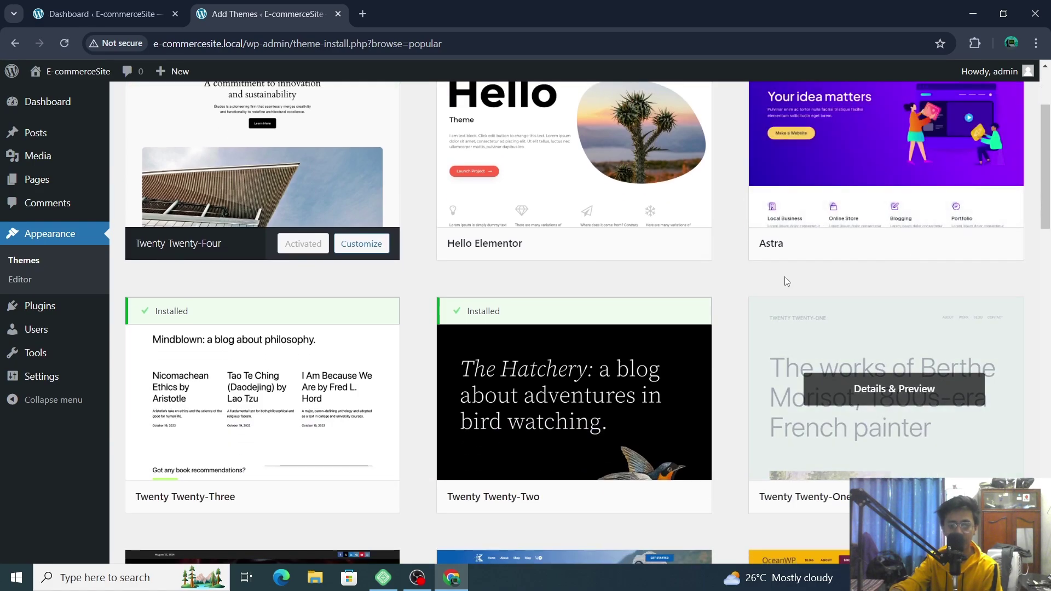
scroll(917, 252, "down", 3)
scroll(918, 252, "up", 1)
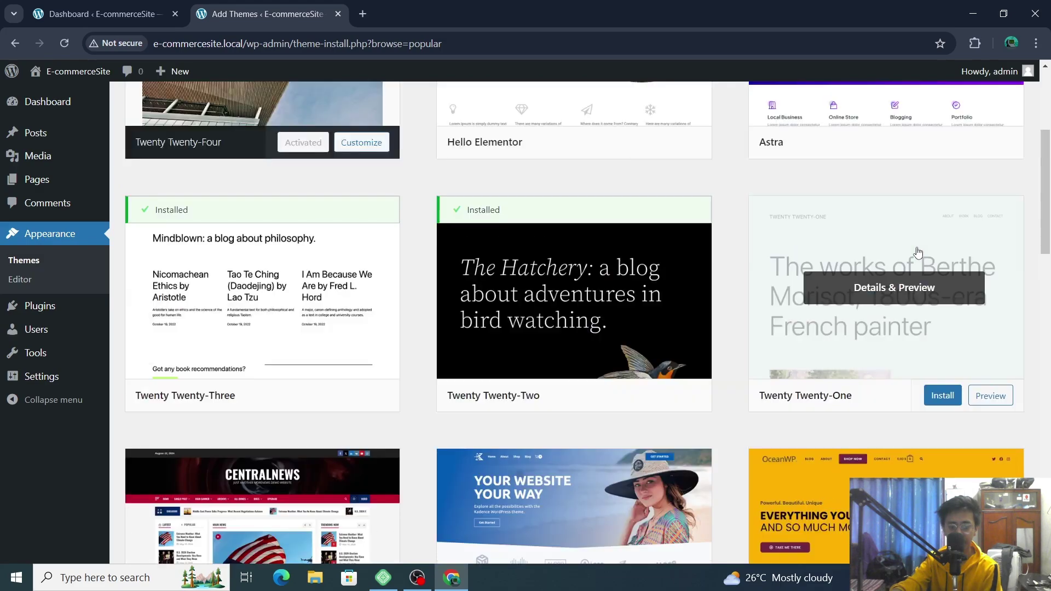
scroll(919, 253, "up", 4)
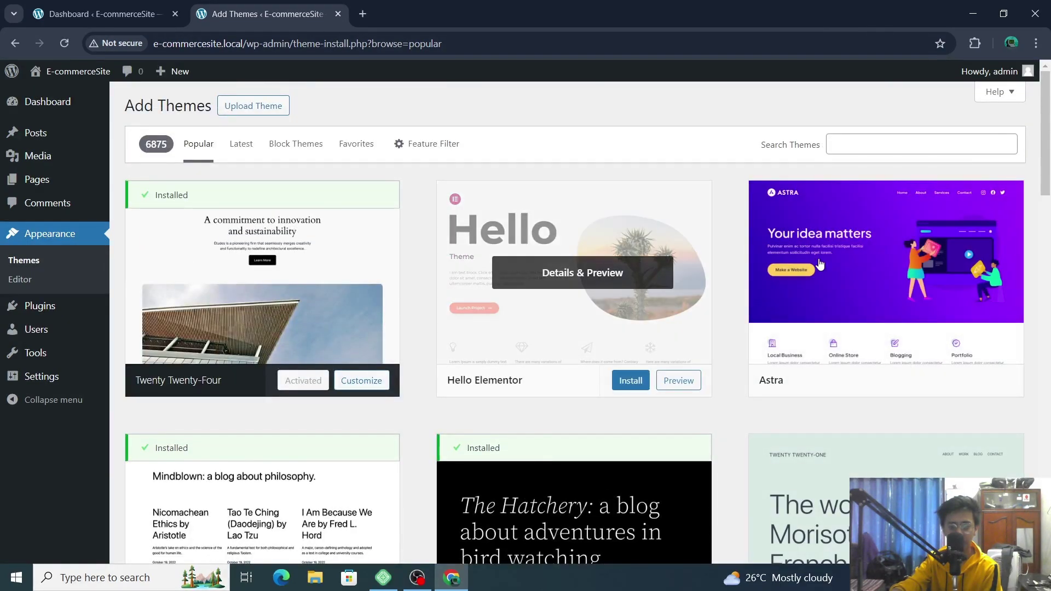
scroll(897, 275, "down", 5)
scroll(899, 276, "down", 3)
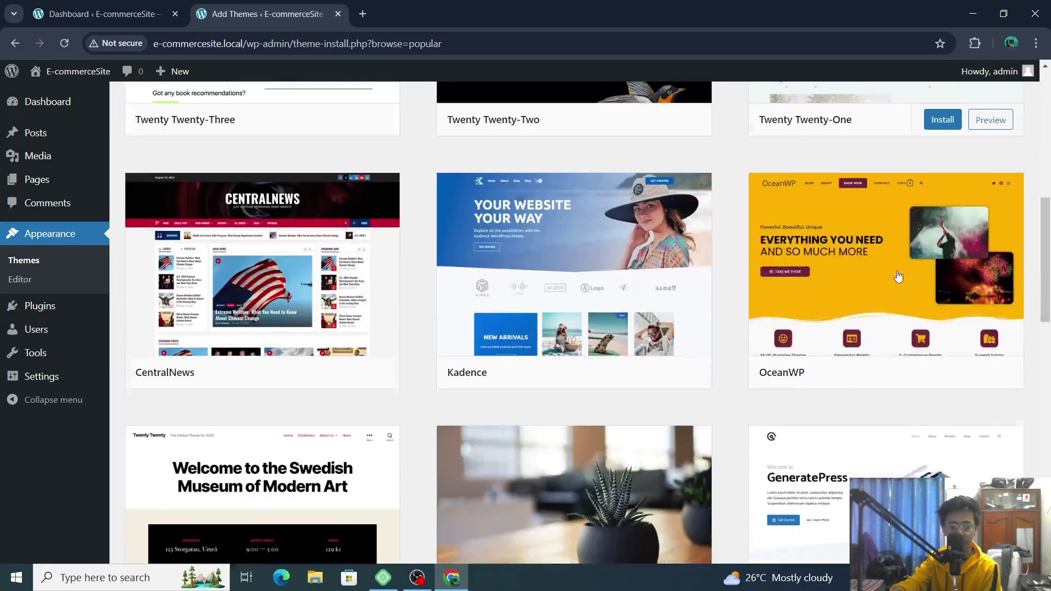
scroll(899, 277, "down", 9)
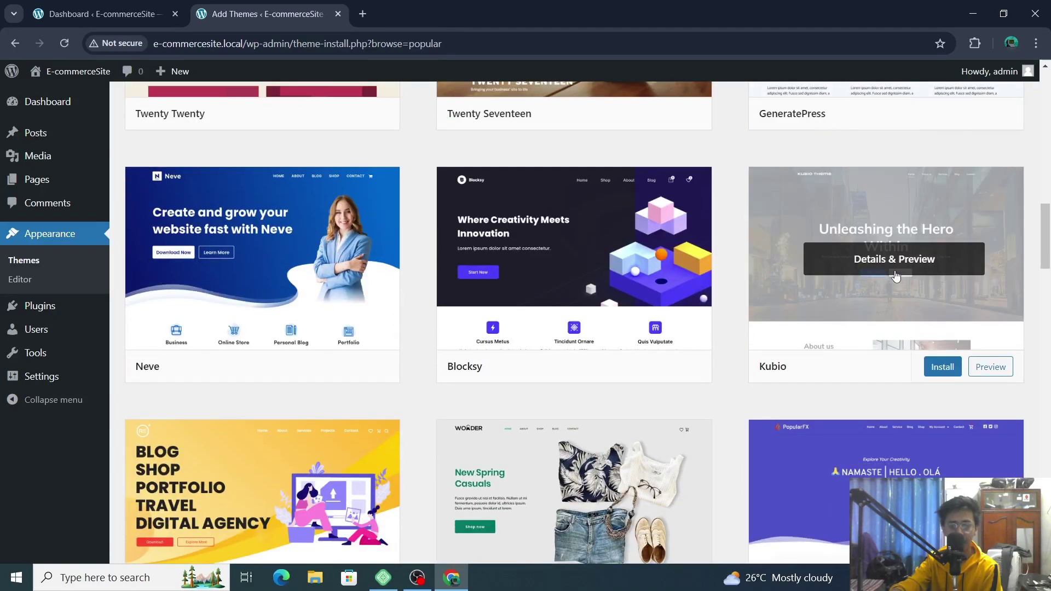
scroll(896, 276, "up", 18)
- Search for 'kata', install the Kata theme and open its details preview
left_click(889, 145)
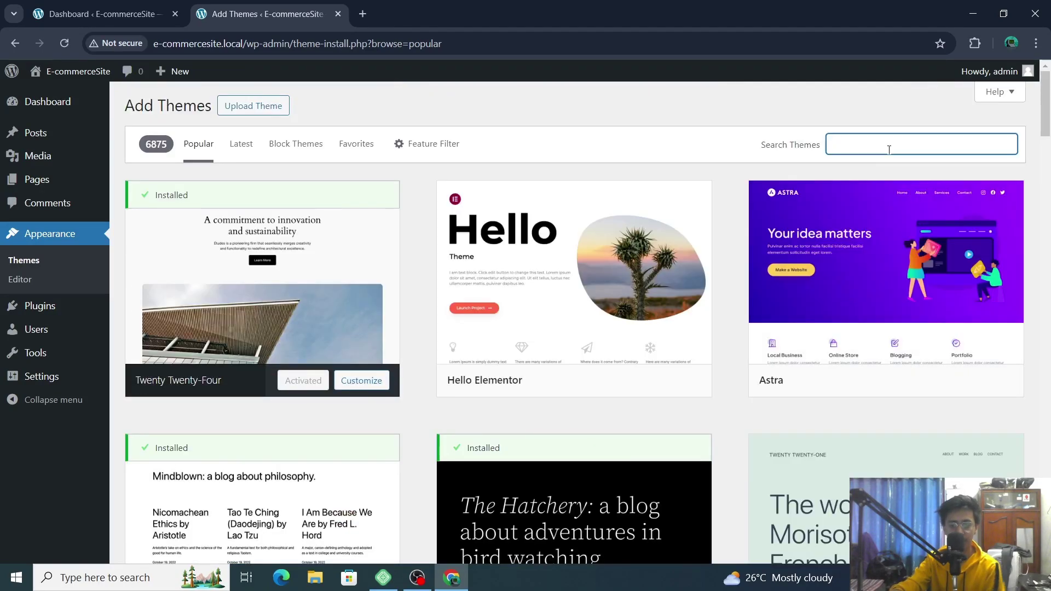
type("kata")
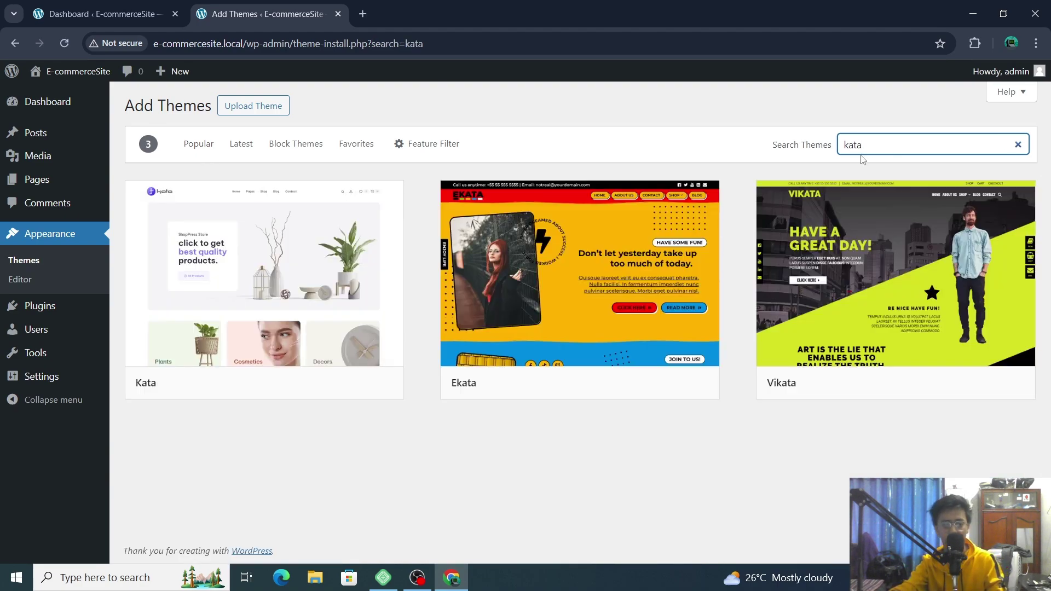
mouse_move(266, 252)
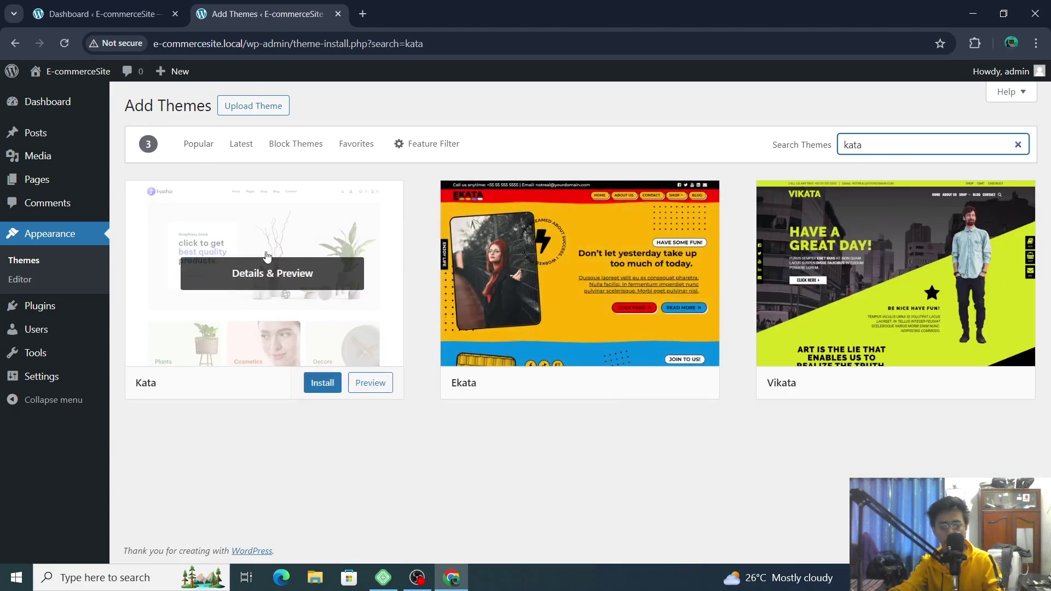
left_click(322, 383)
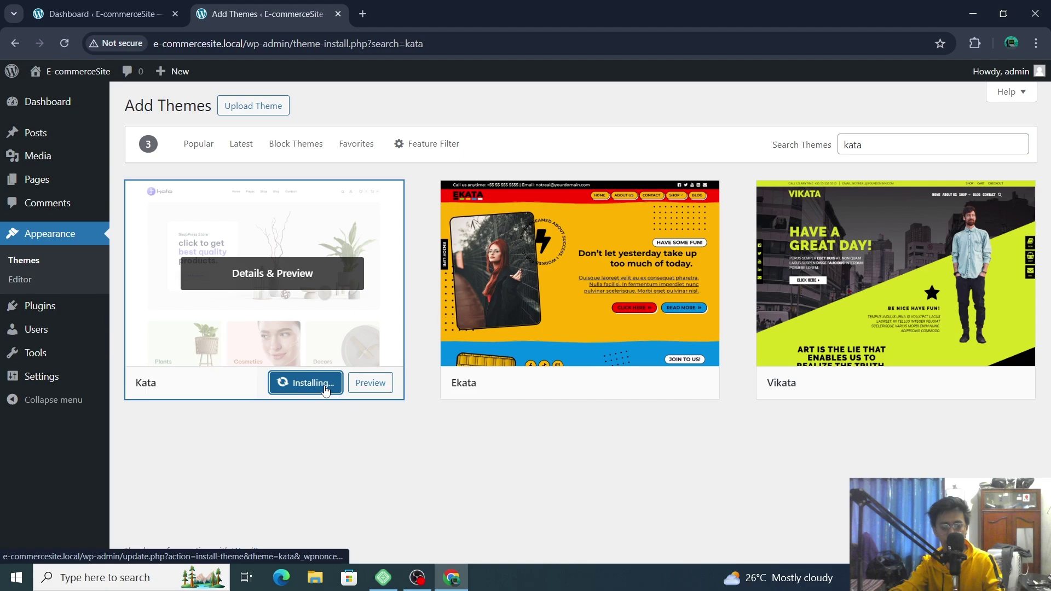
left_click(369, 384)
scroll(58, 281, "down", 3)
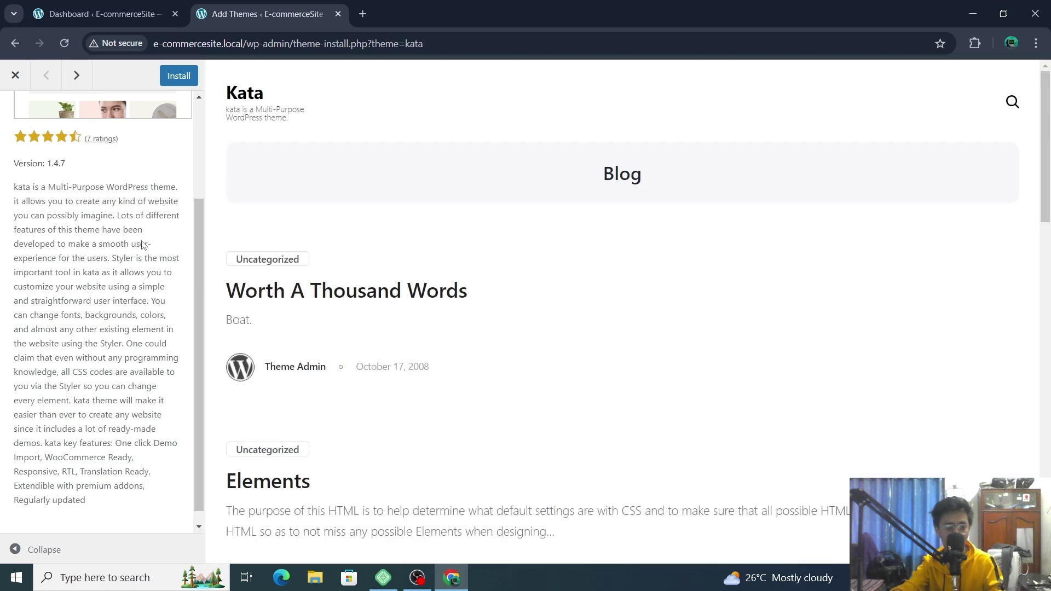
- Install Kata from the preview sidebar and close the Kata preview
scroll(143, 245, "up", 3)
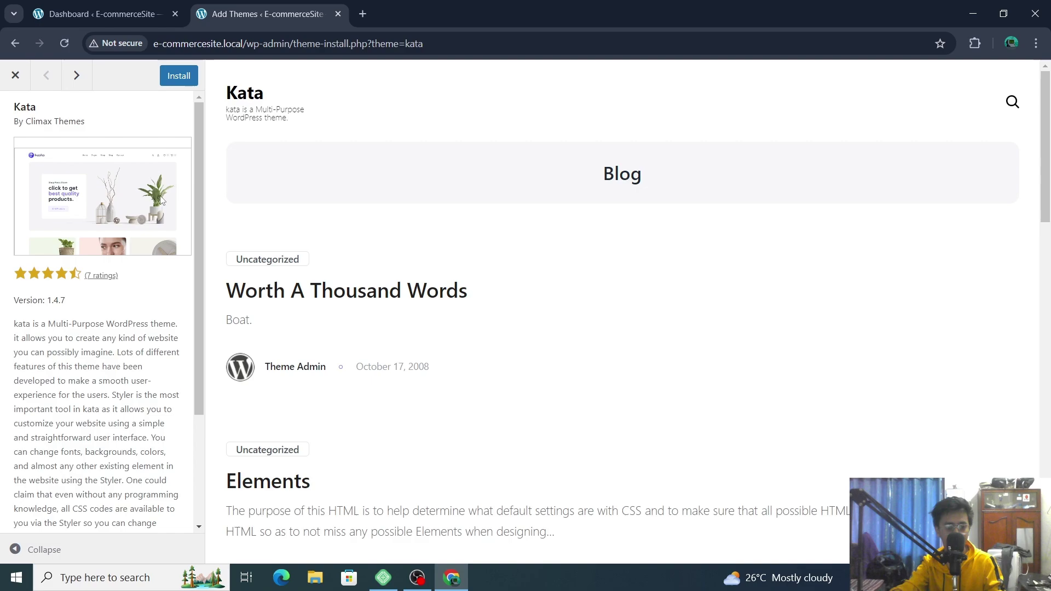
left_click(175, 81)
scroll(99, 312, "down", 3)
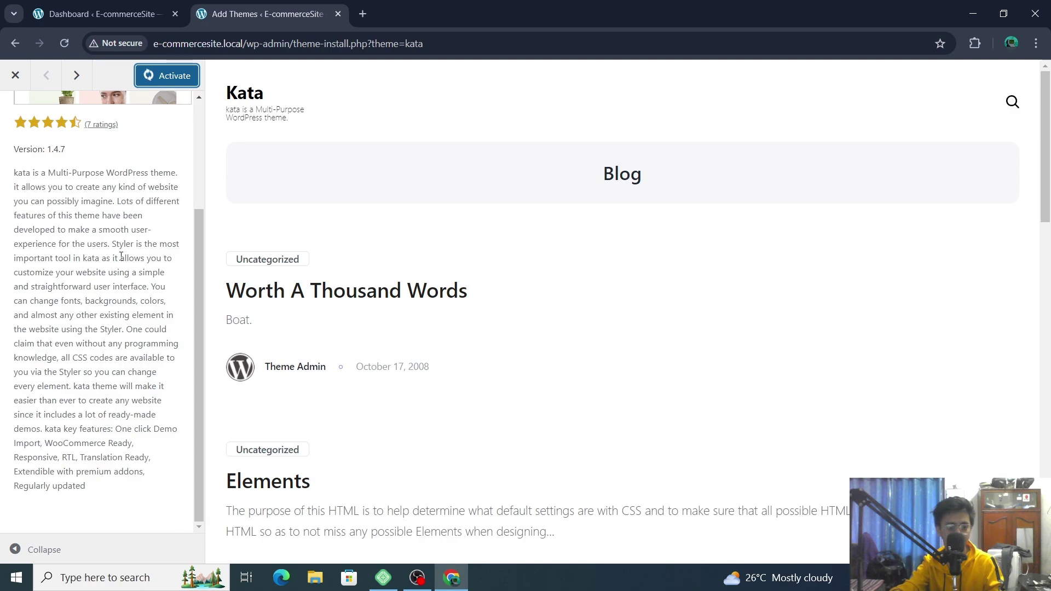
scroll(509, 312, "down", 2)
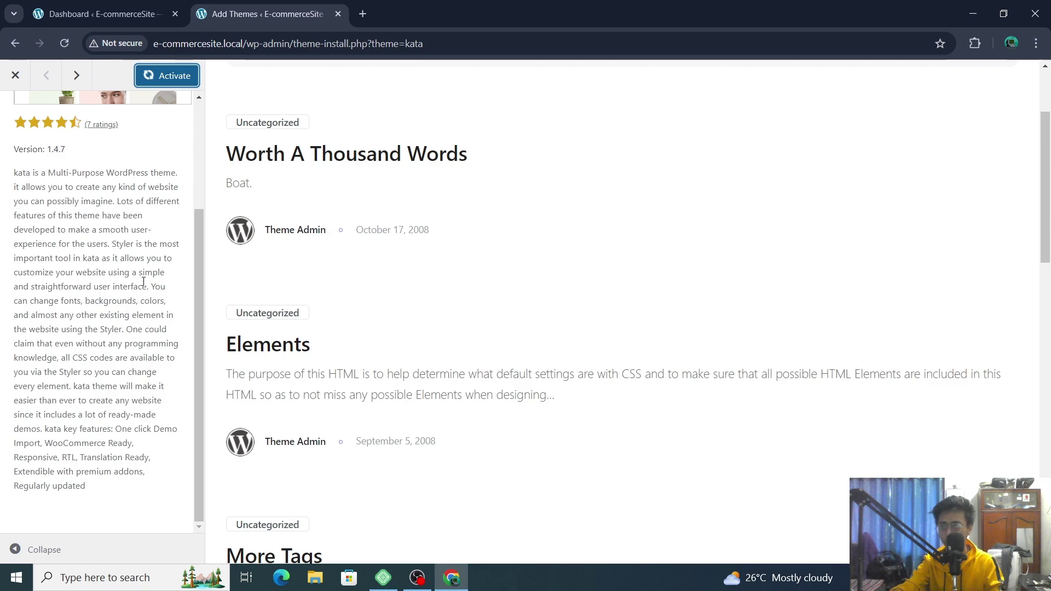
scroll(83, 160, "up", 3)
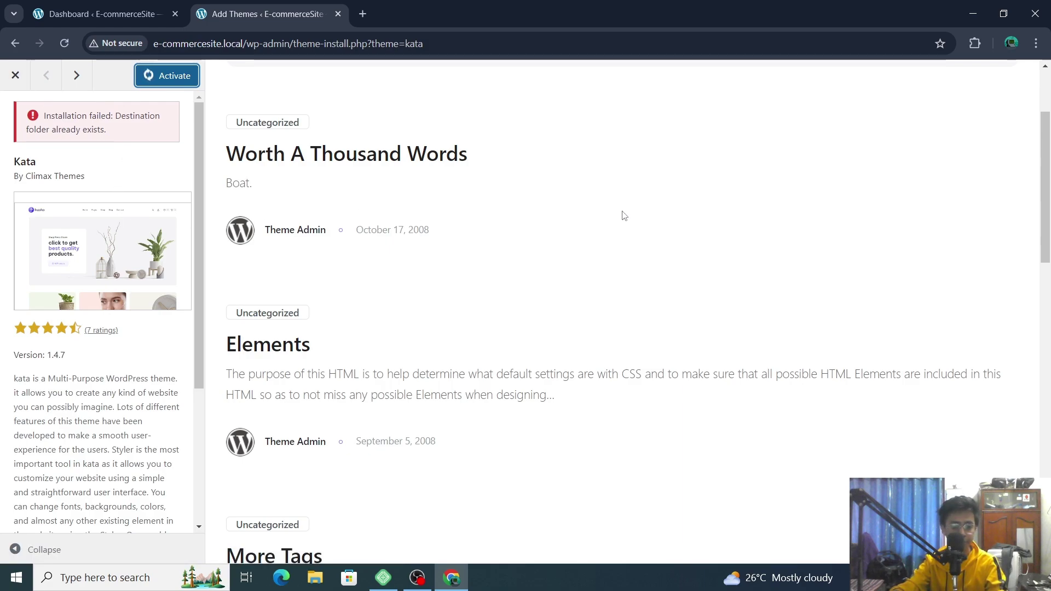
scroll(624, 215, "down", 7)
scroll(19, 178, "down", 3)
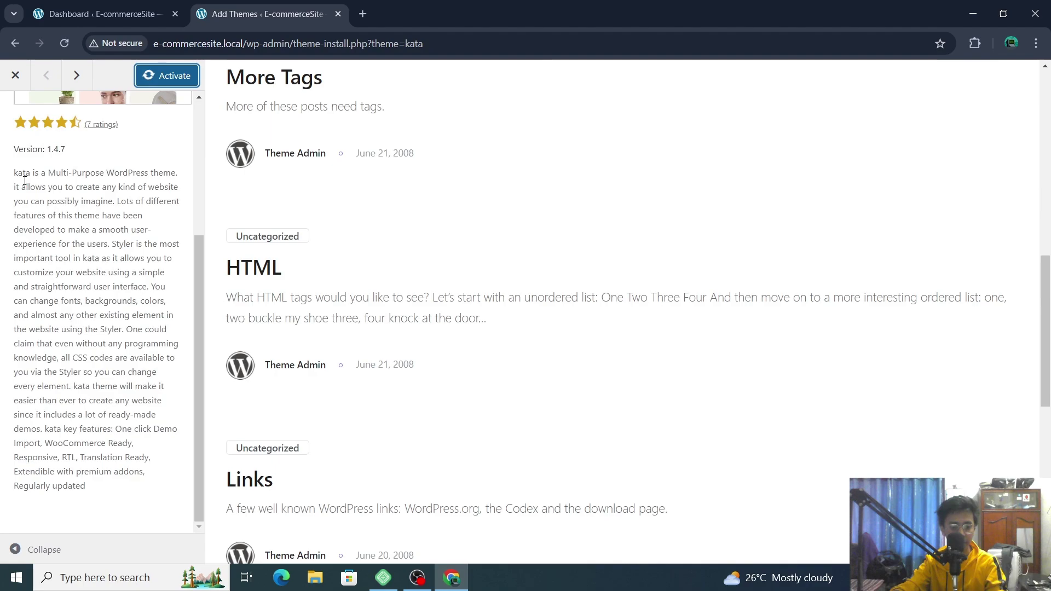
left_click(18, 79)
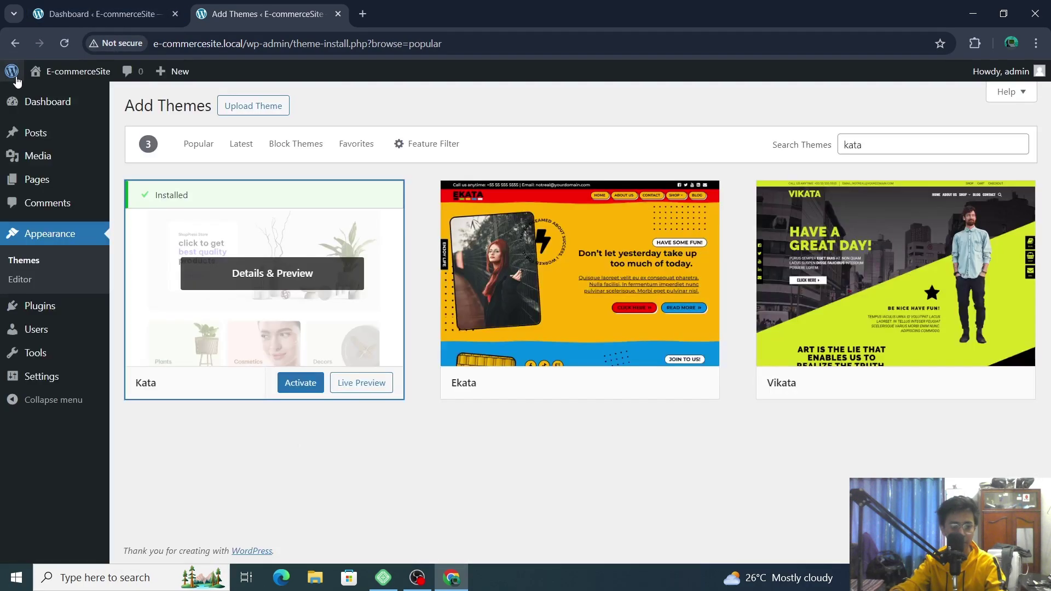
- Activate the Kata theme
left_click(300, 383)
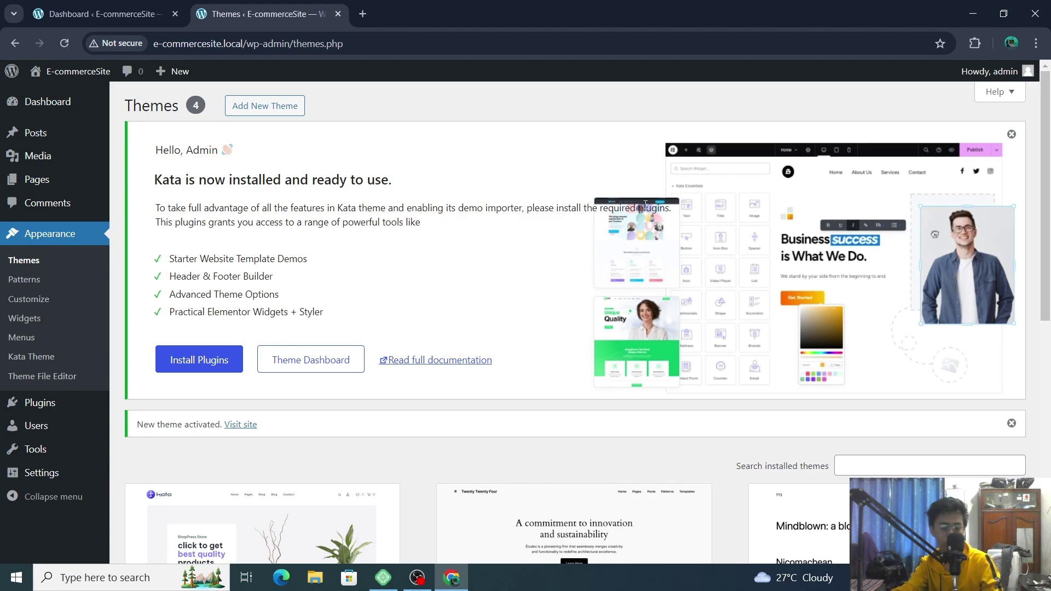
- Open Kata's theme dashboard in a new tab and start installing its required plugins
right_click(317, 363)
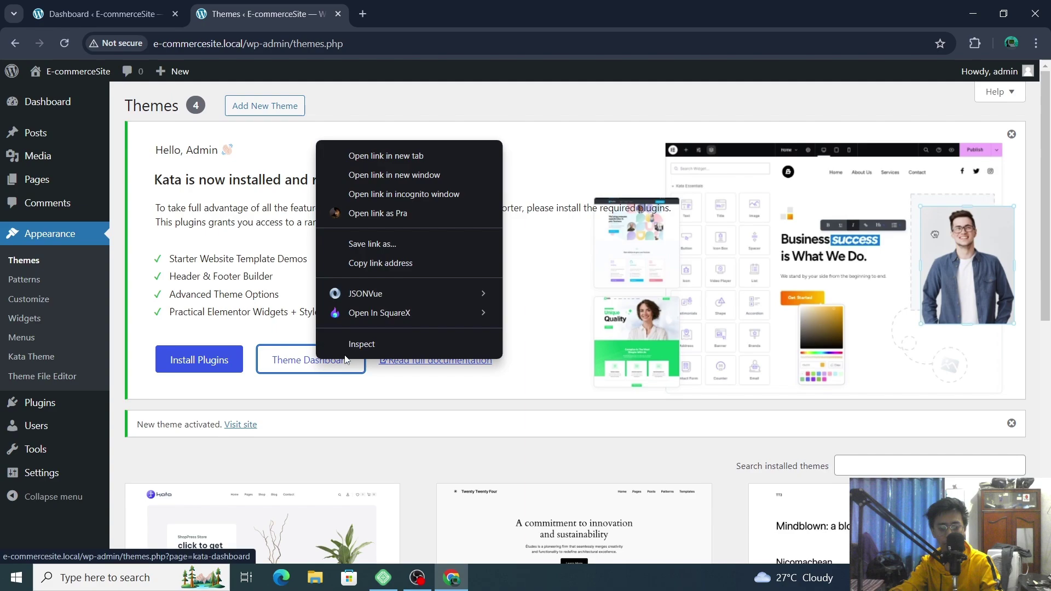
left_click(421, 160)
left_click(198, 371)
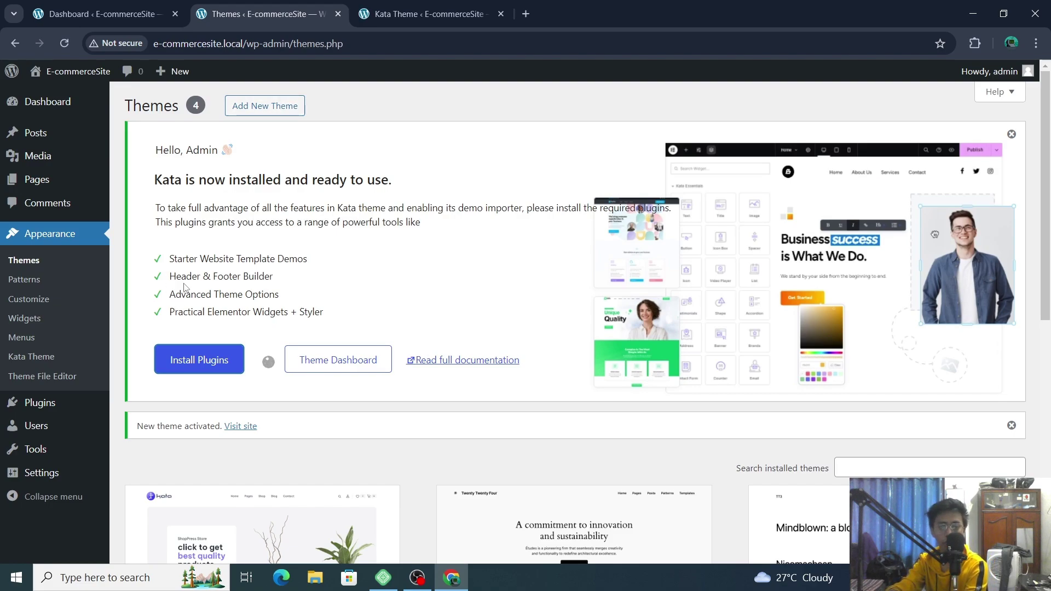
- Browse the Kata theme dashboard with its Header, Footer and Mega Menu builders
left_click(476, 11)
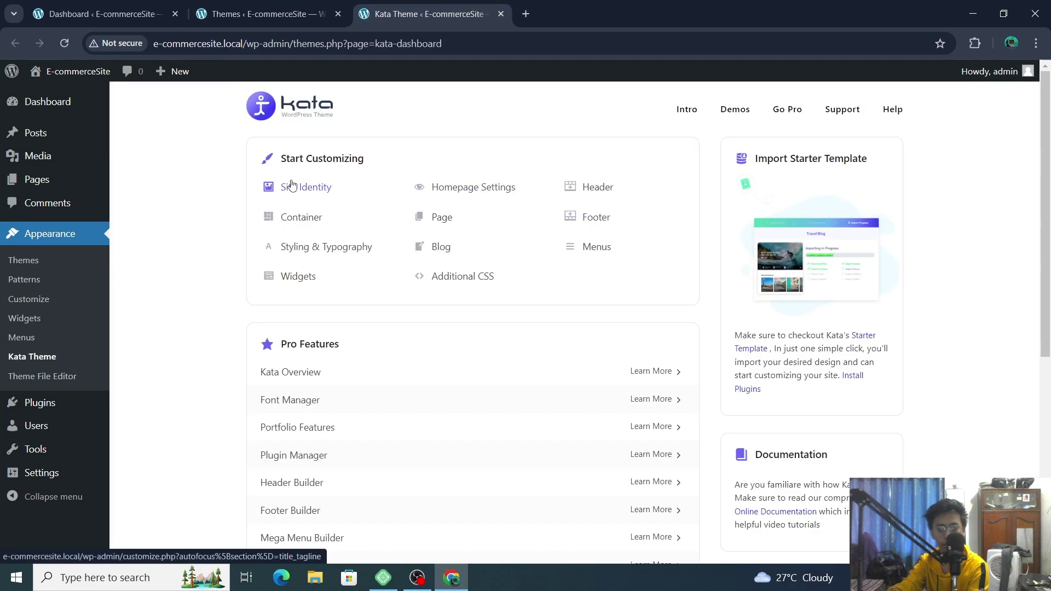
scroll(287, 186, "down", 1)
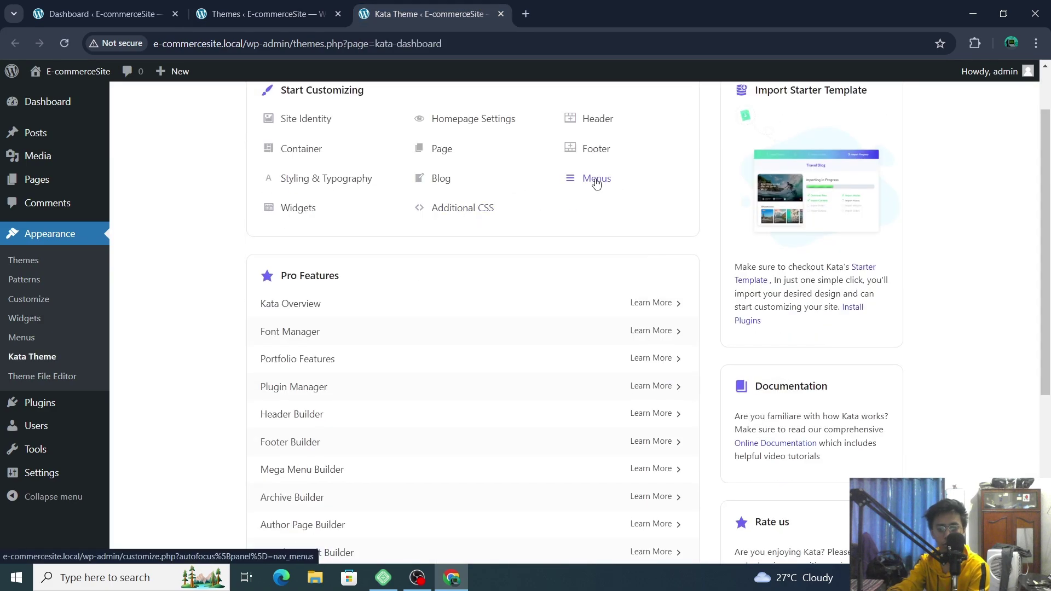
scroll(796, 211, "down", 1)
scroll(796, 211, "down", 4)
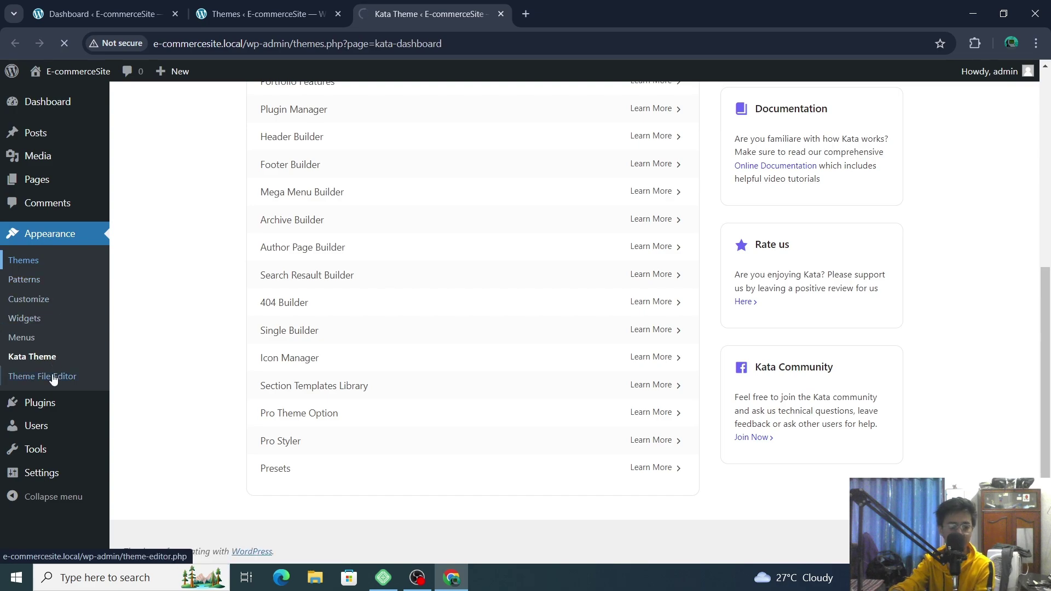
- Look over the Themes page cards, then return to the top of the Kata theme dashboard
left_click(278, 21)
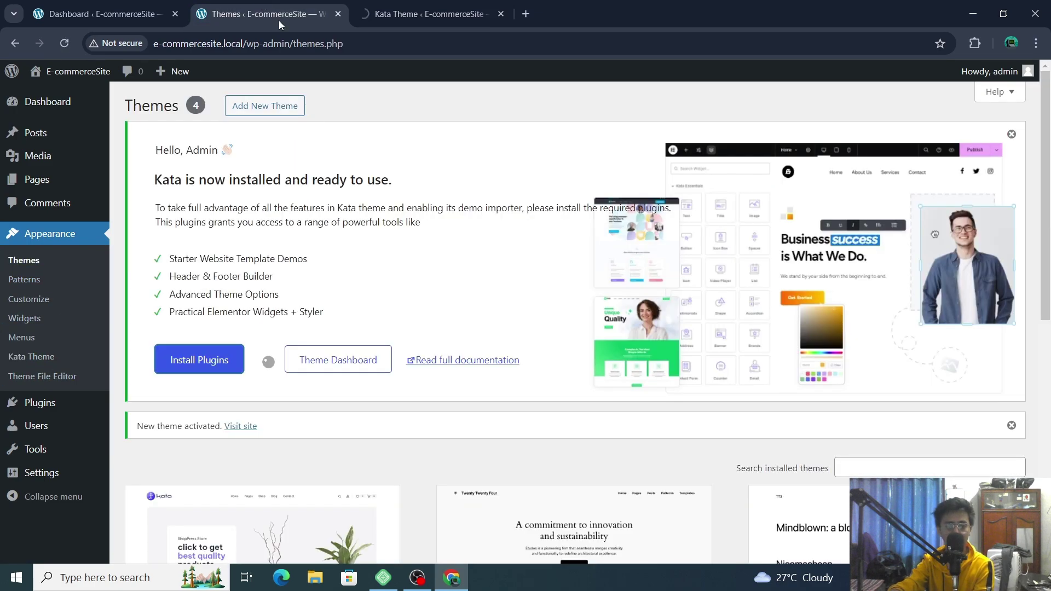
scroll(524, 288, "down", 3)
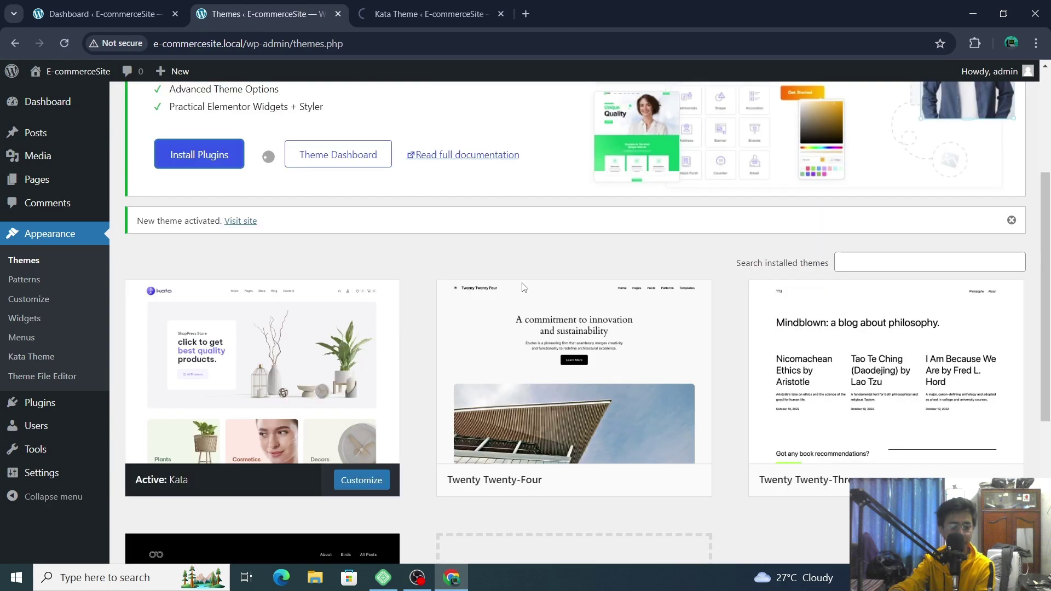
mouse_move(517, 289)
scroll(518, 289, "up", 3)
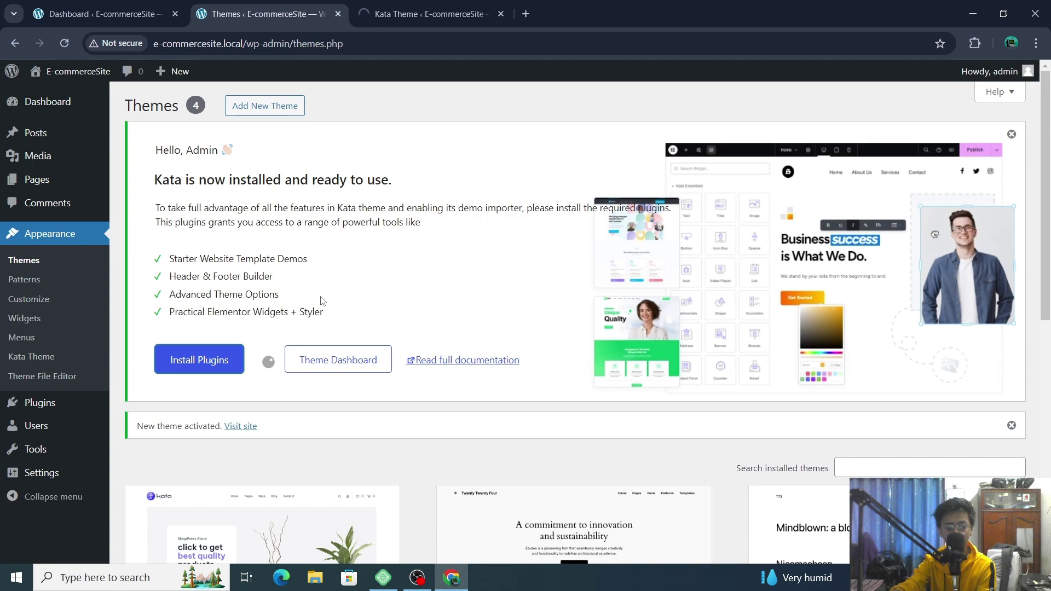
left_click(400, 12)
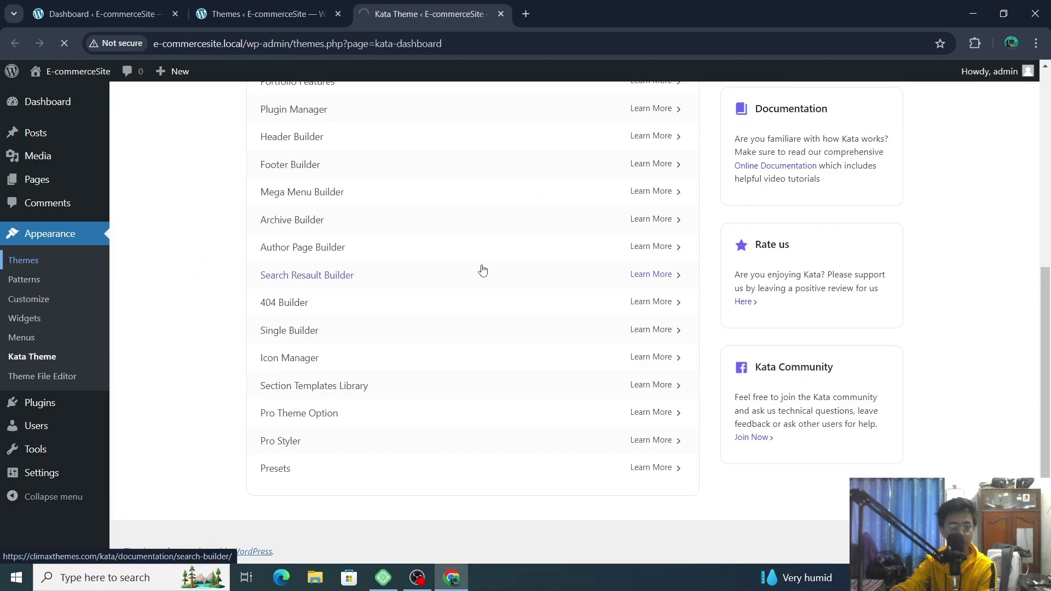
scroll(438, 266, "up", 6)
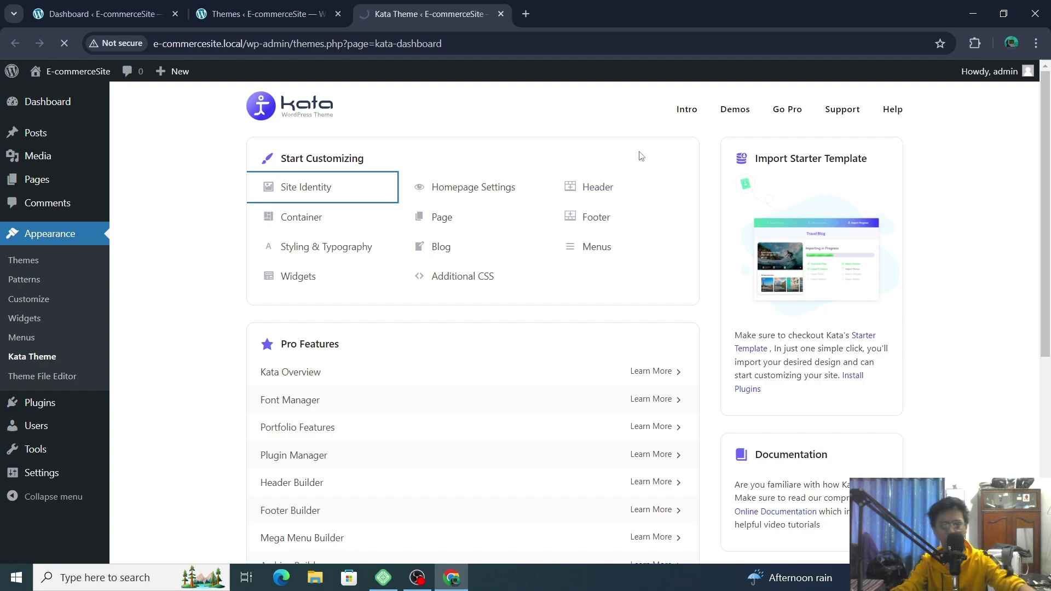
- Wait on the Themes page for the required plugins to install, then go to the plugins list
left_click(252, 12)
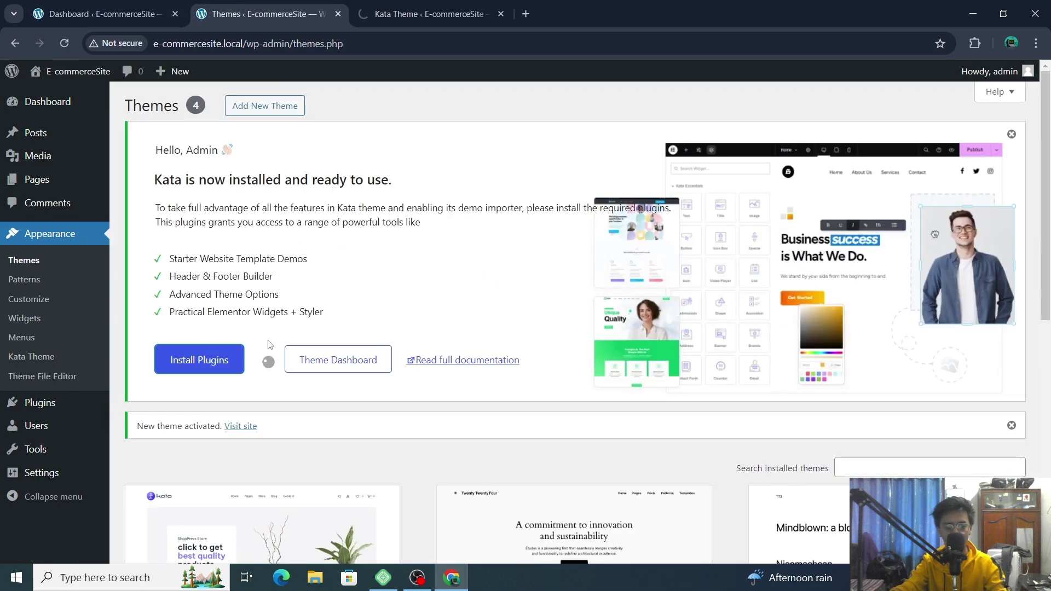
scroll(274, 340, "up", 3)
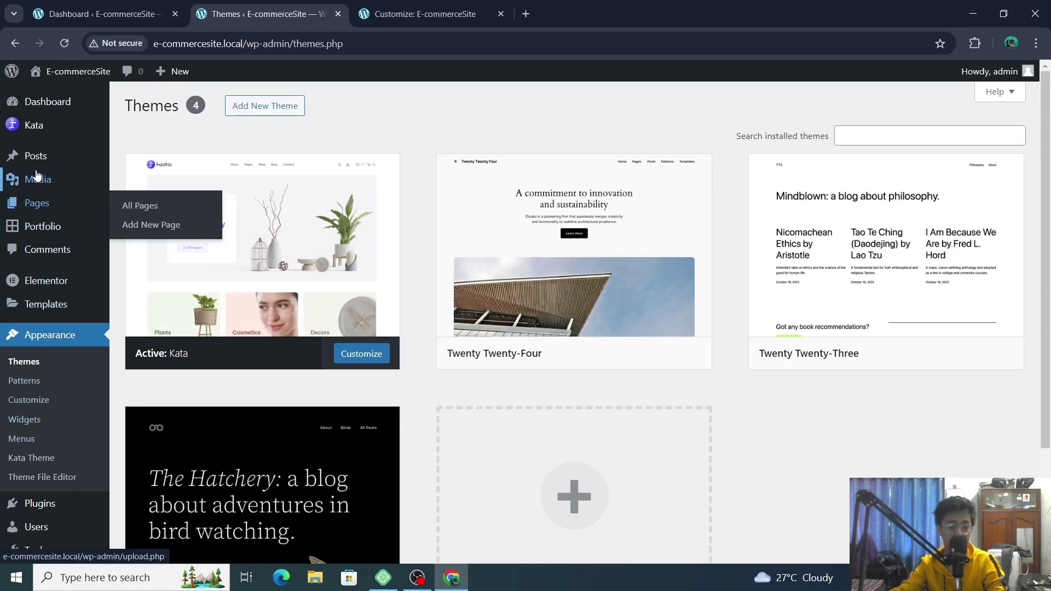
scroll(55, 329, "down", 3)
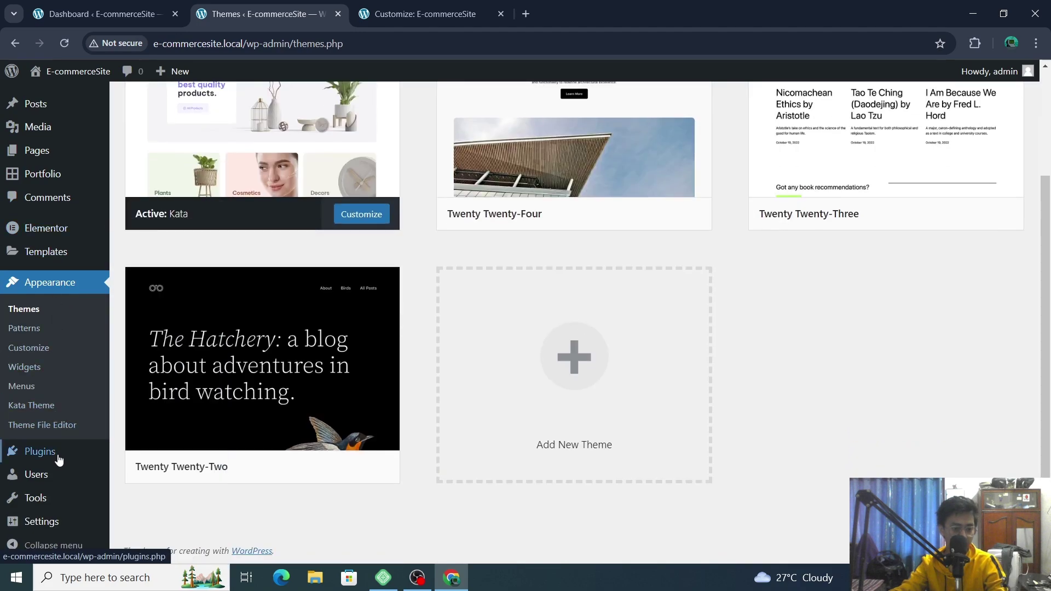
left_click(41, 452)
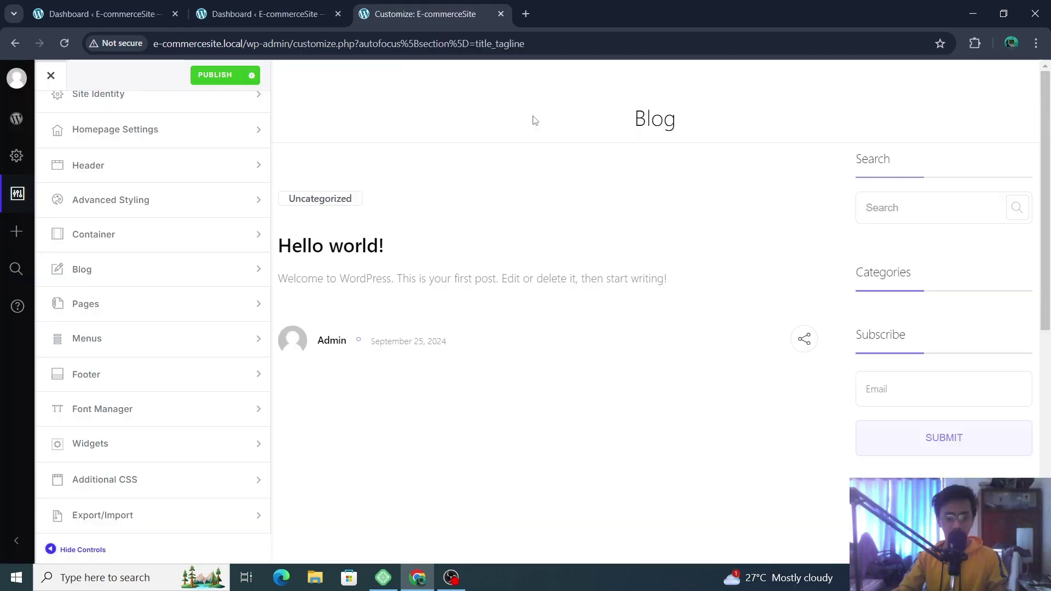
- View Installed Plugins from the dashboard, showing Elementor 3.24.4 and Kata Plus 1.4.7 active
left_click(205, 17)
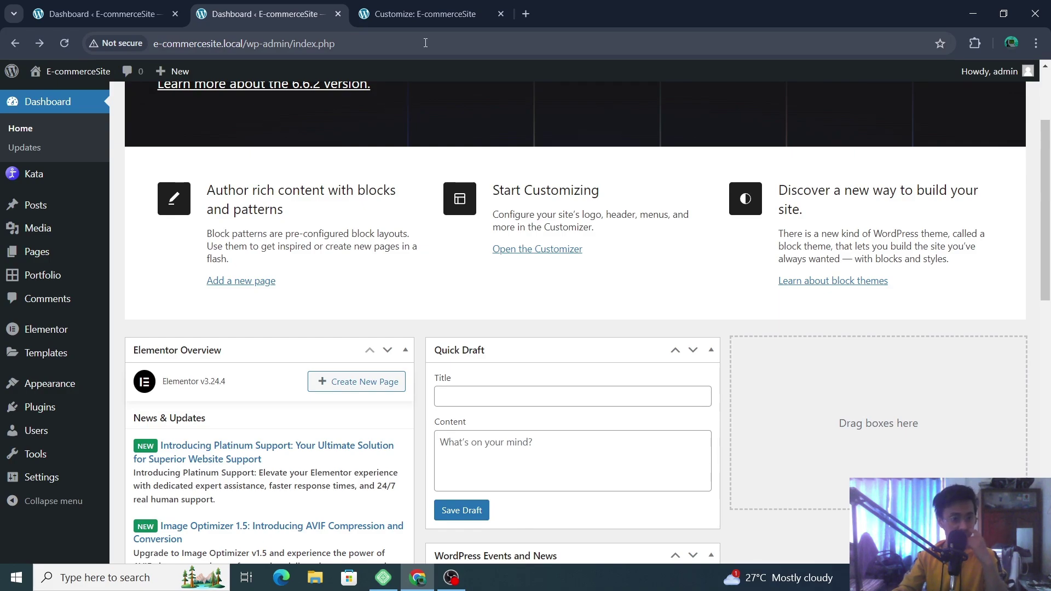
left_click(39, 408)
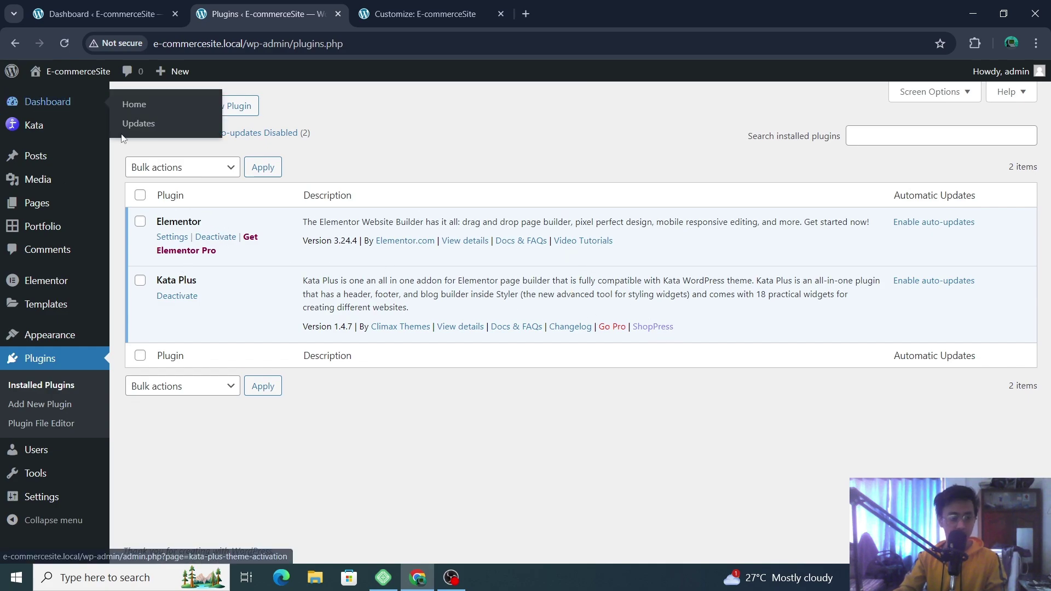
- Review Kata's required plugins in Plugin Manager, then bring up Kata's Demo Importer
mouse_move(40, 131)
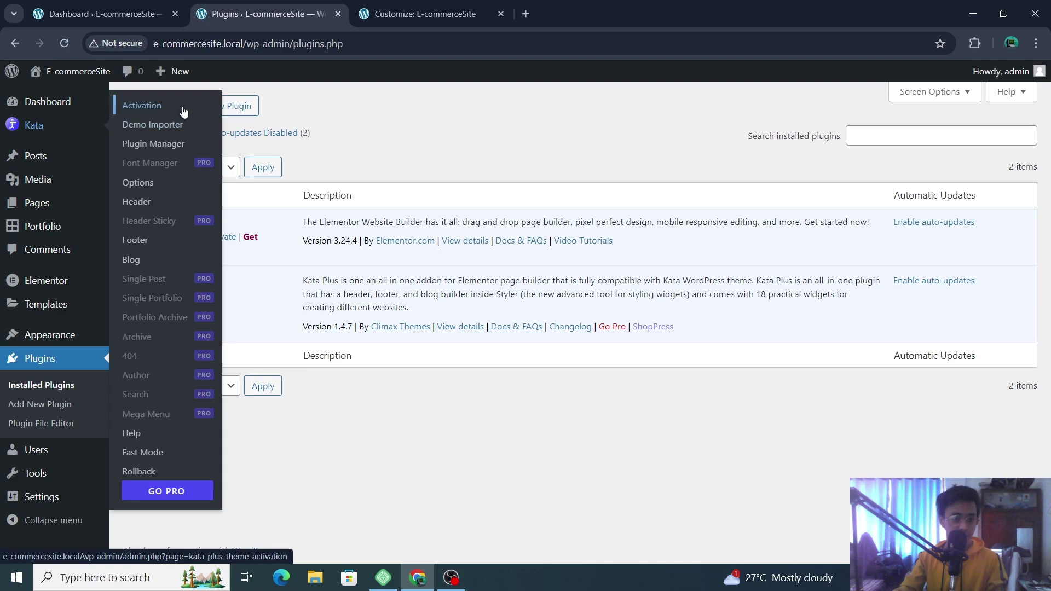
left_click(194, 144)
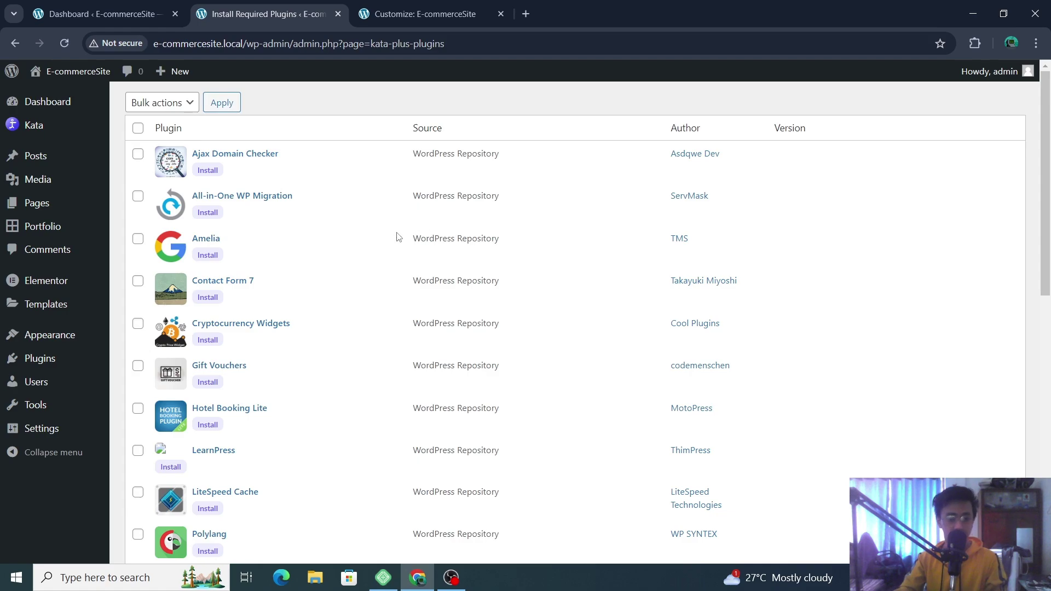
scroll(371, 238, "down", 6)
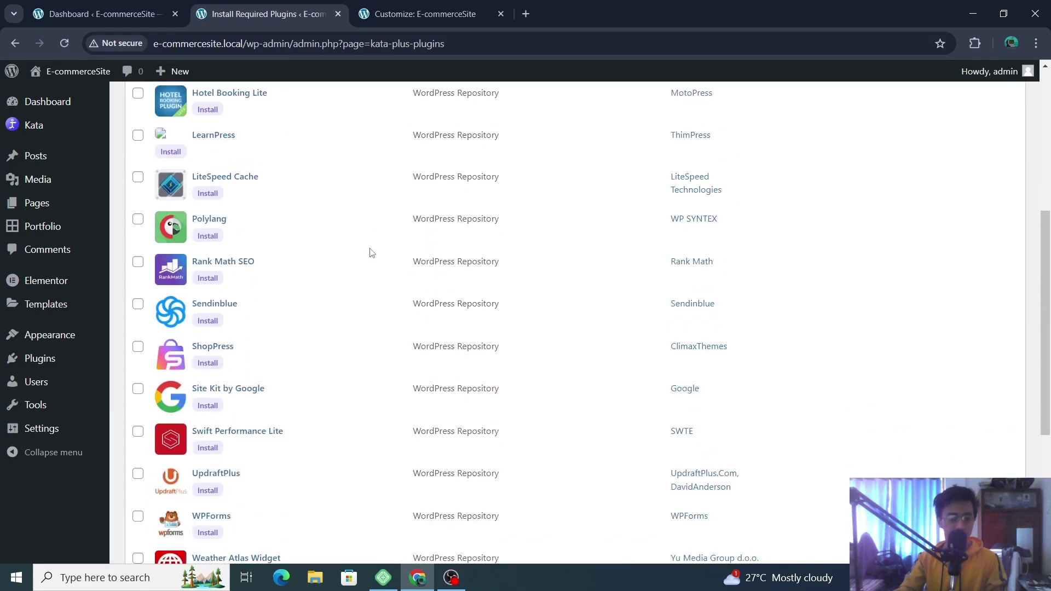
scroll(372, 252, "down", 2)
scroll(372, 253, "down", 3)
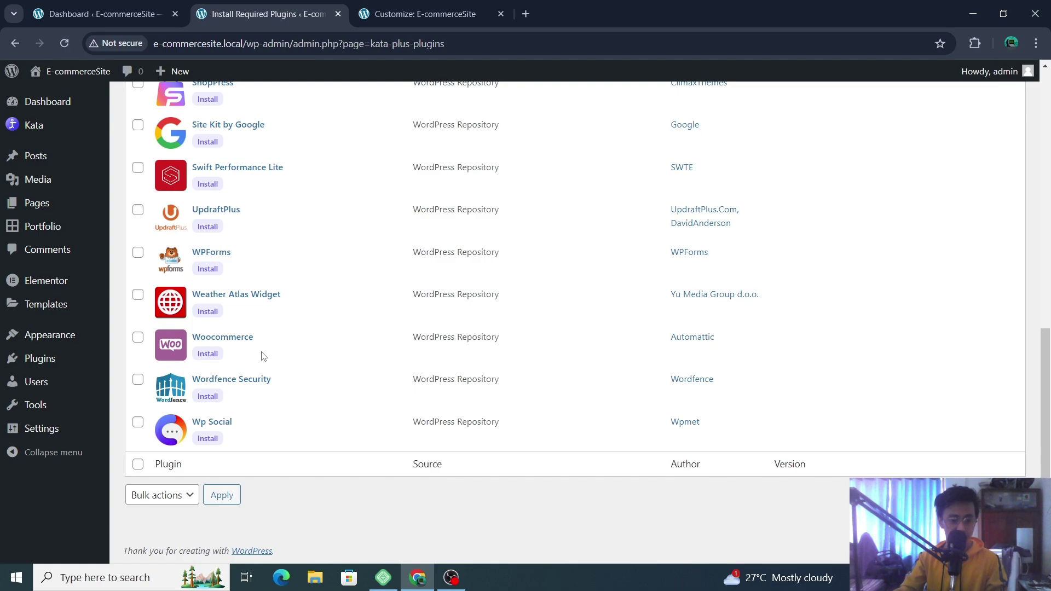
scroll(263, 357, "up", 9)
scroll(228, 230, "up", 2)
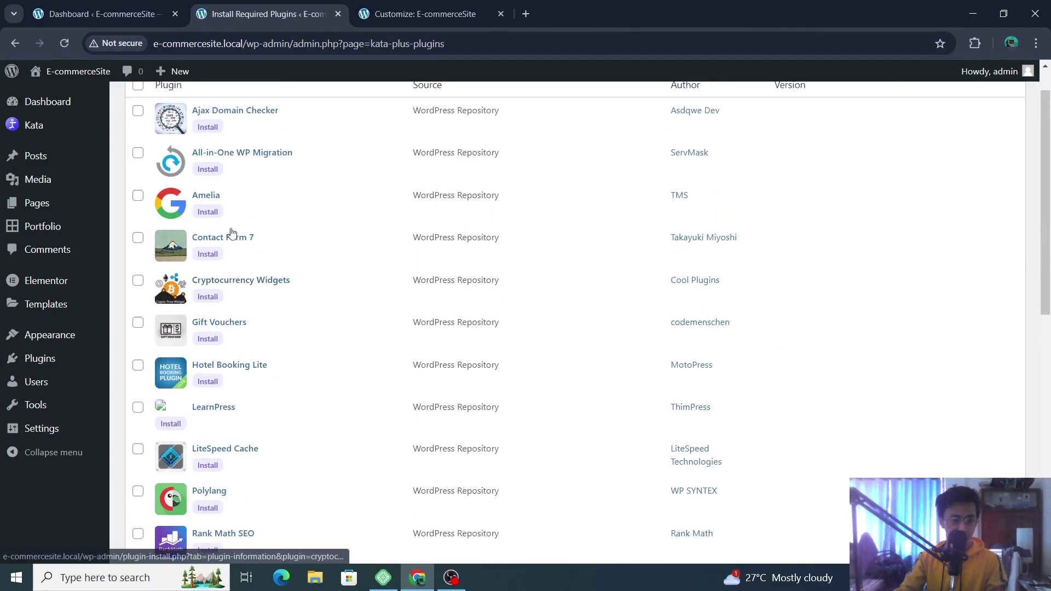
mouse_move(58, 124)
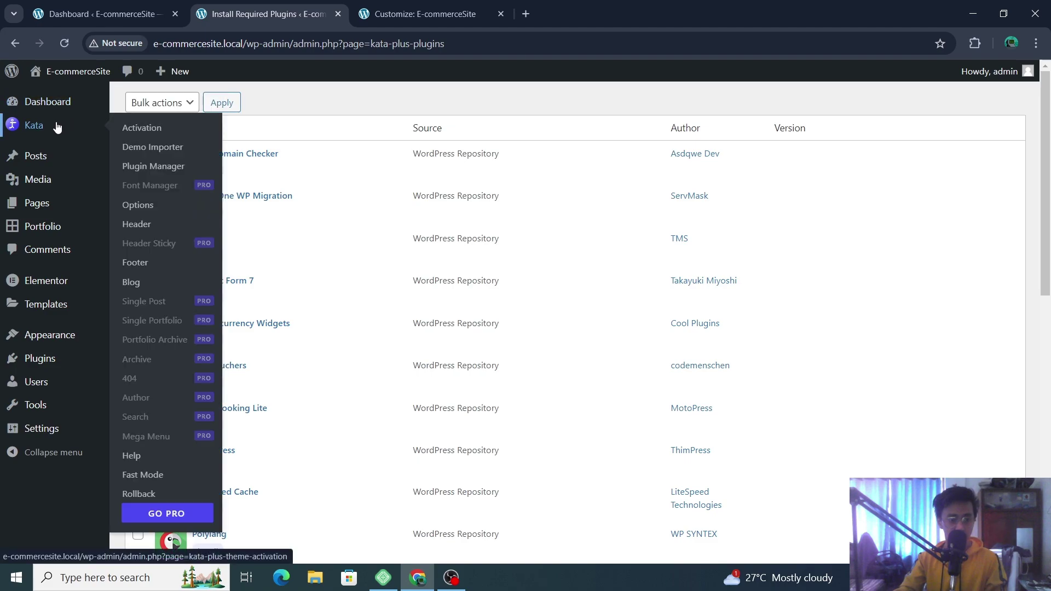
left_click(180, 153)
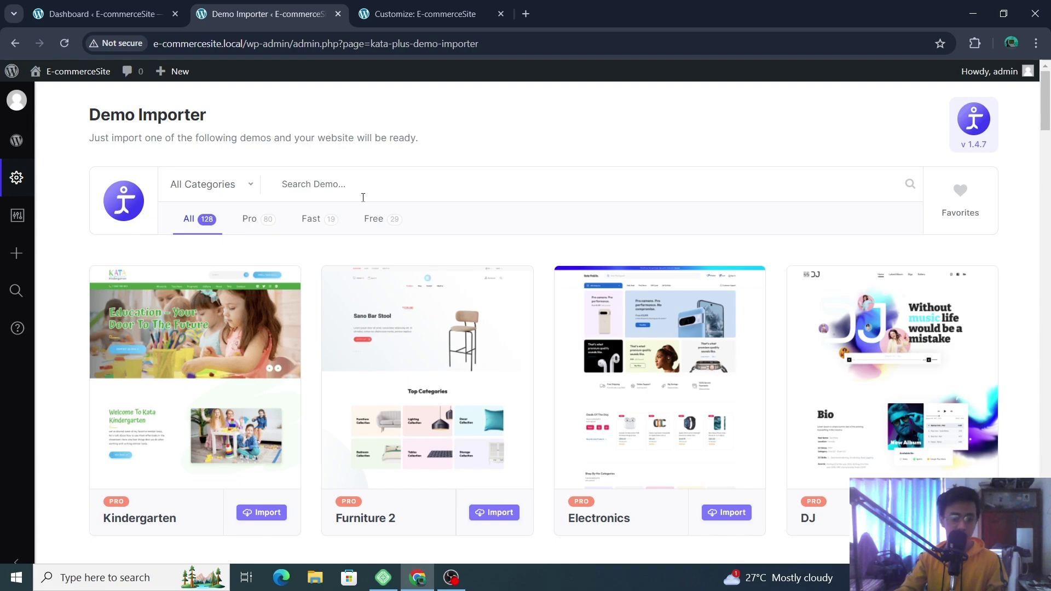
- Filter the Demo Importer to the 29 Free demos and browse the grid
mouse_move(184, 459)
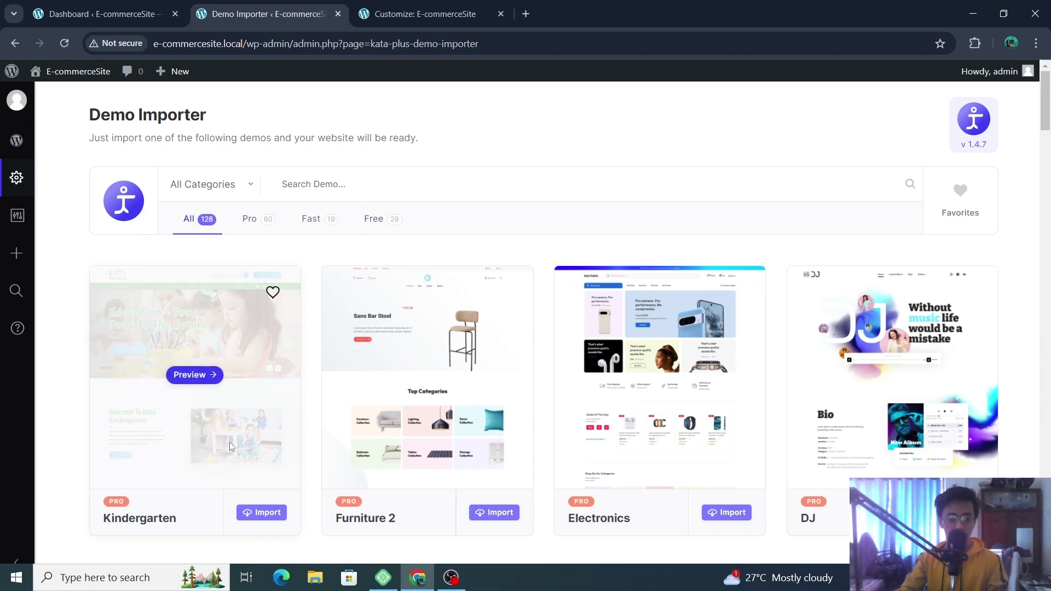
left_click(389, 221)
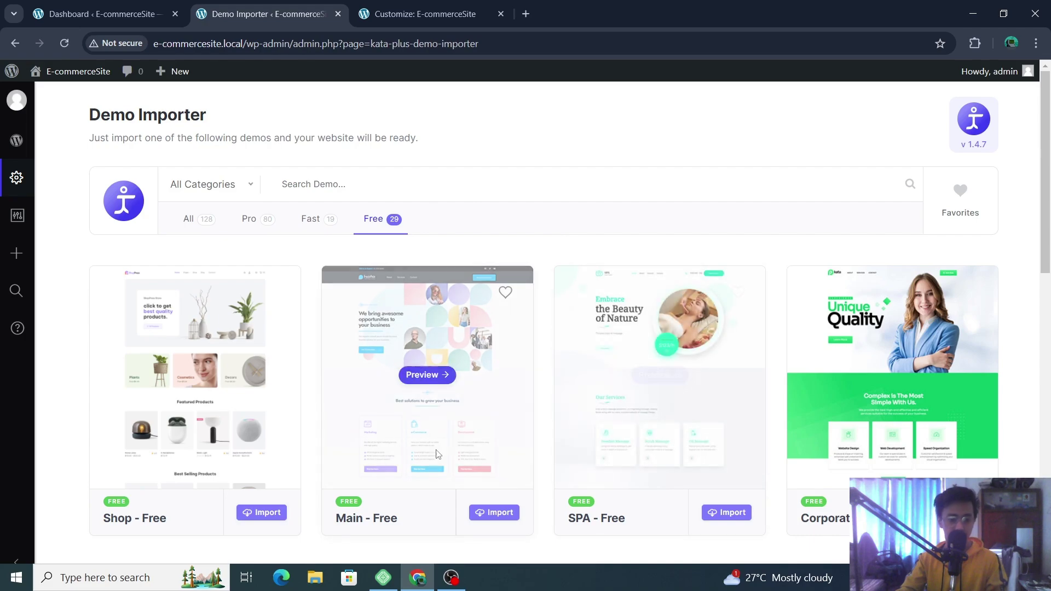
scroll(320, 335, "down", 3)
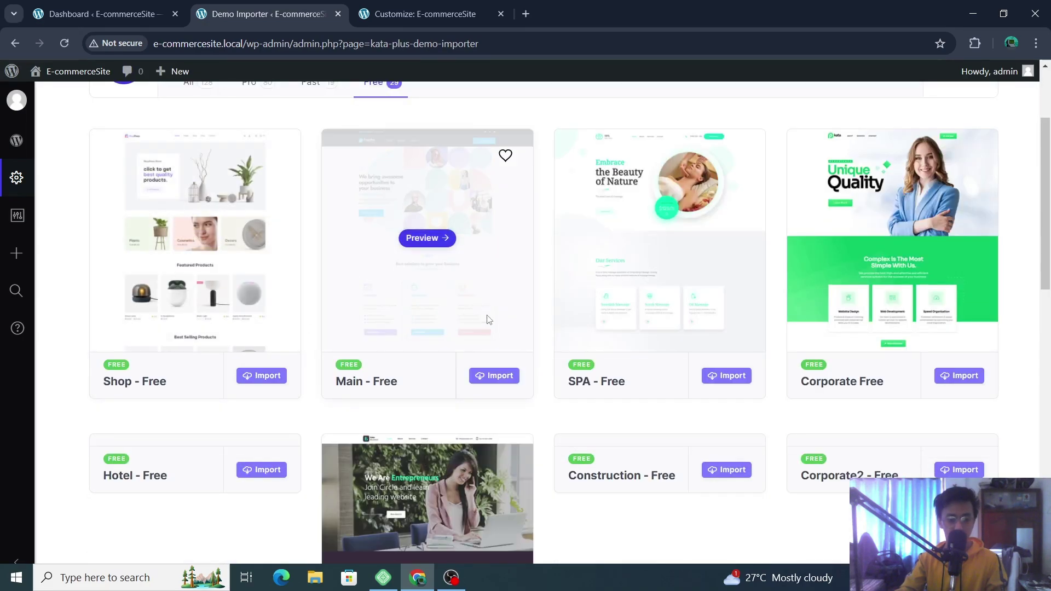
scroll(980, 328, "down", 3)
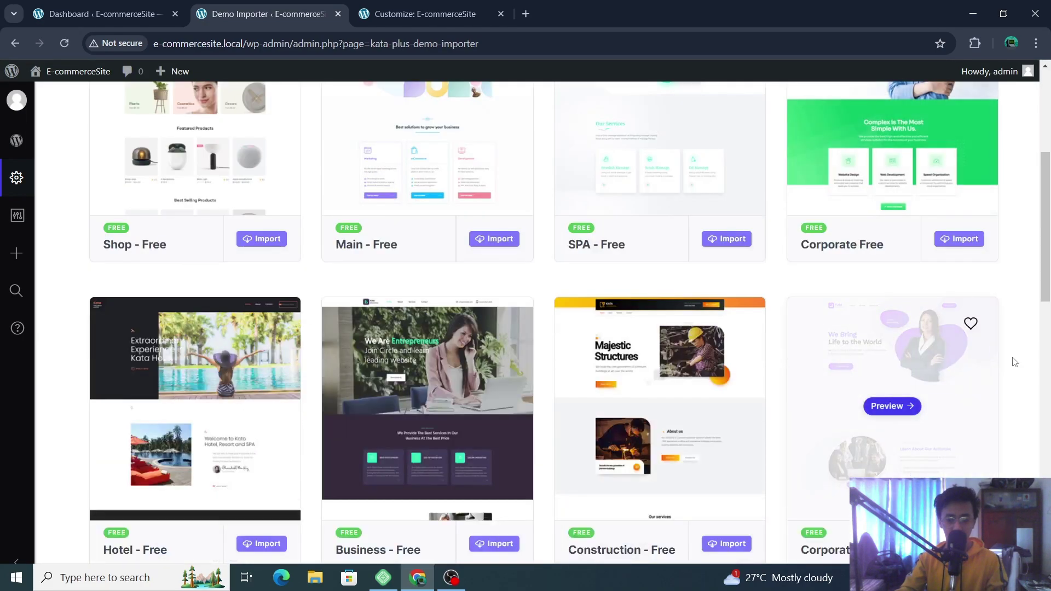
scroll(963, 377, "down", 1)
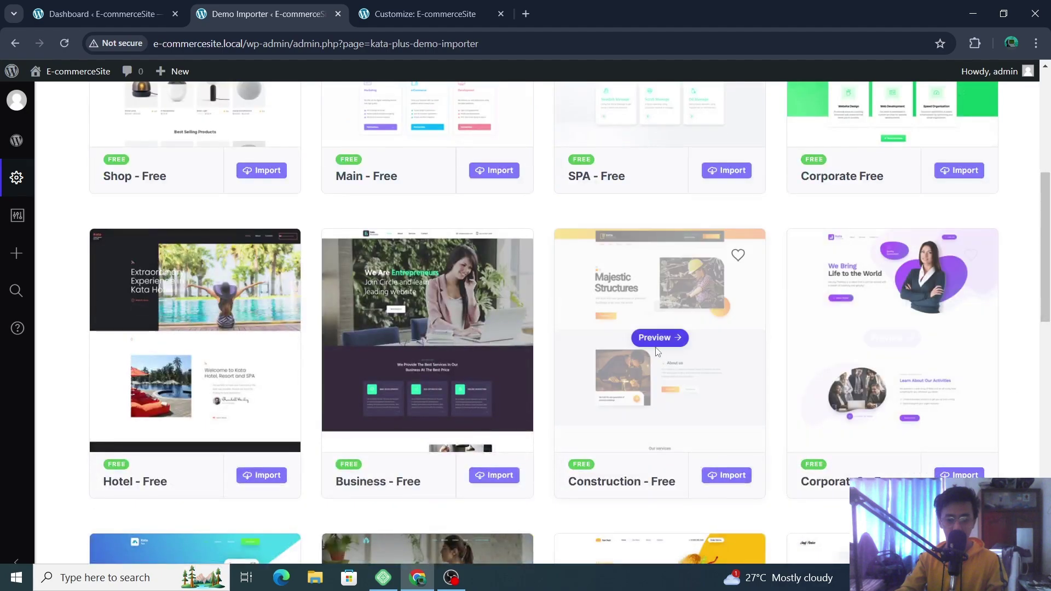
scroll(1048, 403, "down", 5)
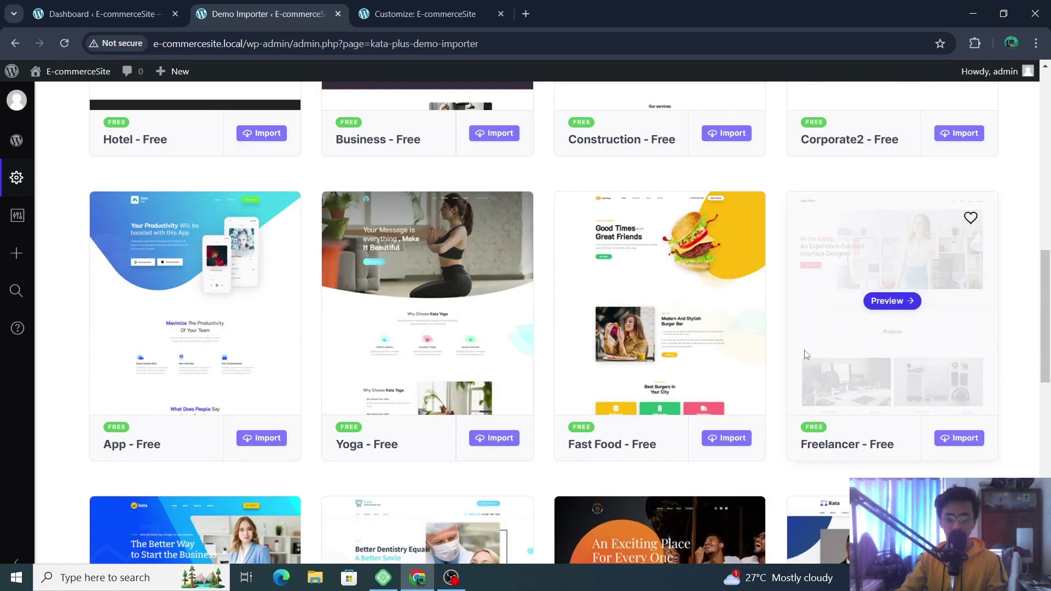
scroll(839, 328, "down", 4)
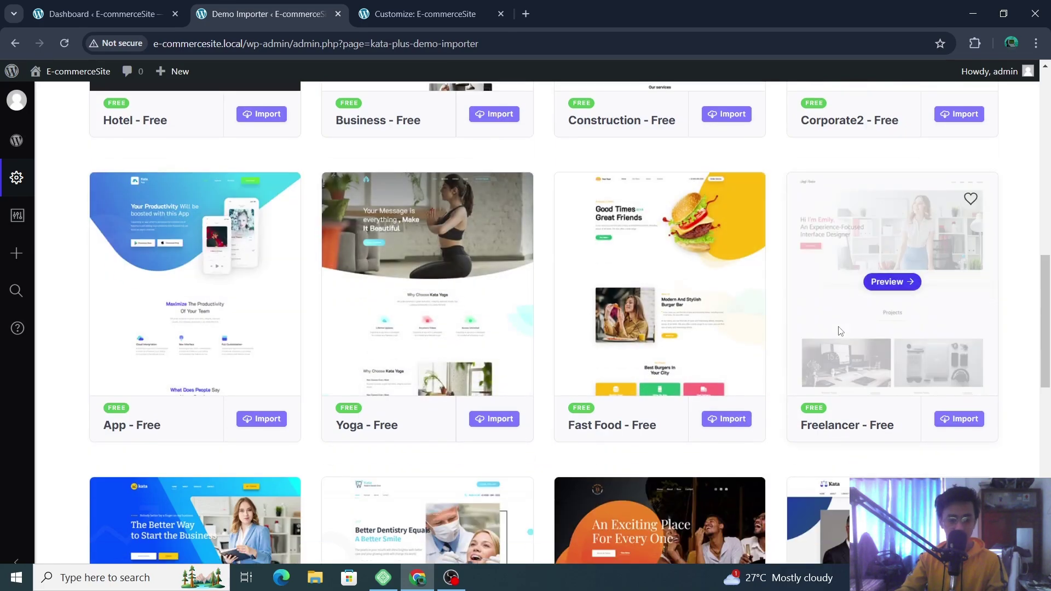
scroll(839, 327, "down", 2)
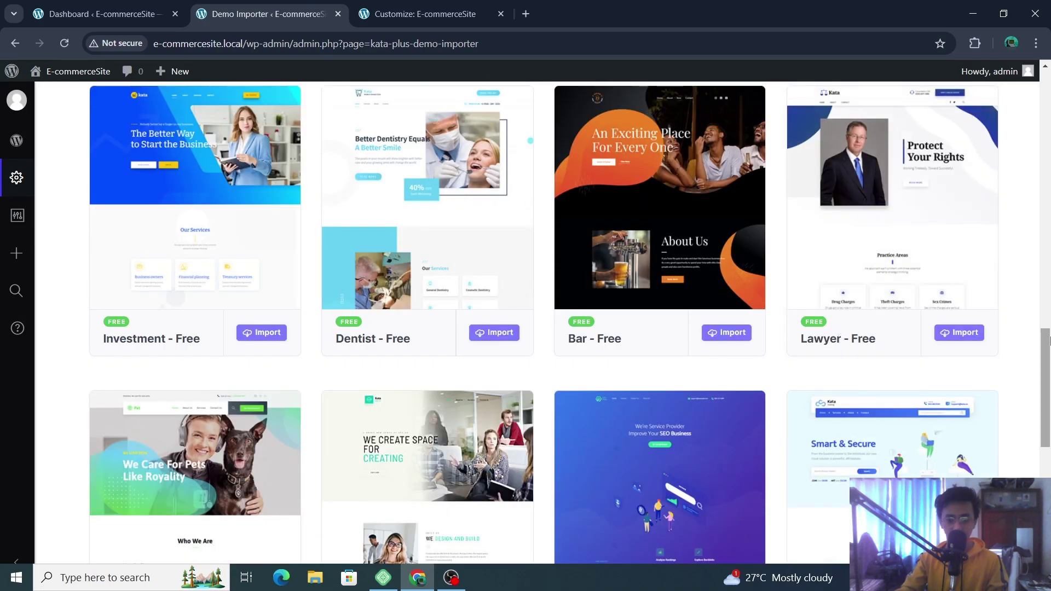
scroll(951, 356, "down", 2)
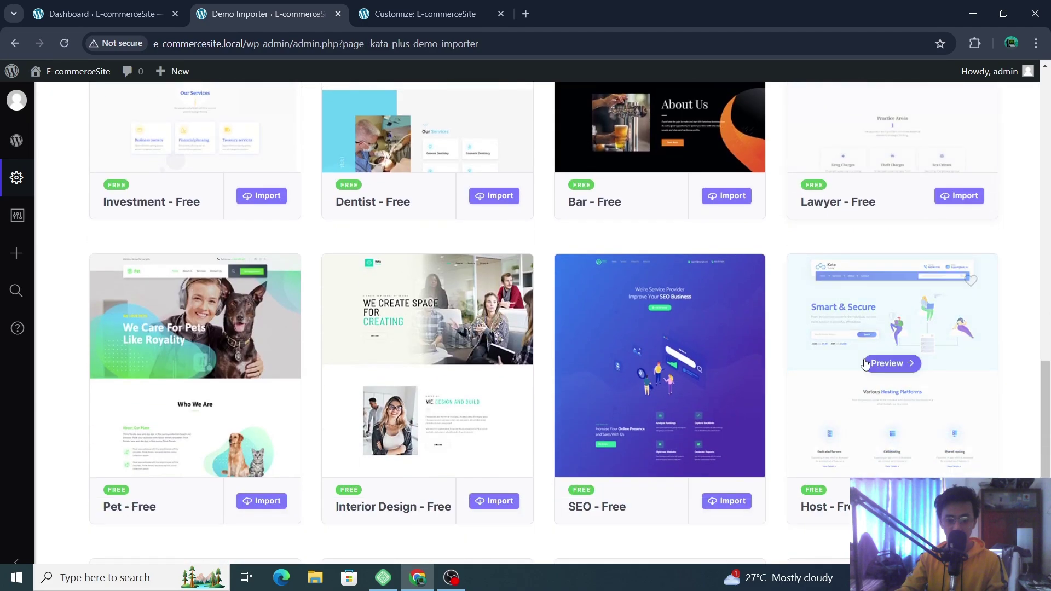
scroll(953, 359, "down", 3)
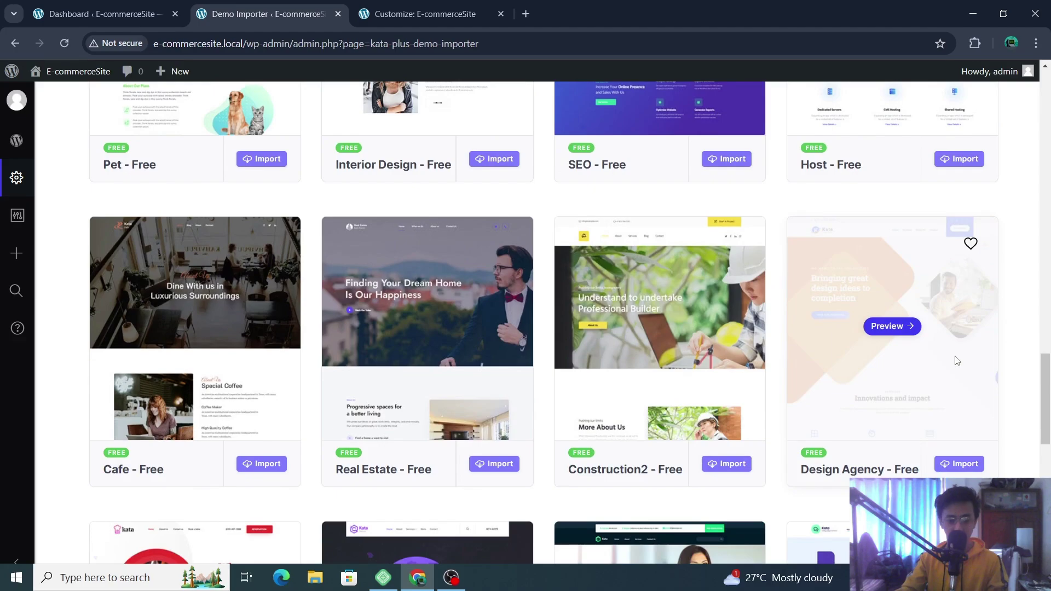
scroll(957, 361, "down", 3)
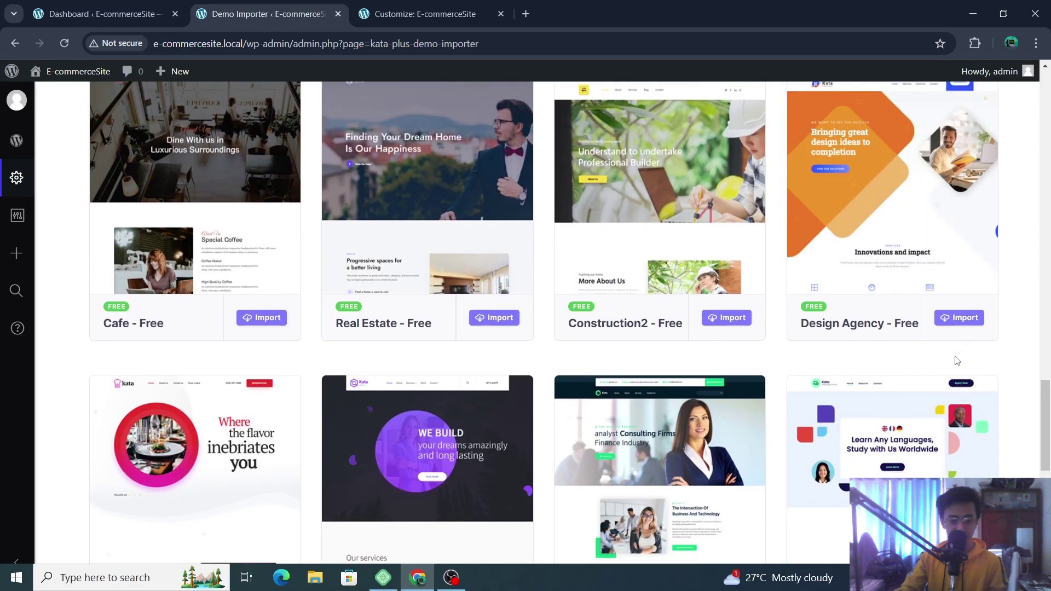
scroll(957, 361, "down", 3)
scroll(955, 358, "up", 15)
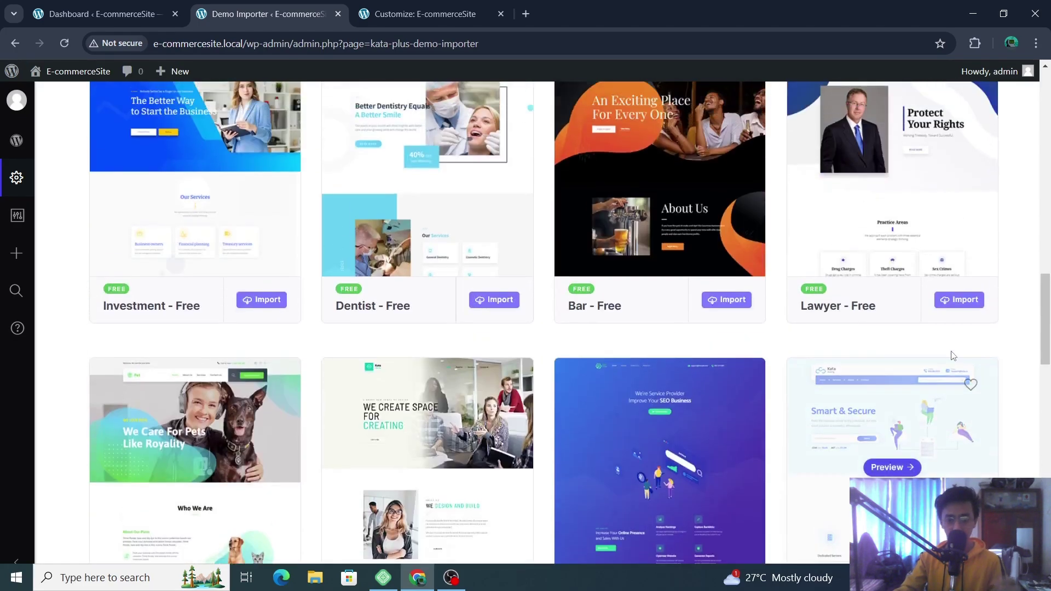
scroll(953, 355, "up", 10)
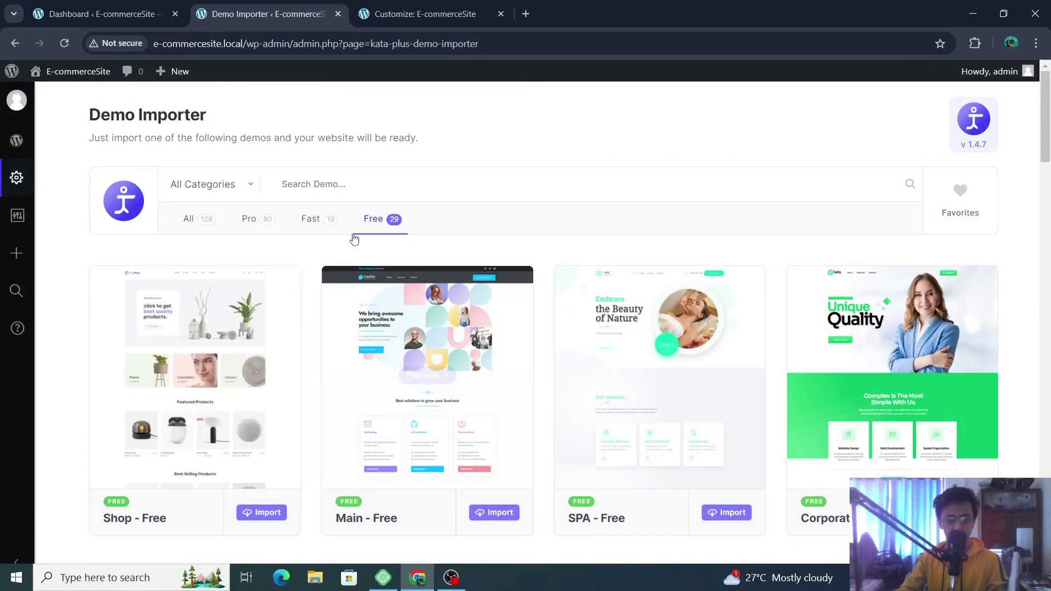
- Check the demo categories, keep All Categories, and preview the Shop - Free demo
left_click(203, 186)
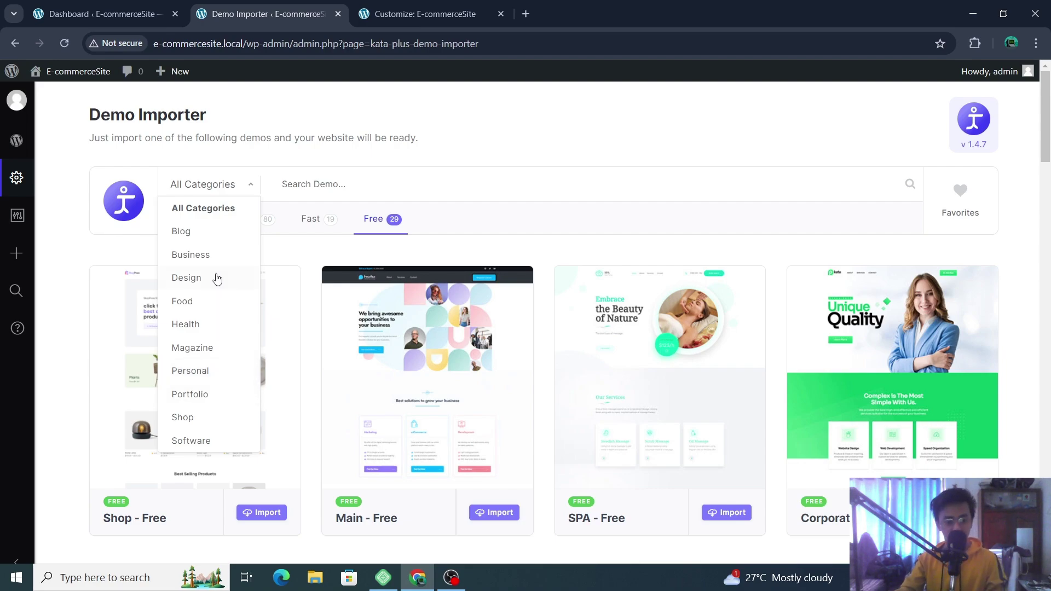
scroll(213, 301, "down", 5)
scroll(211, 353, "up", 5)
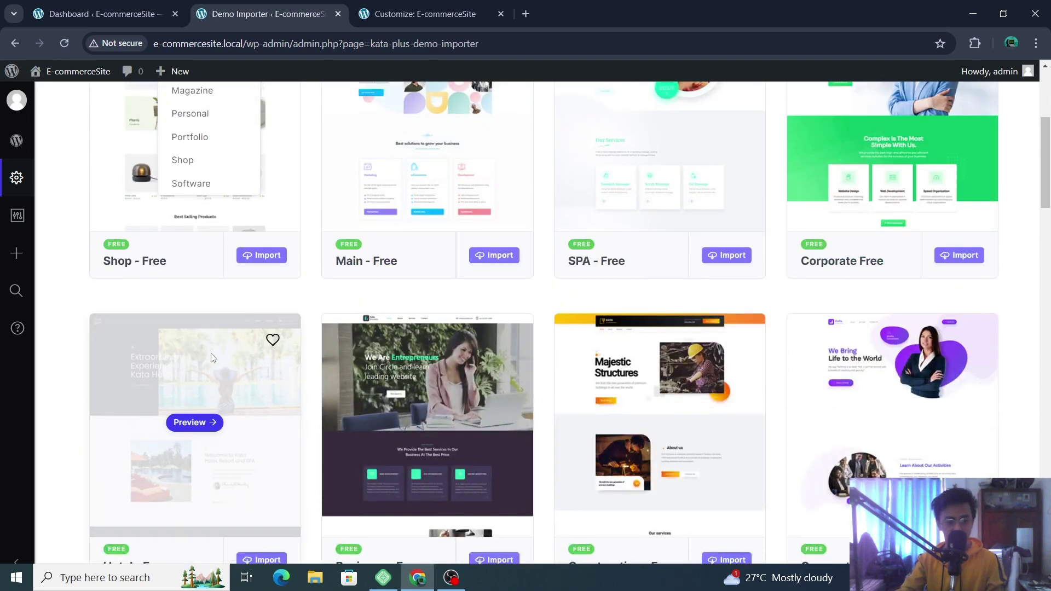
left_click(94, 230)
mouse_move(208, 392)
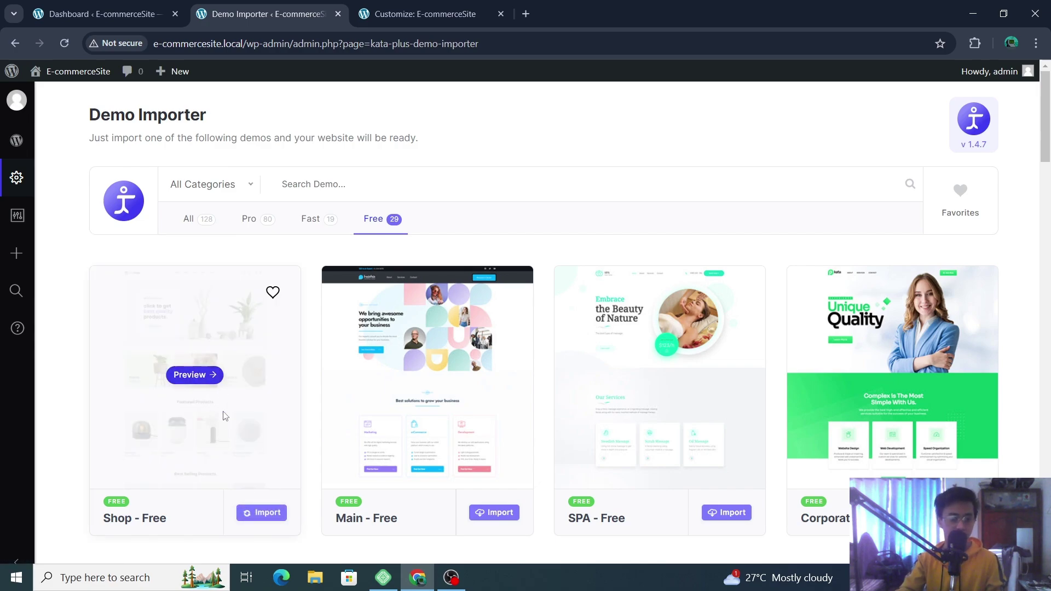
left_click(199, 374)
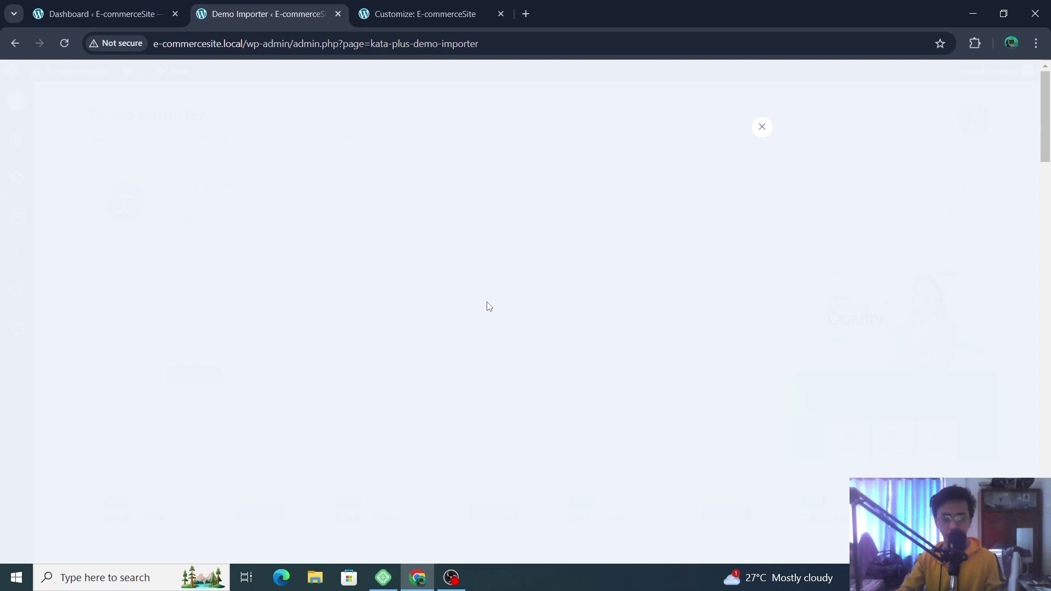
- Switch between the Shop demo preview and the site Customizer
left_click(451, 17)
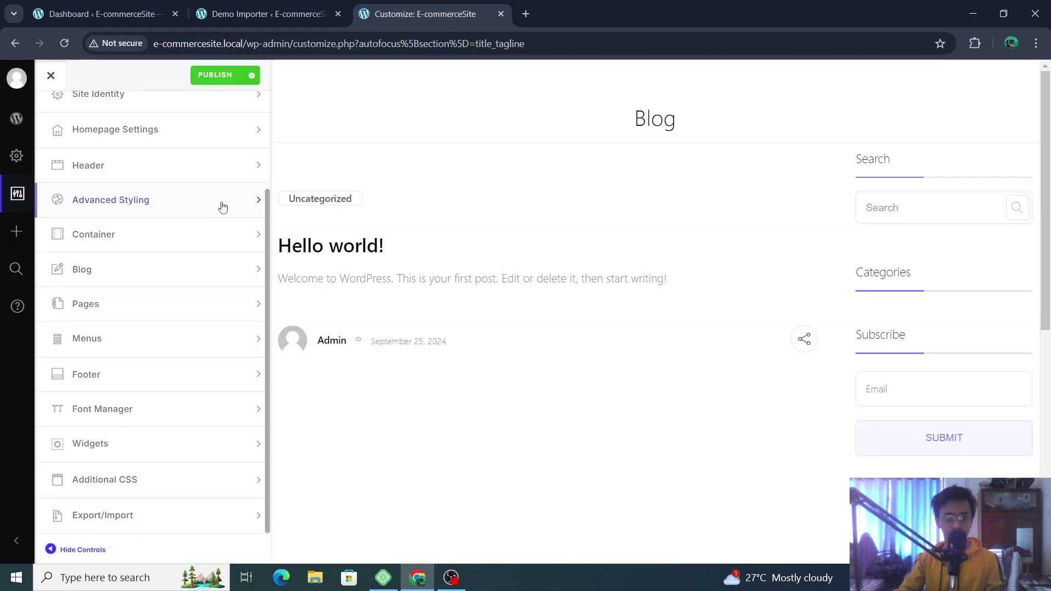
left_click(264, 11)
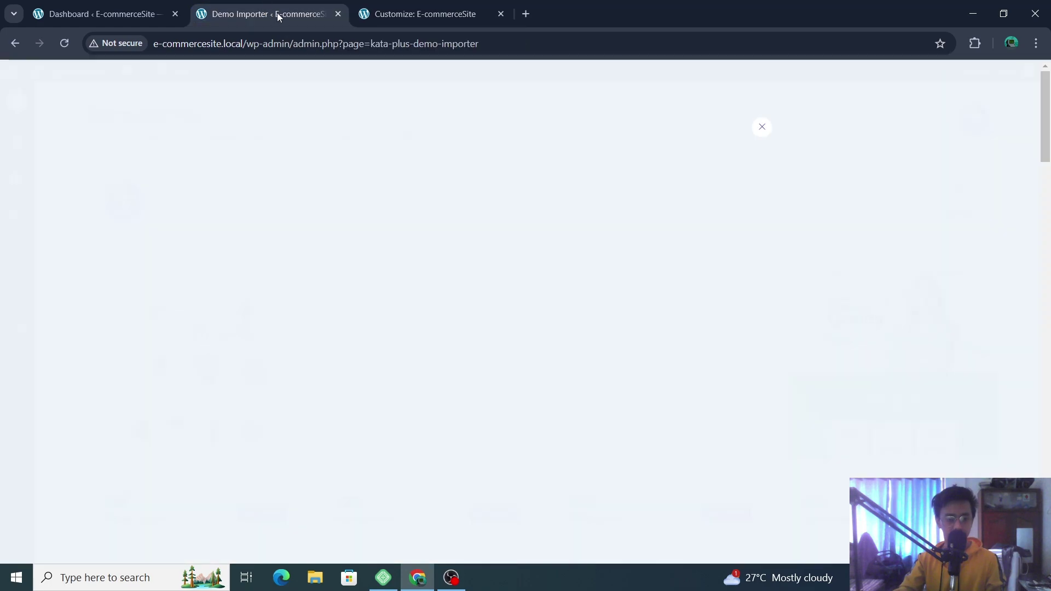
left_click(420, 8)
scroll(211, 193, "up", 3)
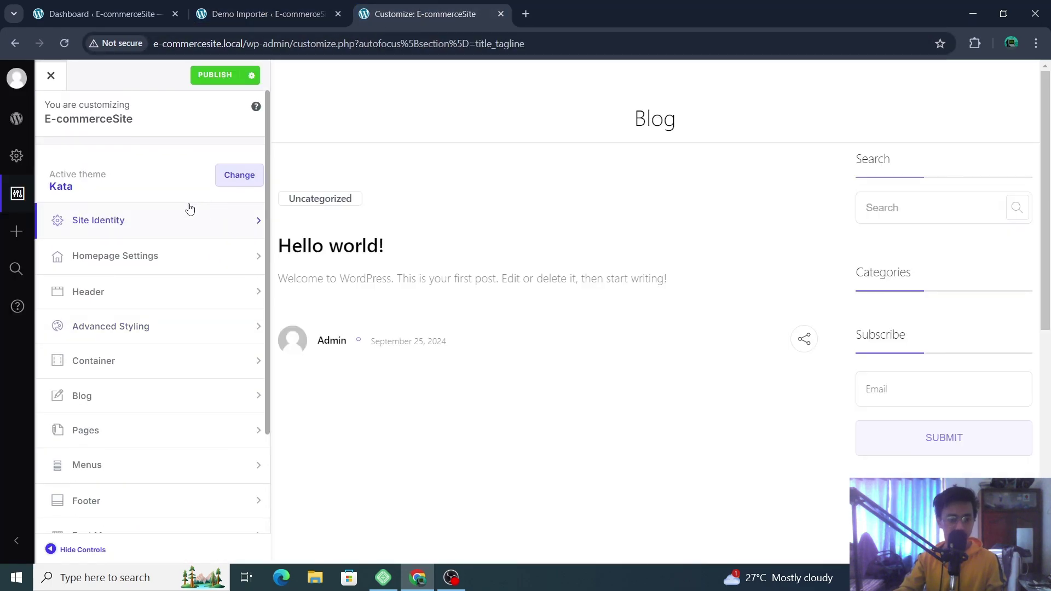
- Browse the installed themes twice, keeping Kata active, and go to Site Identity
left_click(239, 176)
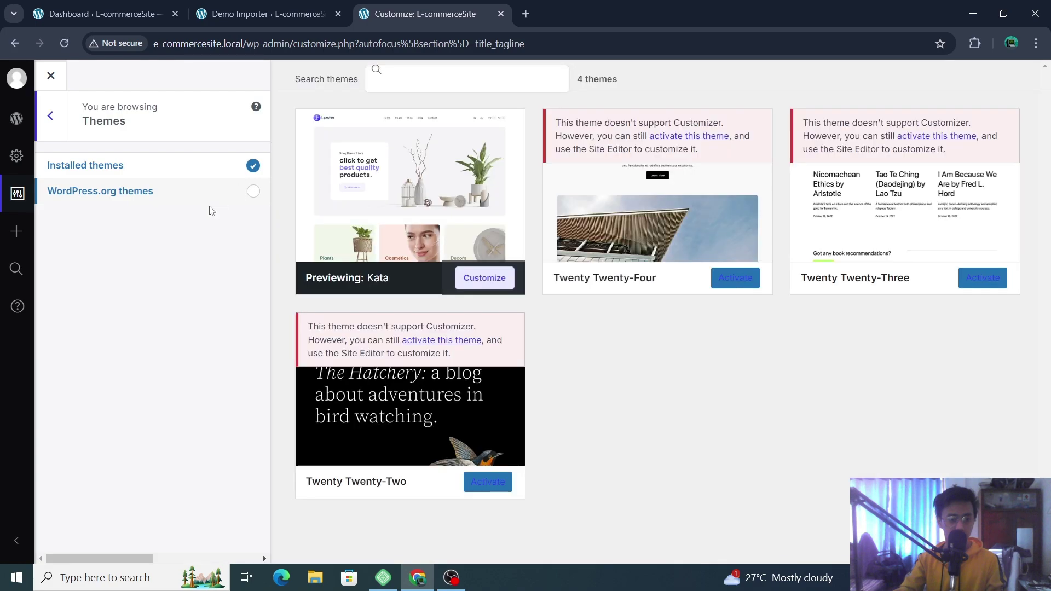
left_click(49, 115)
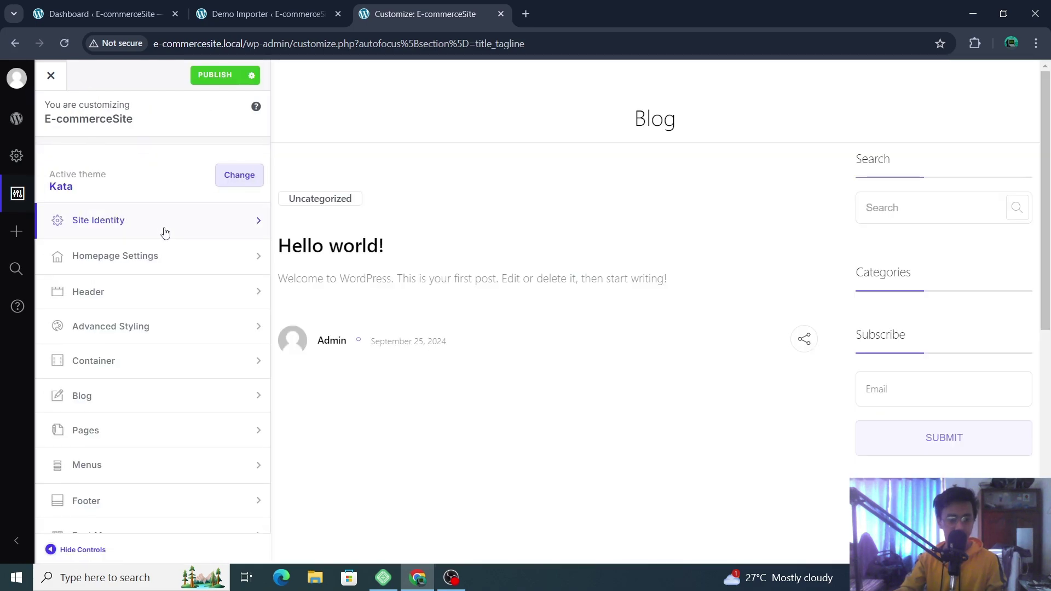
left_click(238, 174)
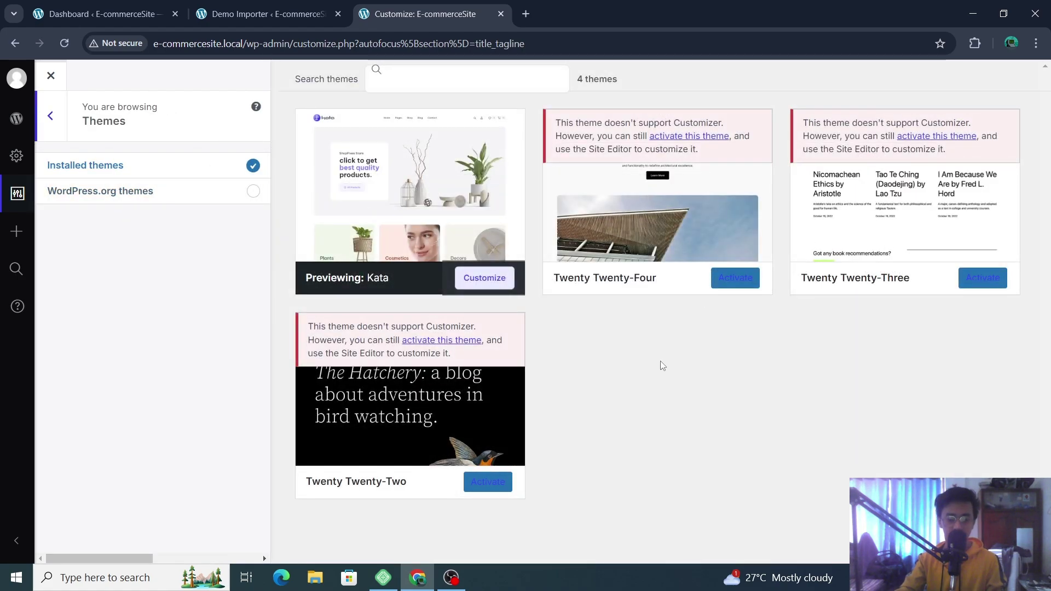
left_click(49, 116)
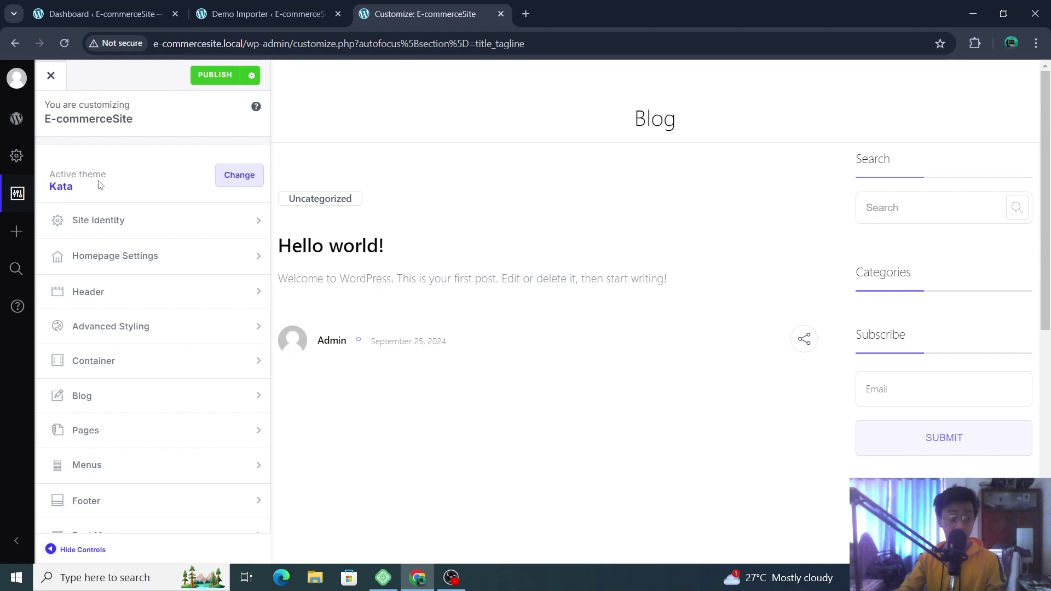
left_click(170, 224)
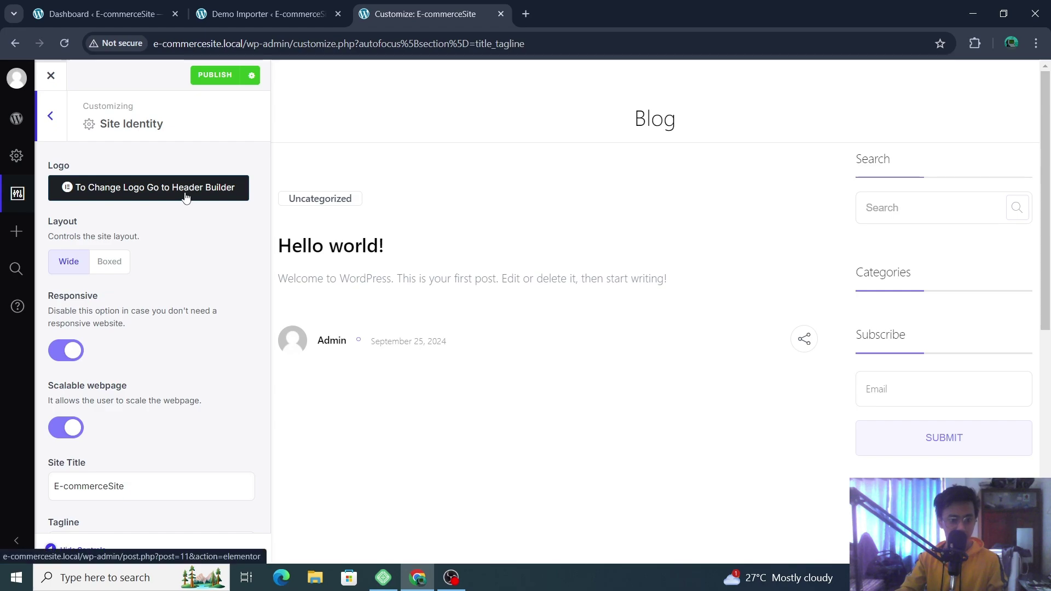
- Replace the site title E-commerceSite with 'Clothing Store' and begin choosing a site icon
scroll(116, 304, "down", 3)
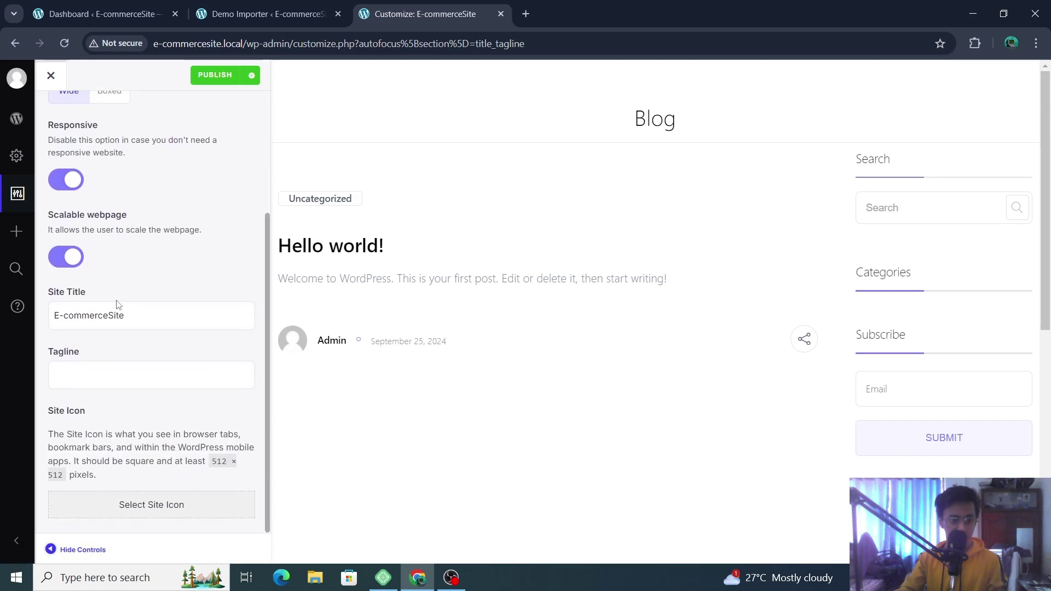
left_click(181, 315)
key("ctrl+a")
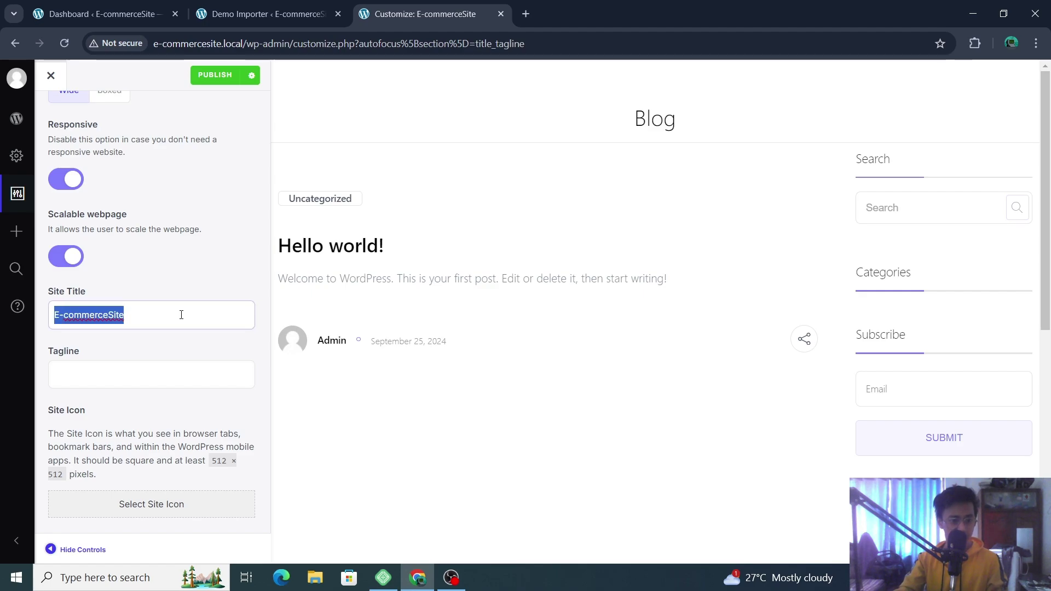
type("Cloth")
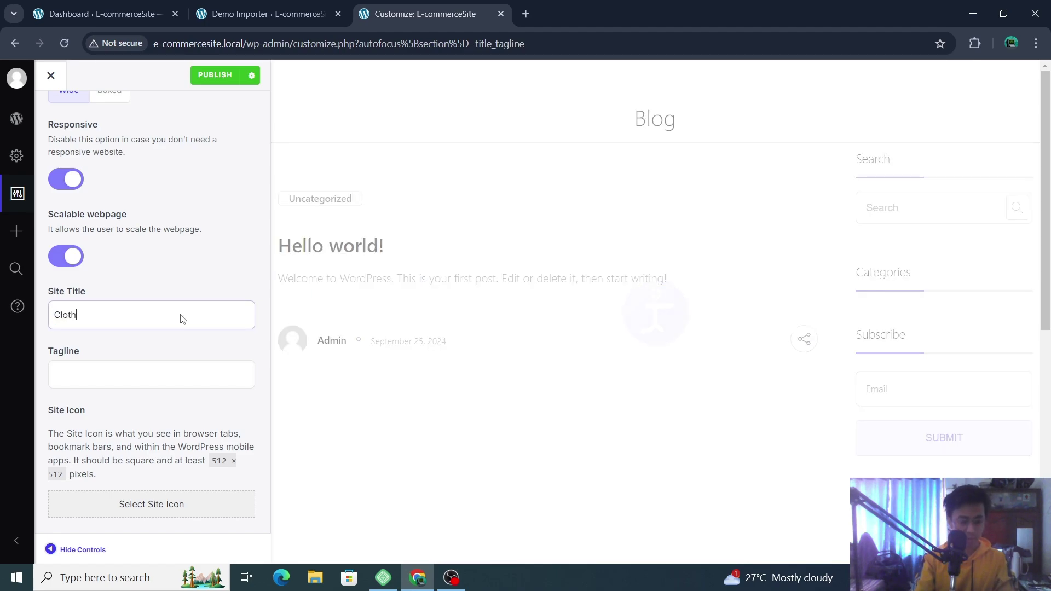
type("ing Store")
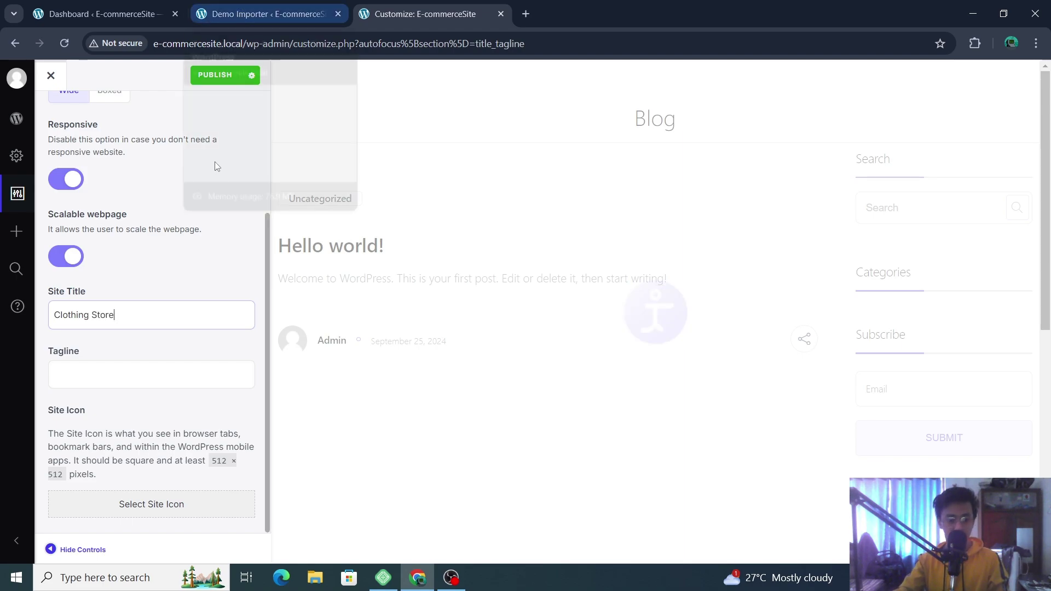
left_click(146, 371)
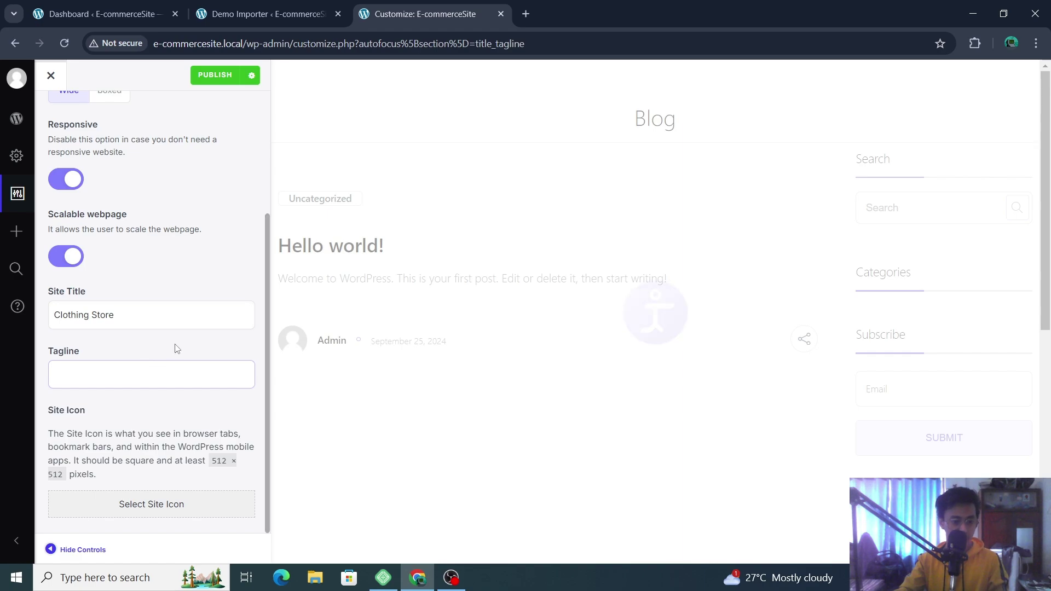
left_click(170, 511)
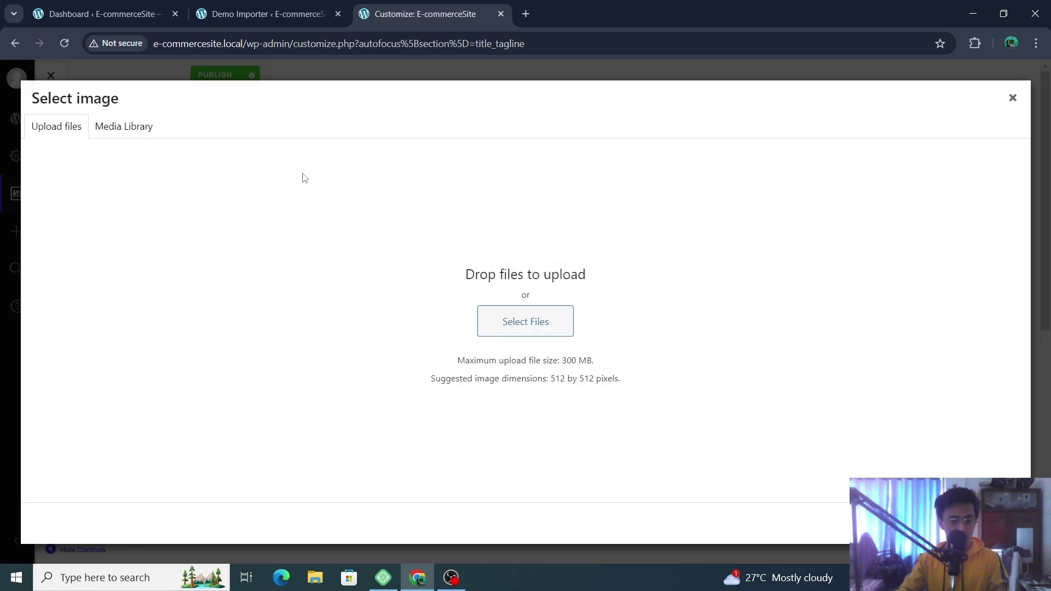
- Upload xtep logo.png from Downloads into the media library for the site icon
left_click(132, 139)
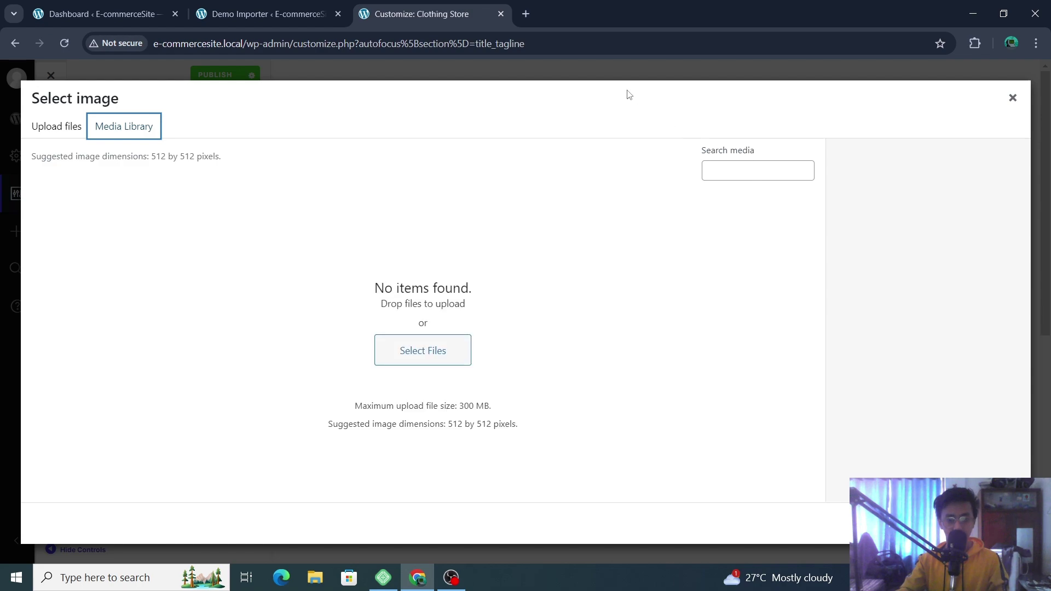
left_click(56, 126)
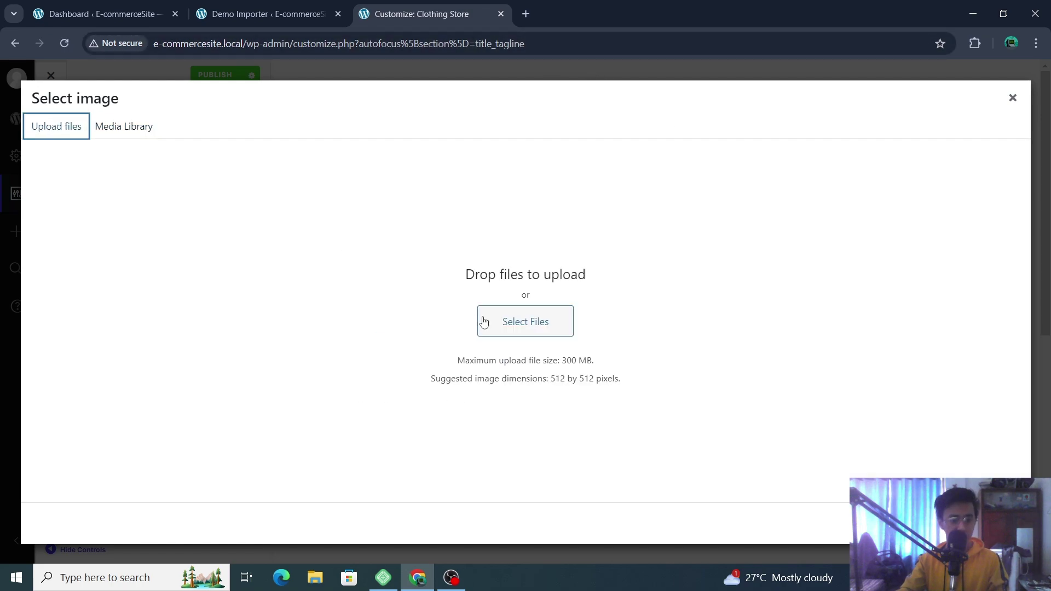
left_click(484, 322)
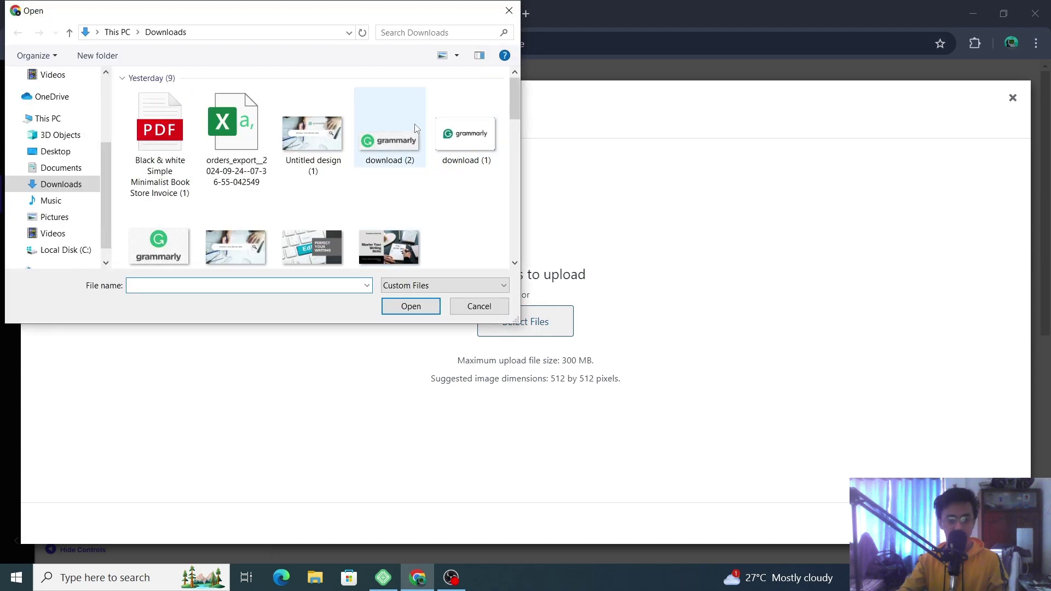
scroll(432, 143, "down", 3)
scroll(446, 158, "down", 2)
scroll(446, 158, "up", 4)
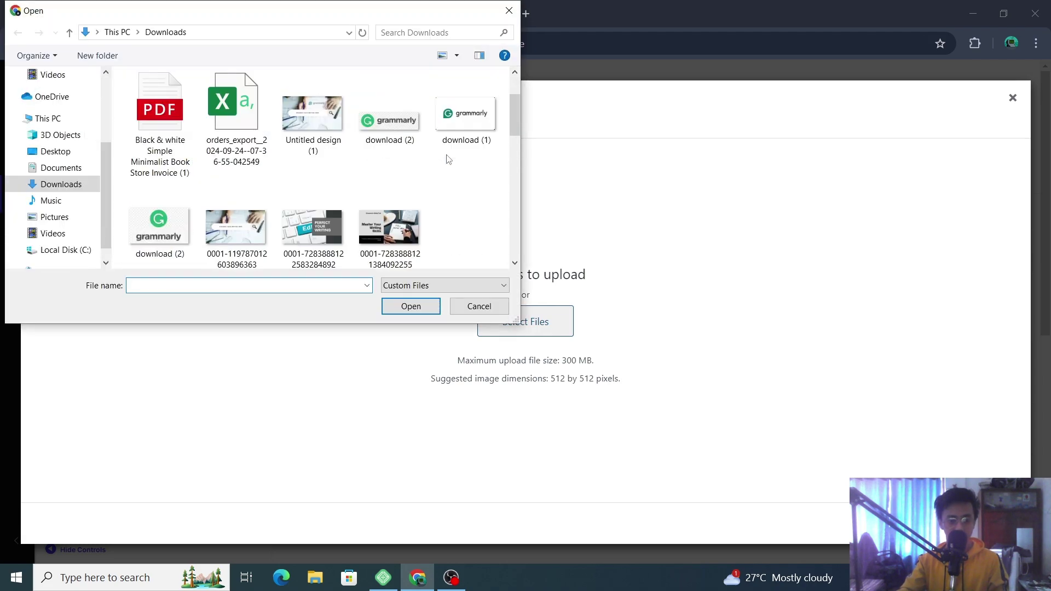
scroll(312, 148, "down", 2)
scroll(312, 152, "down", 6)
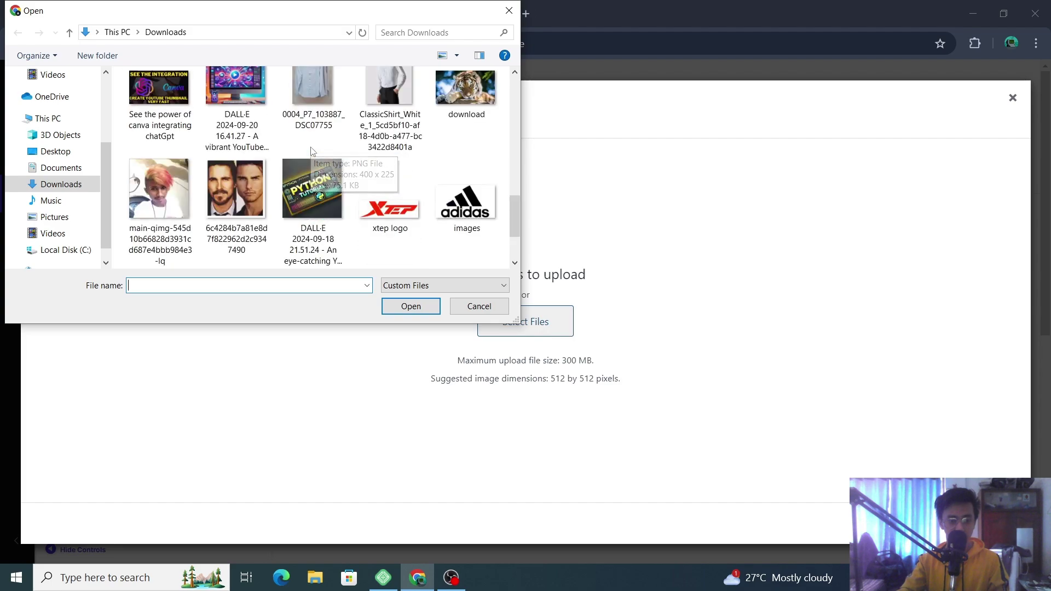
double_click(409, 215)
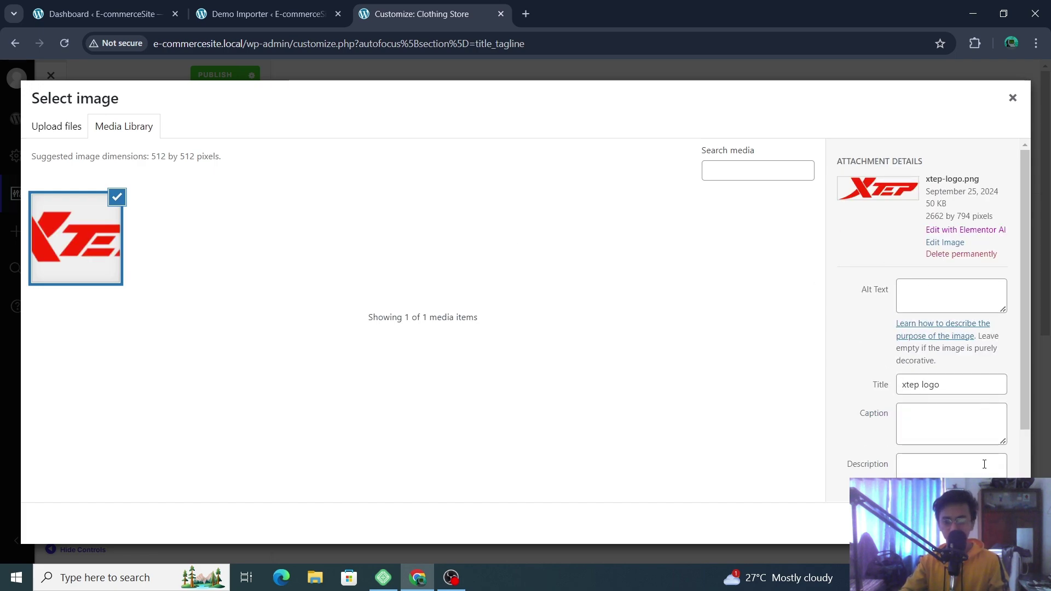
- Give the xtep logo alt text 'logo image' and caption 'Logo defined this store'
left_click(952, 297)
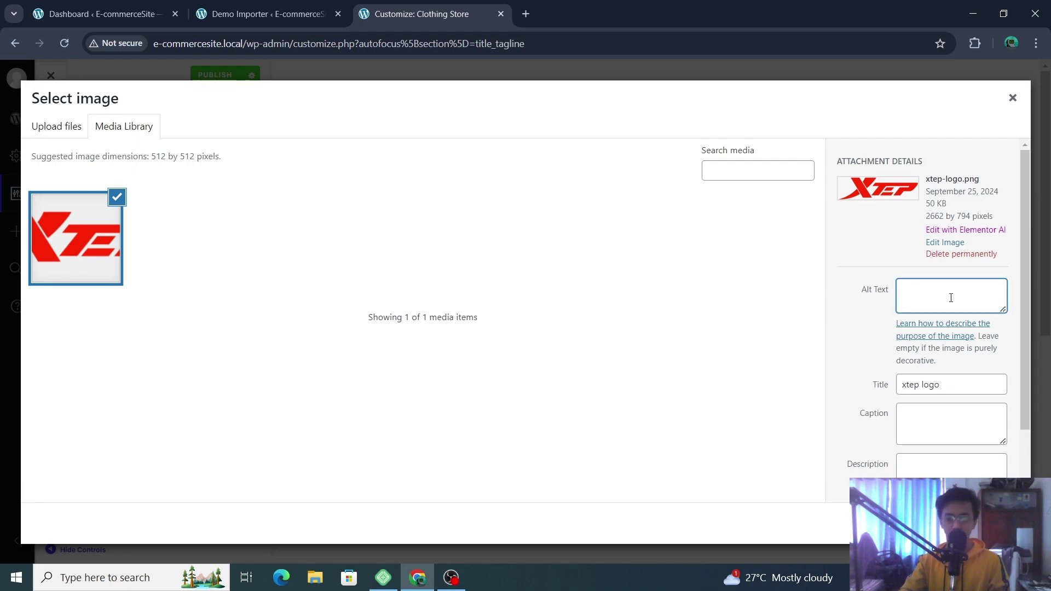
type("image")
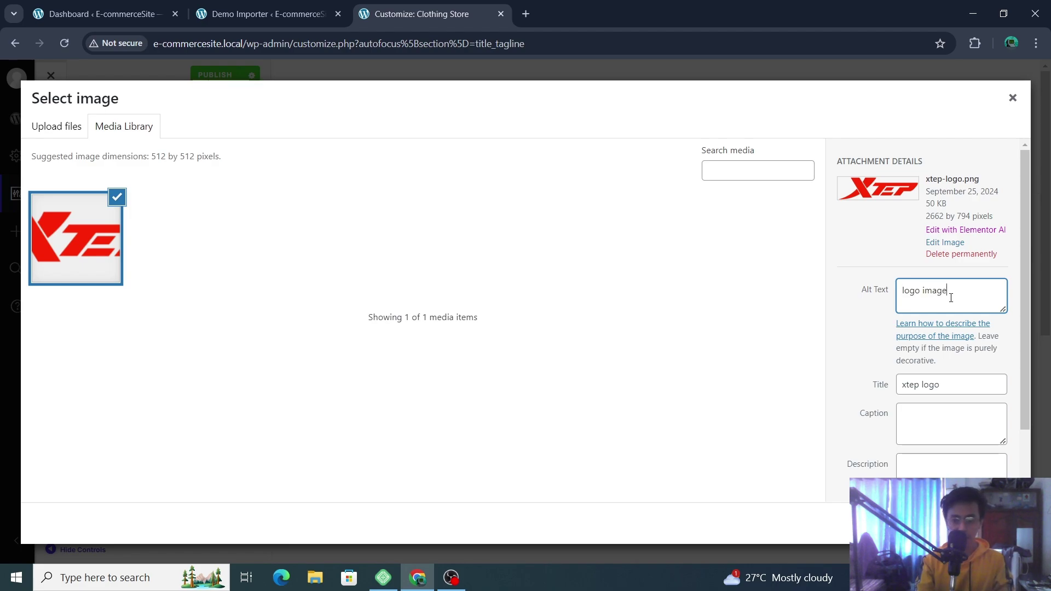
left_click(924, 415)
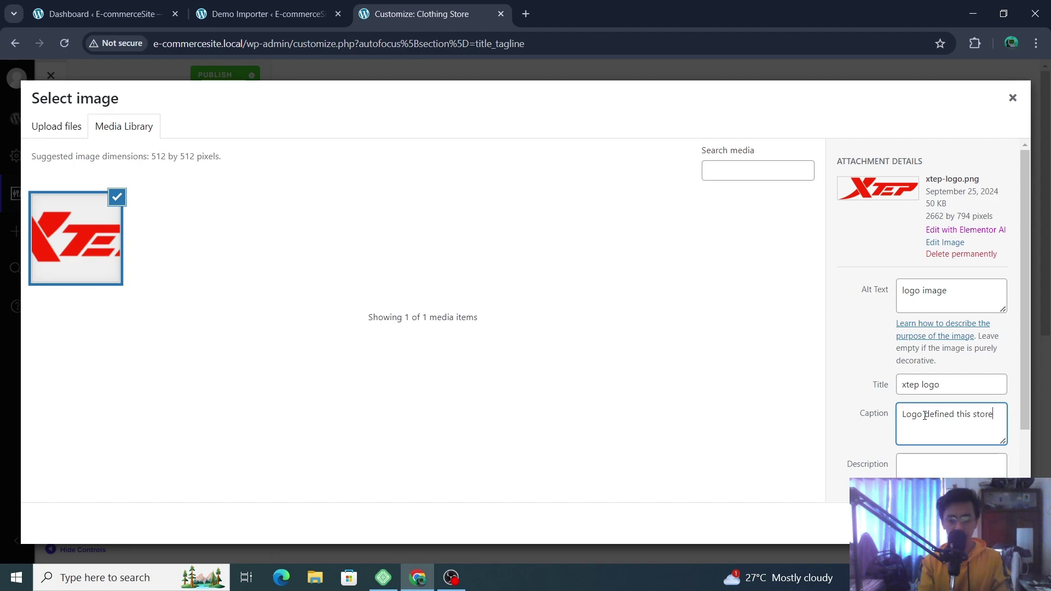
scroll(927, 416, "down", 2)
- Write the logo's description saying it is based on the xtep brand
left_click(959, 397)
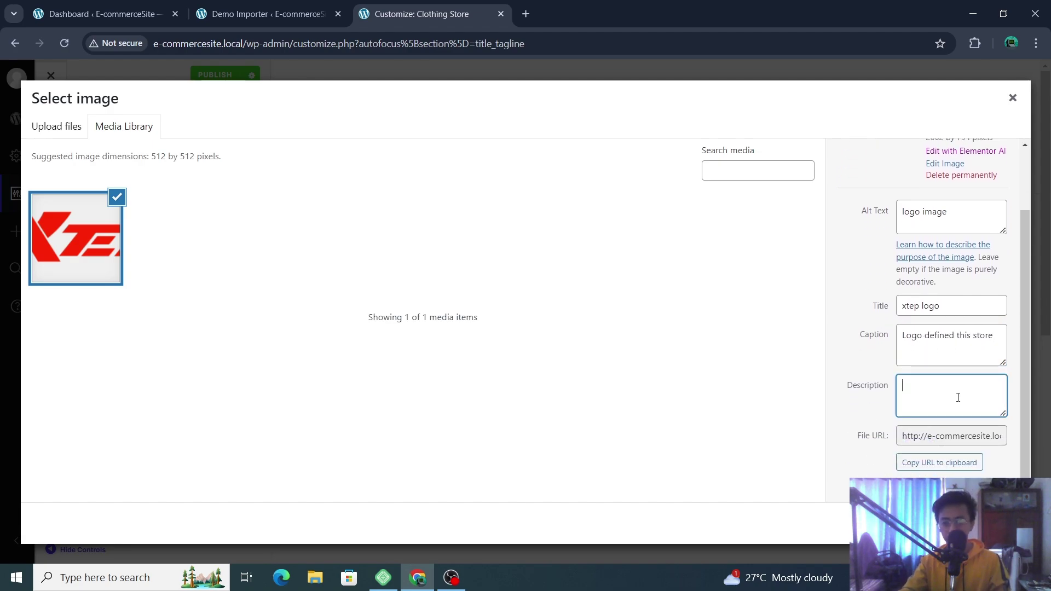
type("This image is based")
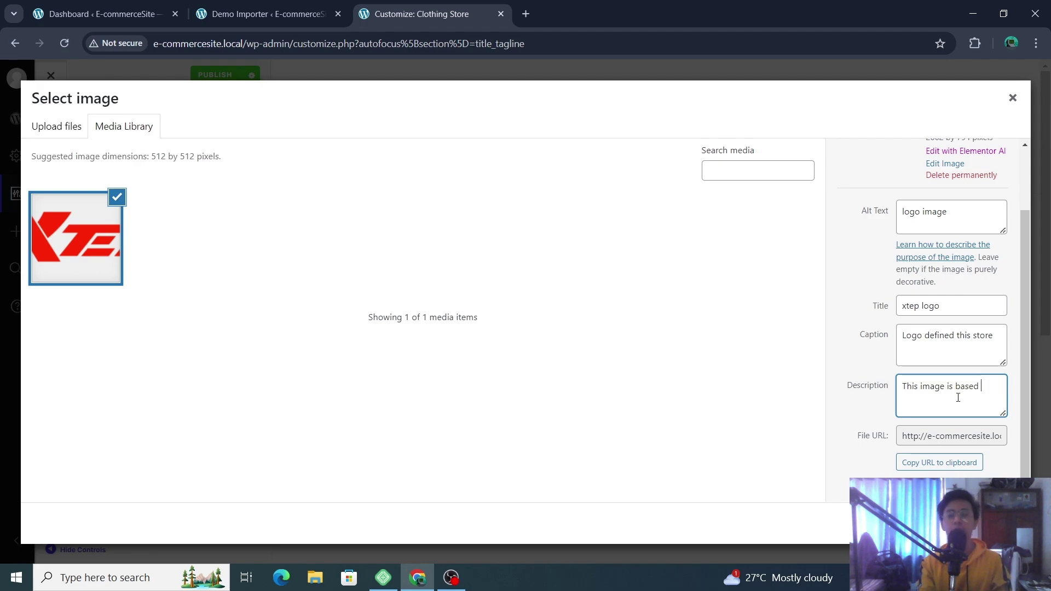
type("on xtep brand")
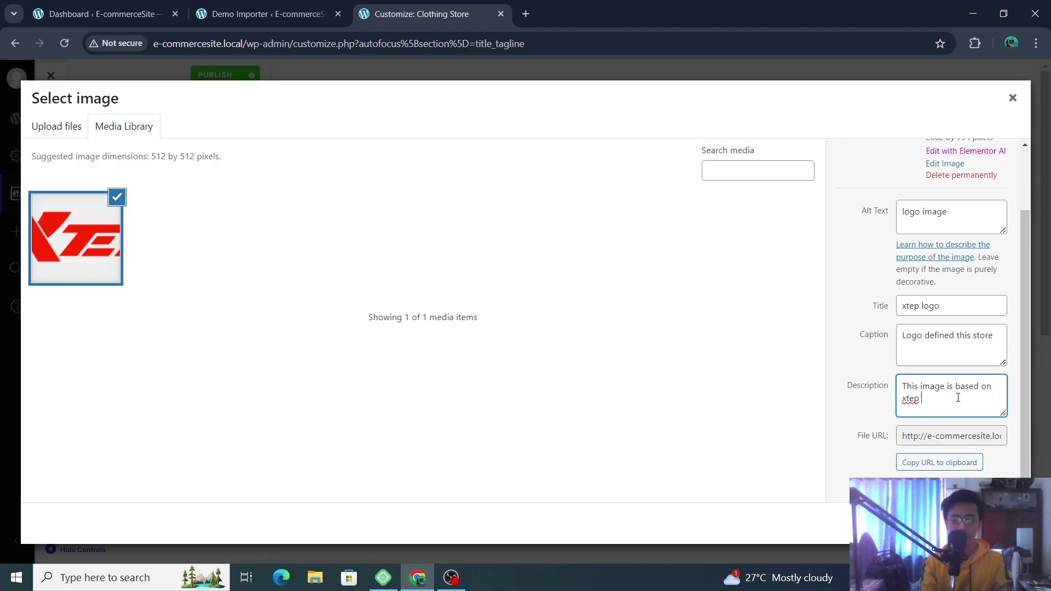
left_click(923, 386)
type("logo")
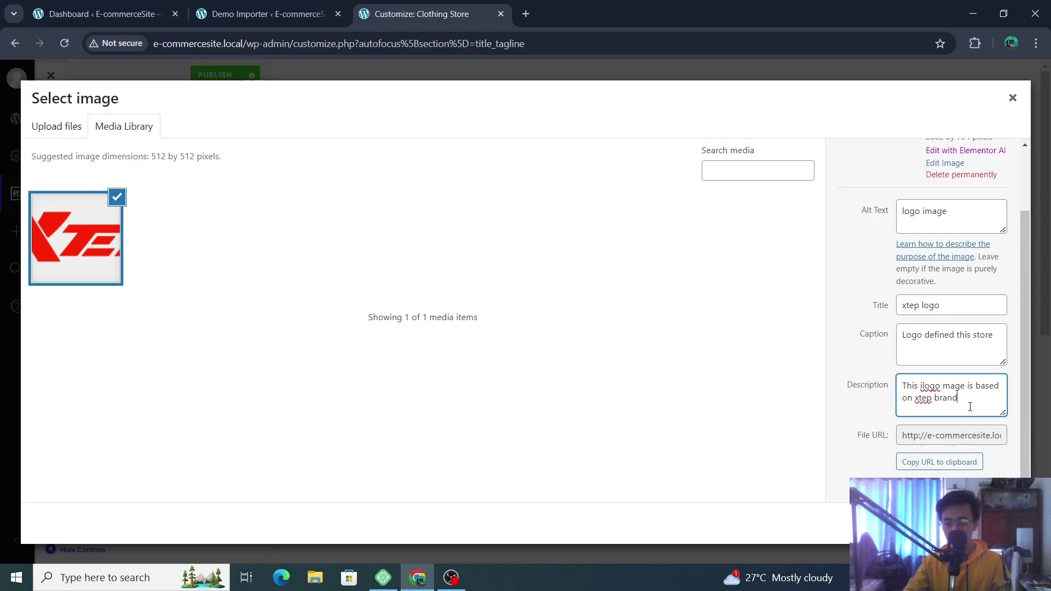
- Select the xtep logo and position the square crop box over the desired part for the site icon
left_click(1000, 523)
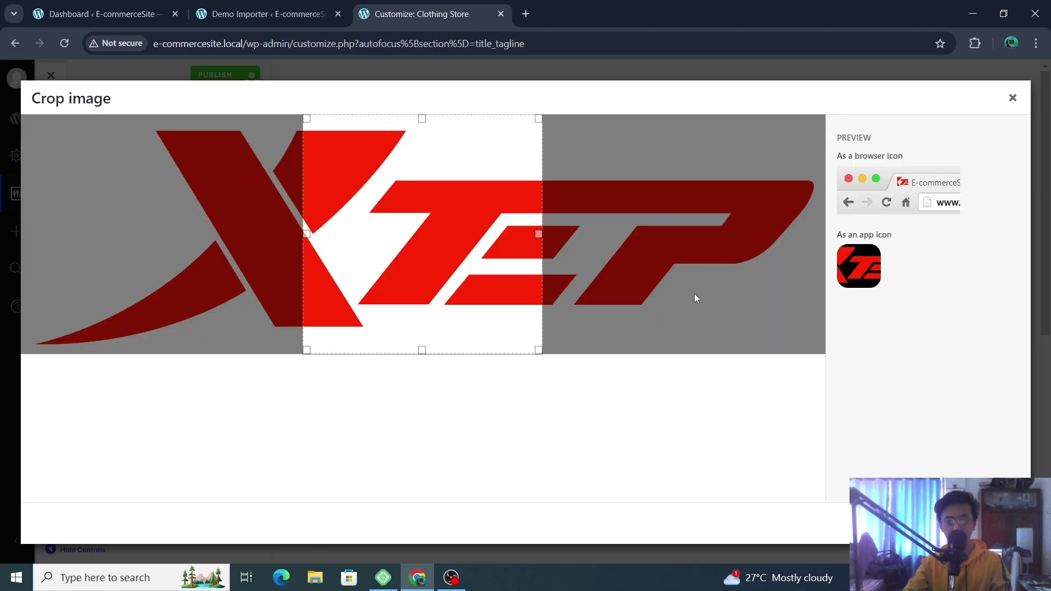
left_click_drag(541, 228, 825, 266)
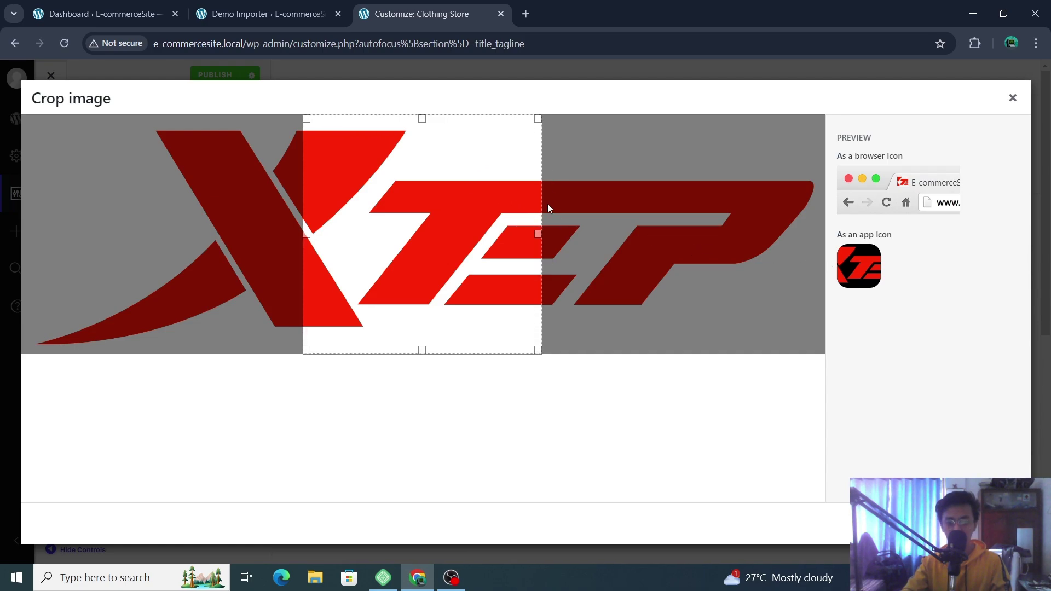
left_click_drag(538, 236, 668, 256)
left_click_drag(455, 236, 276, 237)
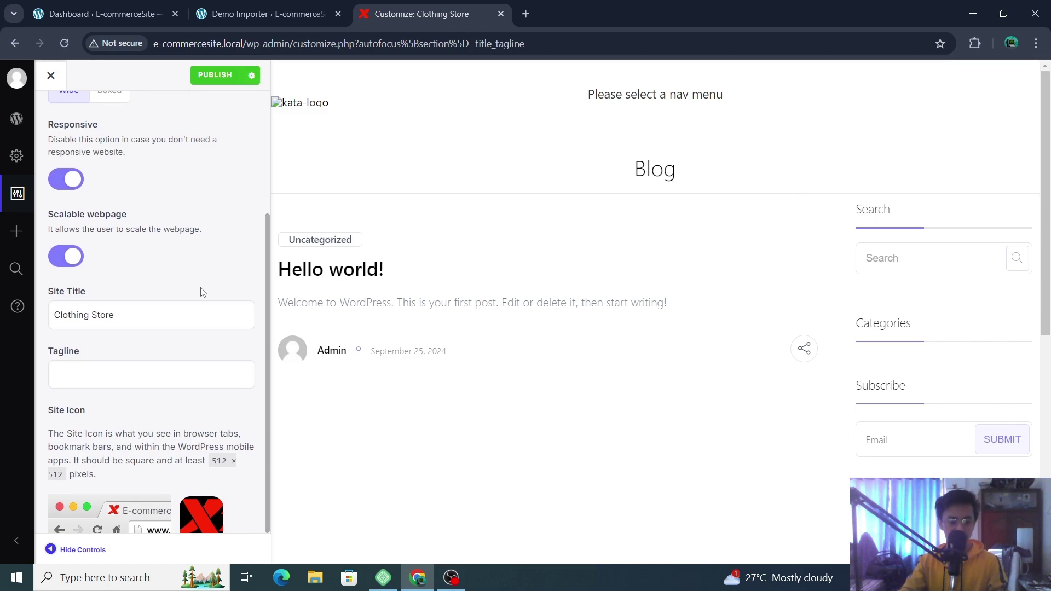
- Return to the Customizer main menu and publish the changes
scroll(104, 142, "up", 3)
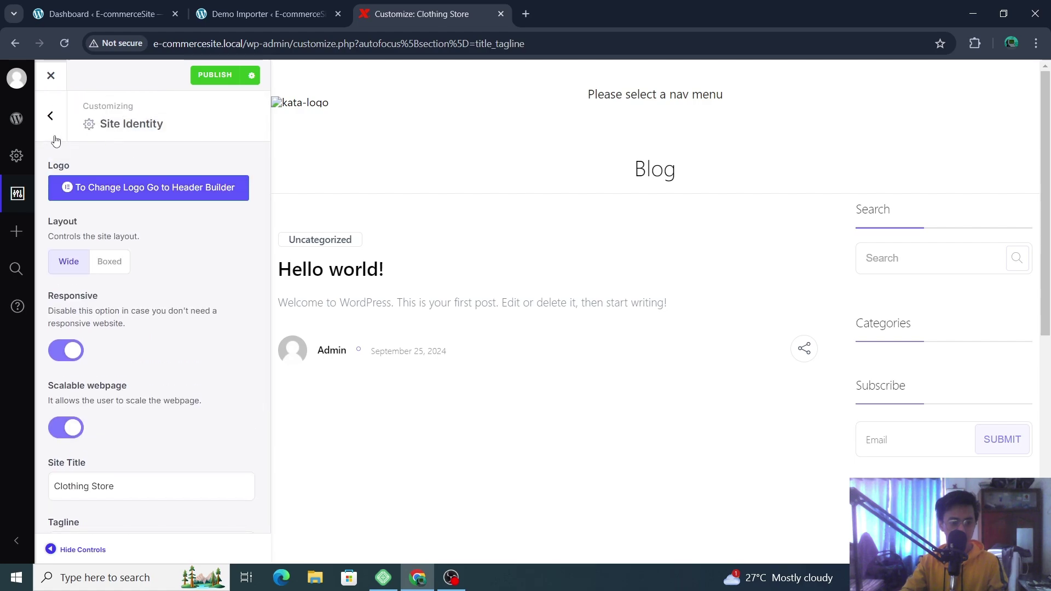
left_click(50, 116)
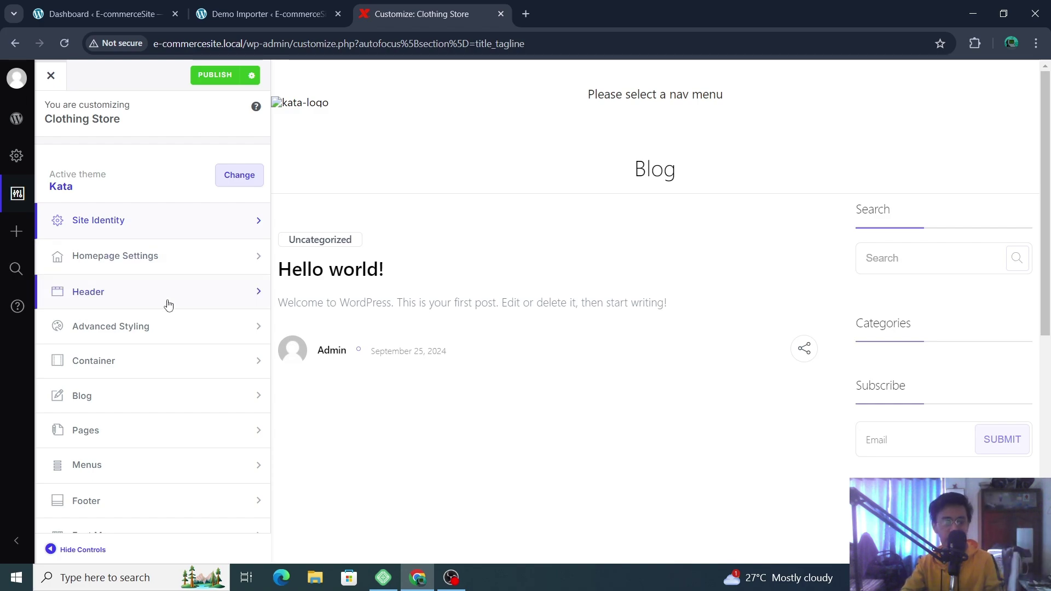
scroll(166, 305, "down", 2)
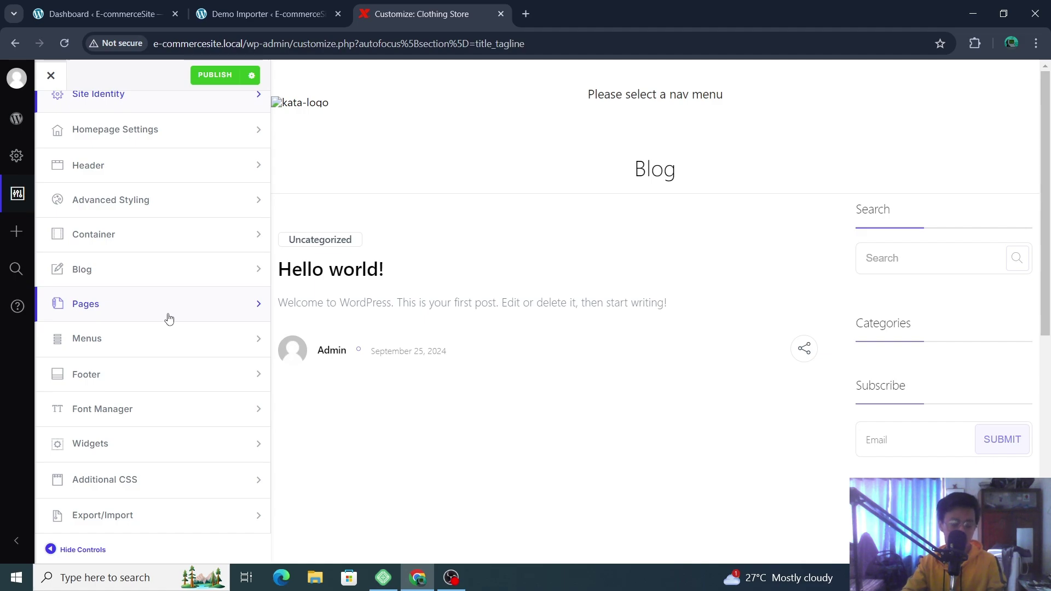
scroll(170, 319, "up", 2)
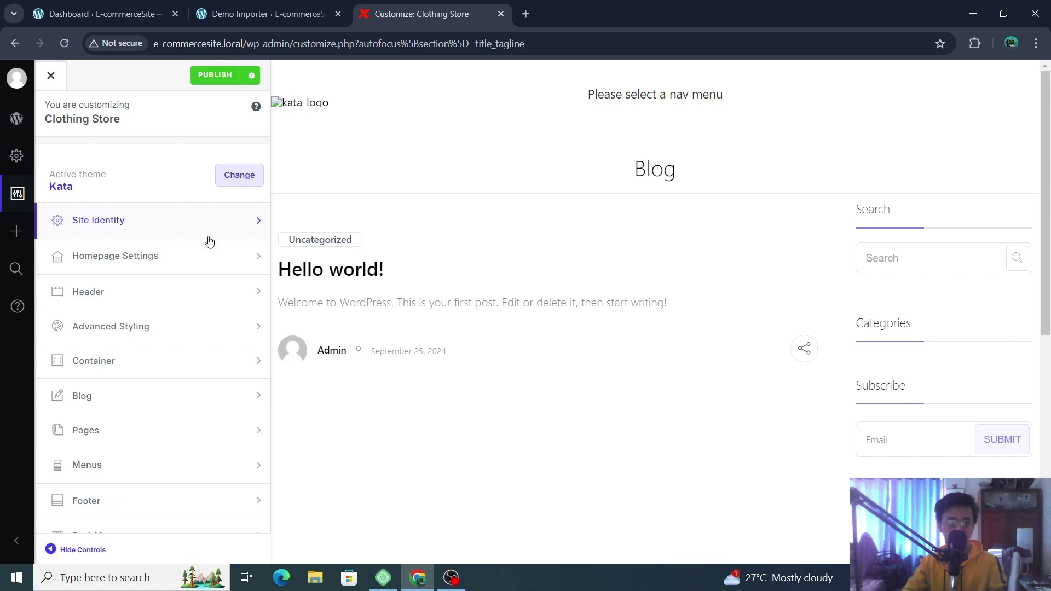
scroll(187, 352, "down", 2)
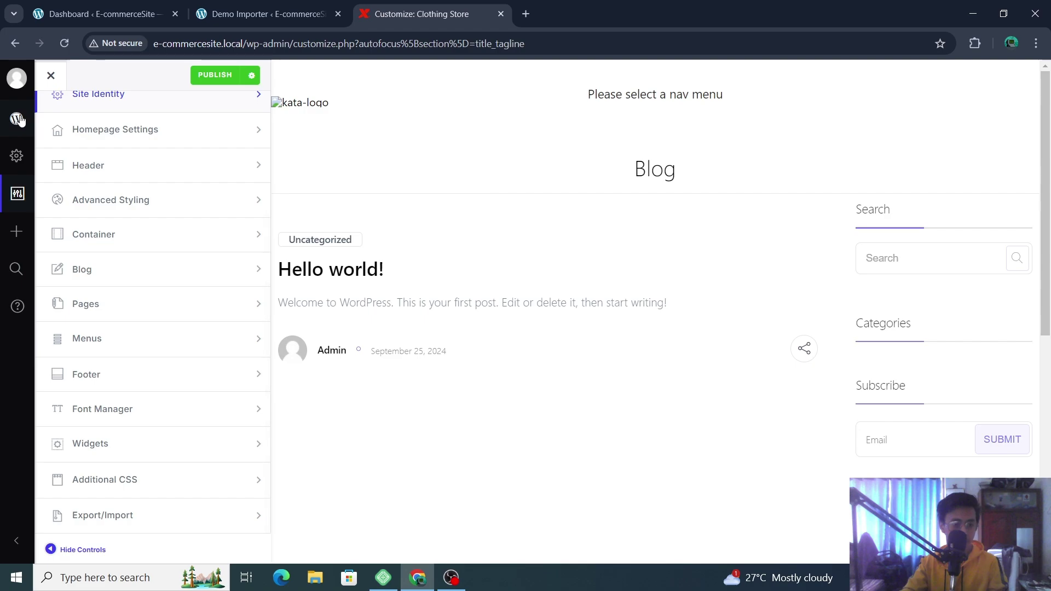
- Open the WordPress admin Dashboard from the Clothing Store tab
left_click(255, 13)
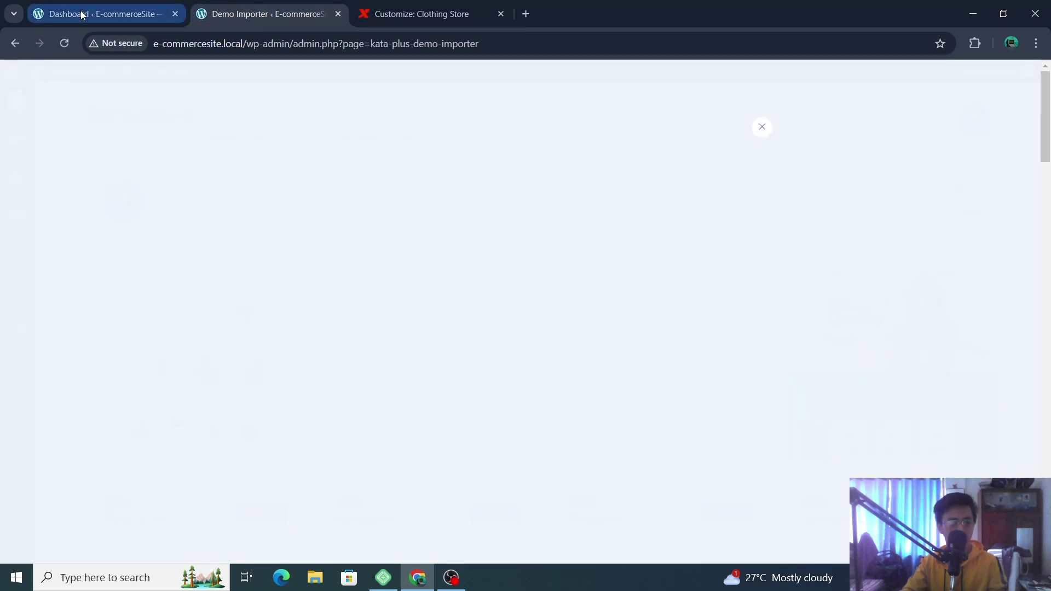
left_click(462, 12)
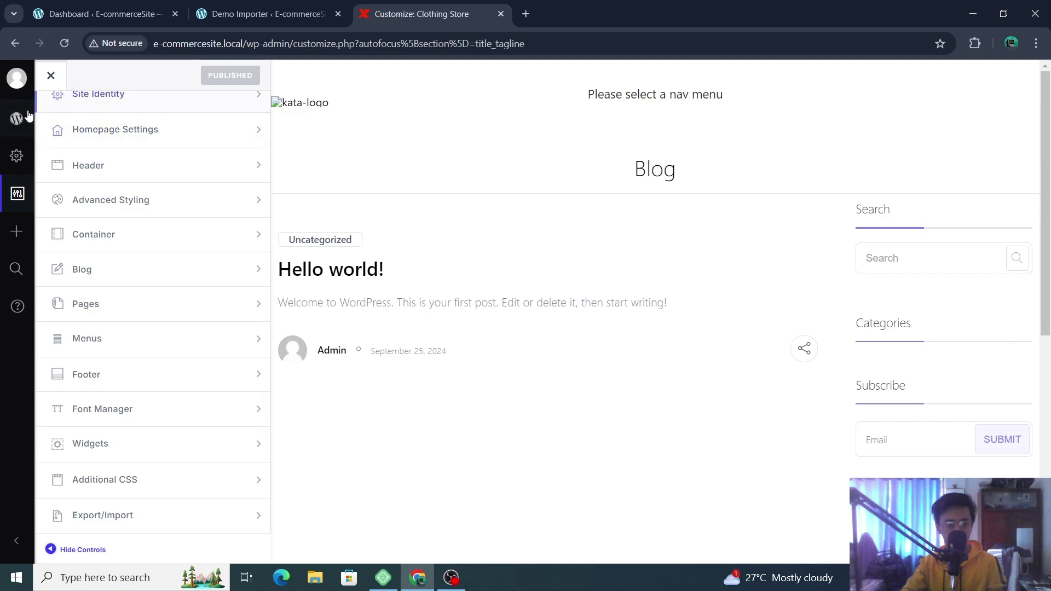
mouse_move(16, 118)
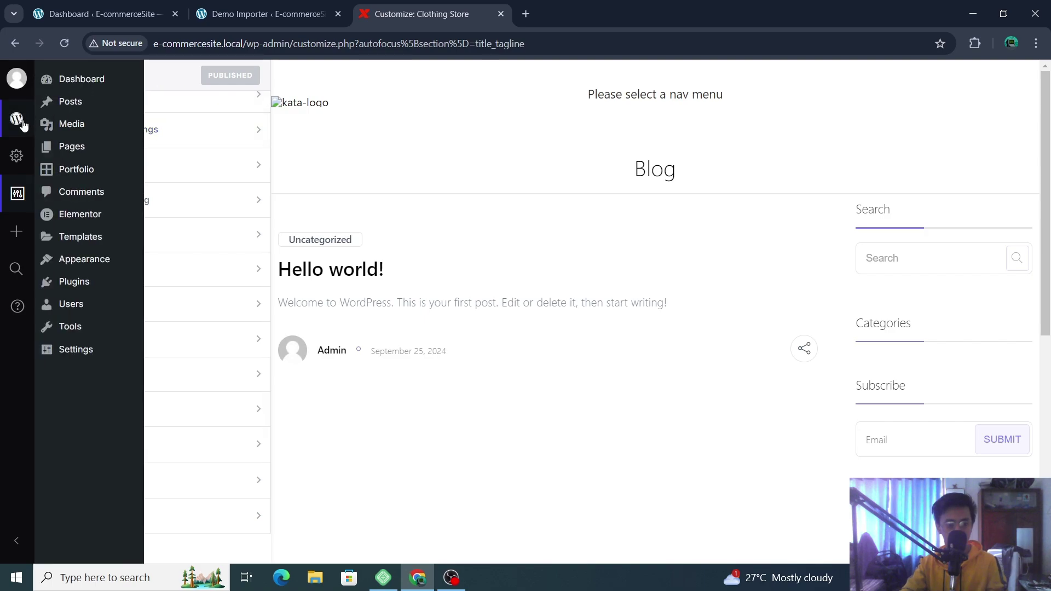
left_click(104, 83)
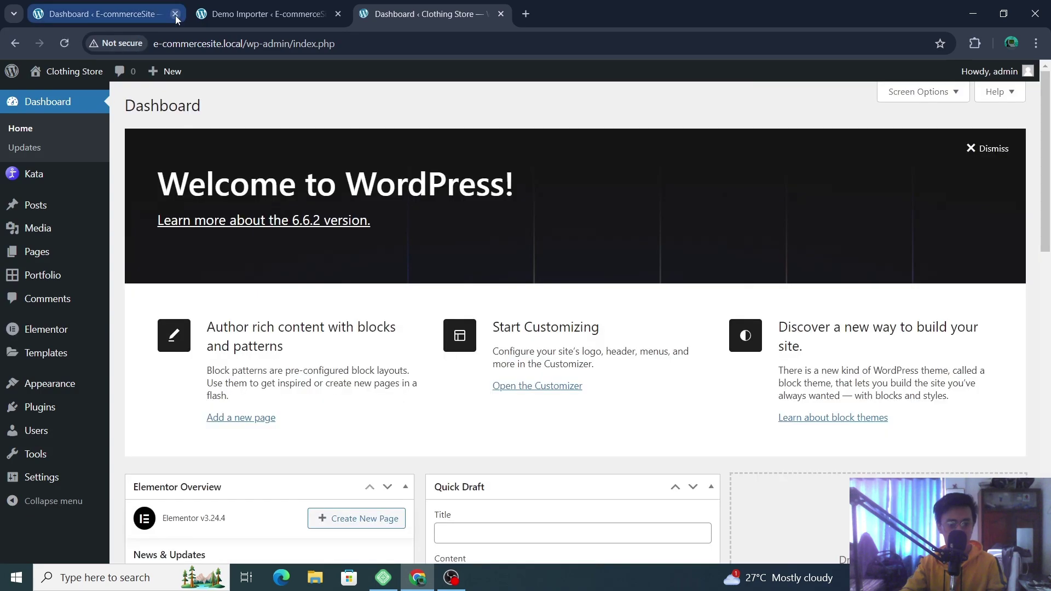
- Close the old E-commerceSite dashboard tab and the Demo Importer tab
left_click(175, 14)
left_click(113, 14)
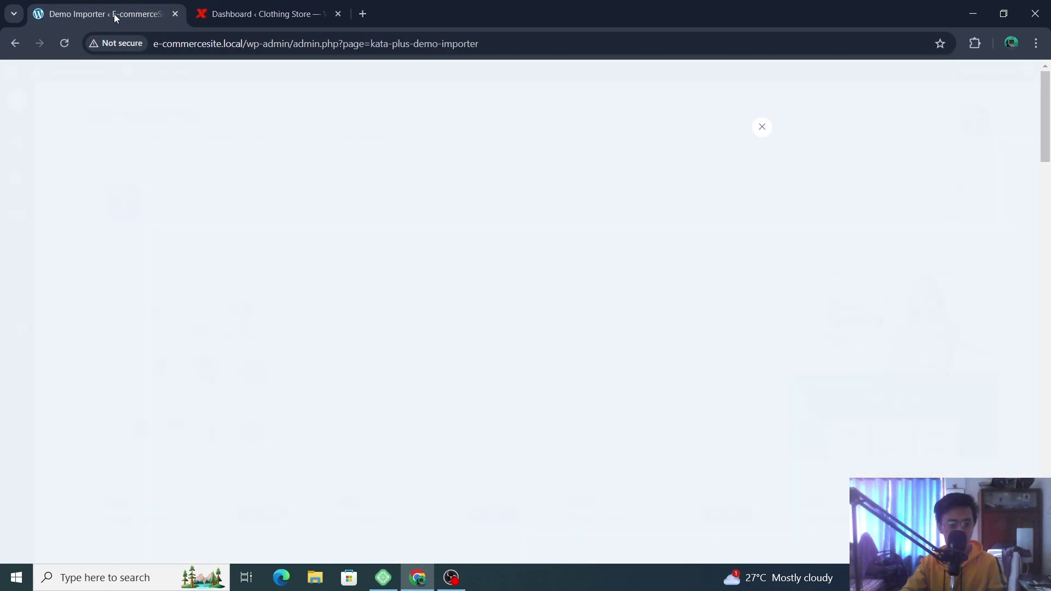
left_click(175, 14)
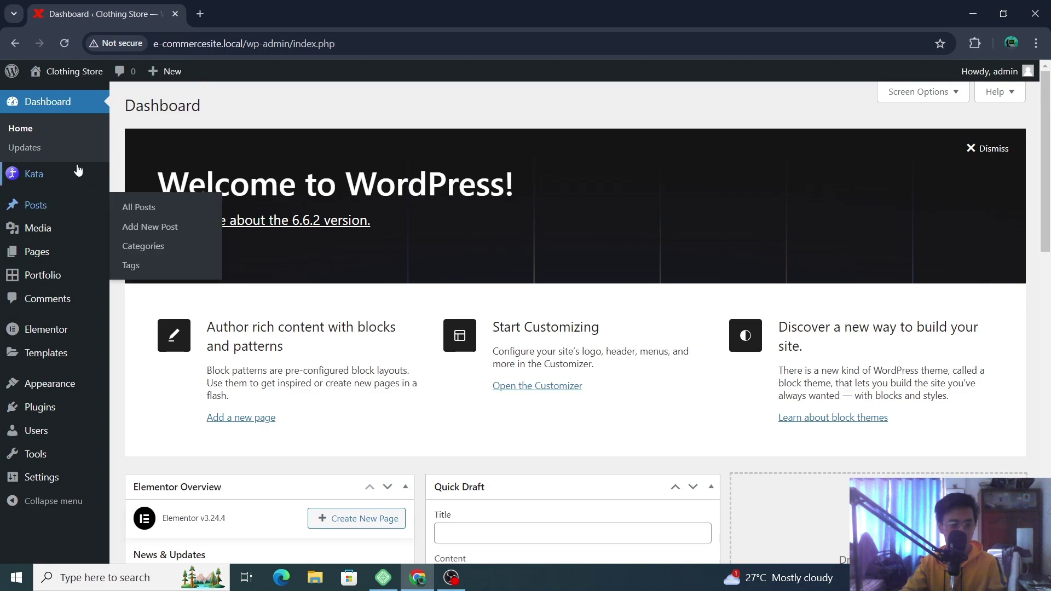
- Open Kata > Activation and dismiss the sales campaign chat popup
mouse_move(34, 174)
left_click(162, 137)
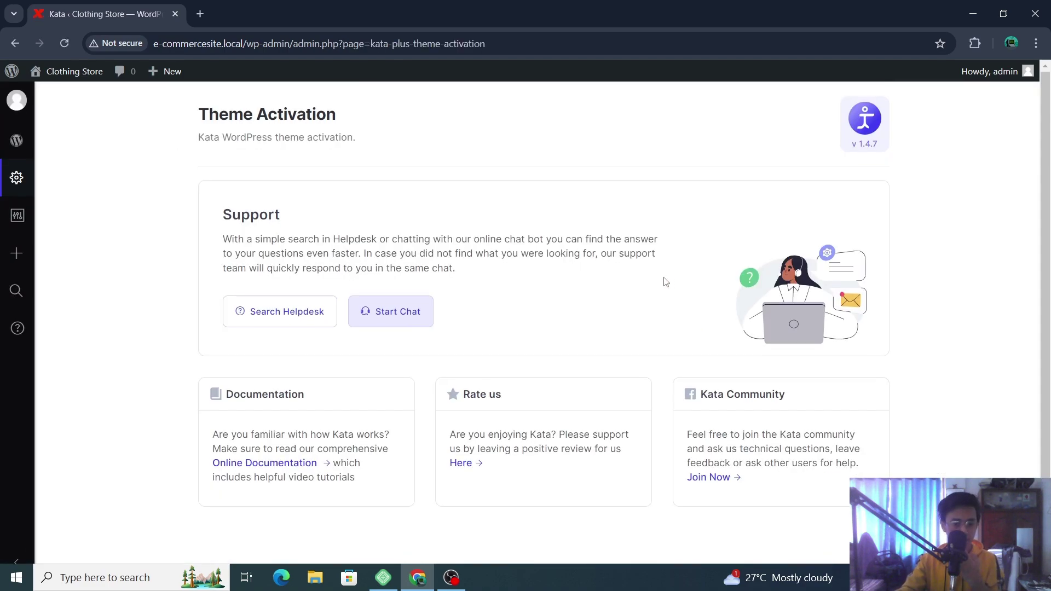
scroll(664, 282, "down", 1)
scroll(665, 281, "up", 1)
mouse_move(20, 145)
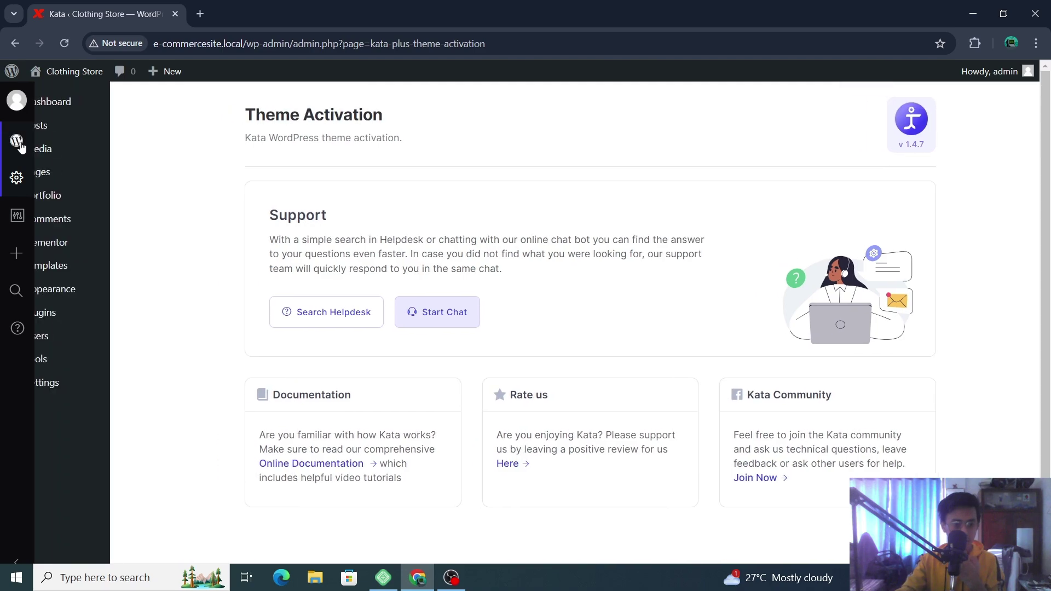
mouse_move(76, 106)
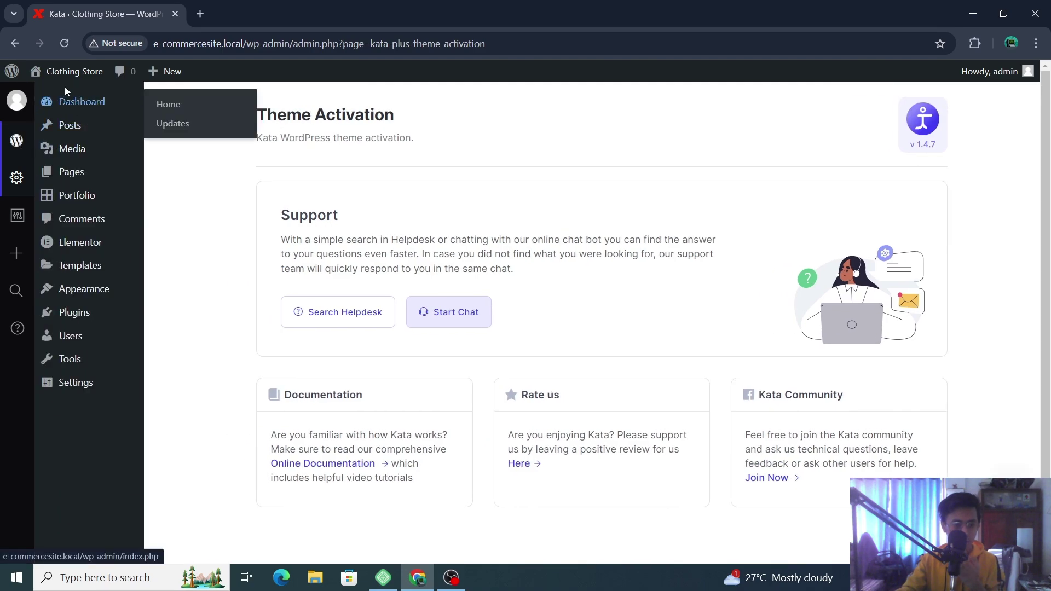
mouse_move(16, 176)
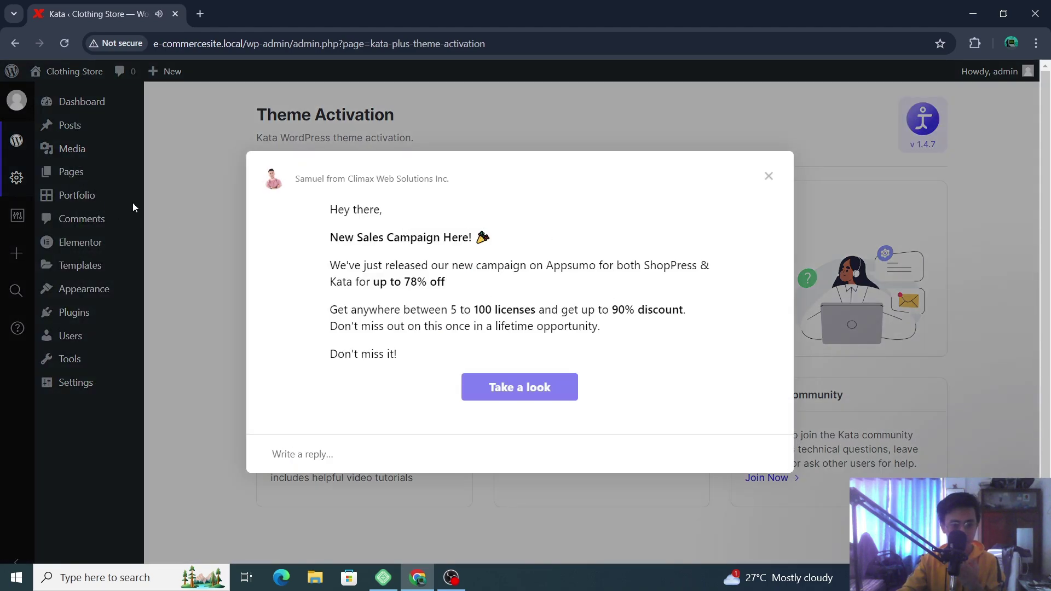
left_click(769, 177)
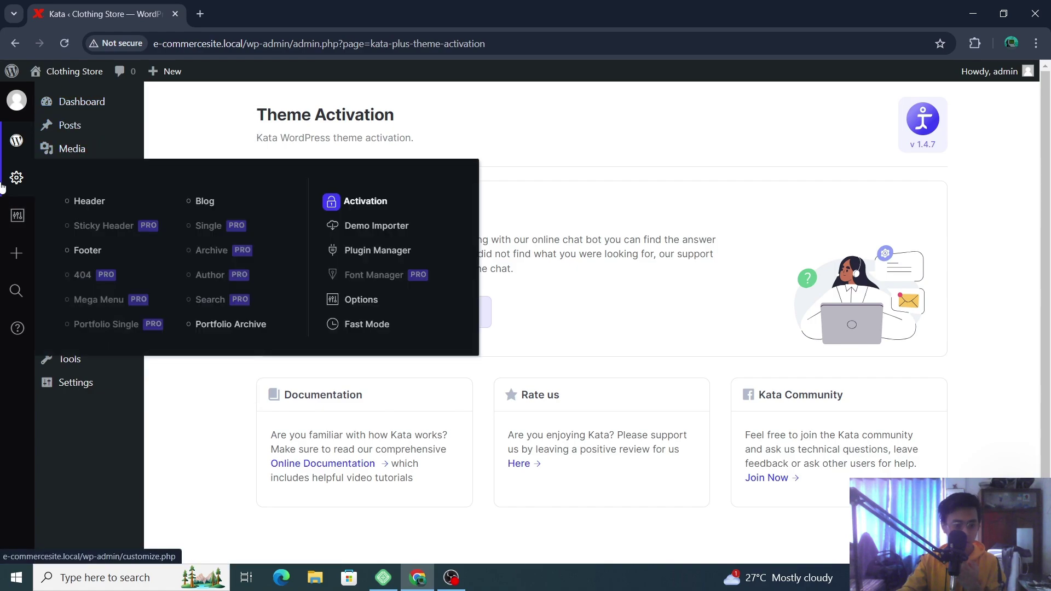
- Open the Kata Demo Importer's Free demos, try Shop - Free, then close its faded overlay
left_click(368, 226)
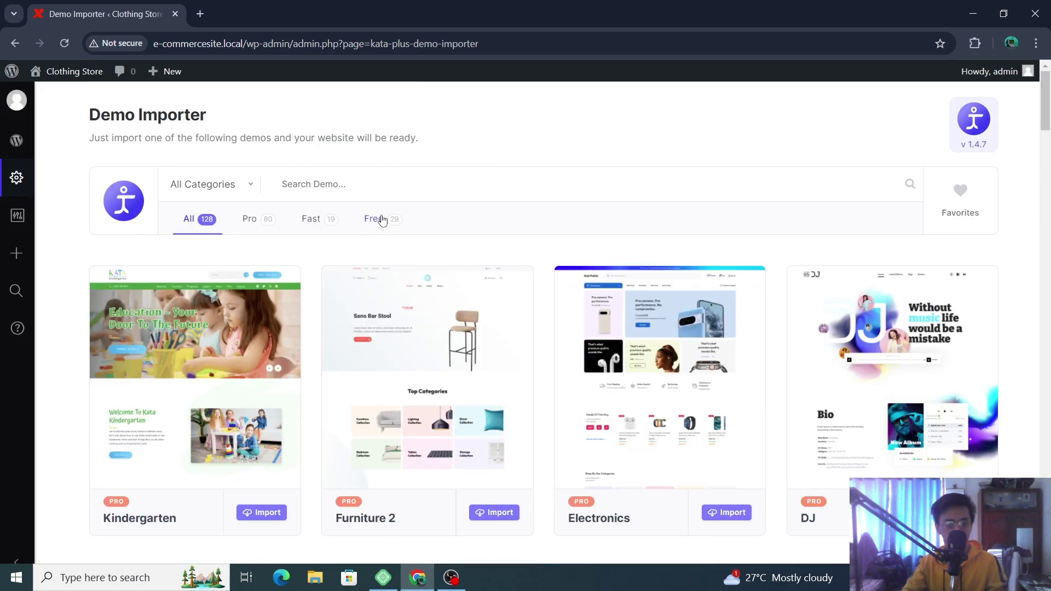
left_click(377, 219)
left_click(266, 518)
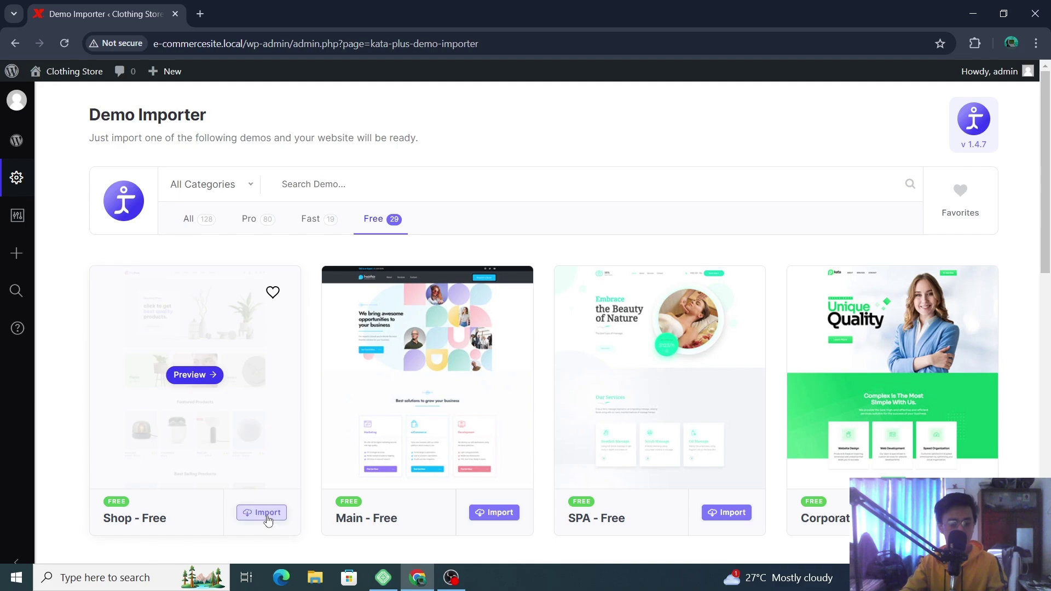
scroll(385, 445, "down", 3)
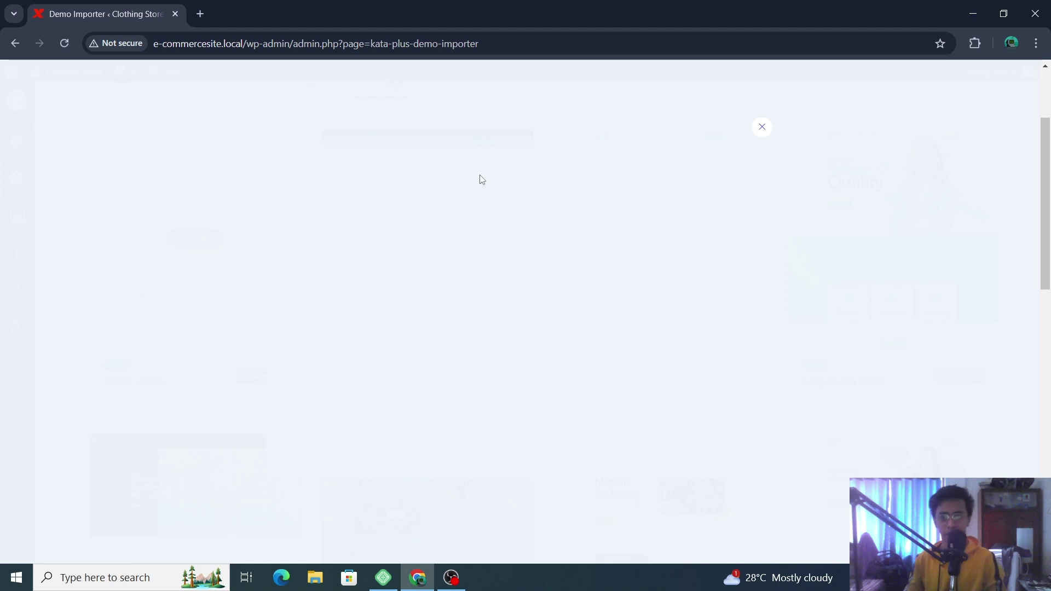
scroll(468, 197, "down", 15)
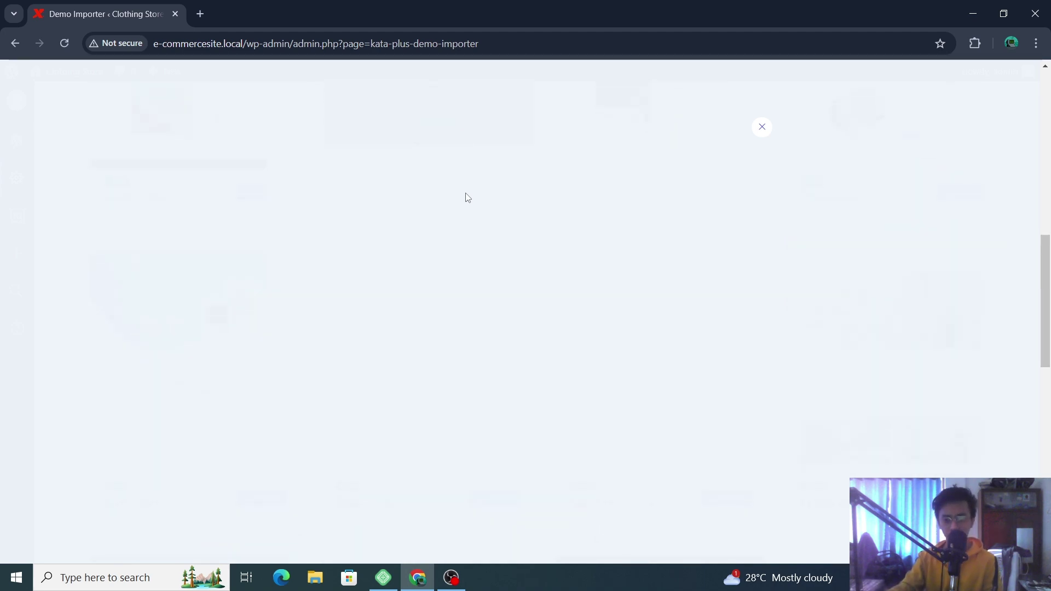
scroll(468, 198, "up", 15)
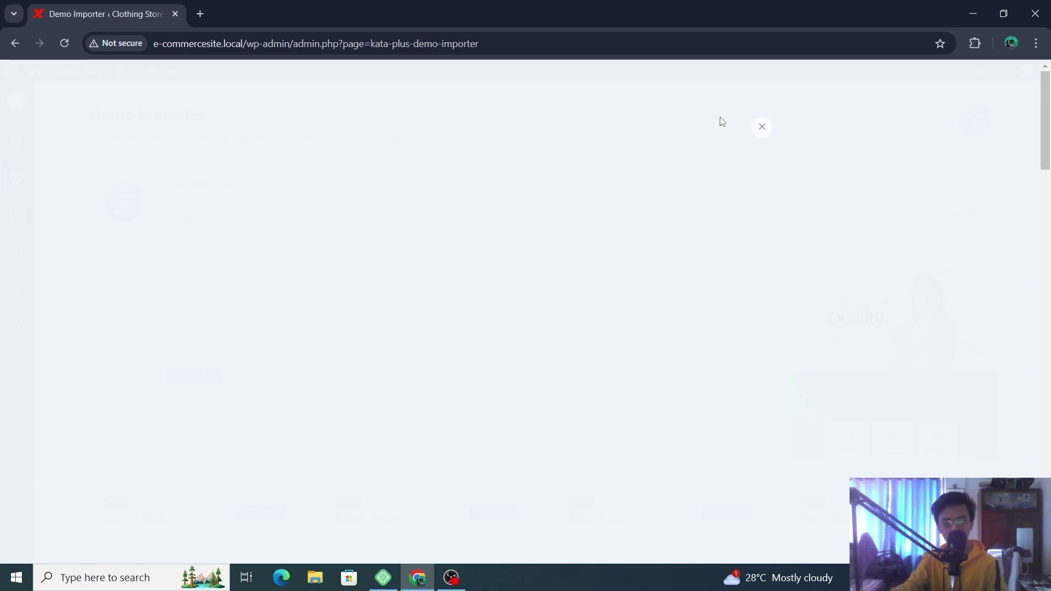
left_click(762, 127)
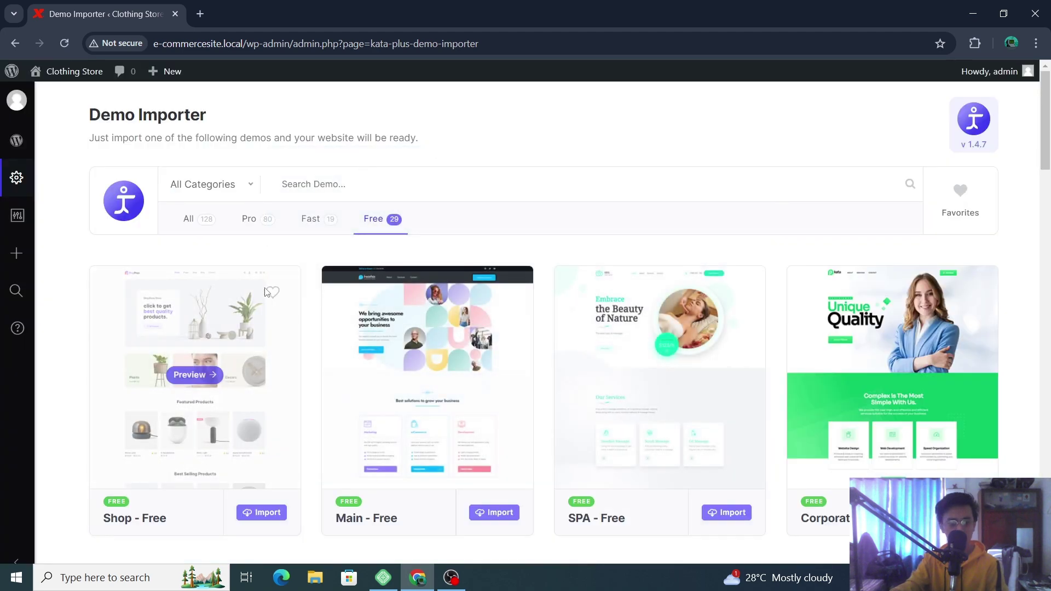
- Preview the Shop demo at katademos.com/shop in a new tab and scroll through its Featured Products
left_click(191, 375)
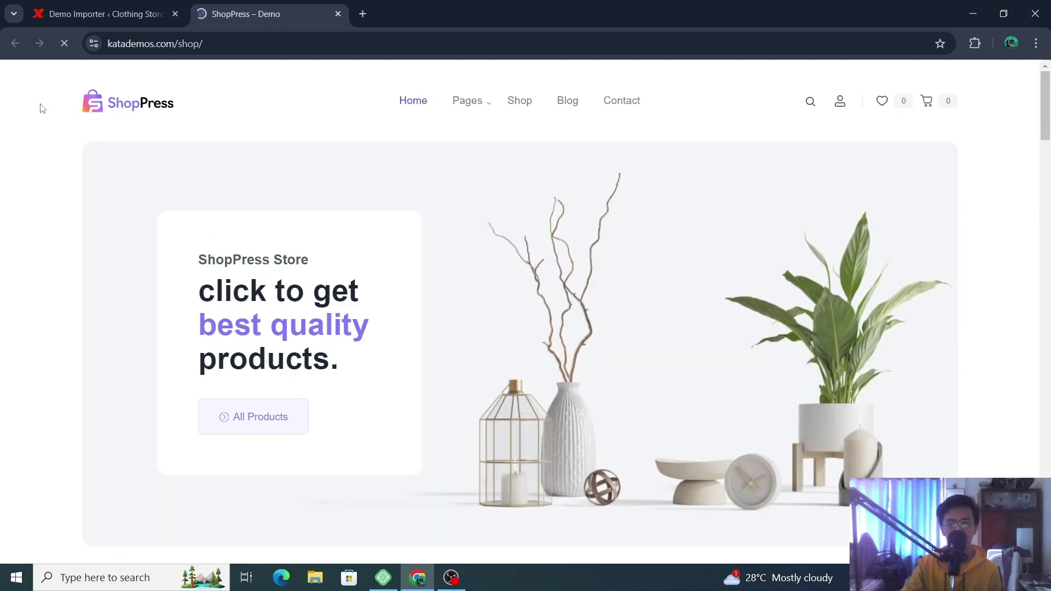
scroll(674, 271, "down", 18)
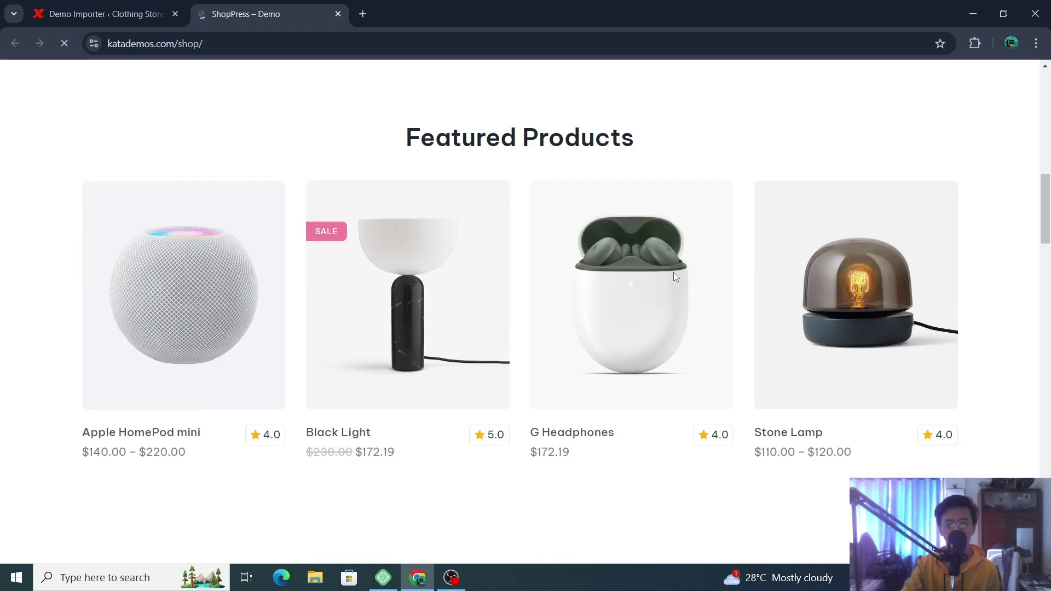
scroll(673, 285, "down", 5)
scroll(671, 284, "up", 4)
scroll(669, 290, "down", 12)
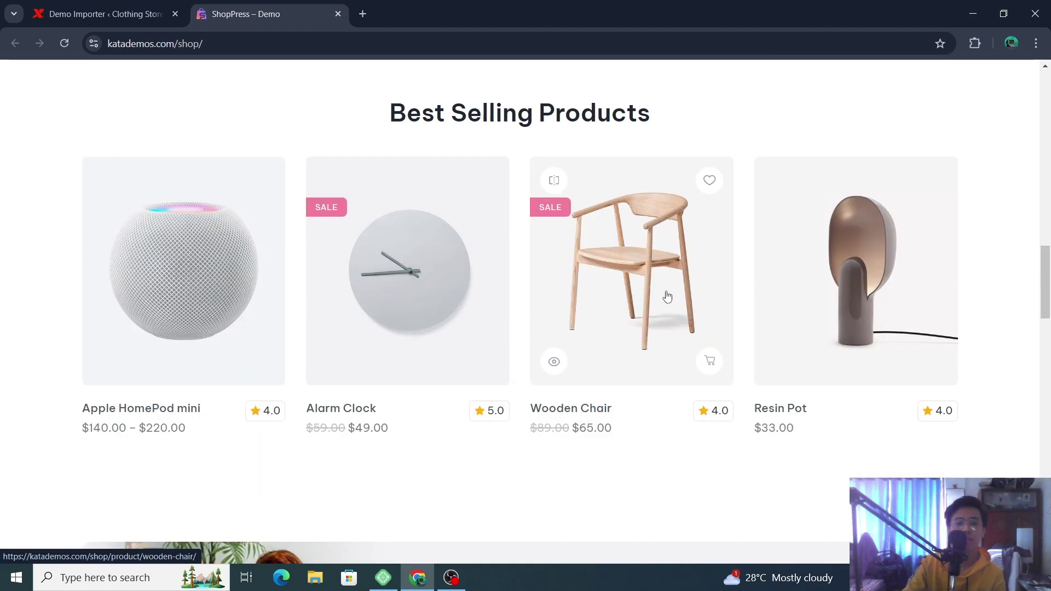
scroll(667, 296, "down", 6)
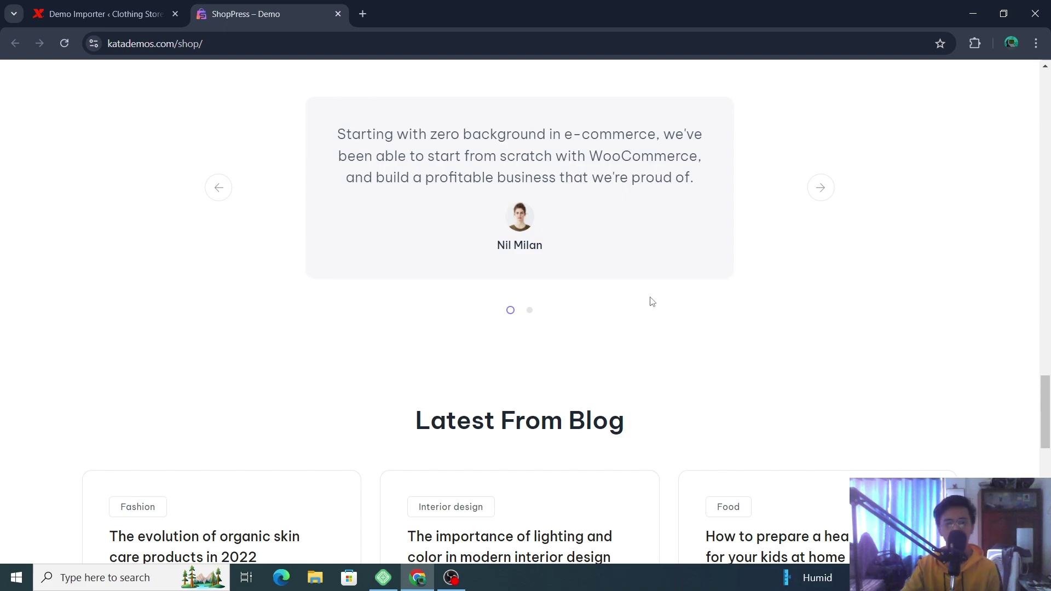
scroll(654, 300, "down", 10)
scroll(638, 314, "down", 3)
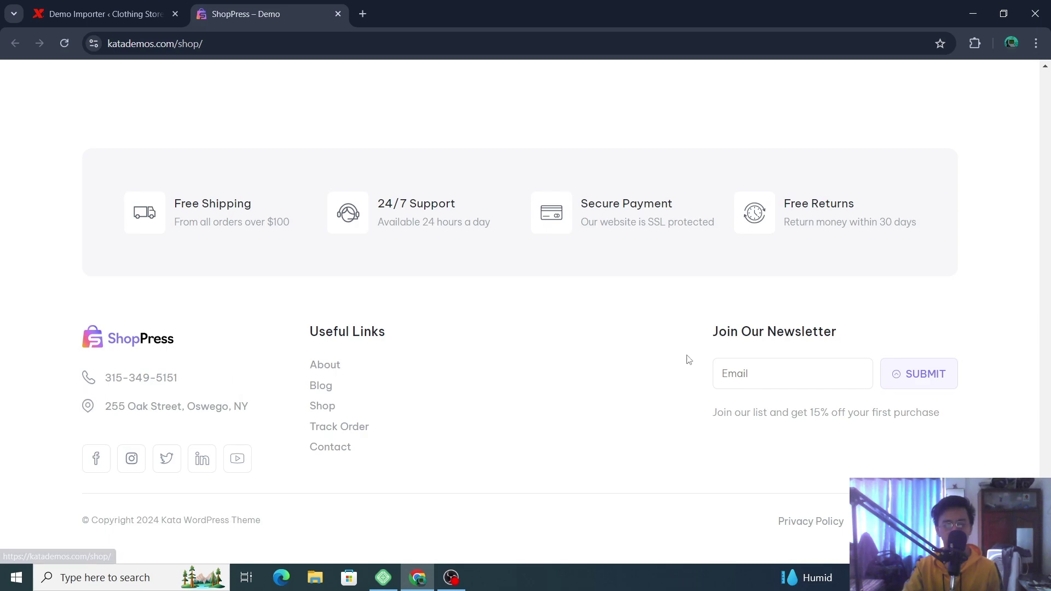
scroll(684, 359, "up", 15)
scroll(682, 359, "up", 20)
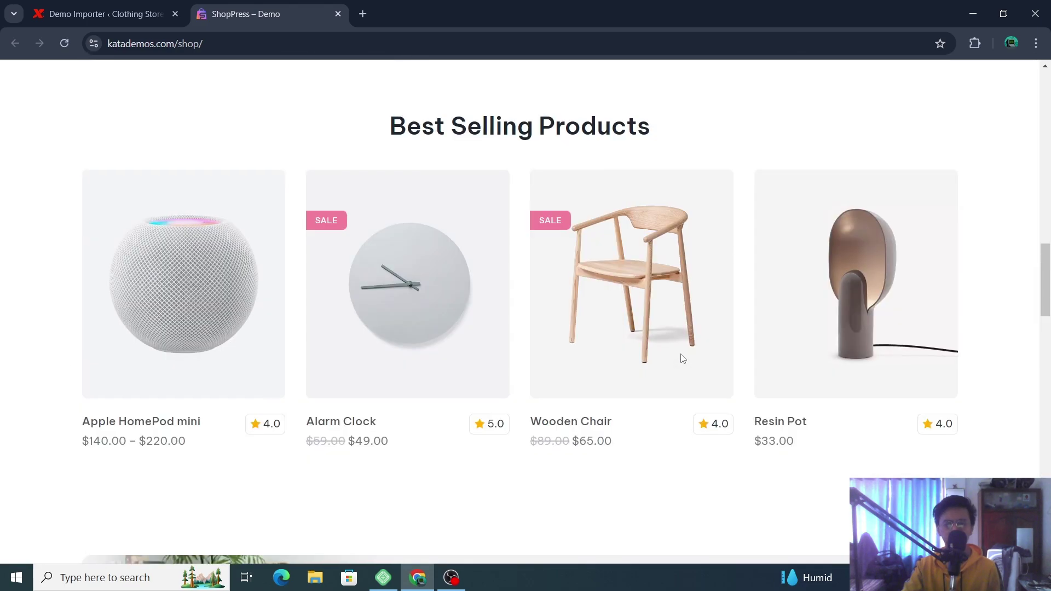
scroll(674, 346, "up", 3)
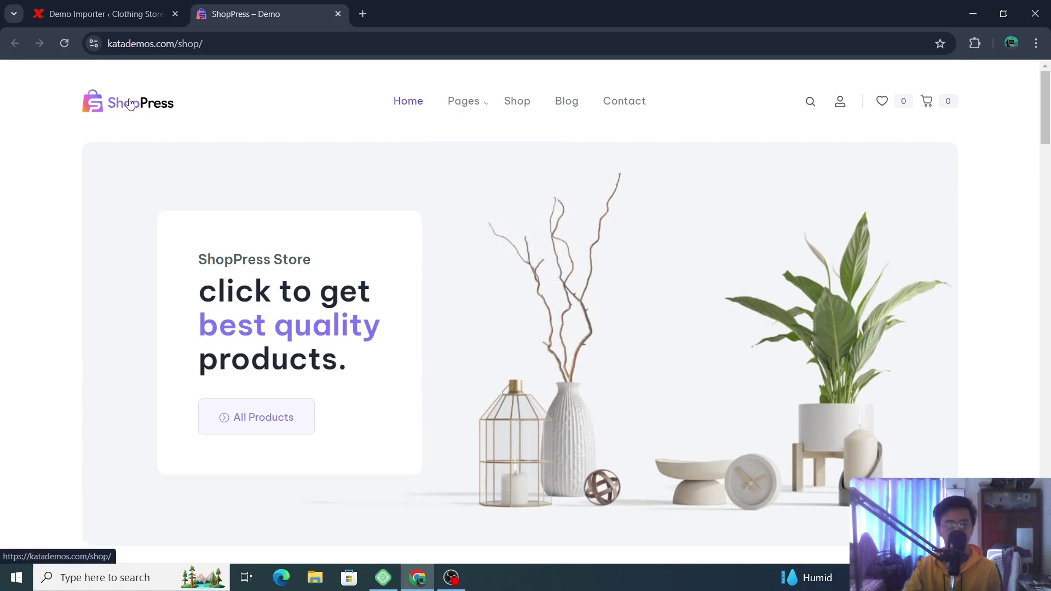
scroll(411, 164, "down", 15)
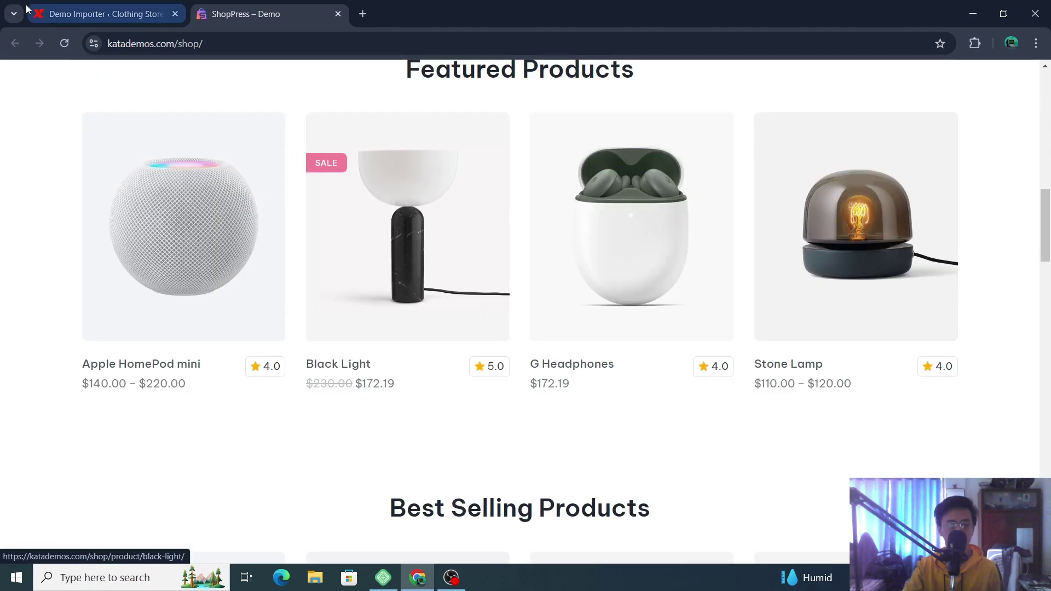
- Open the live Clothing Store site in a new tab via Visit Site, view it, and close it
left_click(110, 16)
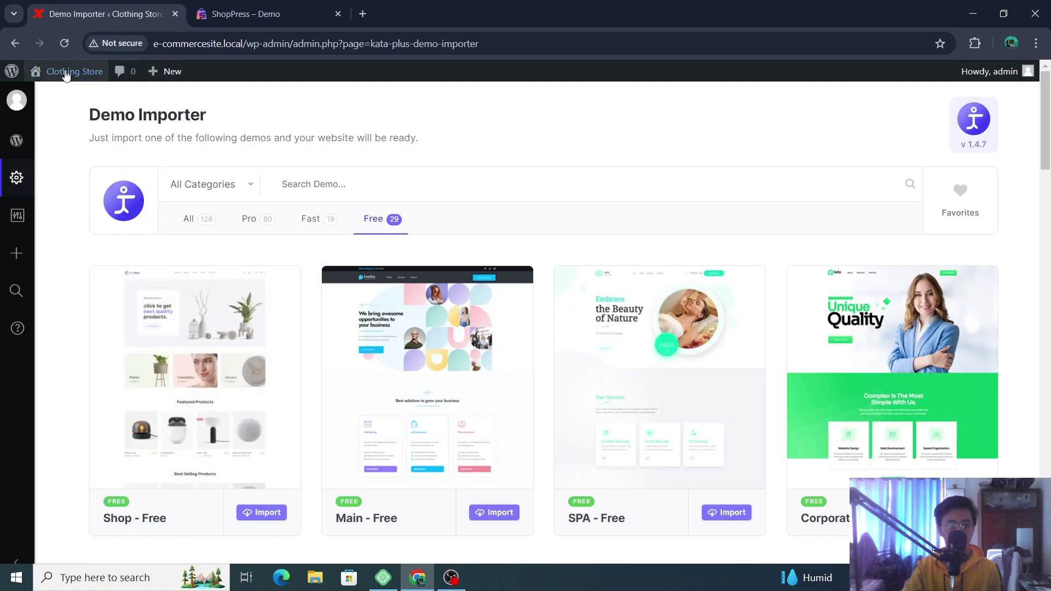
right_click(68, 95)
left_click(134, 103)
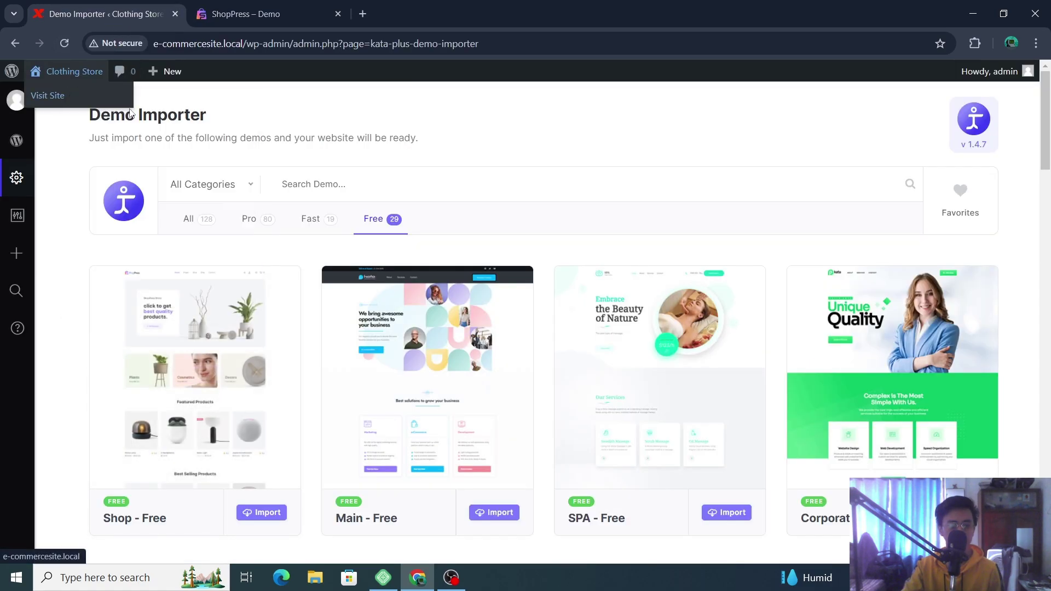
left_click(459, 7)
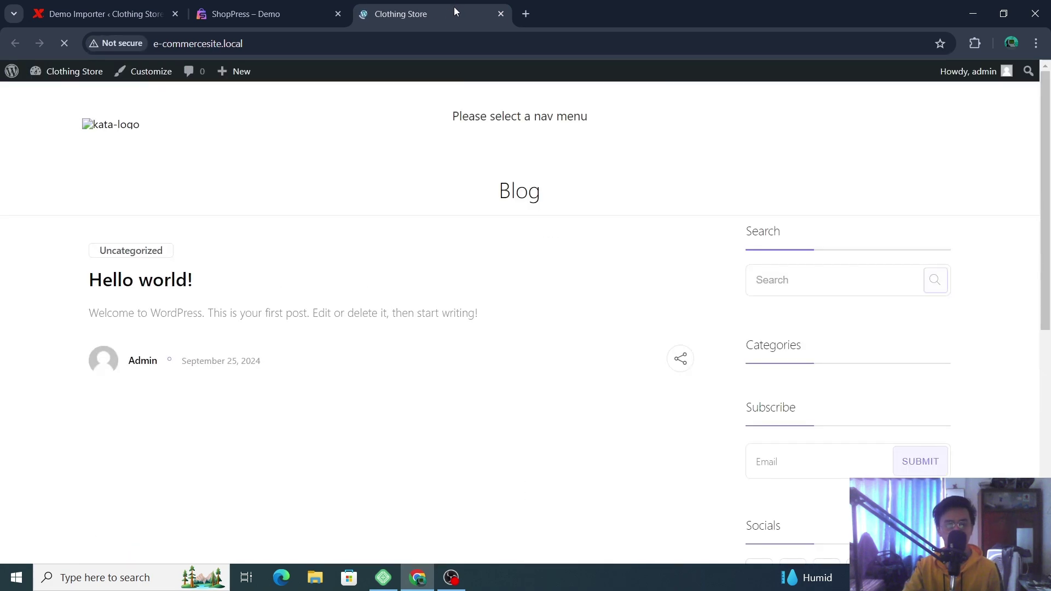
scroll(778, 329, "down", 8)
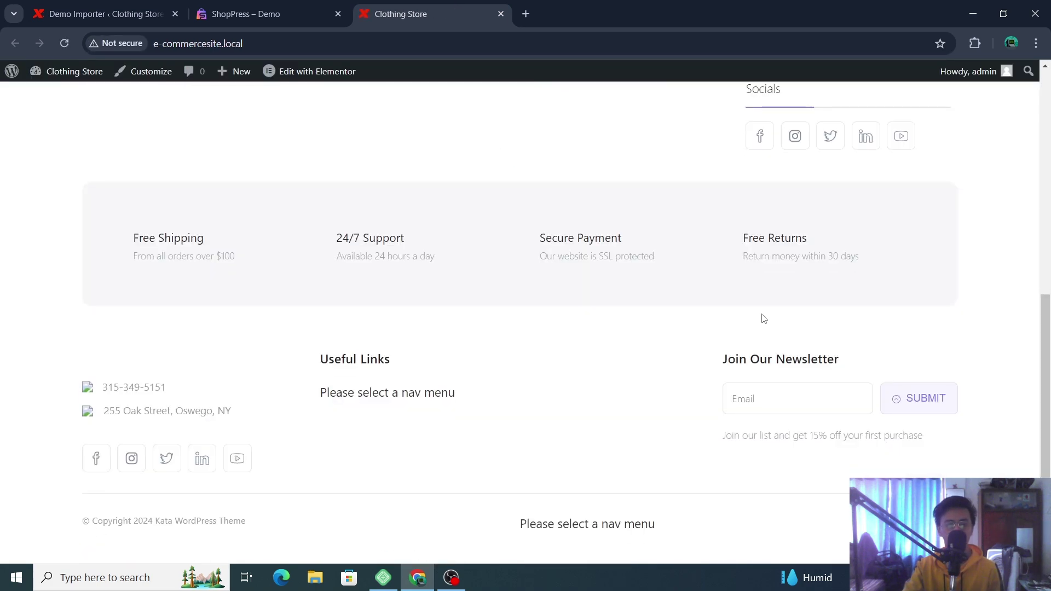
scroll(764, 319, "up", 5)
left_click(501, 14)
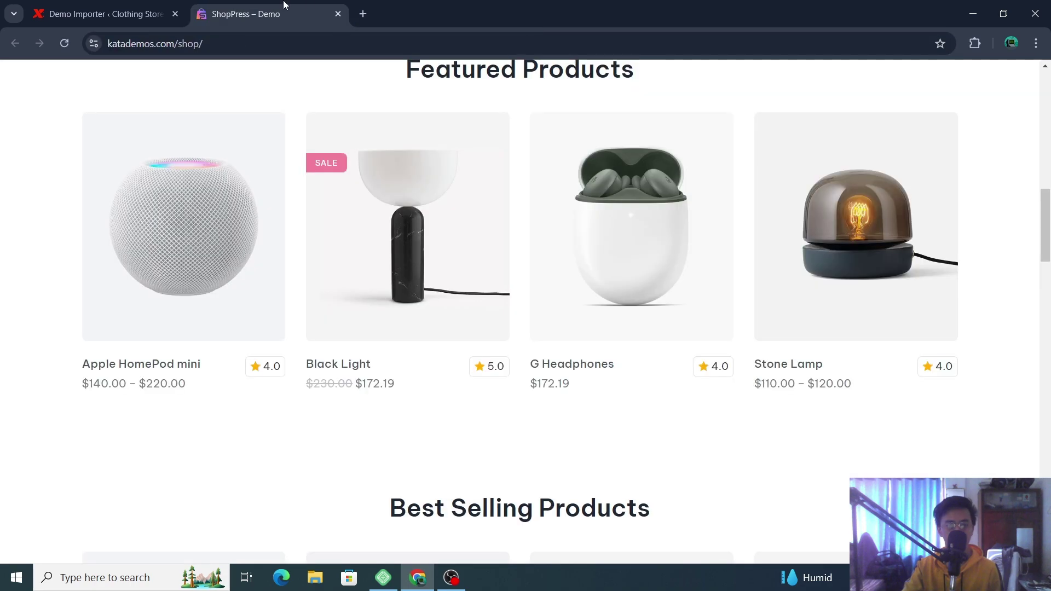
- Reload the ShopPress demo home page, then close the ShopPress demo tab
scroll(356, 179, "up", 15)
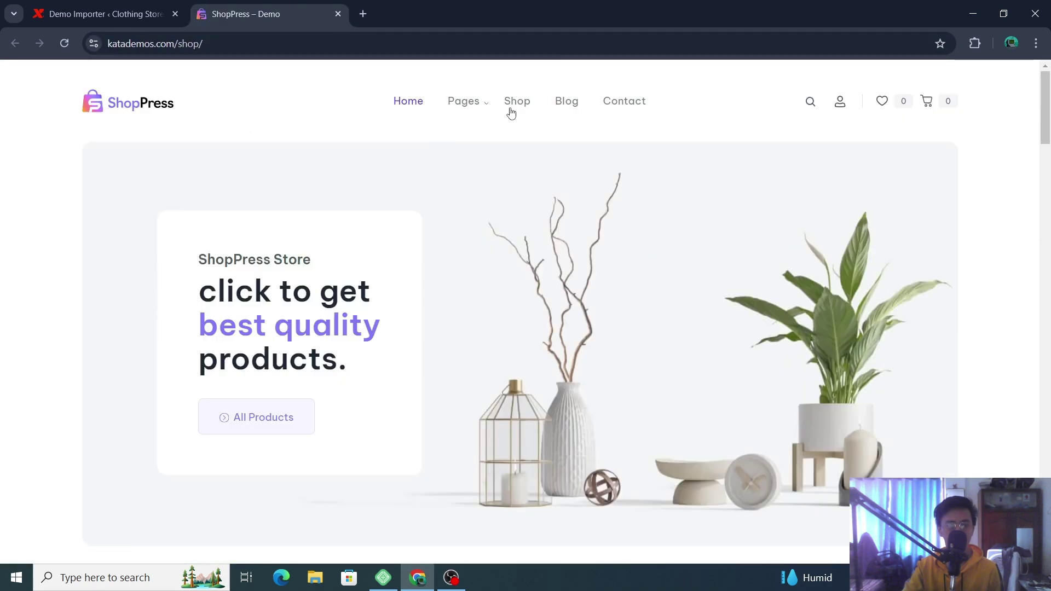
mouse_move(469, 105)
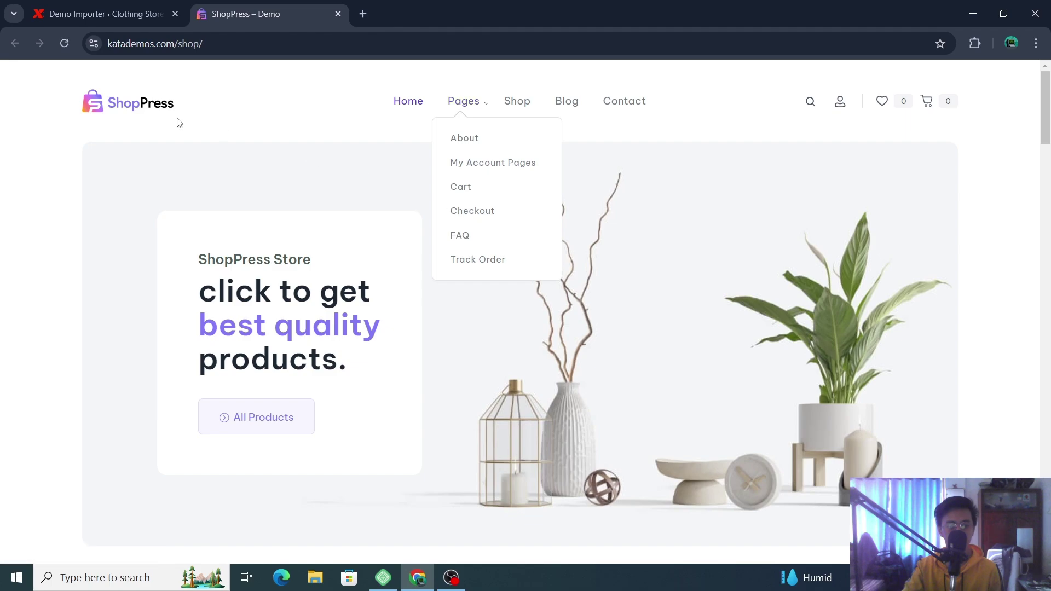
left_click(126, 113)
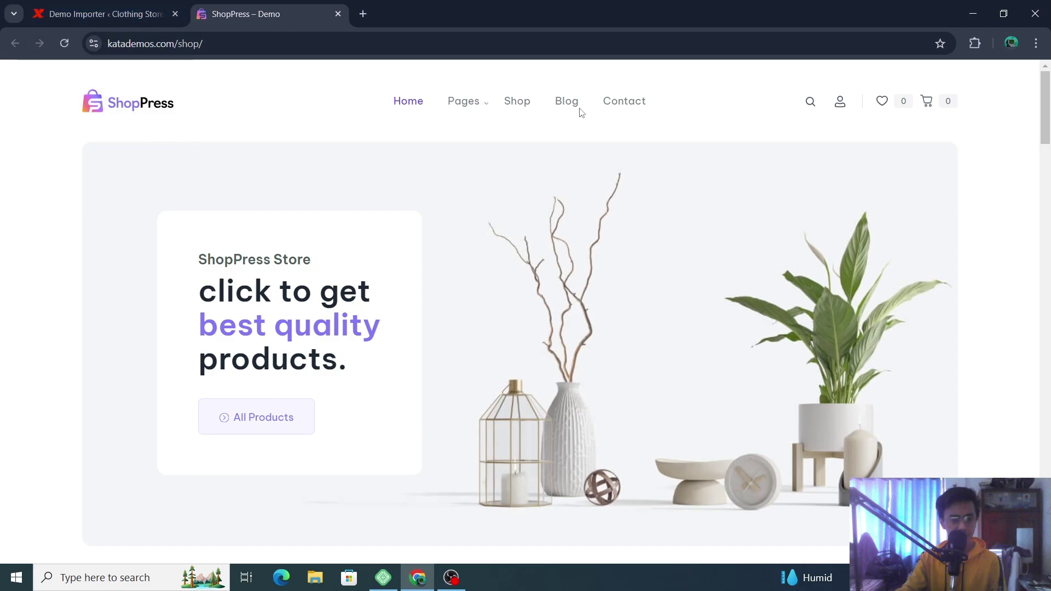
left_click(338, 14)
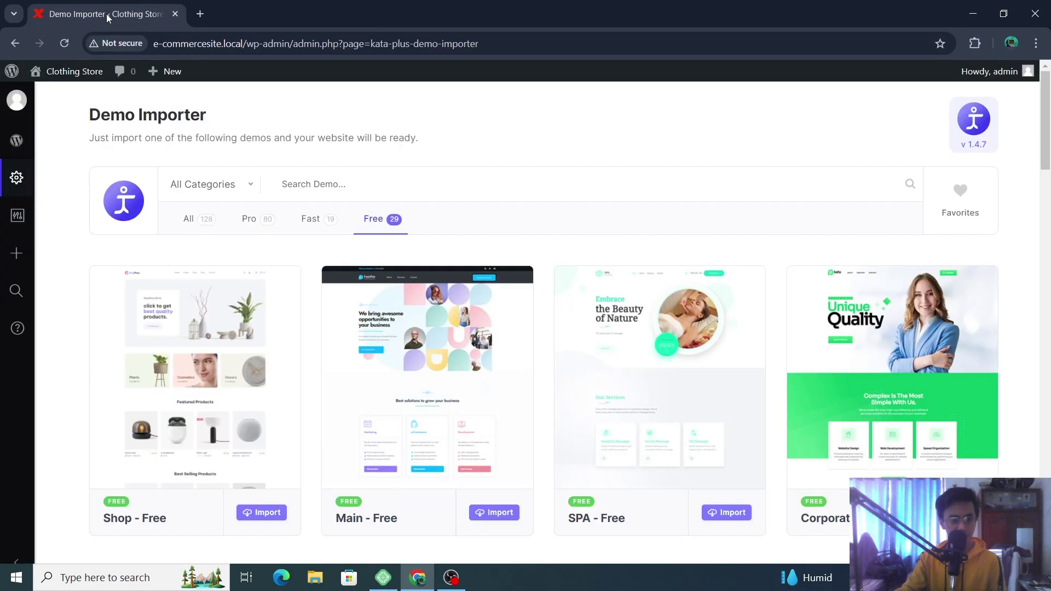
- Start the Shop - Free demo import, then go back to Kata's Theme Activation page
scroll(274, 318, "down", 4)
left_click(263, 308)
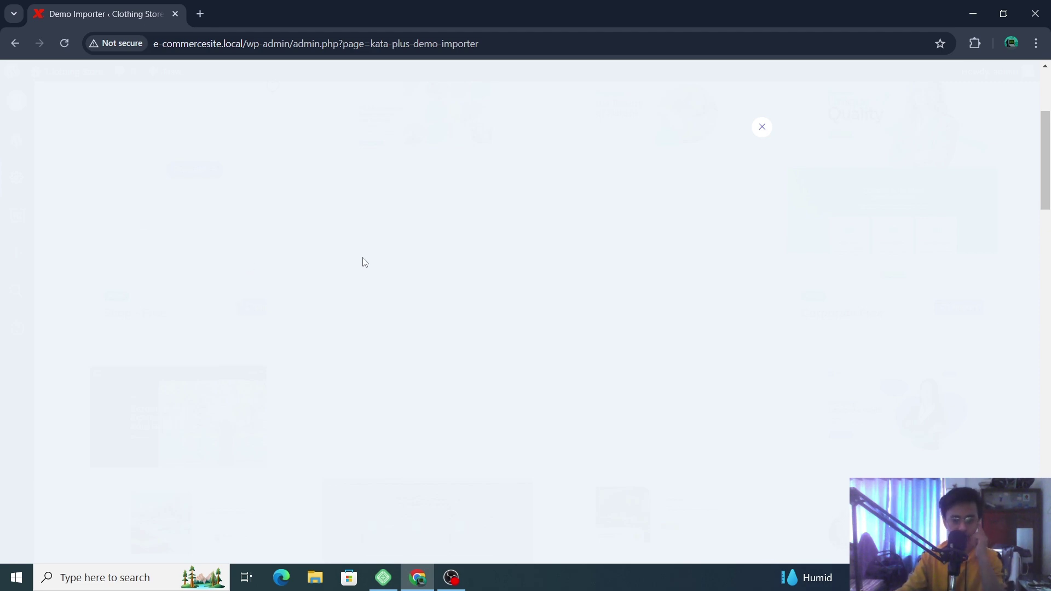
scroll(980, 208, "down", 10)
scroll(657, 164, "up", 5)
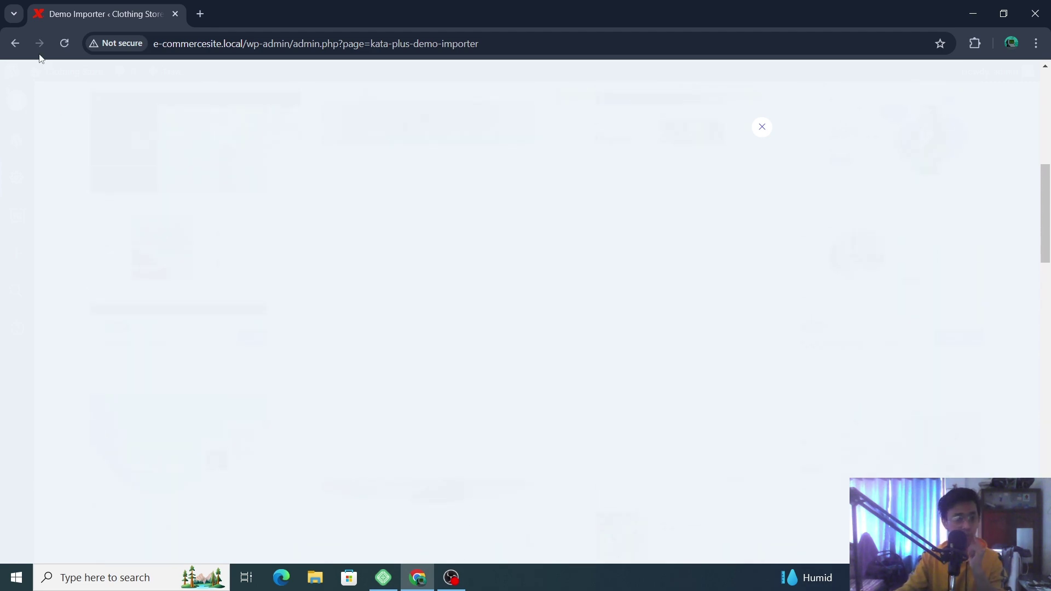
left_click(15, 44)
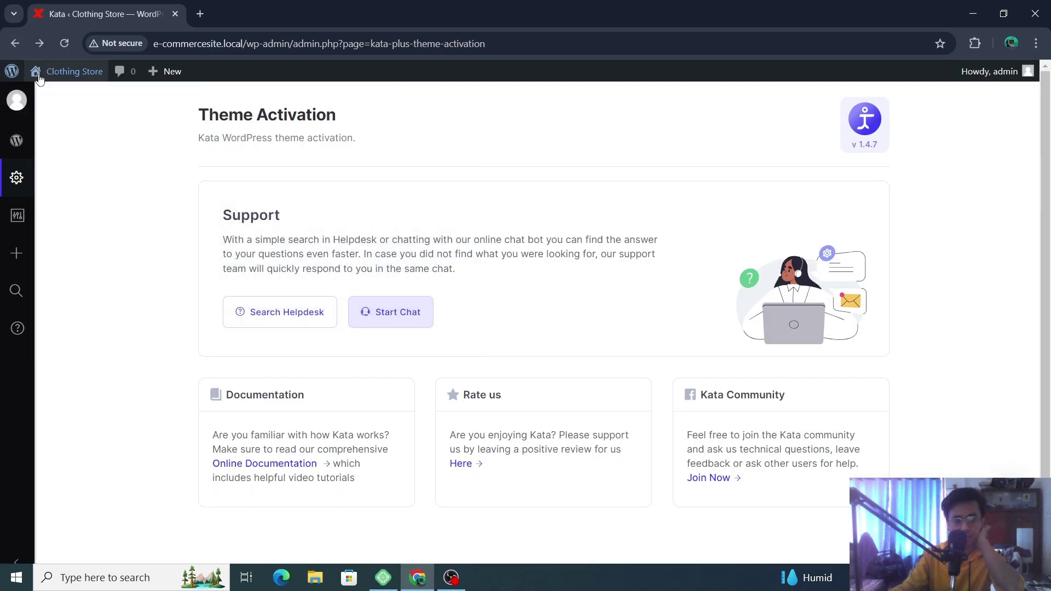
- Go to the Dashboard, then open Kata > Demo Importer listing all 128 demos
left_click(16, 140)
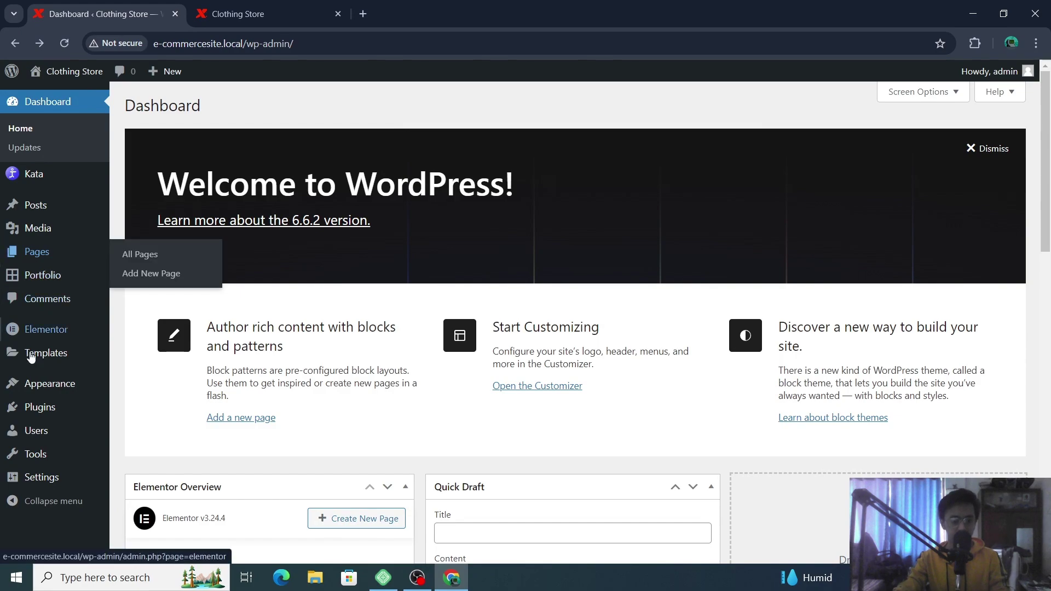
mouse_move(81, 410)
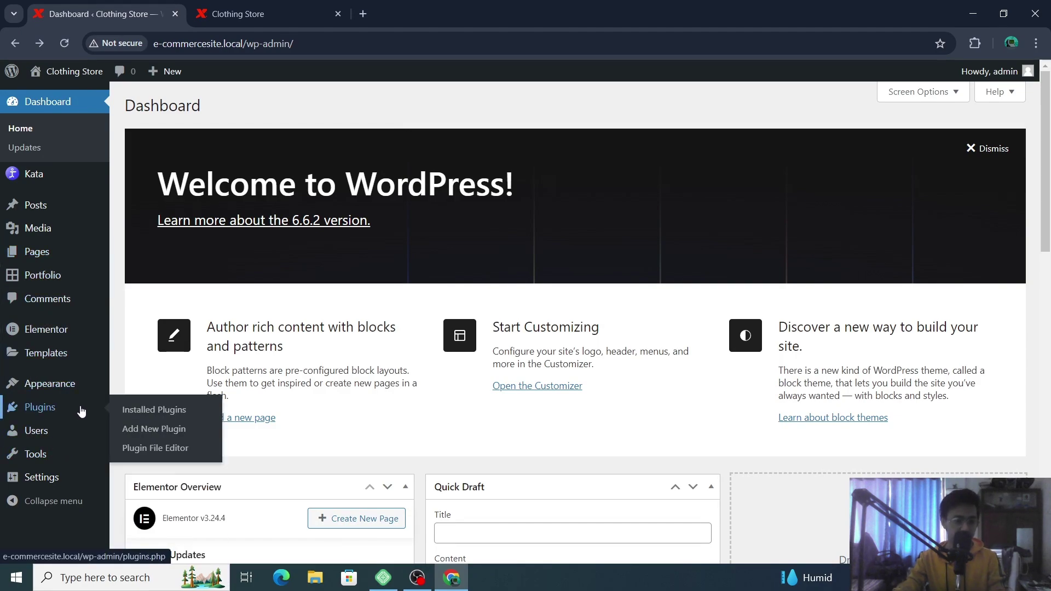
mouse_move(60, 181)
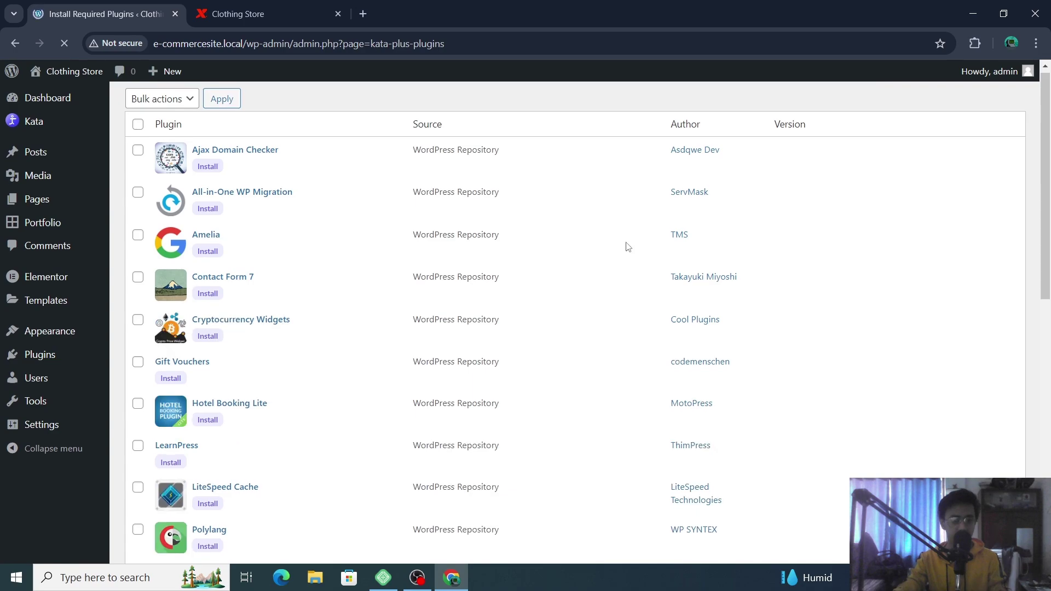
scroll(558, 251, "down", 5)
scroll(559, 250, "up", 5)
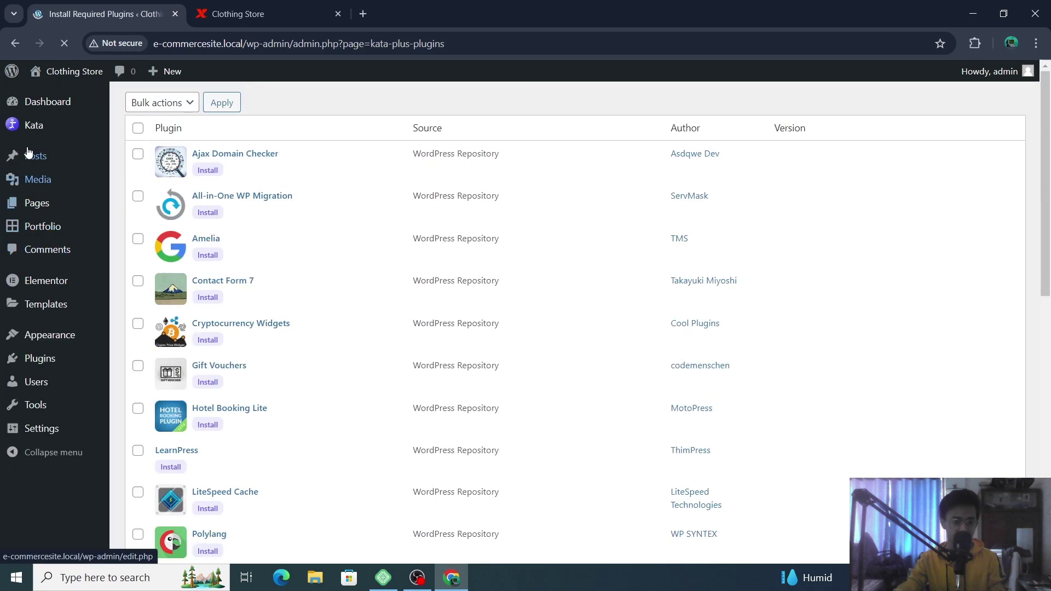
mouse_move(32, 132)
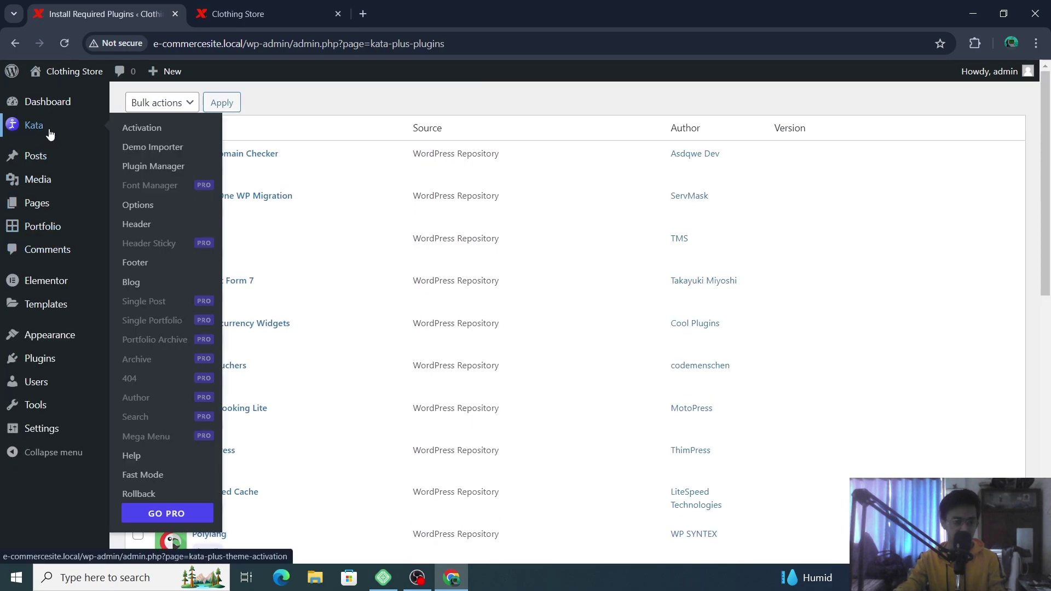
left_click(177, 148)
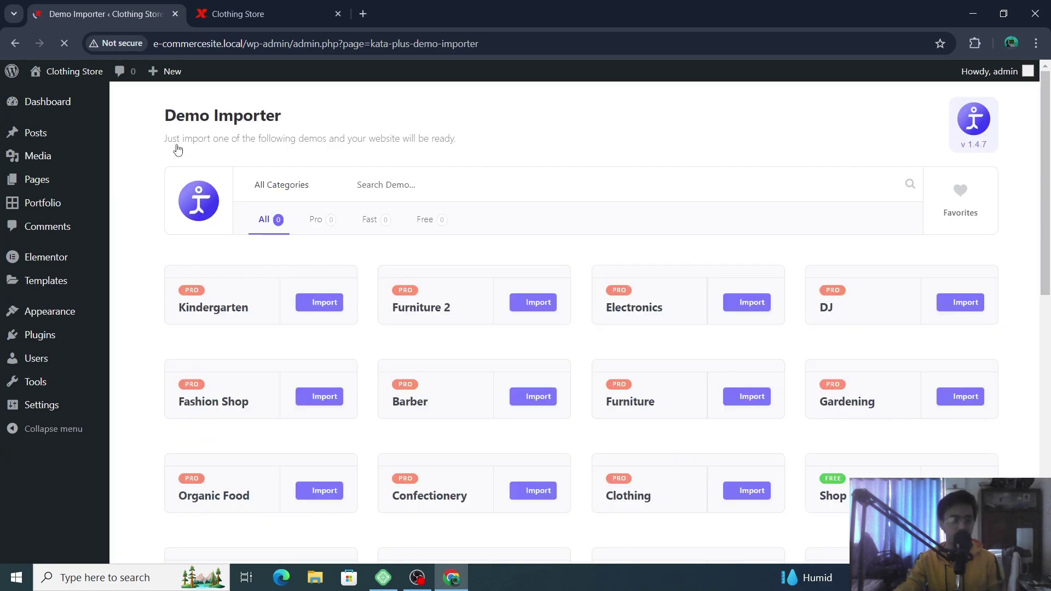
scroll(566, 269, "down", 1)
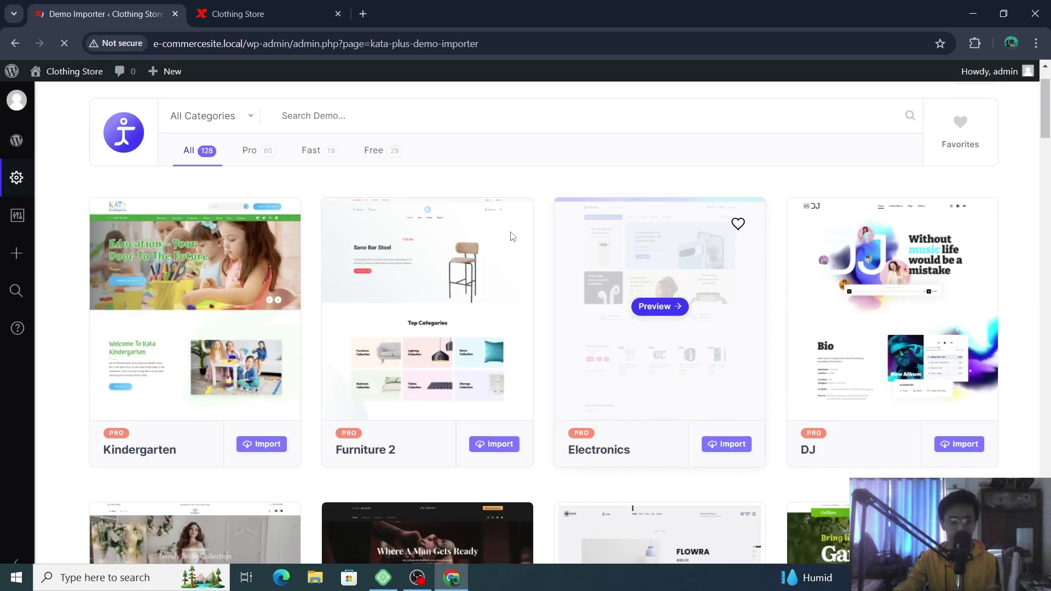
- Filter to the 29 Free demos, browse the Shop - Free preview's pages, then close its tab
left_click(393, 154)
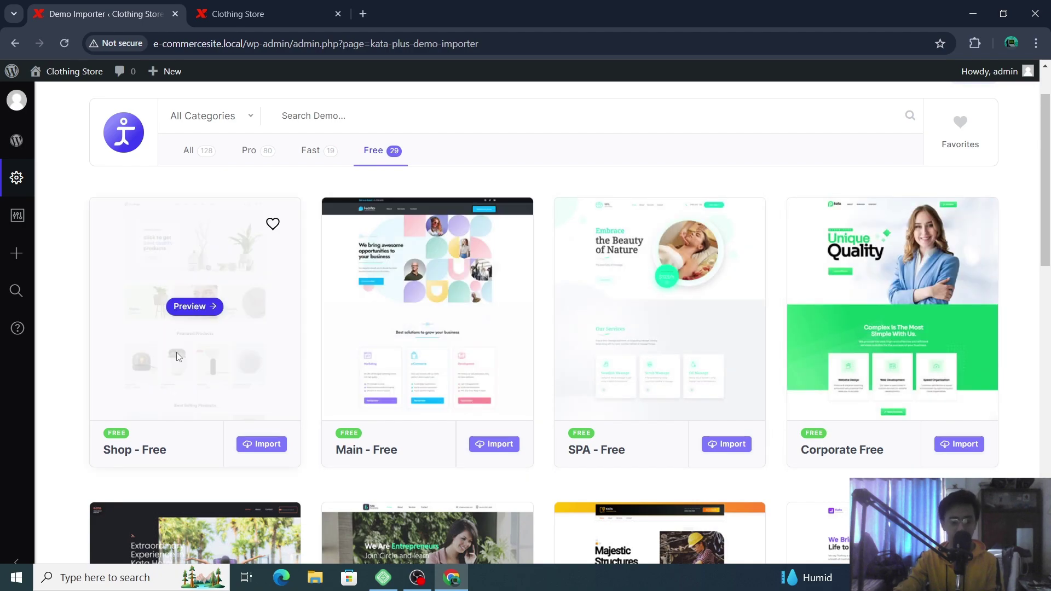
left_click(204, 306)
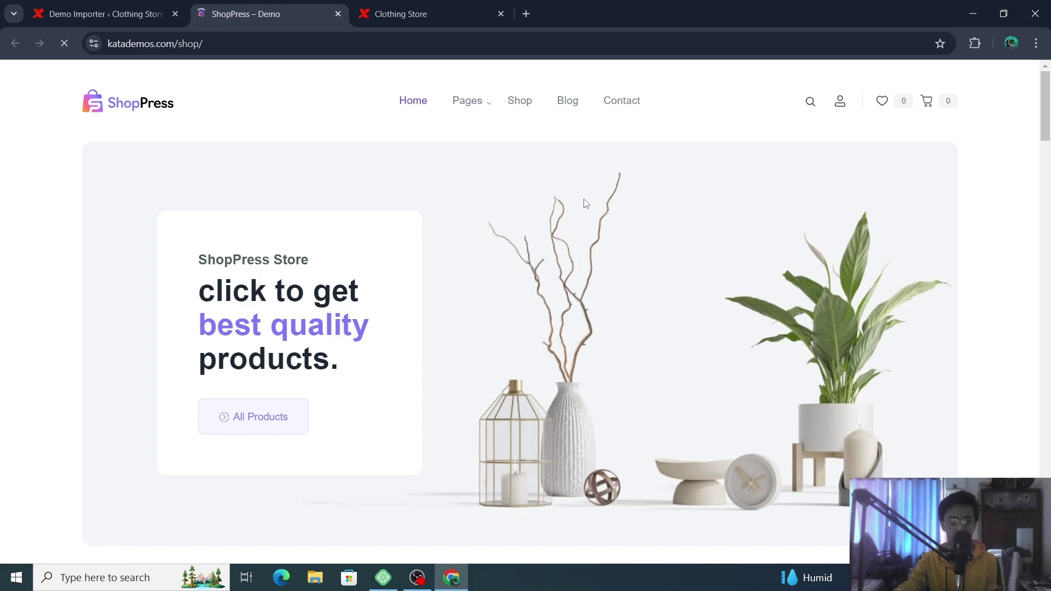
left_click(478, 99)
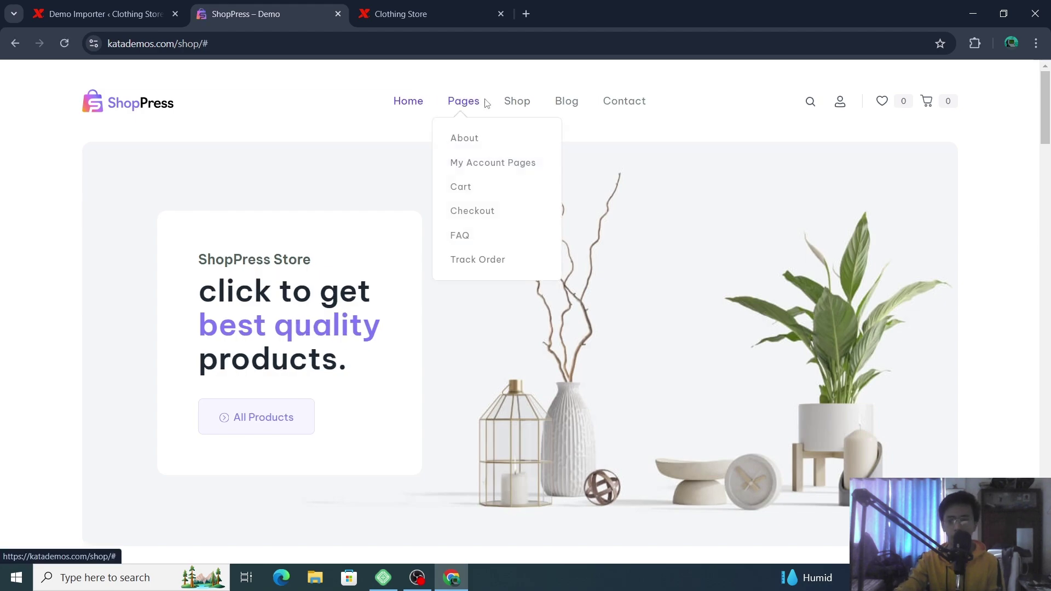
scroll(270, 150, "down", 10)
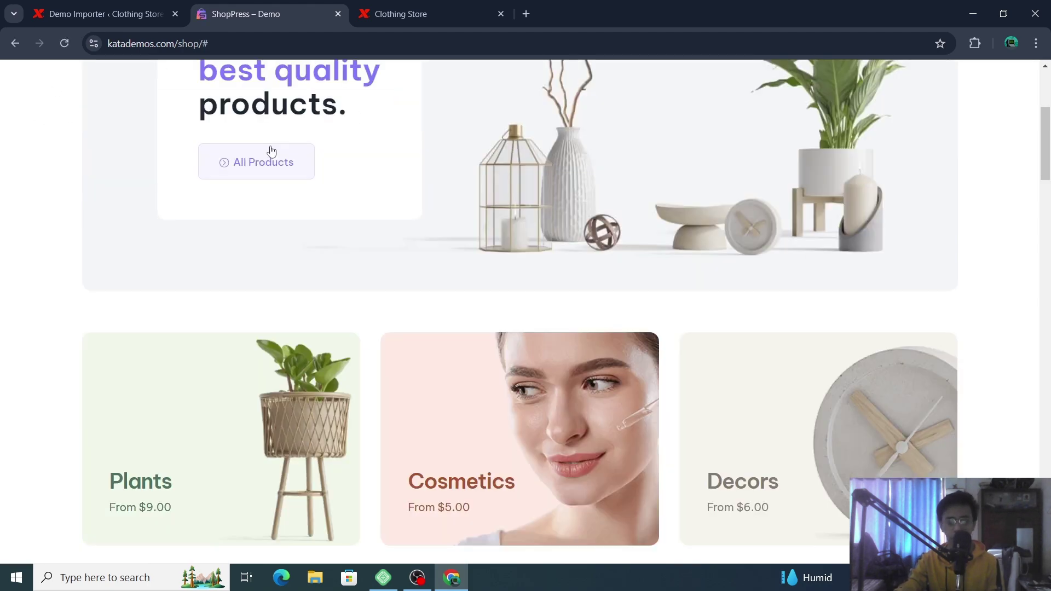
scroll(567, 299, "down", 20)
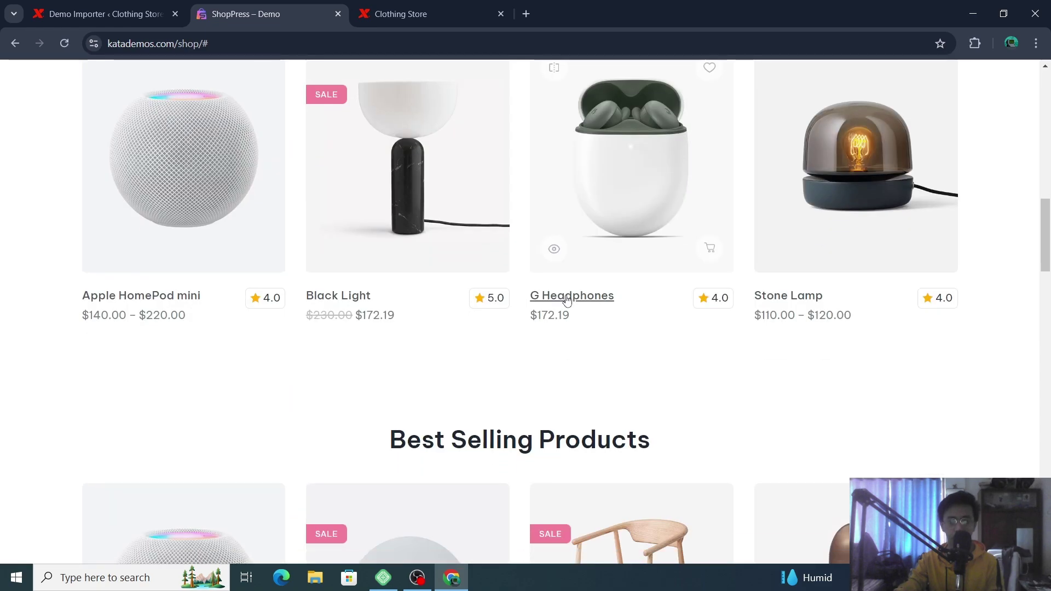
scroll(567, 299, "down", 4)
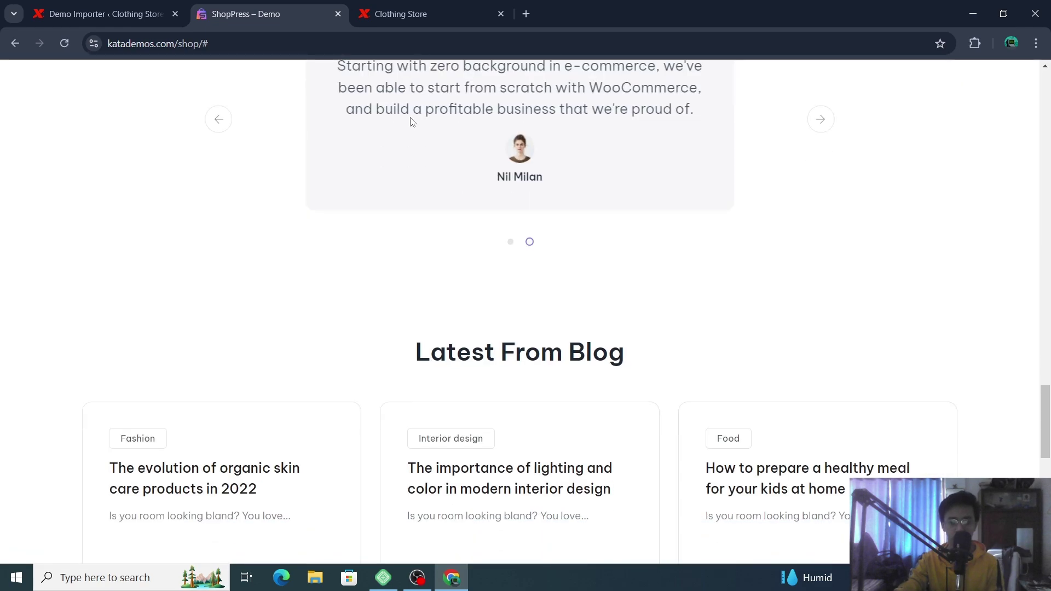
scroll(404, 192, "up", 12)
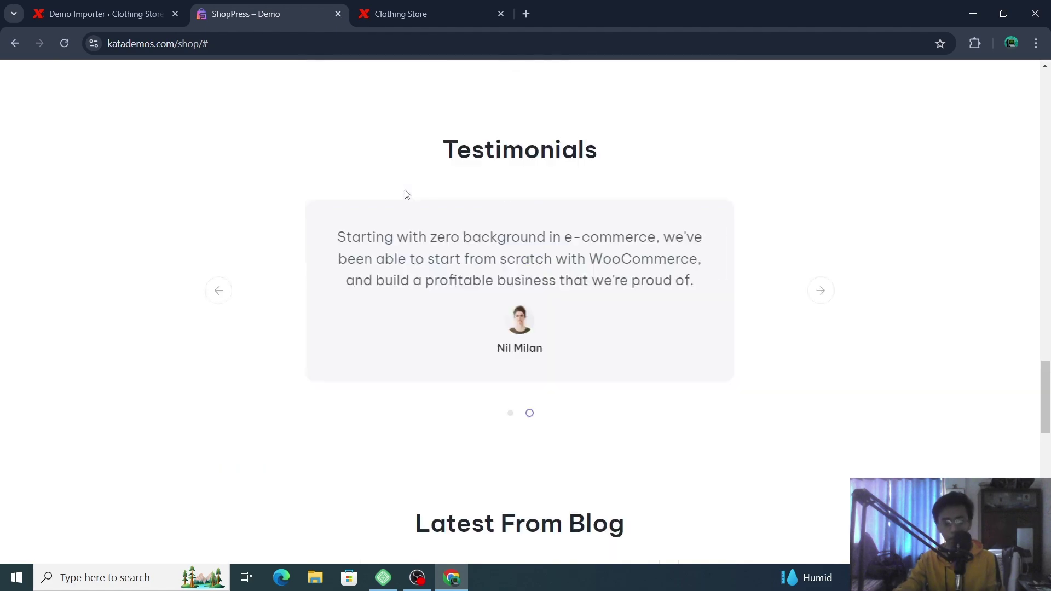
scroll(384, 150, "up", 20)
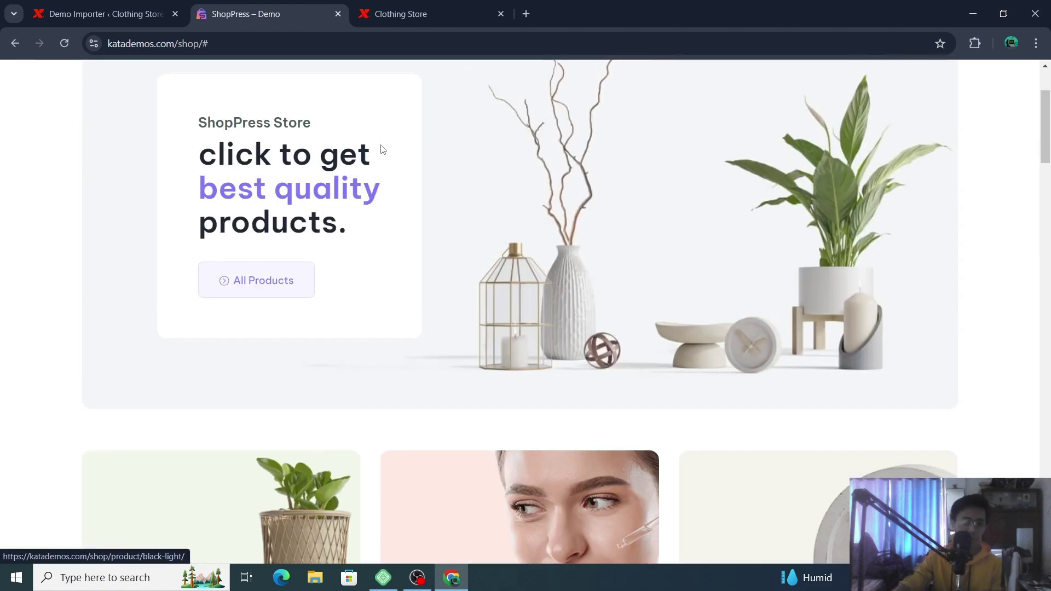
scroll(377, 143, "up", 3)
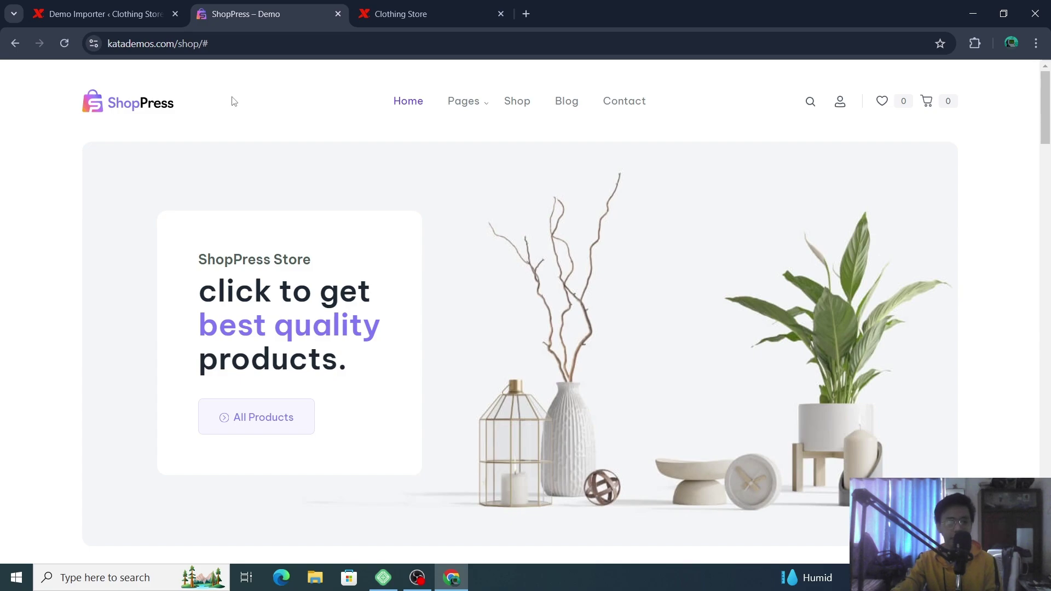
left_click(338, 14)
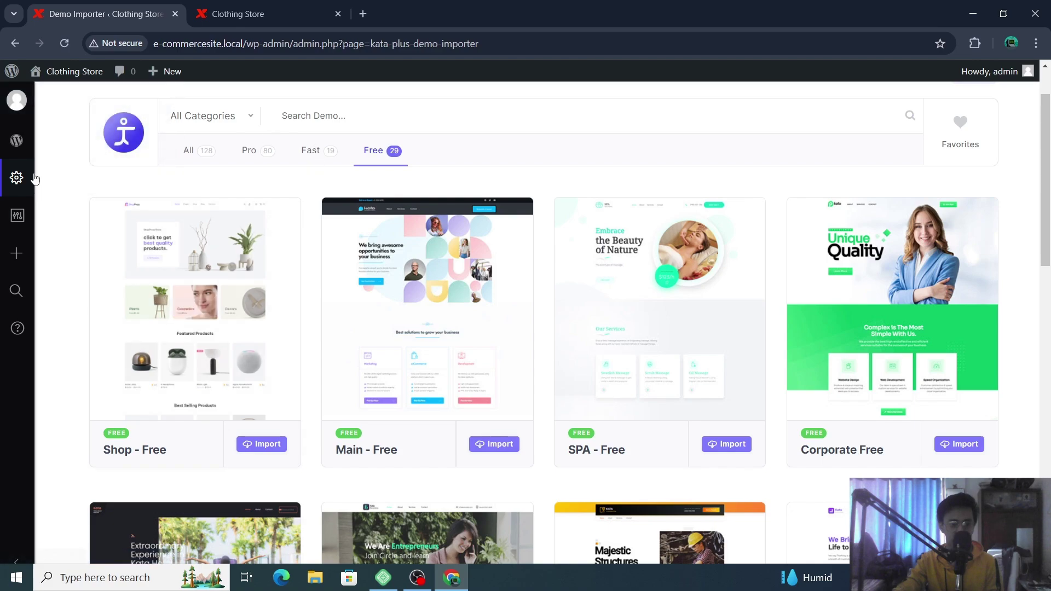
- Go back to the required plugins page, then open Plugins > Add New Plugin
mouse_move(32, 179)
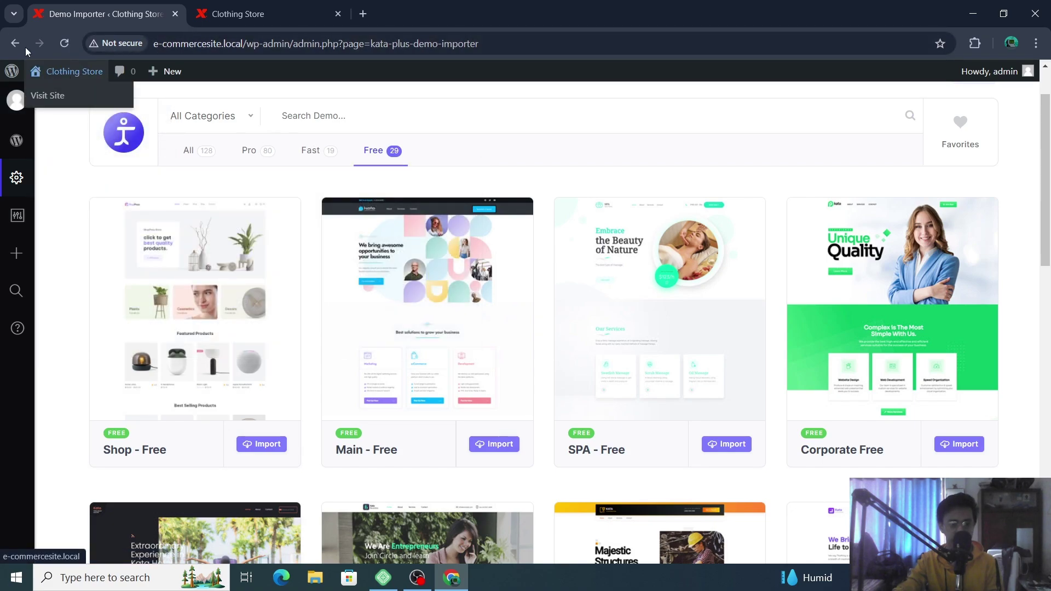
left_click(15, 44)
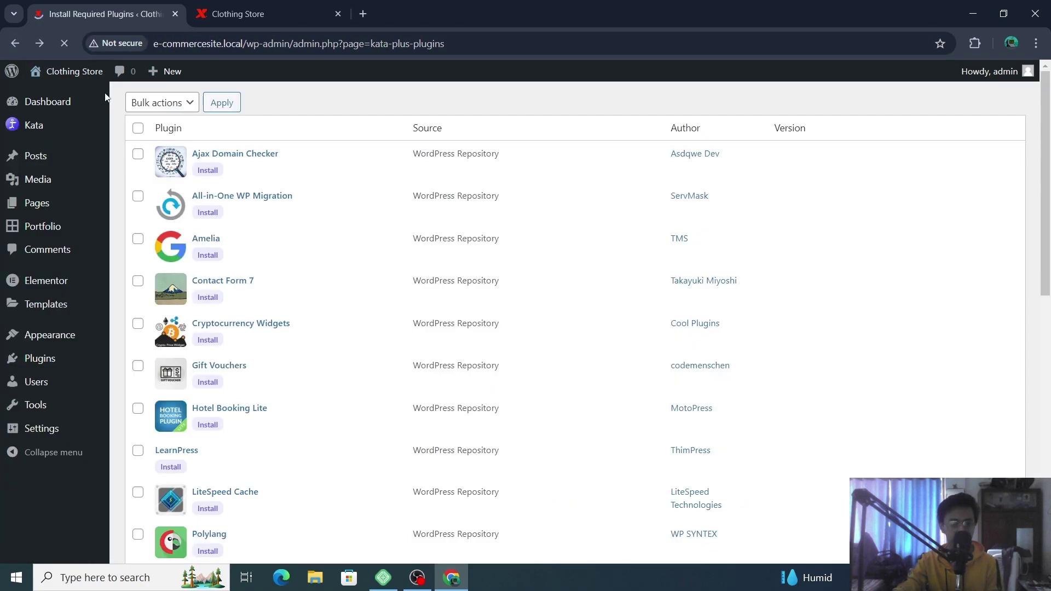
mouse_move(44, 238)
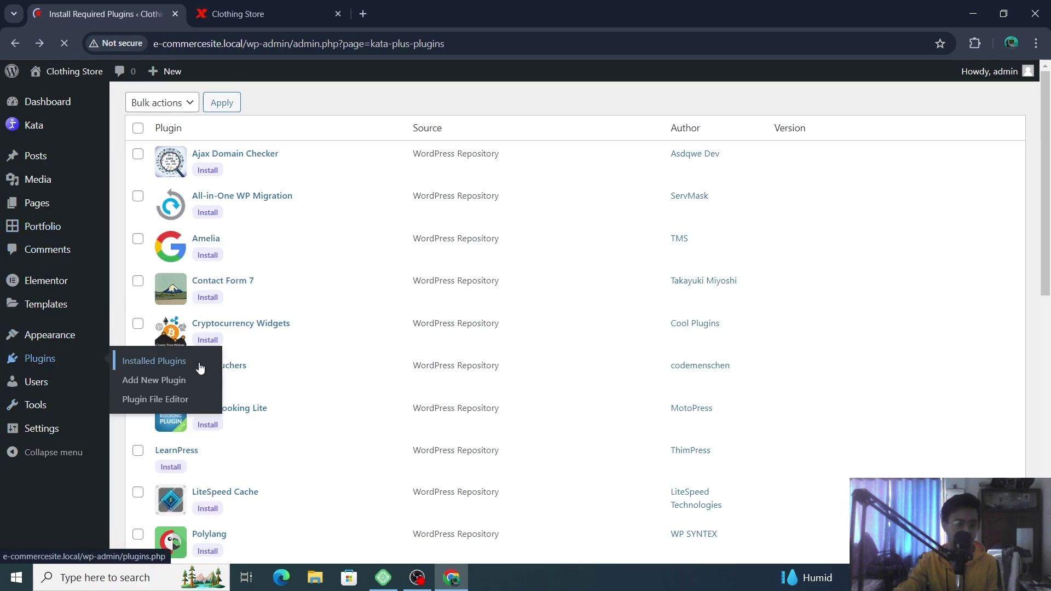
left_click(191, 365)
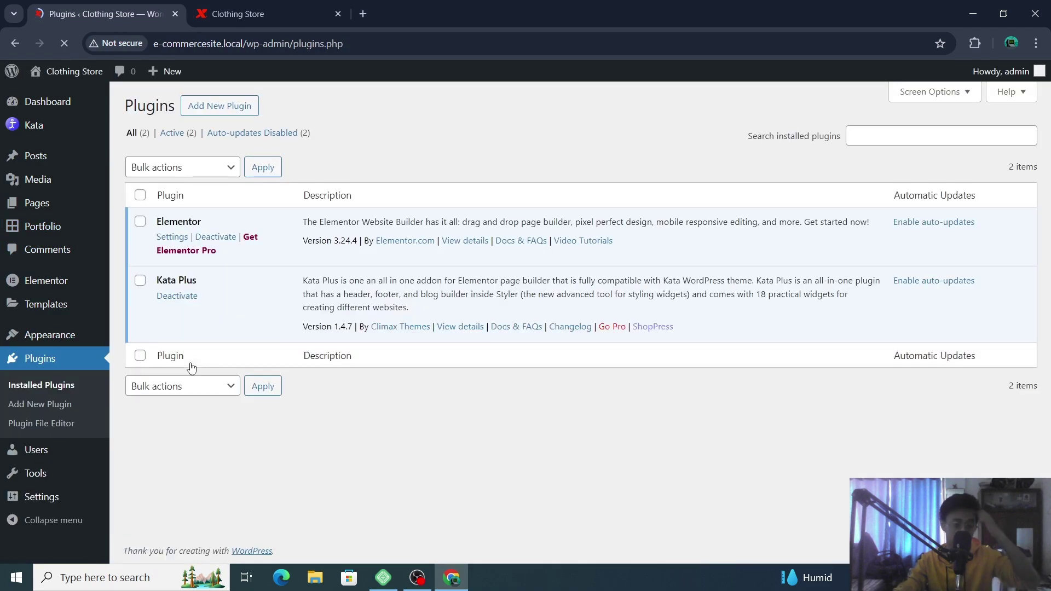
left_click(237, 106)
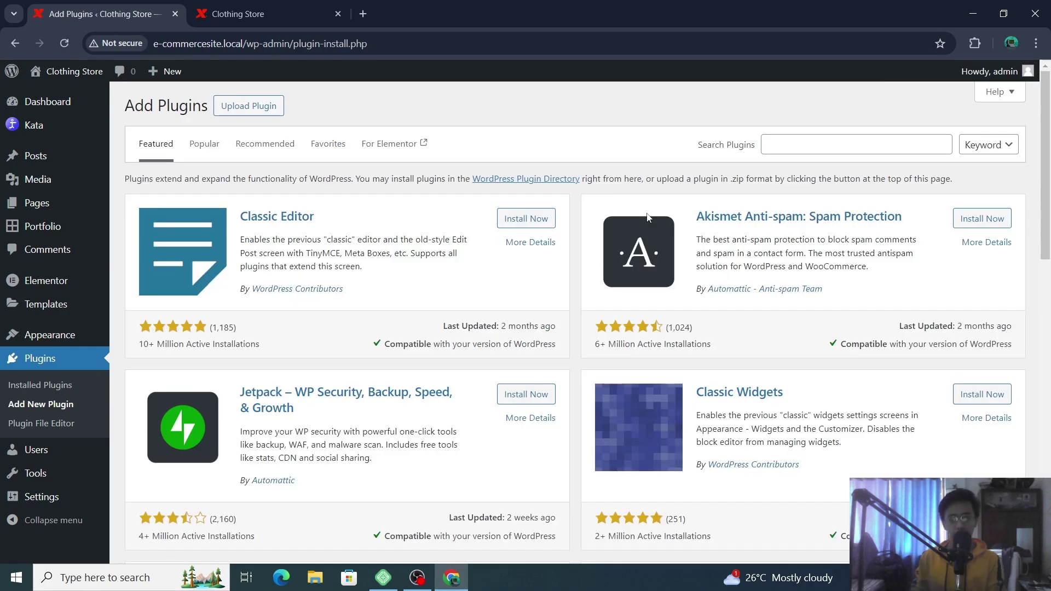
- Search the plugin directory for 'shoppress' and install ShopPress
left_click(808, 138)
type("shopp")
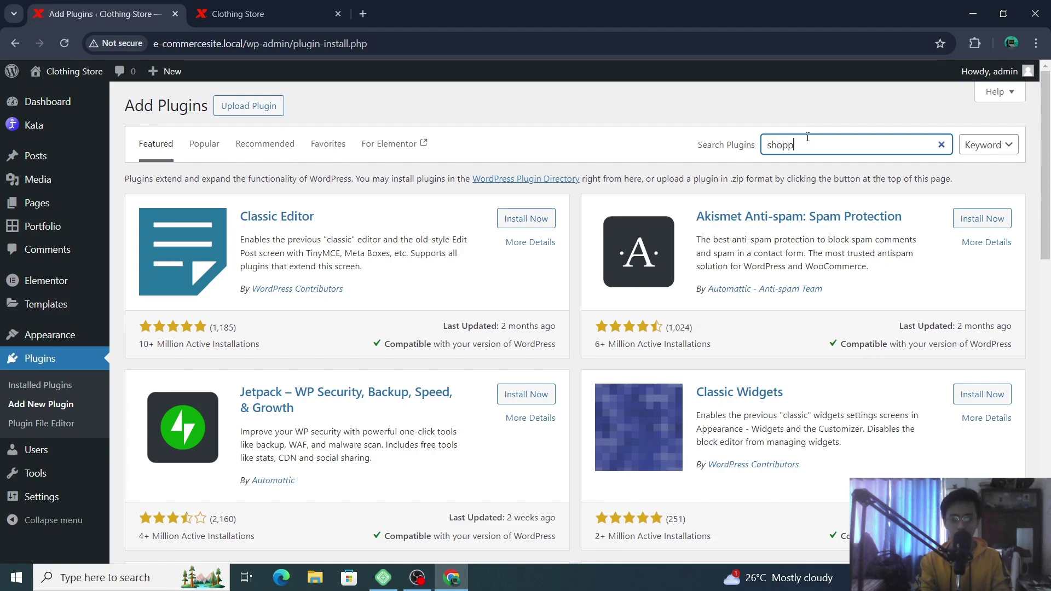
type("ress")
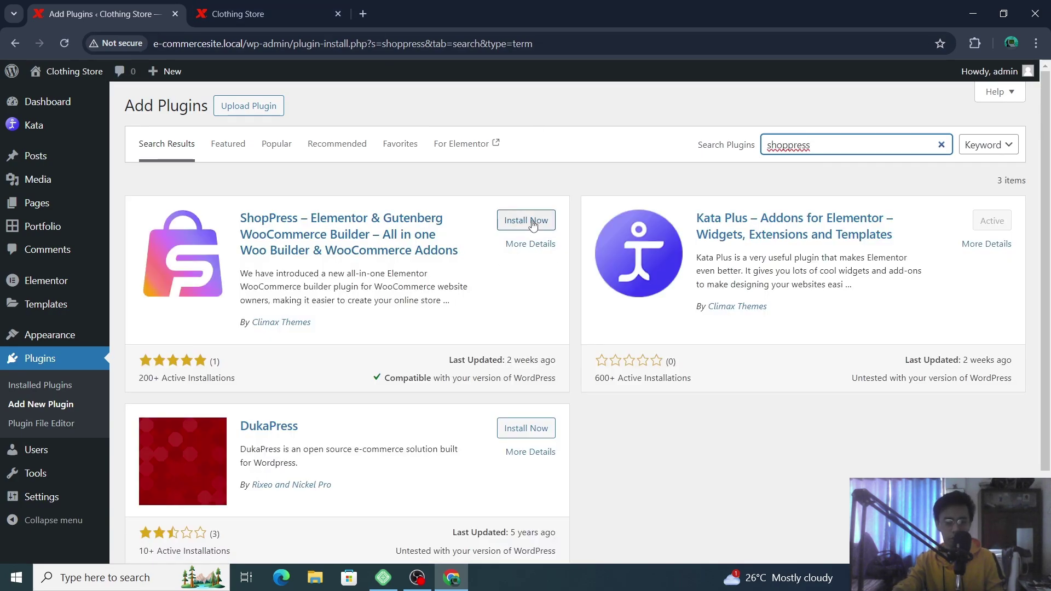
left_click(533, 221)
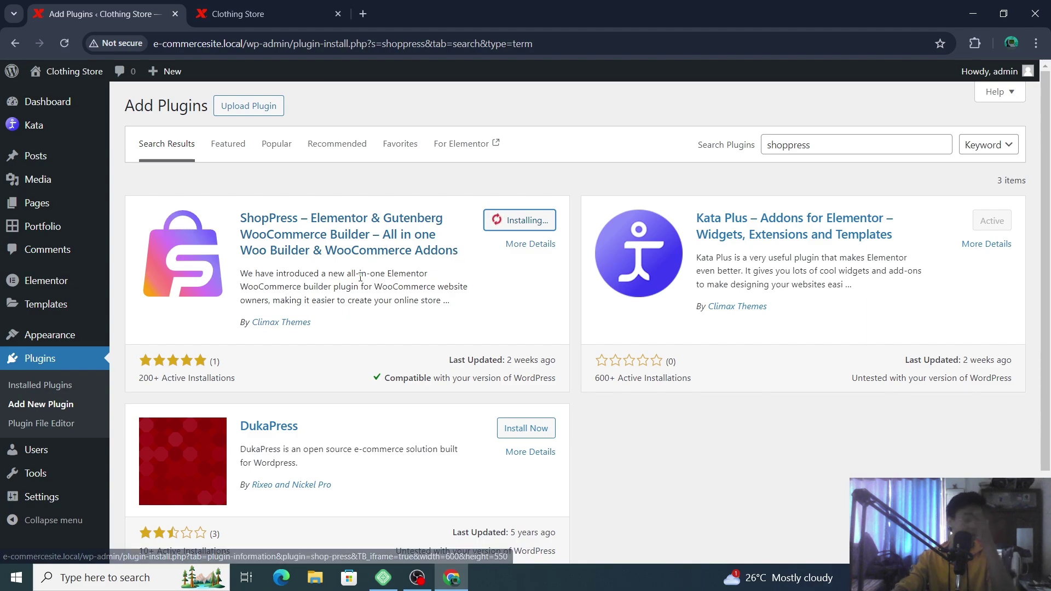
- Review the ShopPress plugin details, then close the details modal
left_click(347, 231)
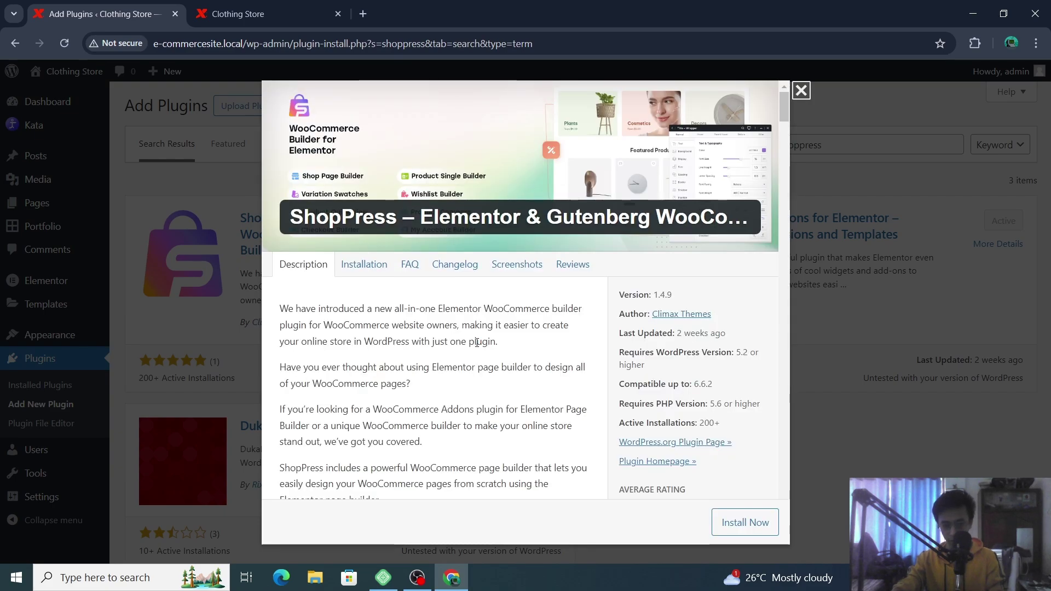
scroll(644, 184, "down", 3)
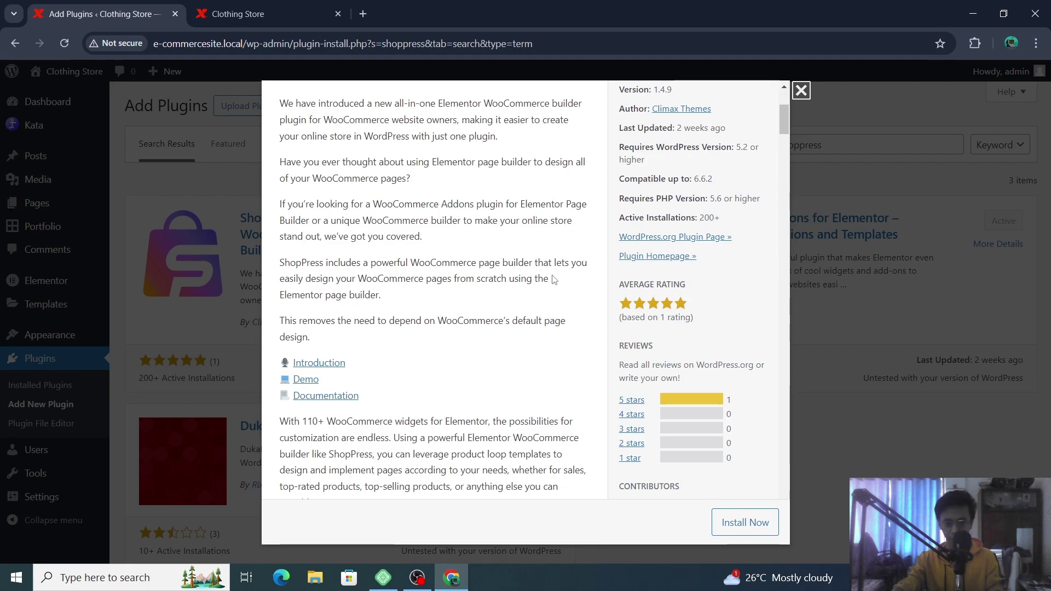
scroll(554, 280, "up", 2)
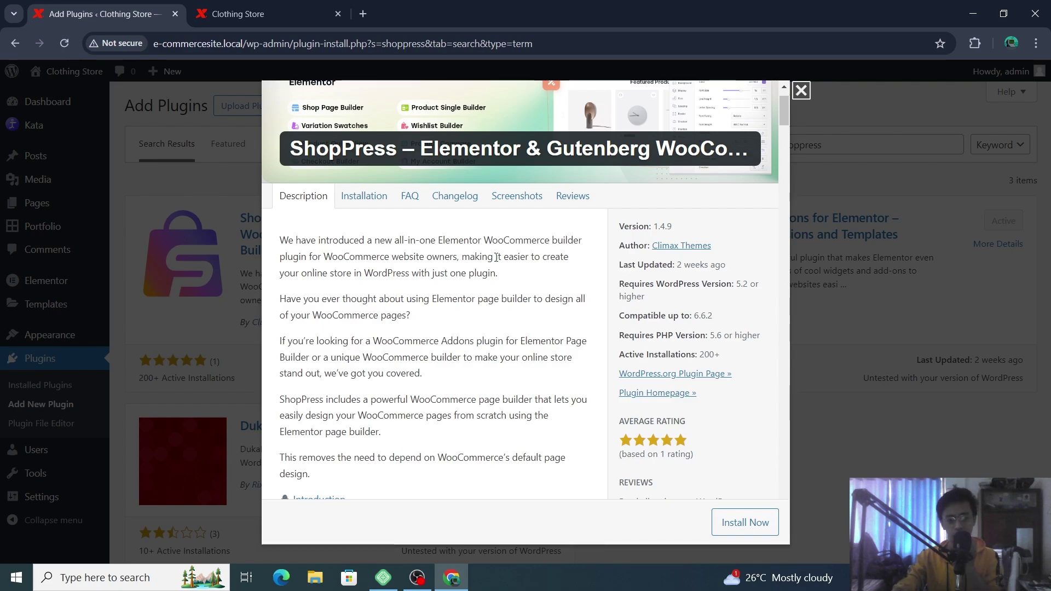
scroll(520, 249, "up", 1)
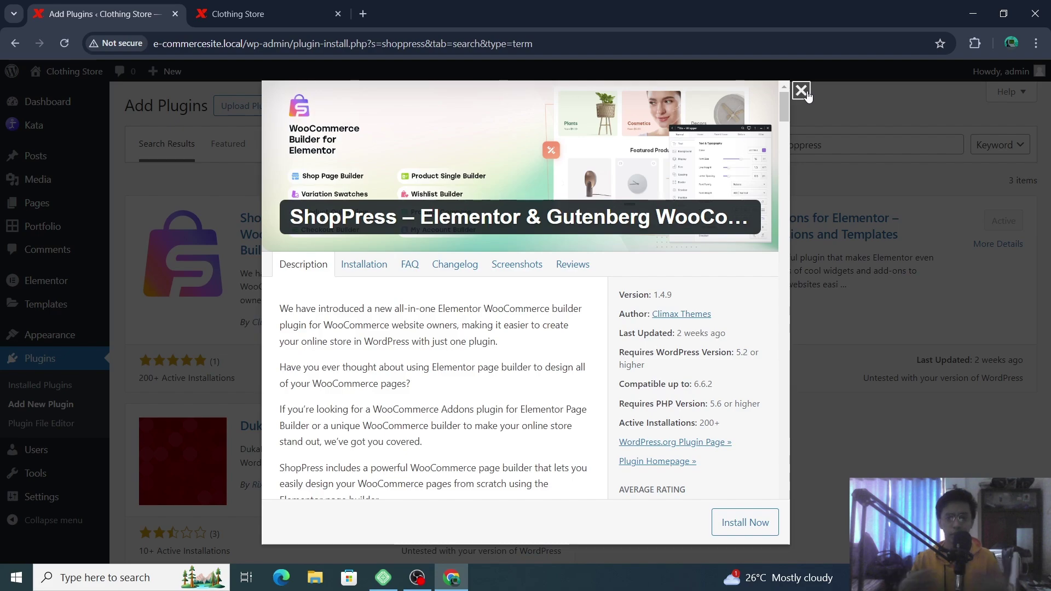
left_click(802, 90)
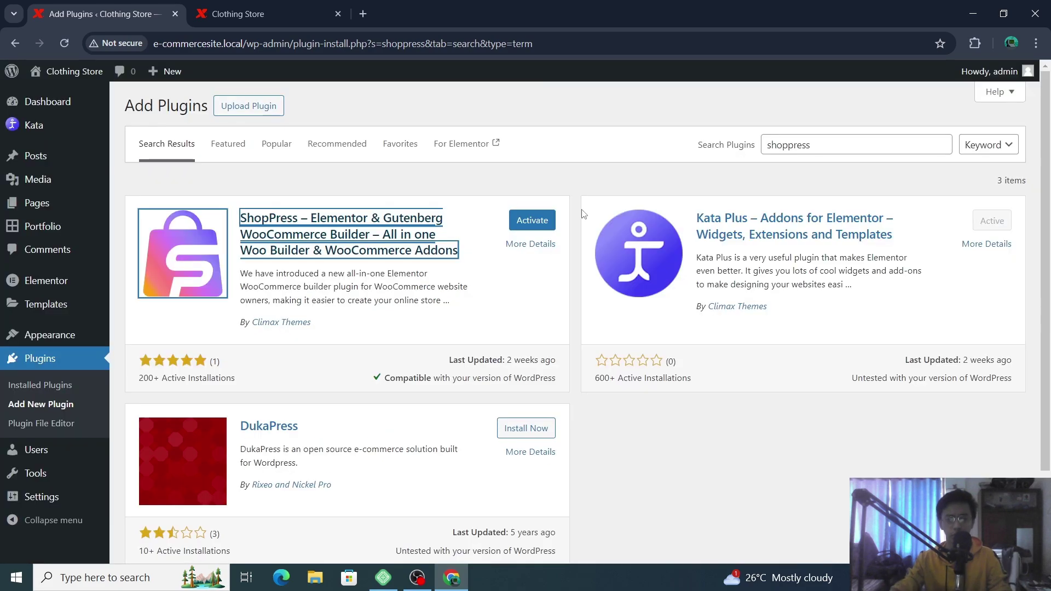
- Activate ShopPress, glance at the Climax Themes author site, then return to the Plugins list
left_click(515, 220)
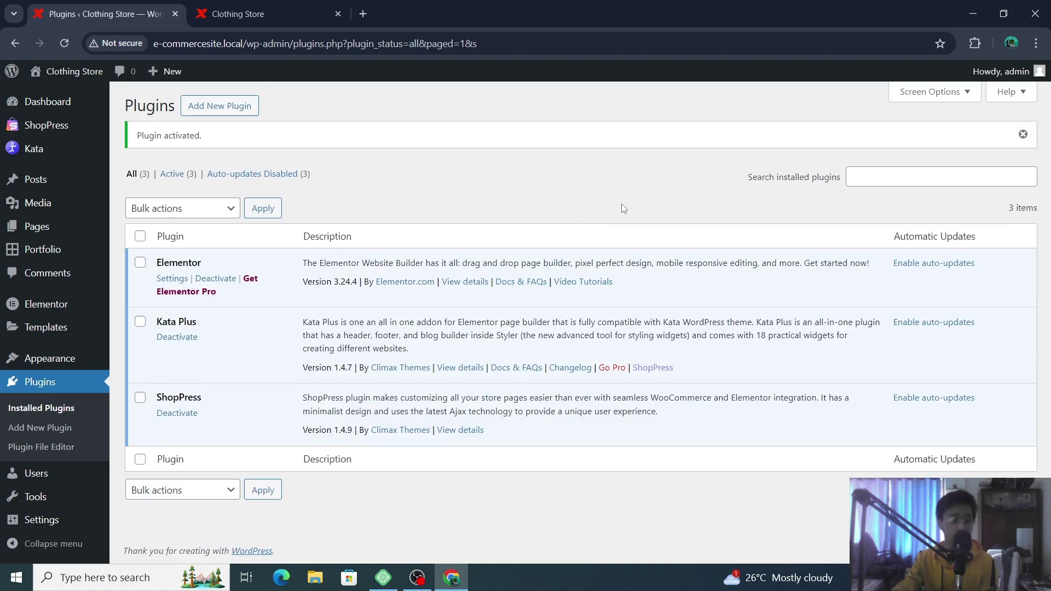
left_click(412, 432)
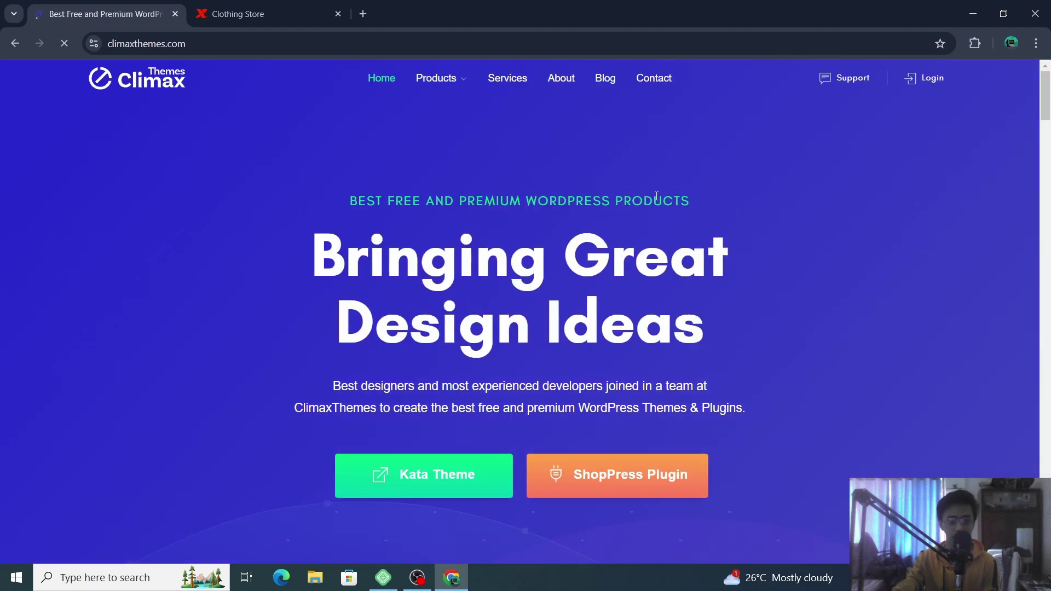
scroll(707, 209, "down", 3)
scroll(706, 209, "up", 3)
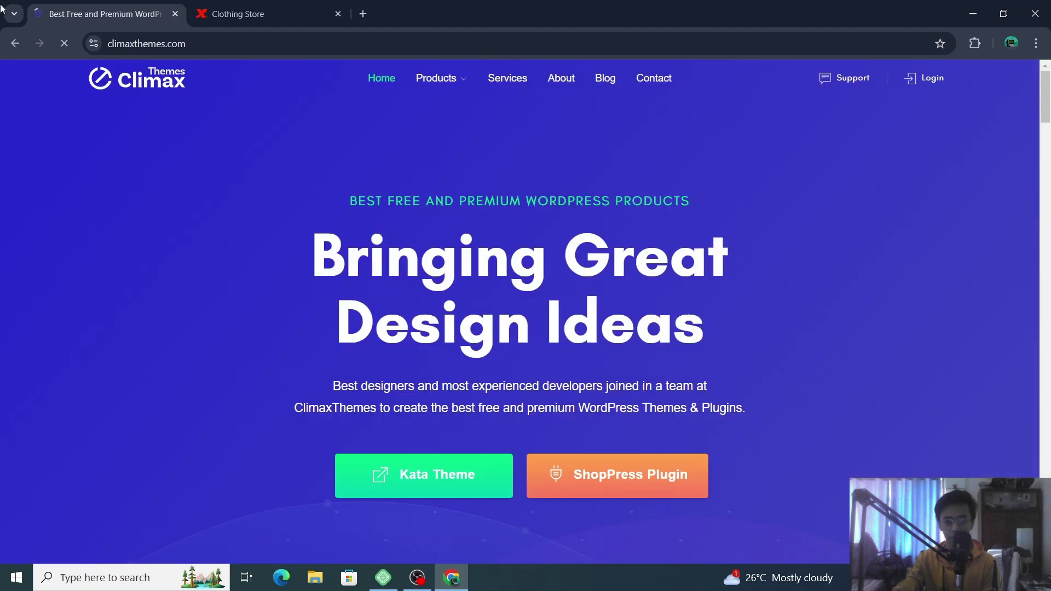
left_click(16, 44)
mouse_move(48, 157)
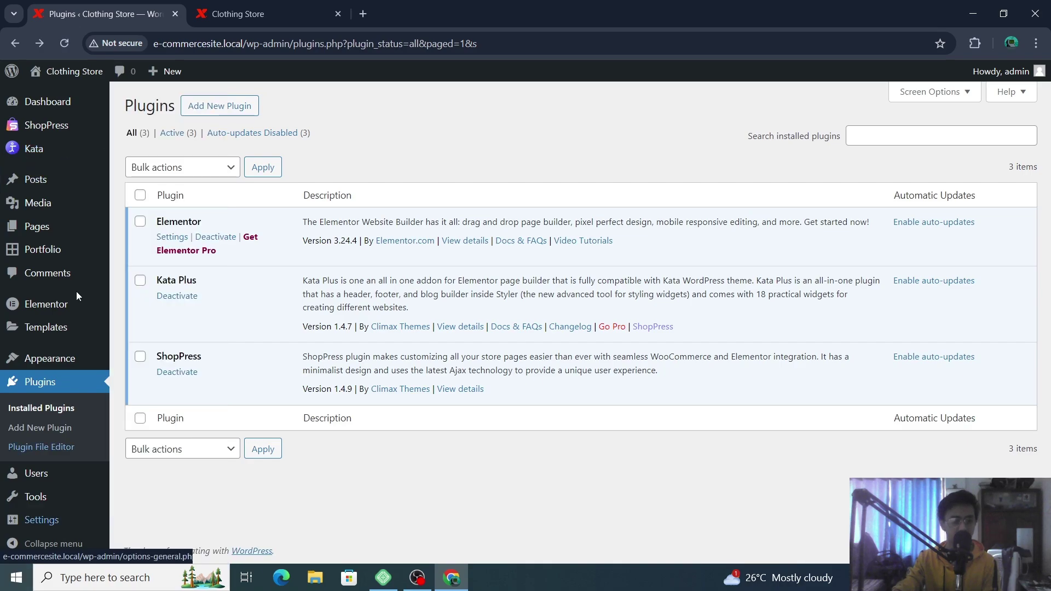
- From the ShopPress page, install WooCommerce to launch its setup wizard
left_click(68, 134)
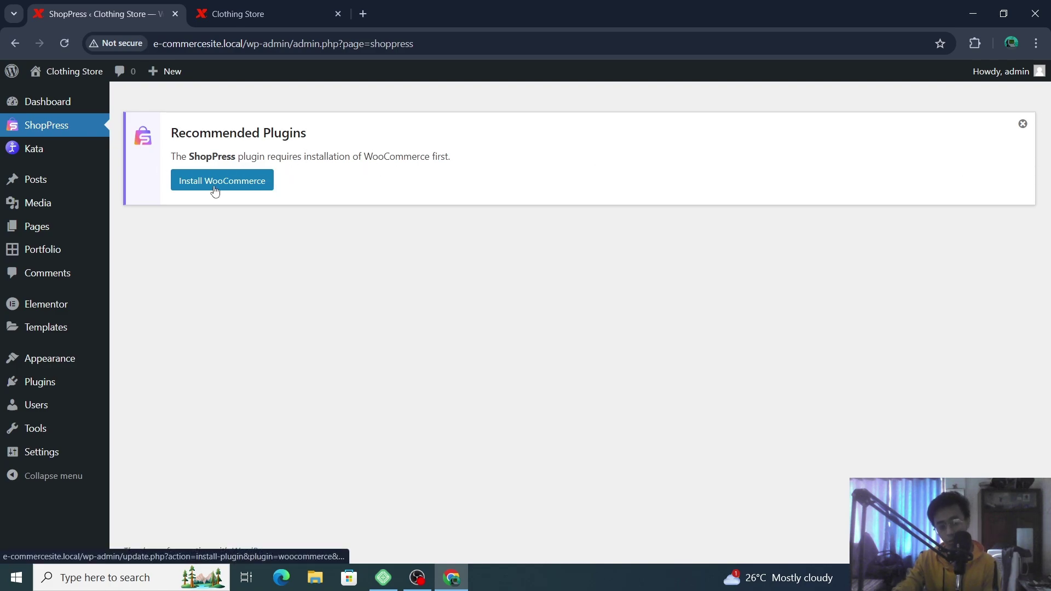
mouse_move(85, 155)
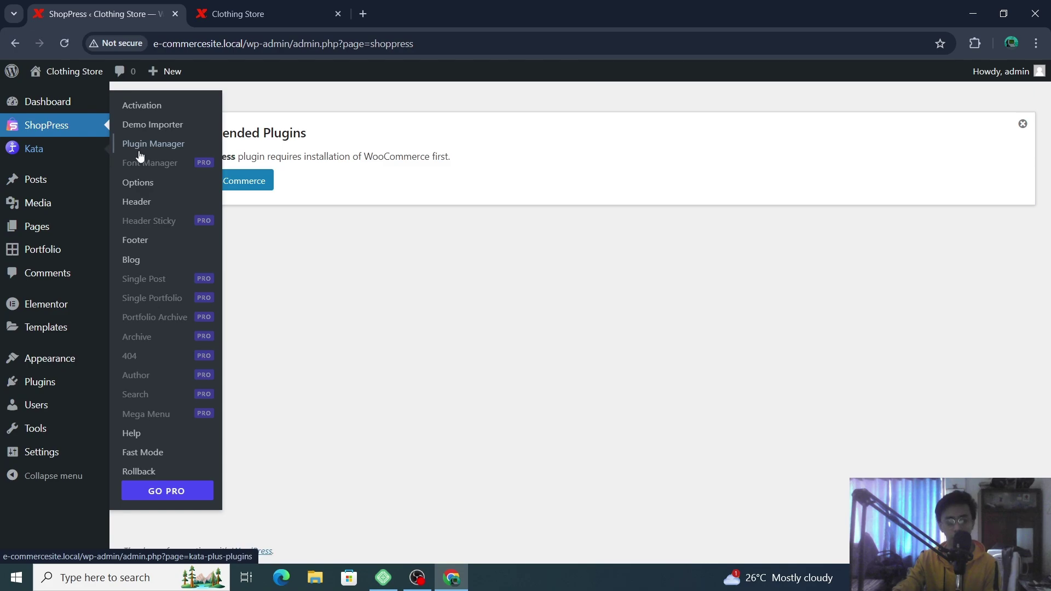
left_click(251, 183)
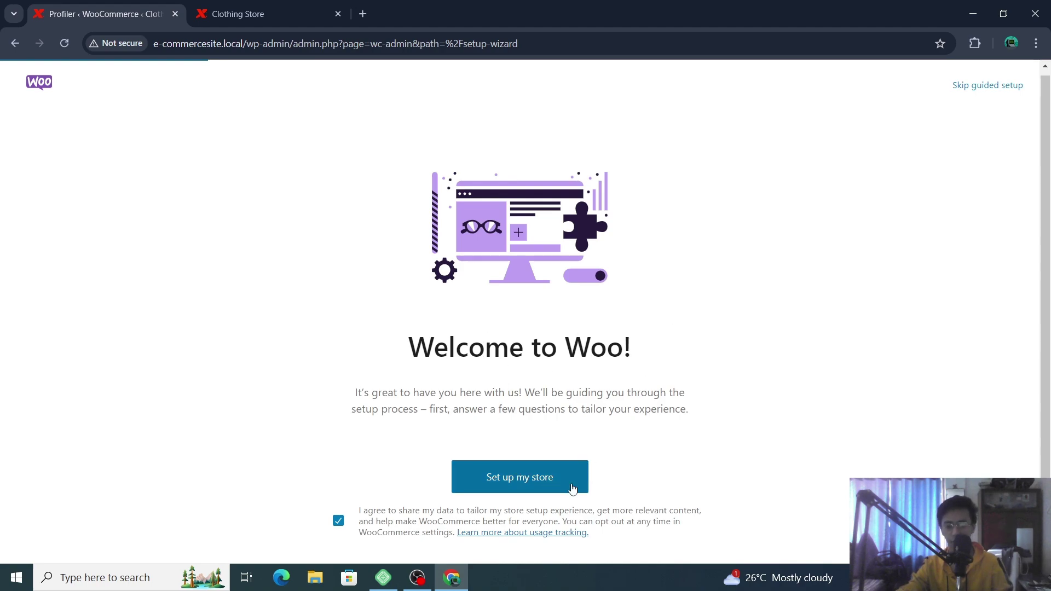
- Start the WooCommerce store setup as 'I'm just starting my business' and continue
left_click(495, 474)
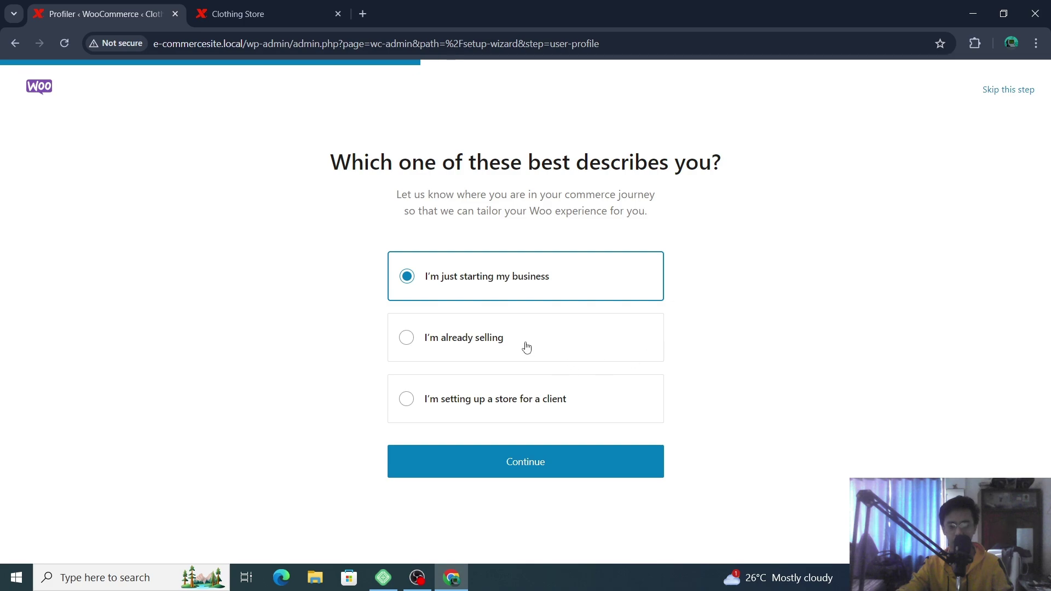
left_click(603, 406)
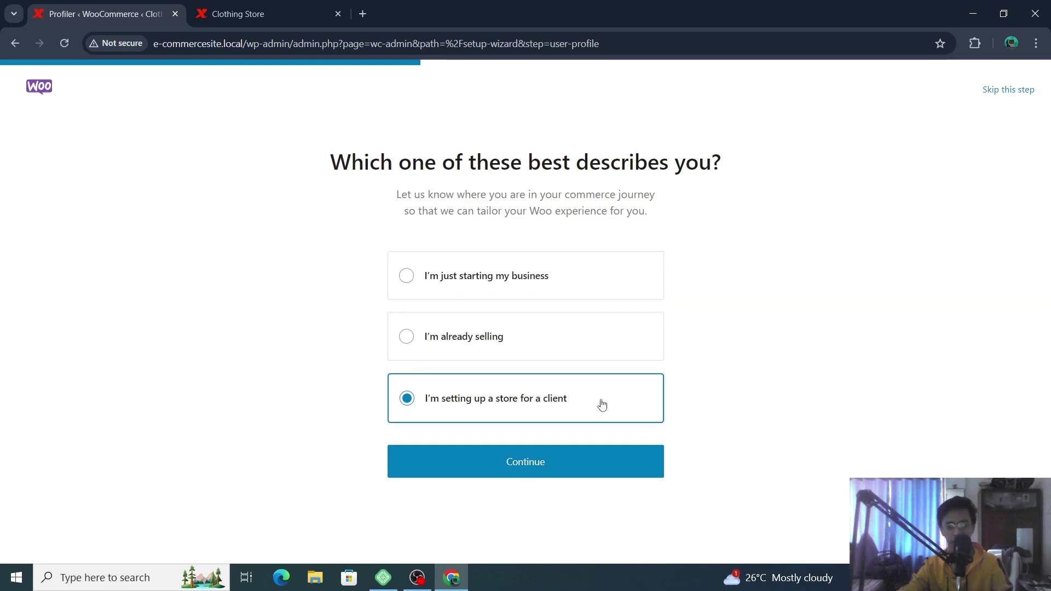
left_click(563, 277)
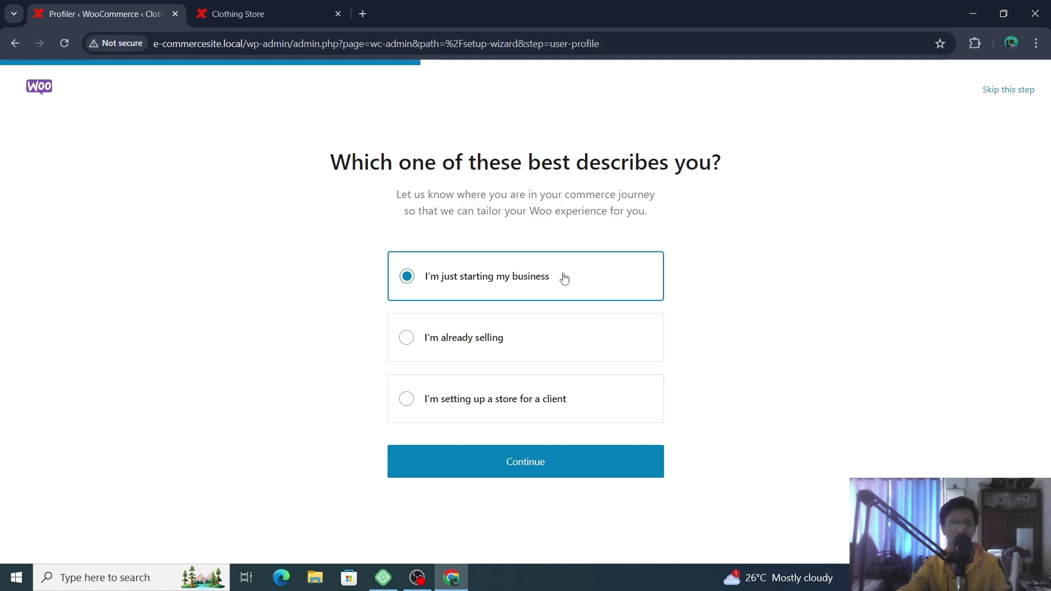
left_click(569, 466)
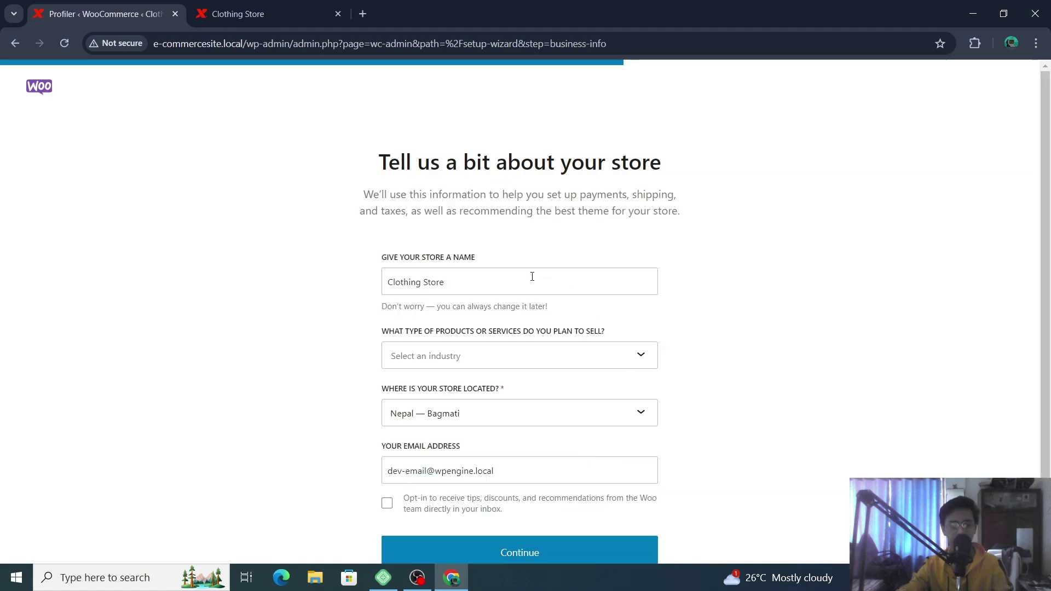
- Rename the store to 'Men Clothing Store' and choose the Clothing and accessories industry
left_click(532, 277)
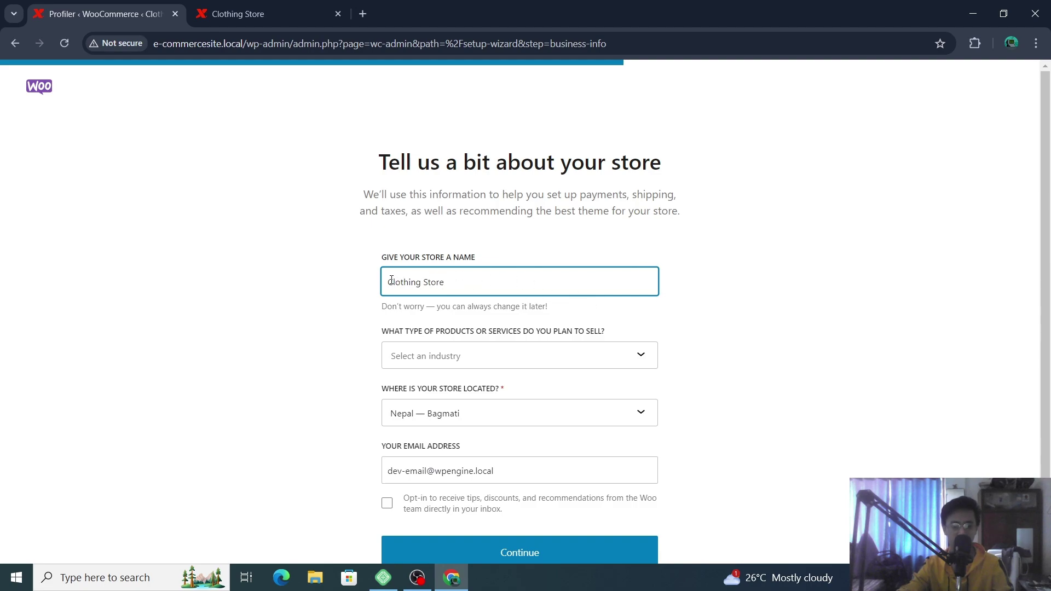
type("Men")
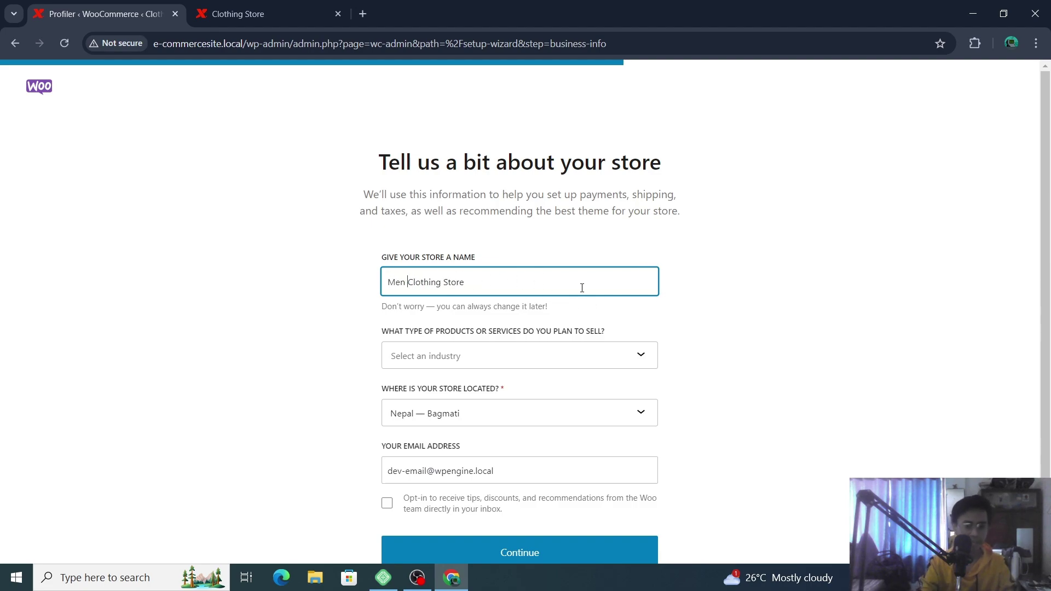
left_click(563, 360)
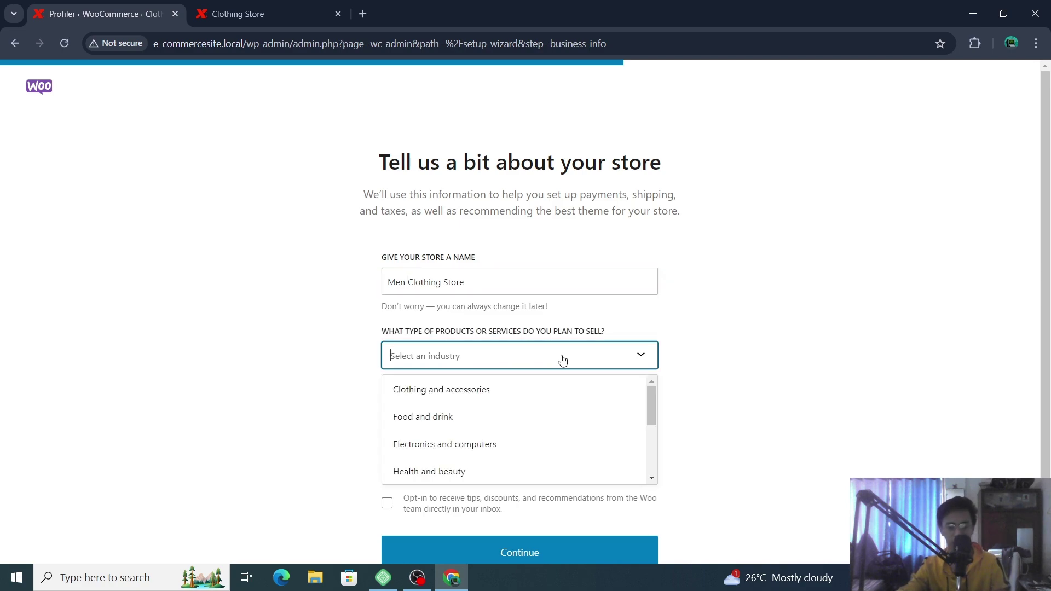
left_click(543, 390)
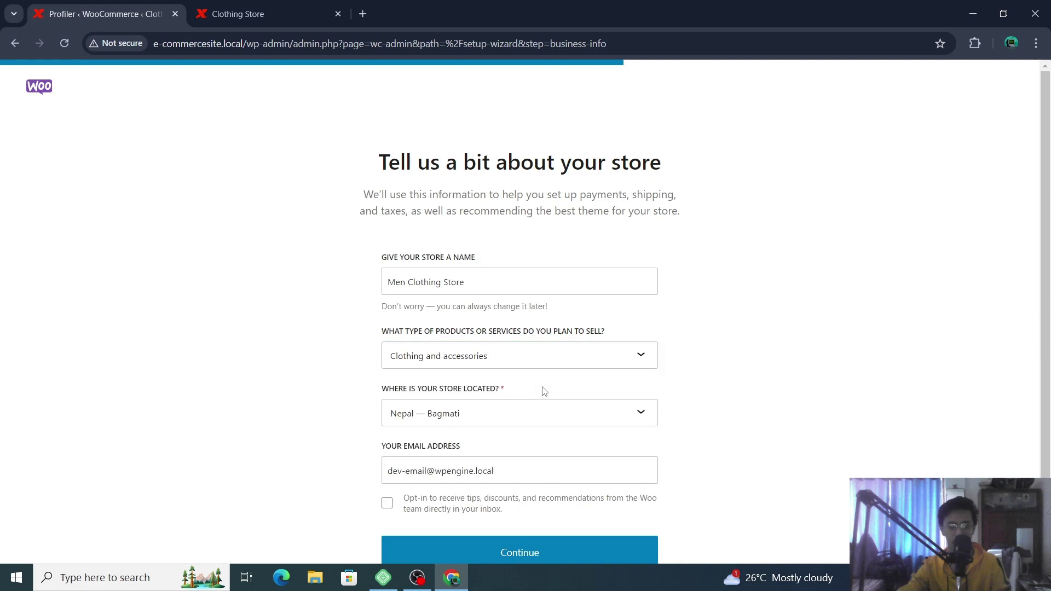
- Review the store location list and keep Nepal — Bagmati as the location
left_click(576, 412)
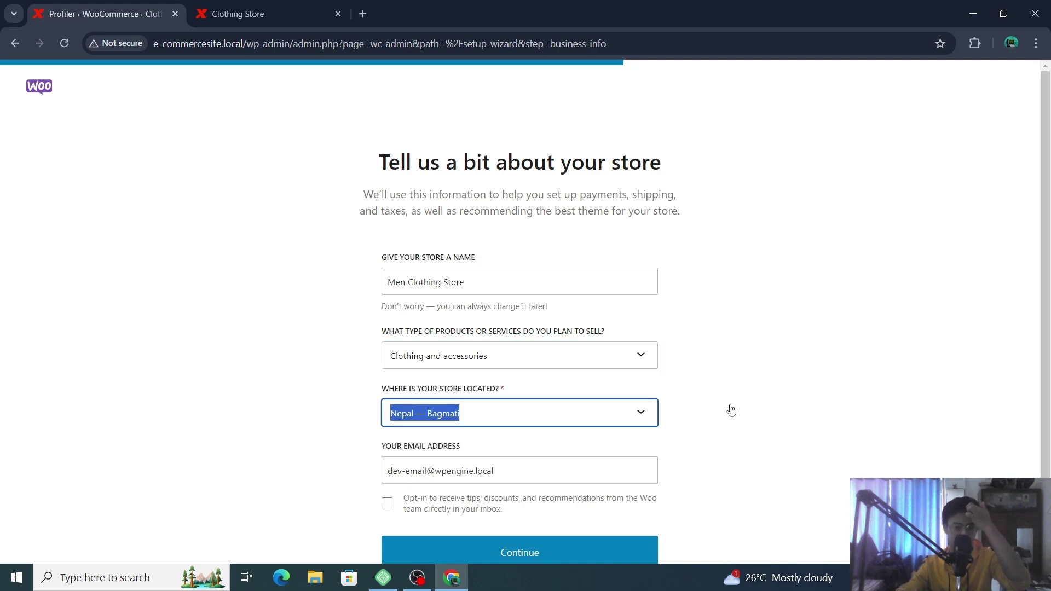
left_click(643, 418)
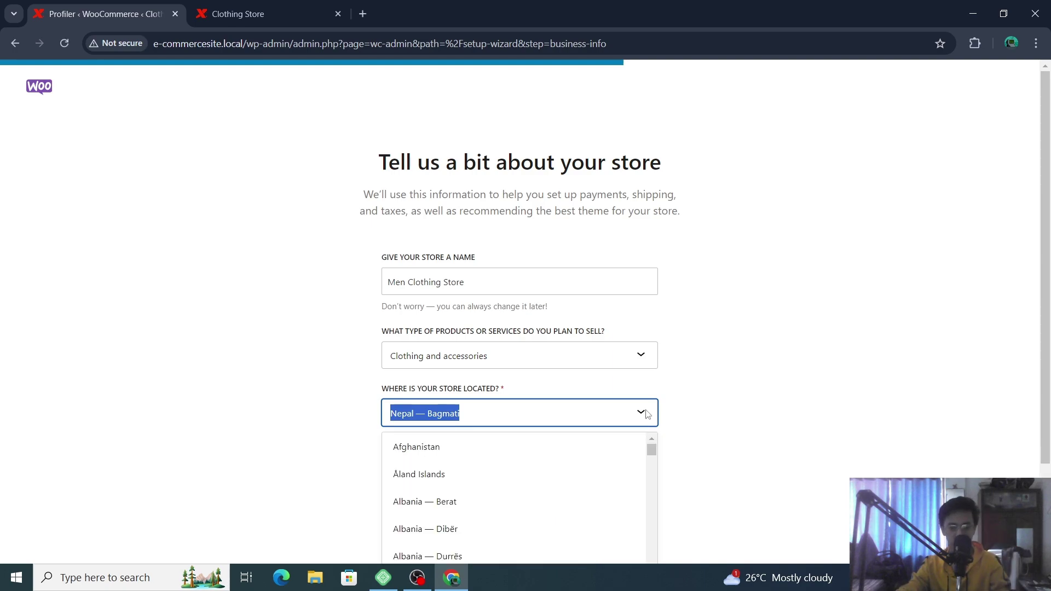
scroll(560, 486, "down", 2)
left_click(798, 408)
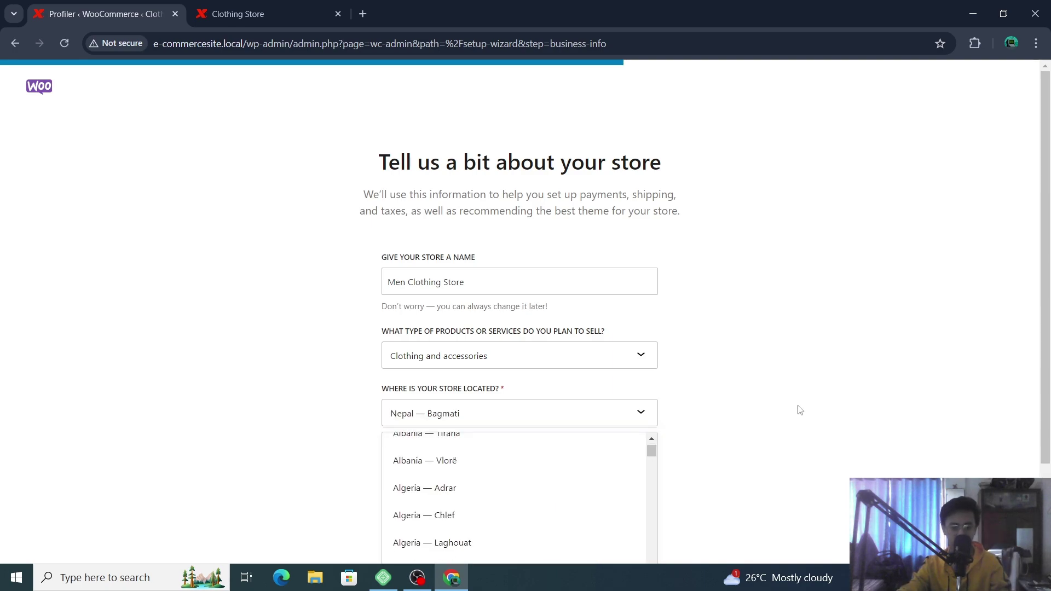
left_click(594, 411)
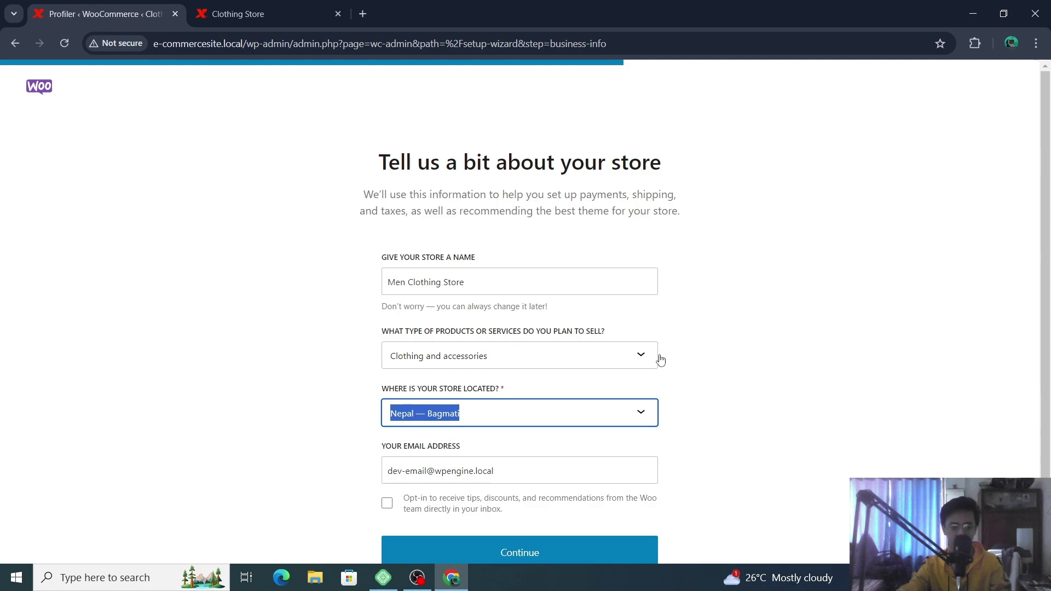
left_click(538, 414)
left_click(538, 299)
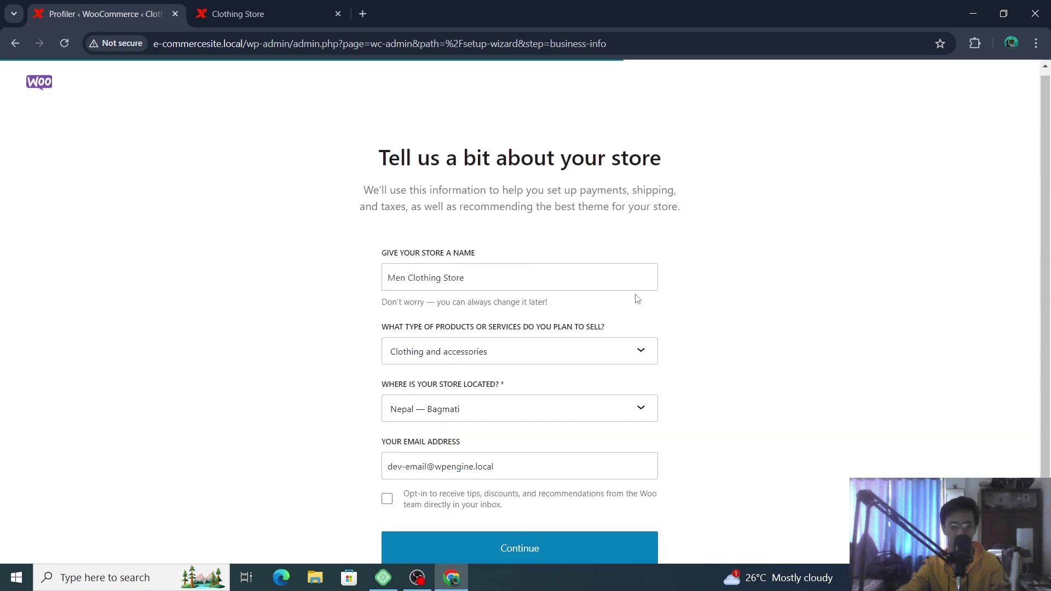
left_click(499, 411)
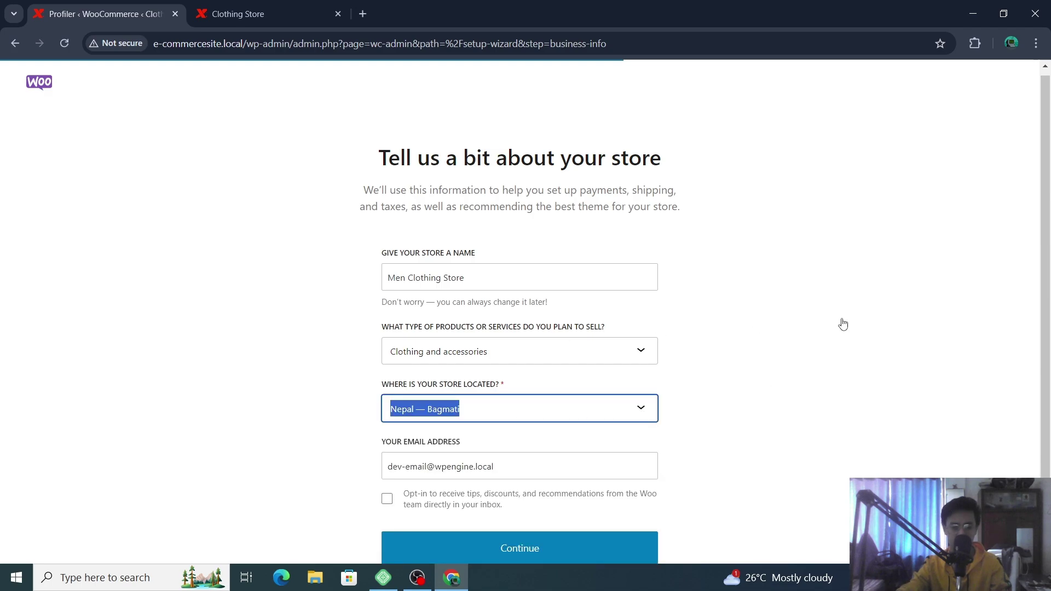
left_click(656, 412)
scroll(541, 463, "down", 6)
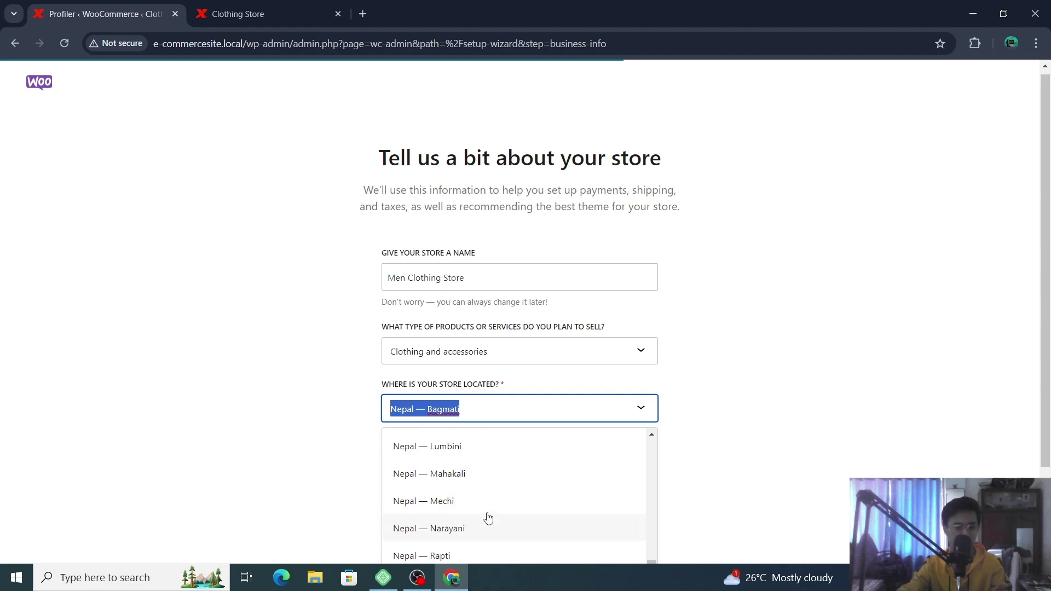
scroll(485, 501, "up", 3)
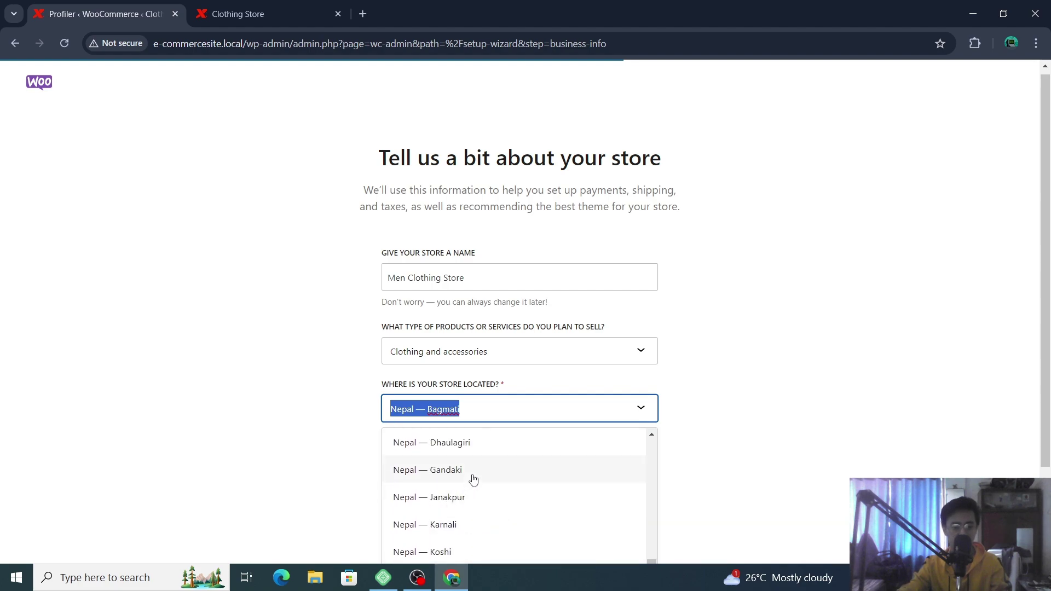
left_click(827, 406)
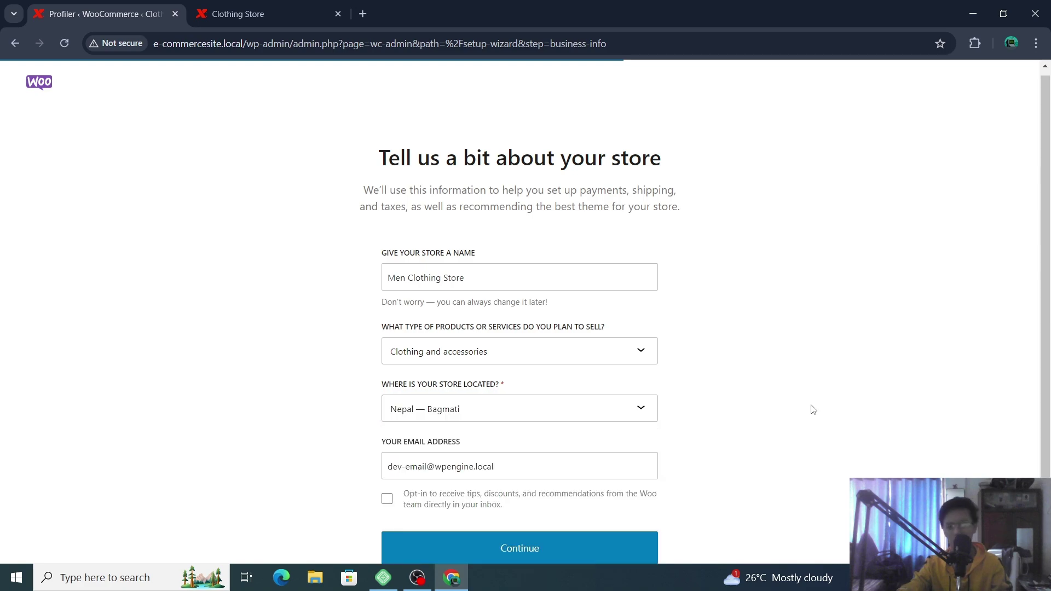
- Leave the store e-mail address unchanged and submit the store details
left_click(516, 465)
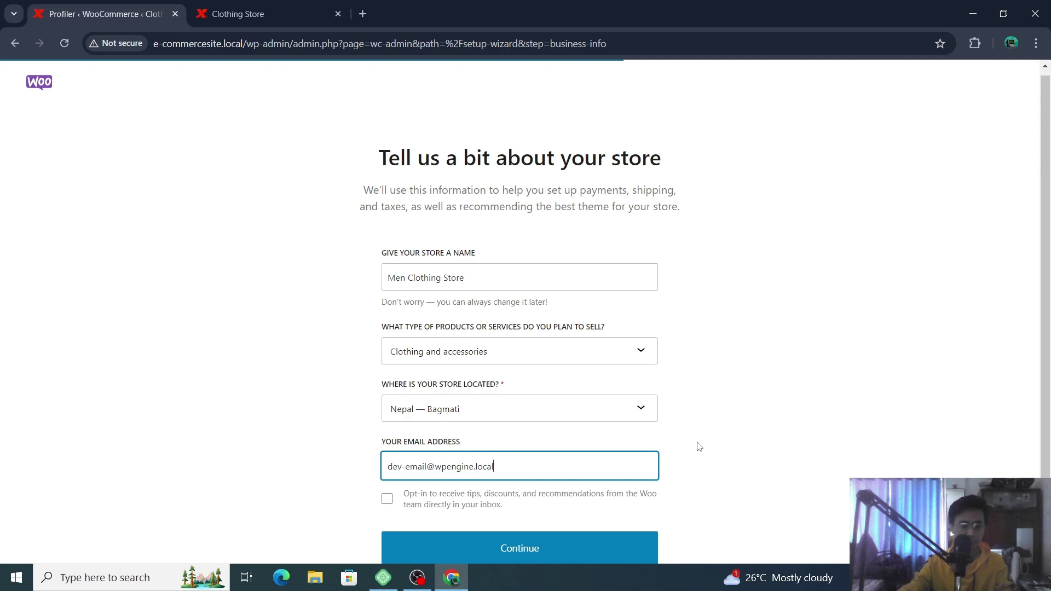
triple_click(583, 463)
left_click(812, 447)
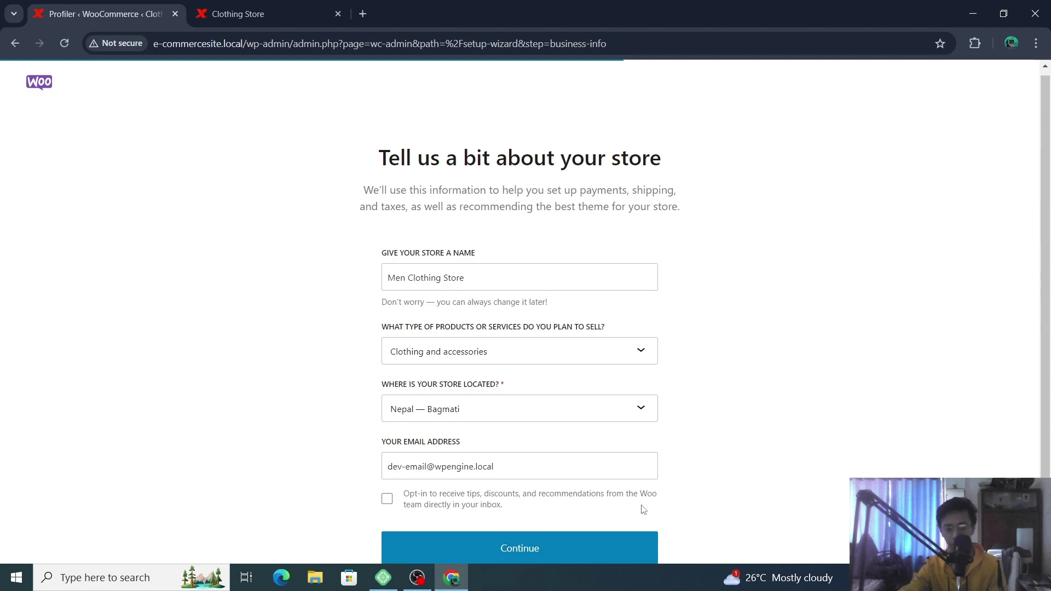
left_click(544, 554)
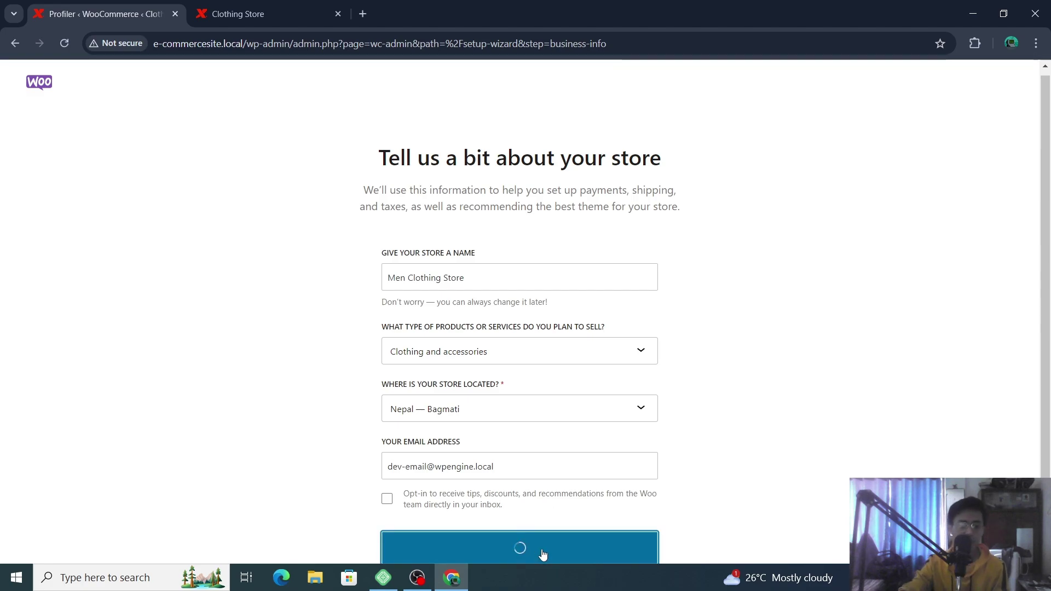
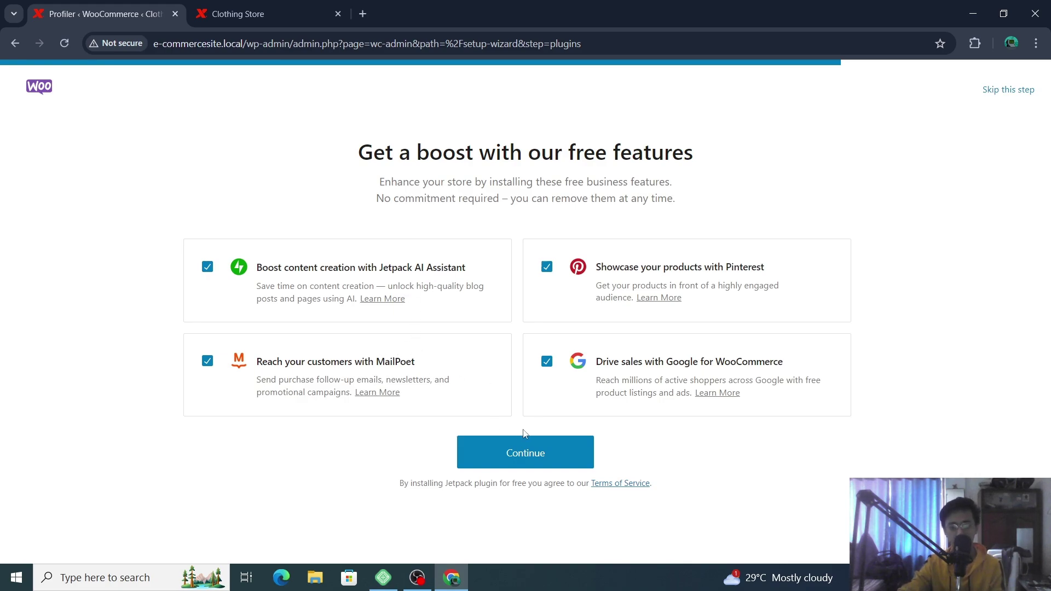
- Finish the WooCommerce setup wizard with all four free features kept ticked
left_click(534, 457)
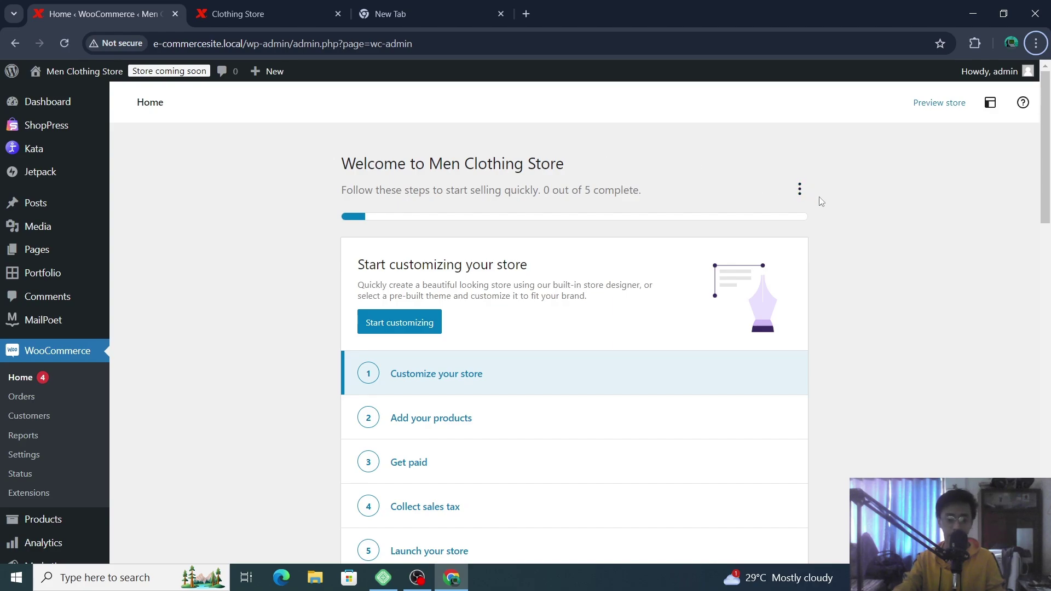
scroll(832, 252, "down", 5)
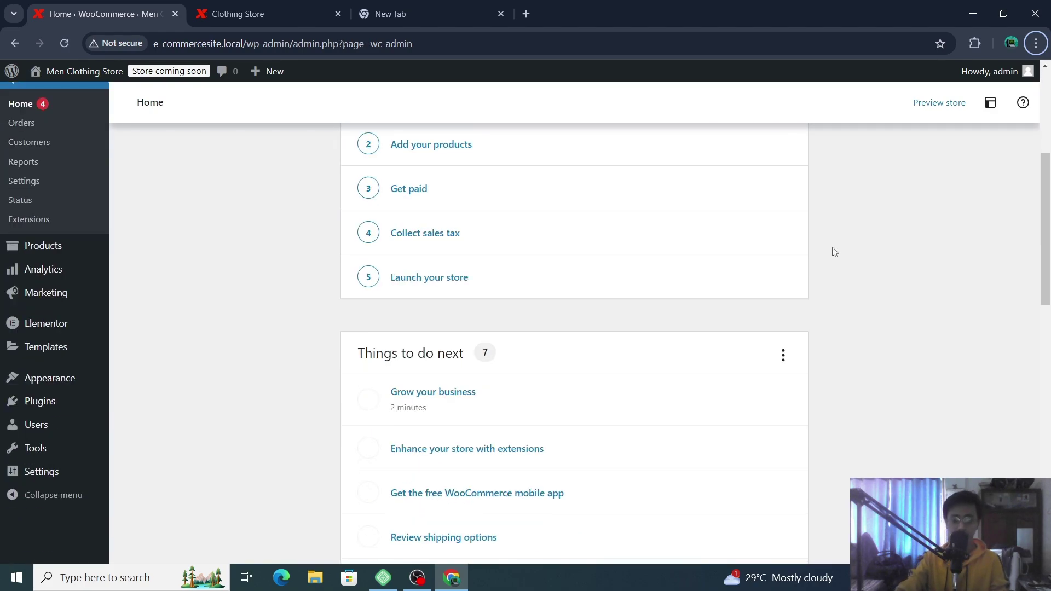
scroll(830, 251, "up", 3)
scroll(711, 202, "up", 3)
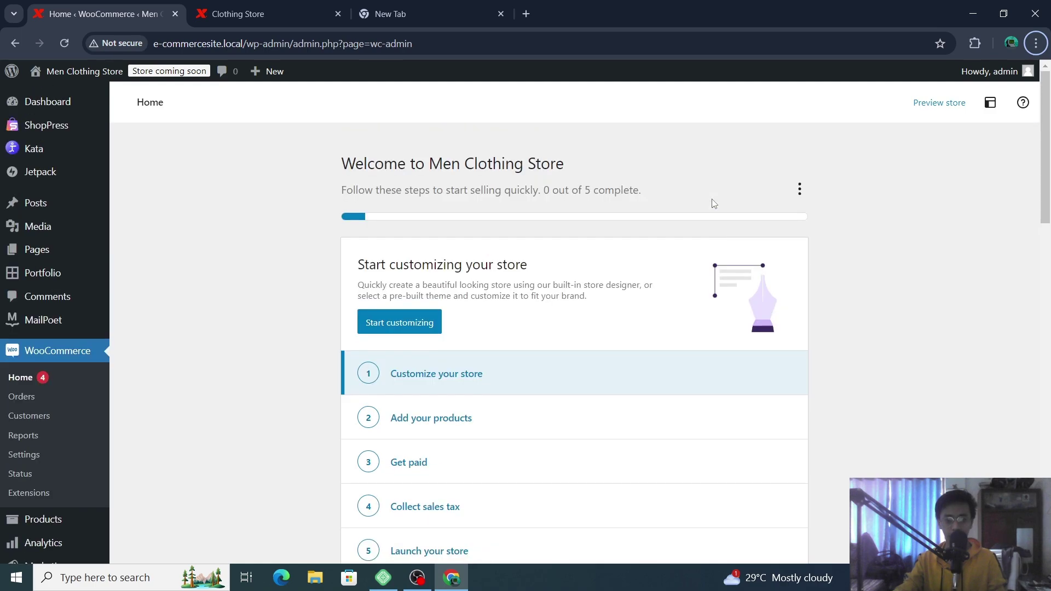
scroll(711, 201, "down", 4)
scroll(795, 234, "up", 3)
scroll(491, 192, "down", 4)
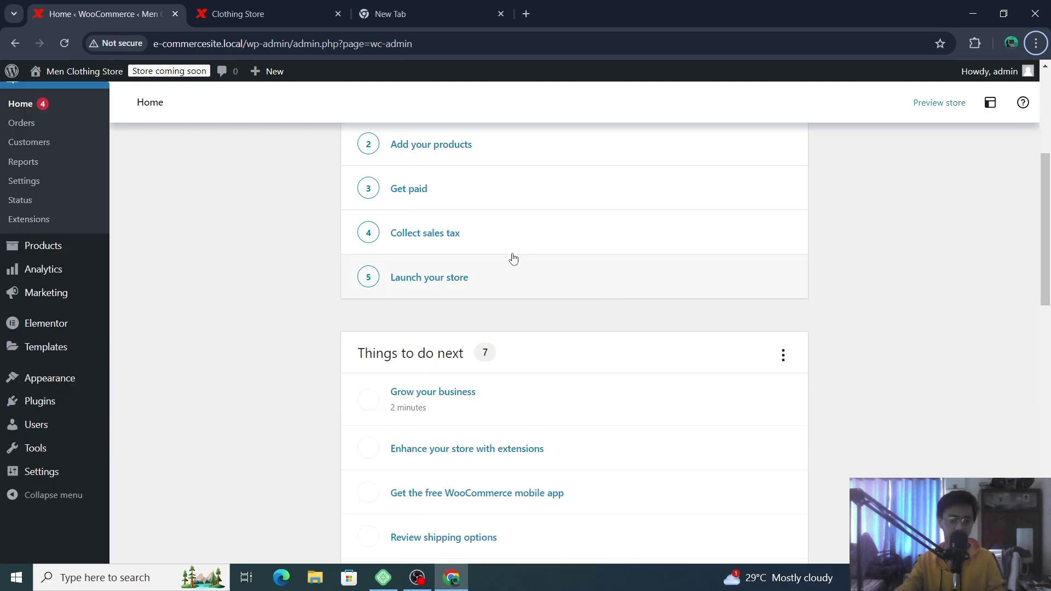
scroll(907, 249, "down", 6)
scroll(911, 252, "up", 3)
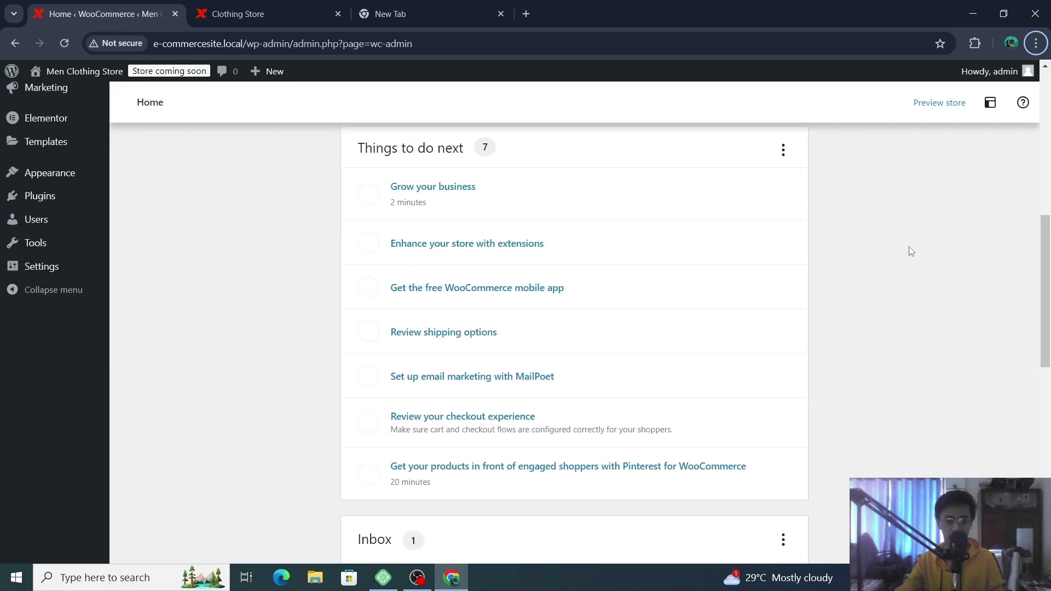
scroll(812, 258, "down", 6)
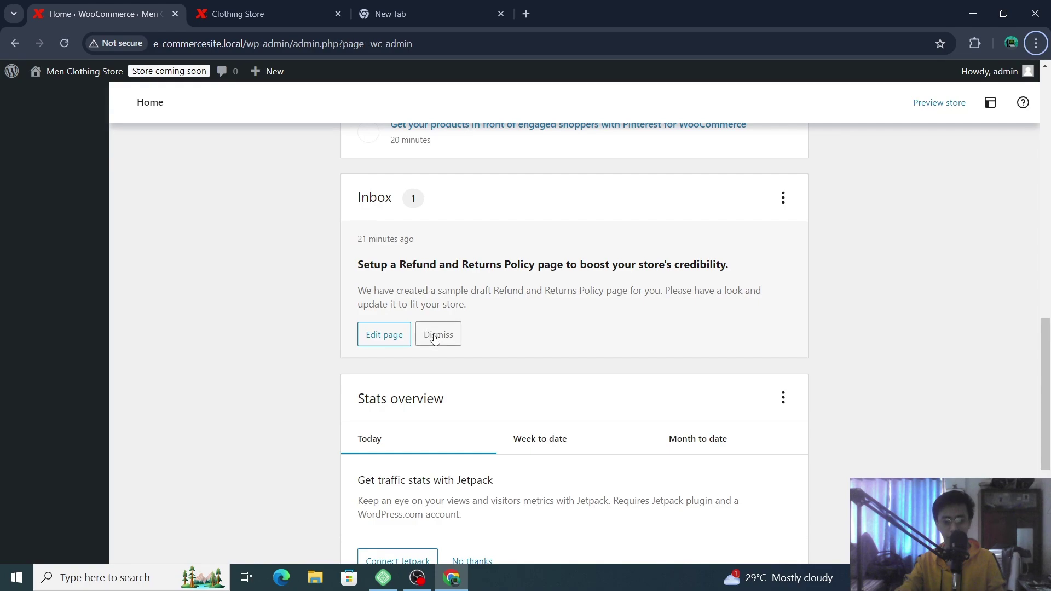
scroll(695, 331, "down", 4)
scroll(698, 331, "up", 10)
scroll(697, 329, "up", 2)
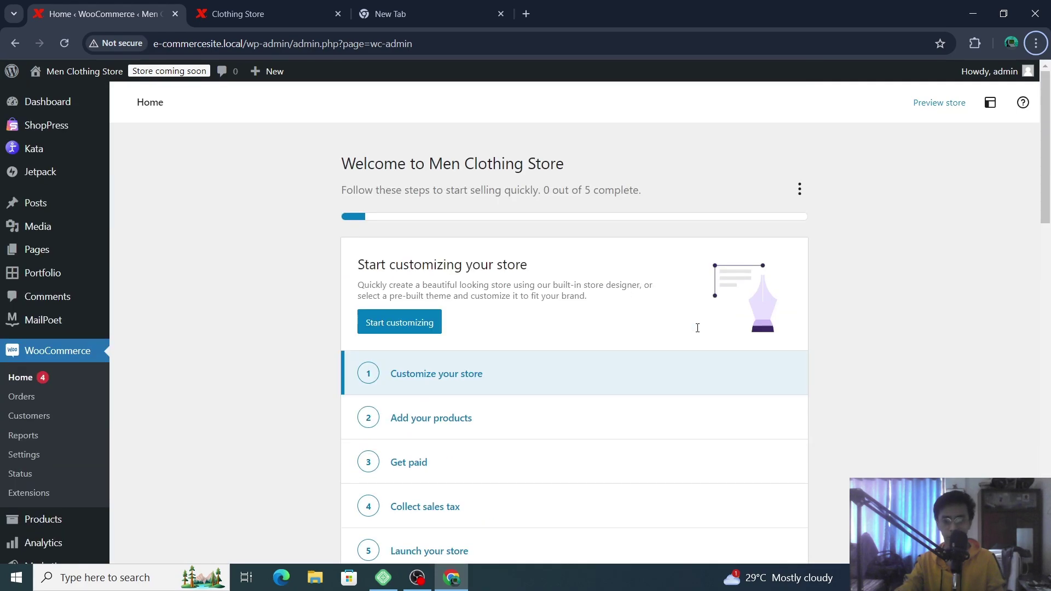
left_click(800, 189)
left_click(764, 175)
- Open the Kata Demo Importer from the admin sidebar's Kata menu
mouse_move(57, 104)
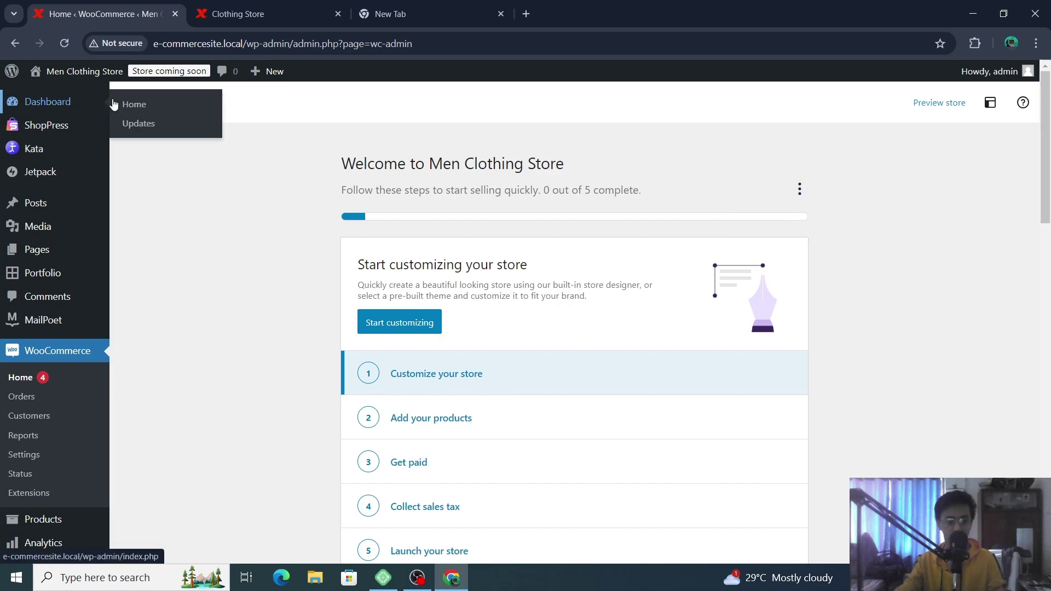
mouse_move(87, 77)
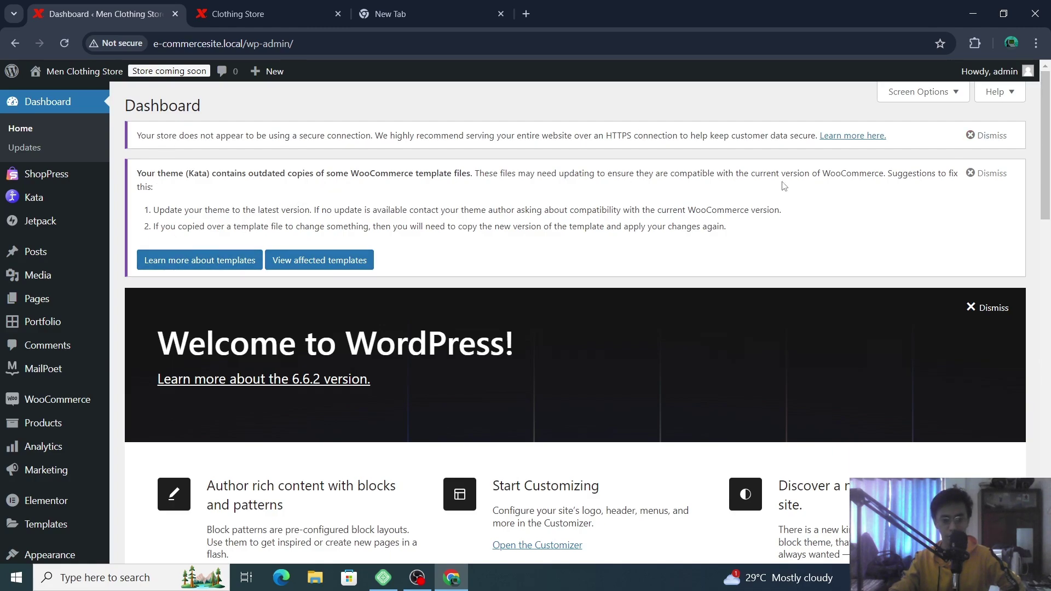
scroll(293, 164, "down", 1)
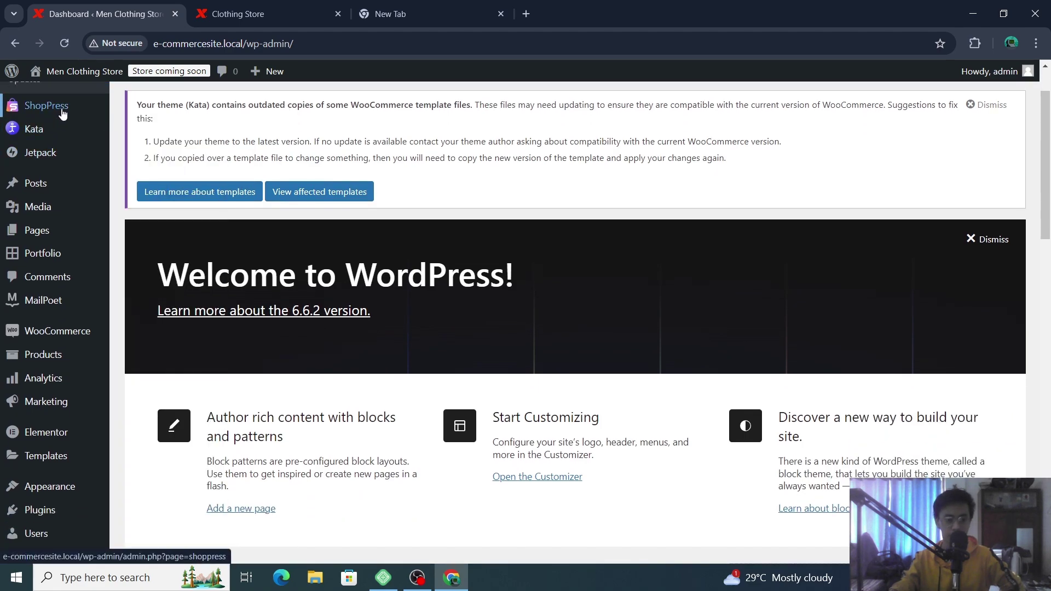
mouse_move(55, 130)
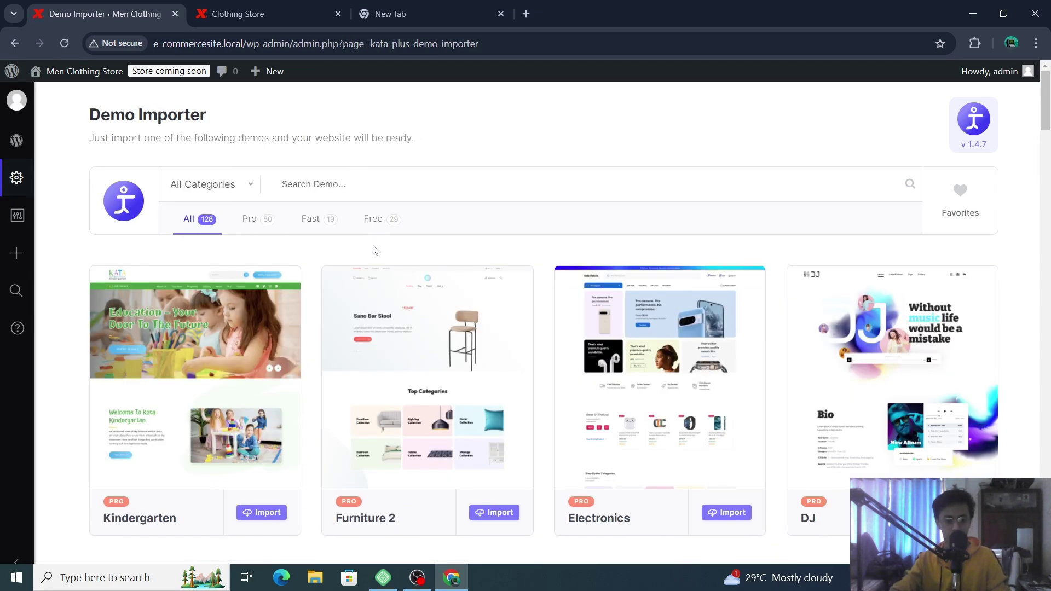
- Filter the demos to Free and start importing the Shop - Free demo
left_click(378, 218)
mouse_move(214, 392)
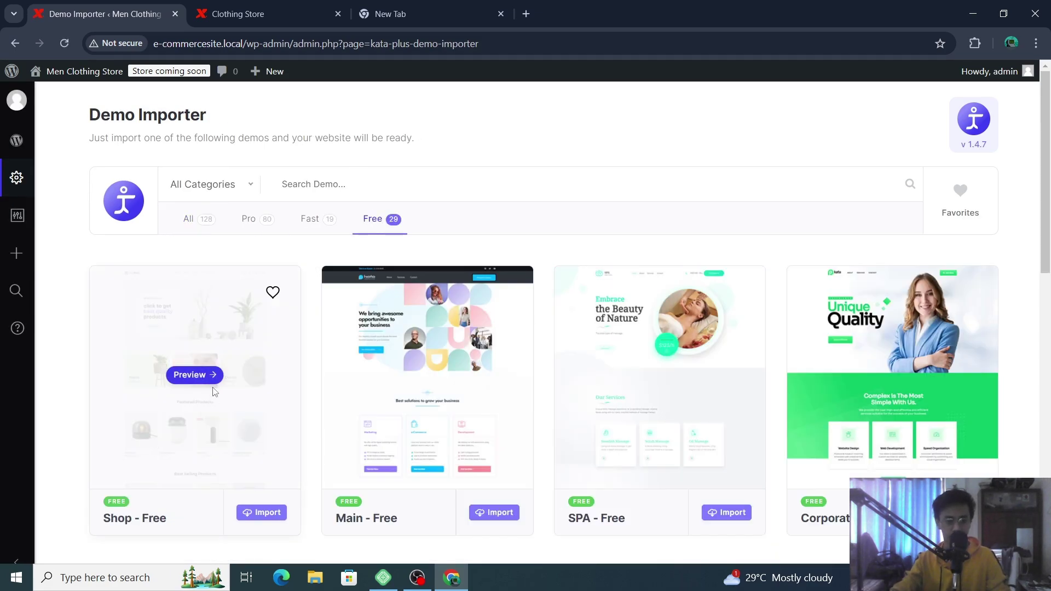
left_click(268, 512)
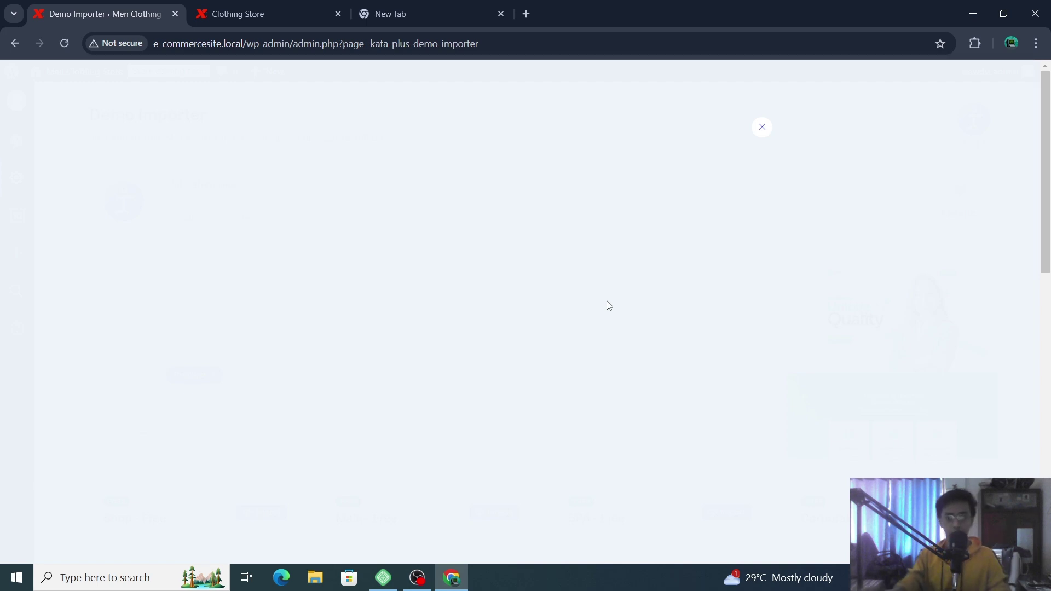
- Close the stalled blank Shop - Free import window and return to the Main - Free demo
scroll(618, 291, "down", 5)
scroll(622, 291, "down", 10)
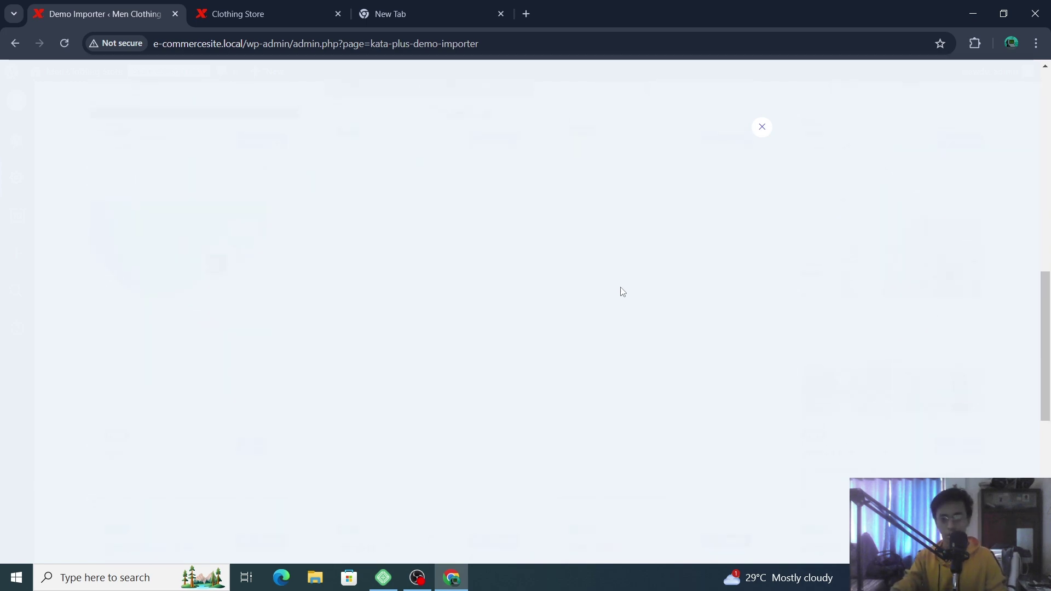
scroll(622, 292, "down", 8)
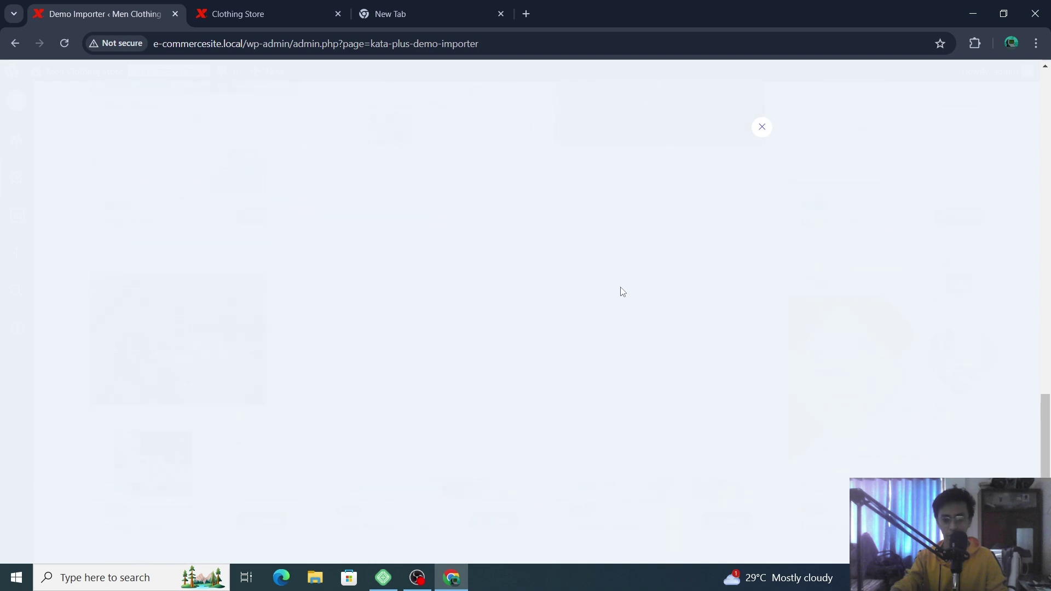
scroll(623, 291, "up", 12)
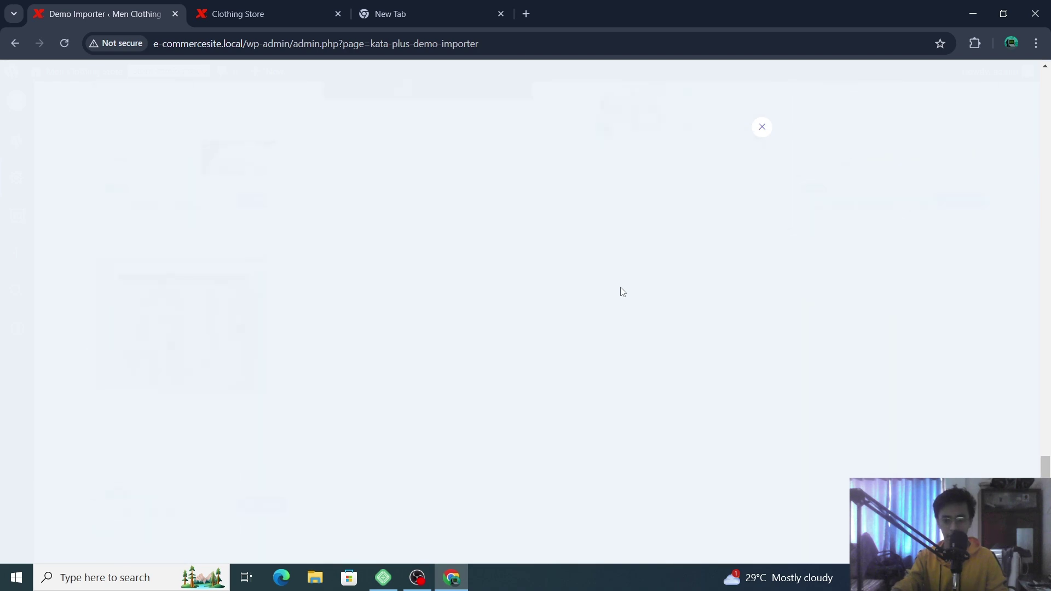
scroll(562, 252, "up", 6)
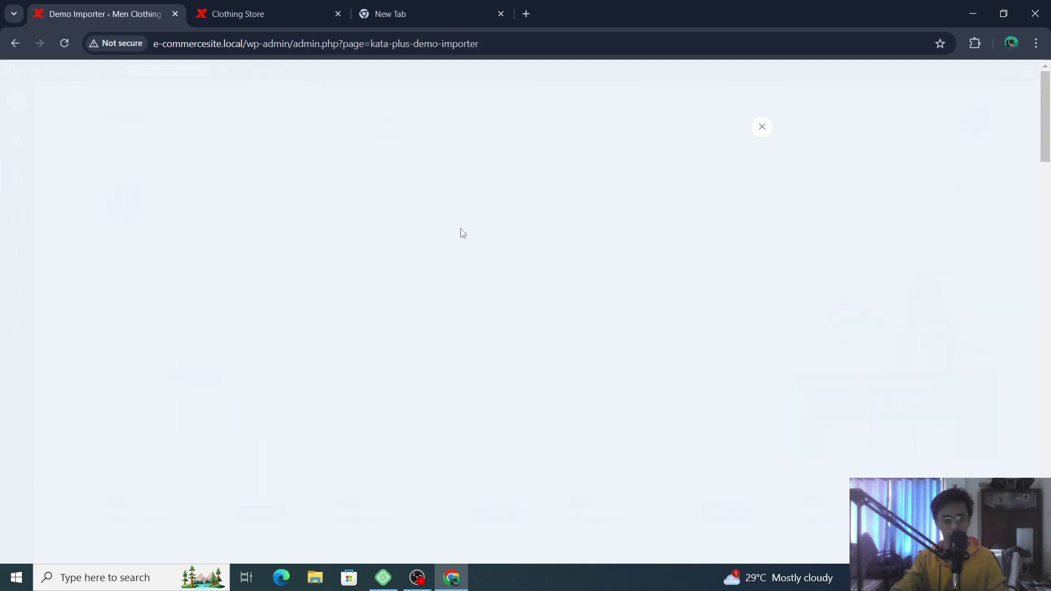
scroll(408, 220, "down", 6)
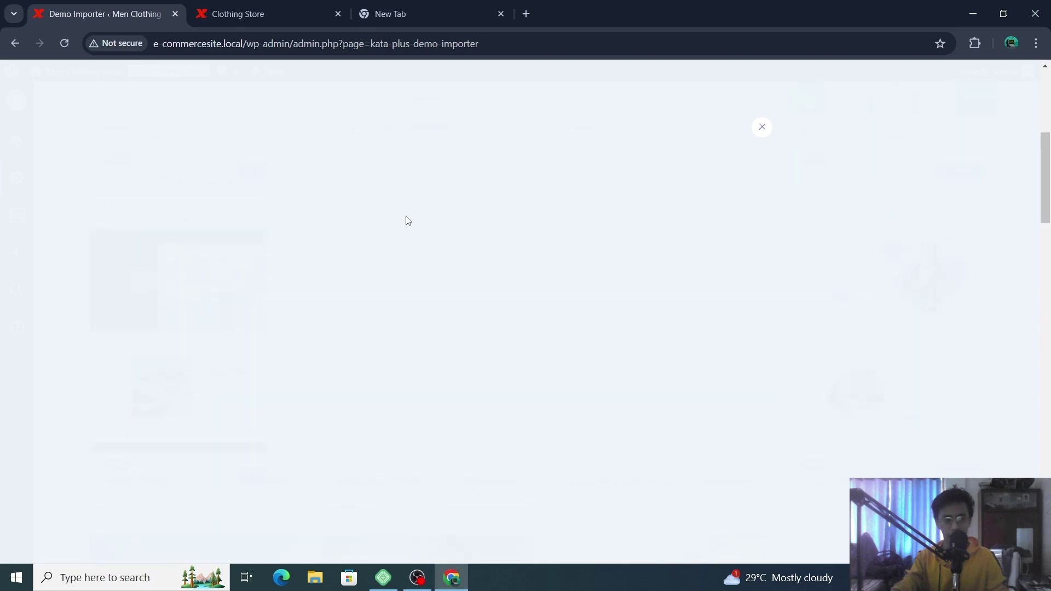
scroll(556, 191, "down", 2)
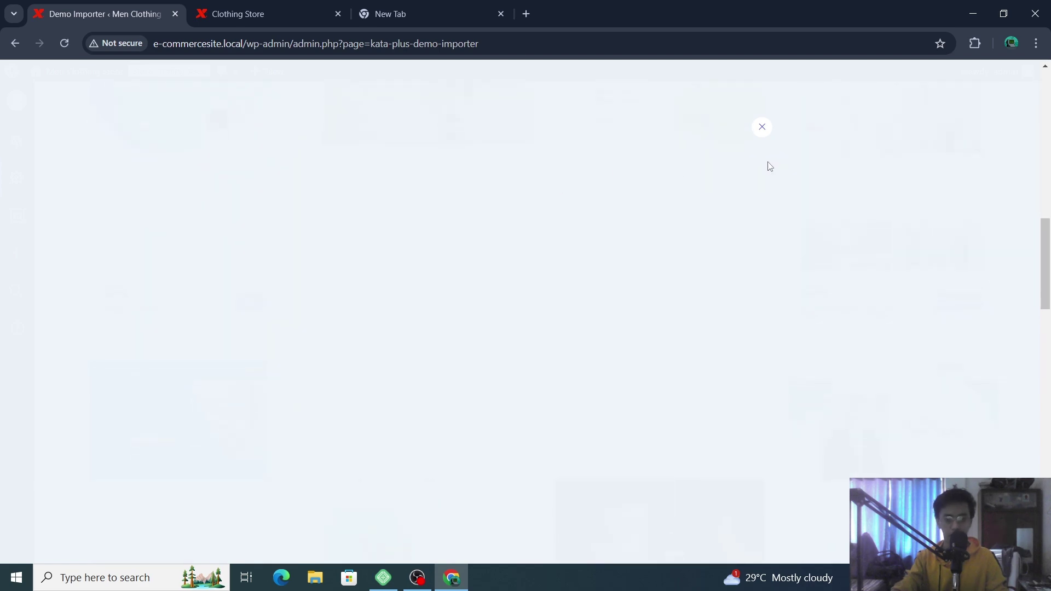
left_click(761, 126)
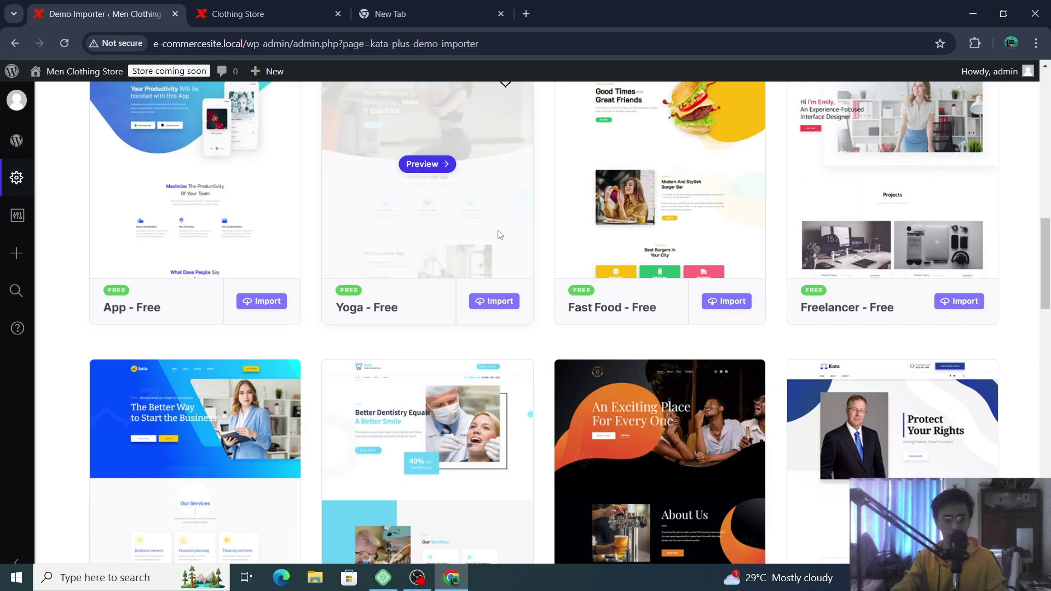
scroll(495, 235, "up", 3)
scroll(604, 350, "up", 5)
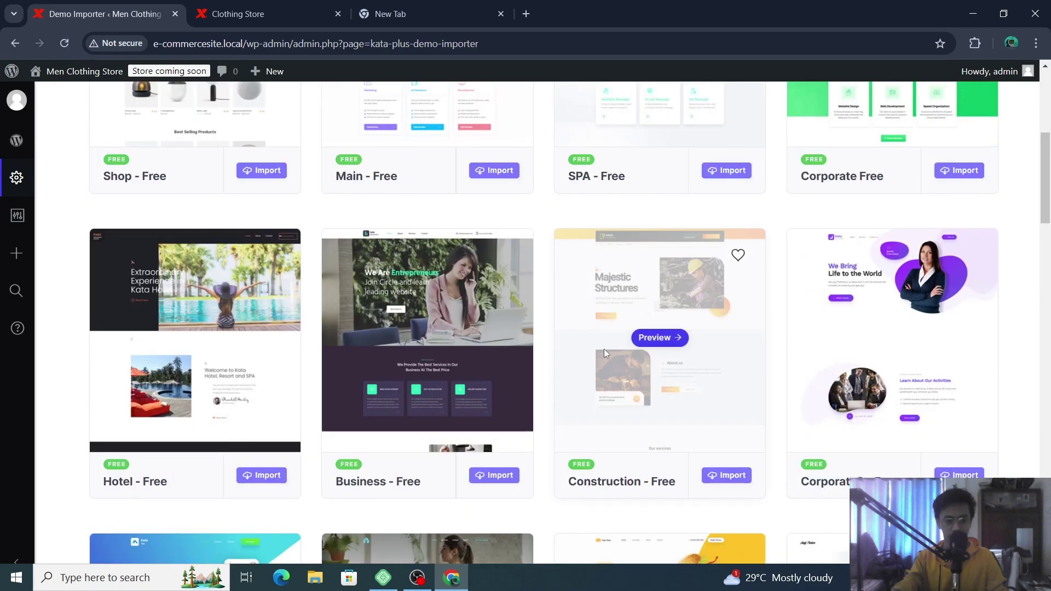
scroll(386, 379, "up", 5)
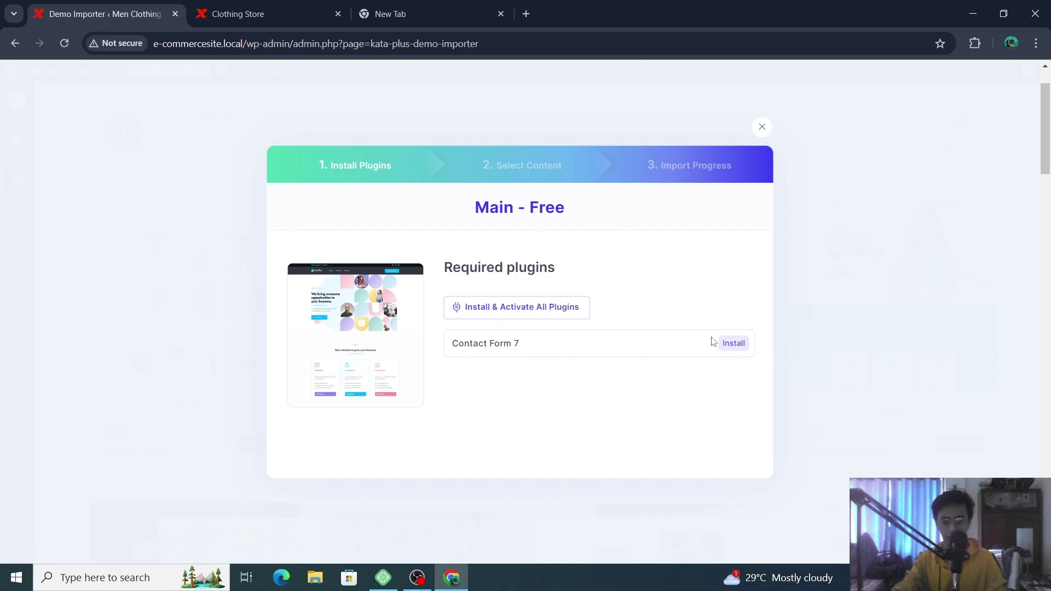
- Install and activate Contact Form 7, the plugin the Main - Free demo requires
left_click(520, 313)
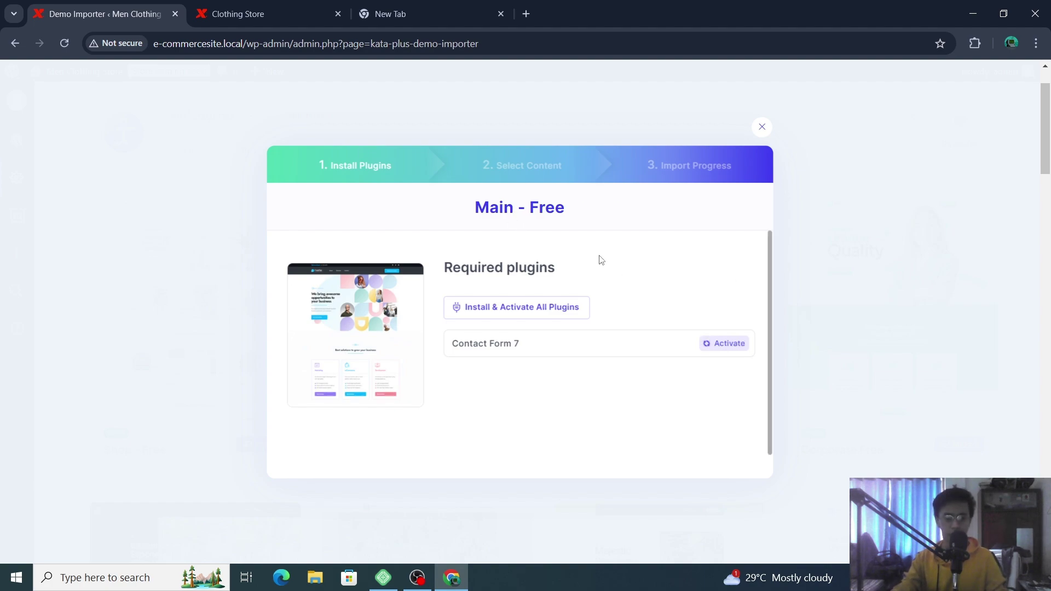
scroll(730, 288, "up", 2)
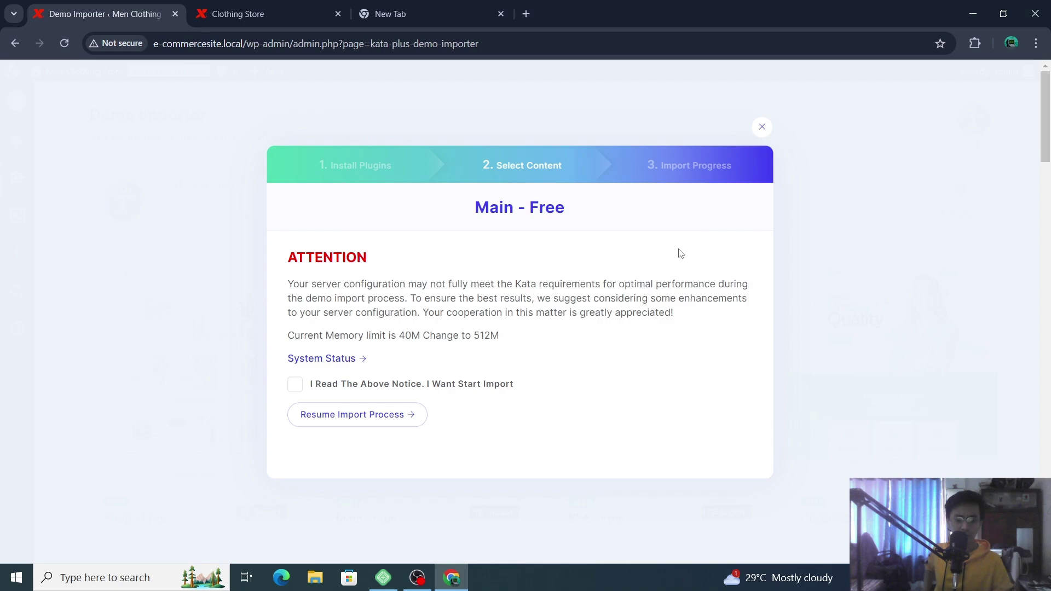
- Acknowledge the 40M memory-limit notice, resume the import, and tick All content types
left_click(527, 167)
left_click(688, 166)
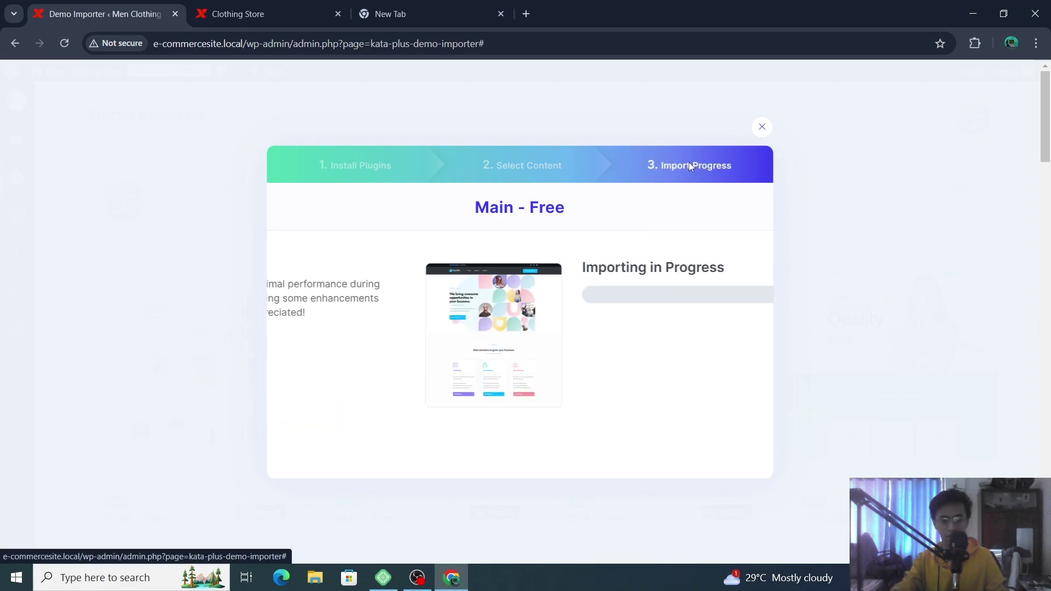
left_click(540, 174)
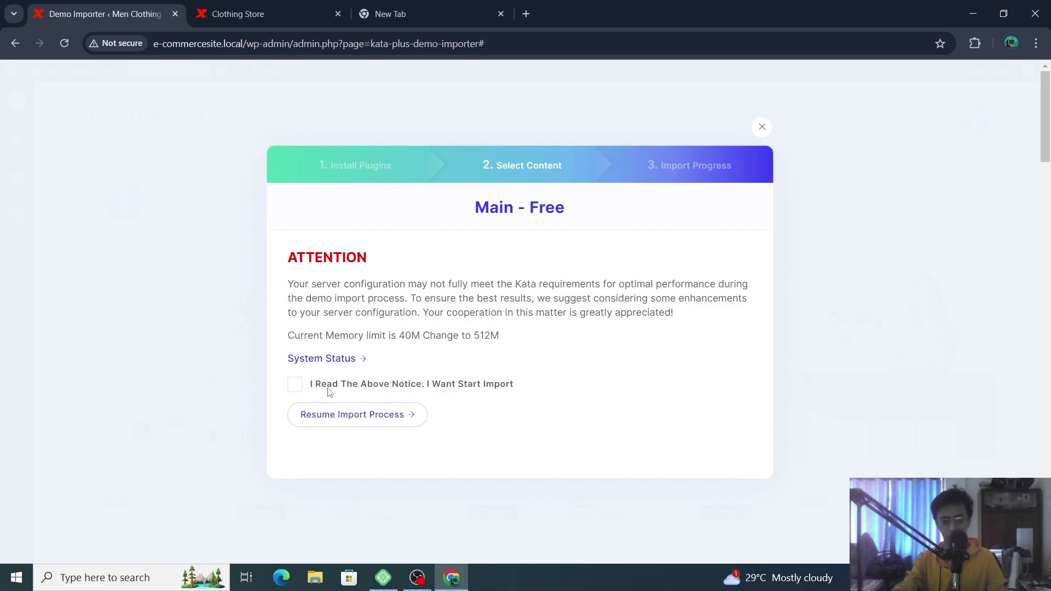
double_click(401, 335)
left_click(296, 386)
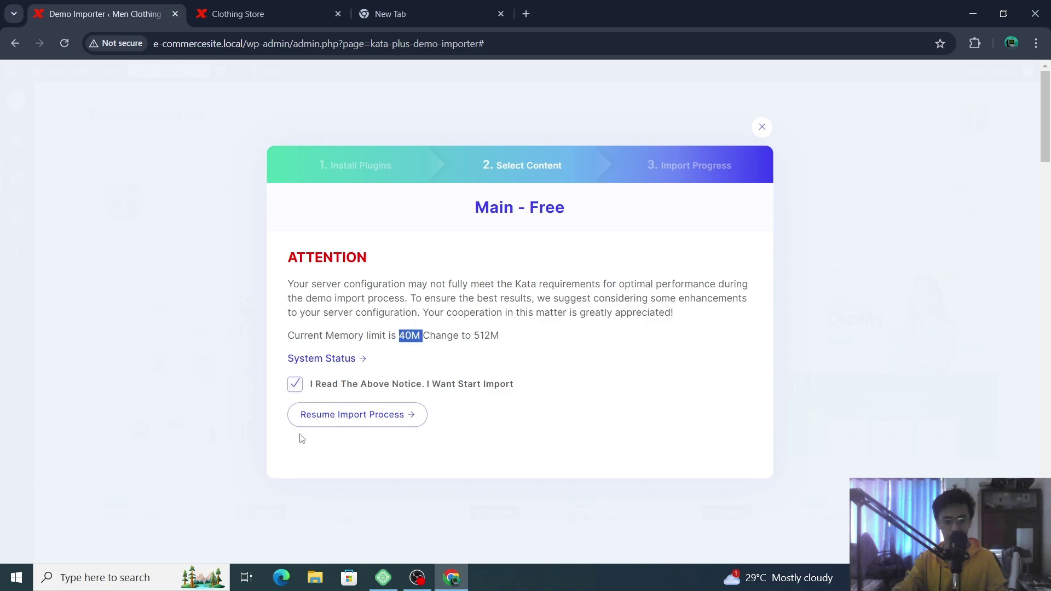
left_click(312, 419)
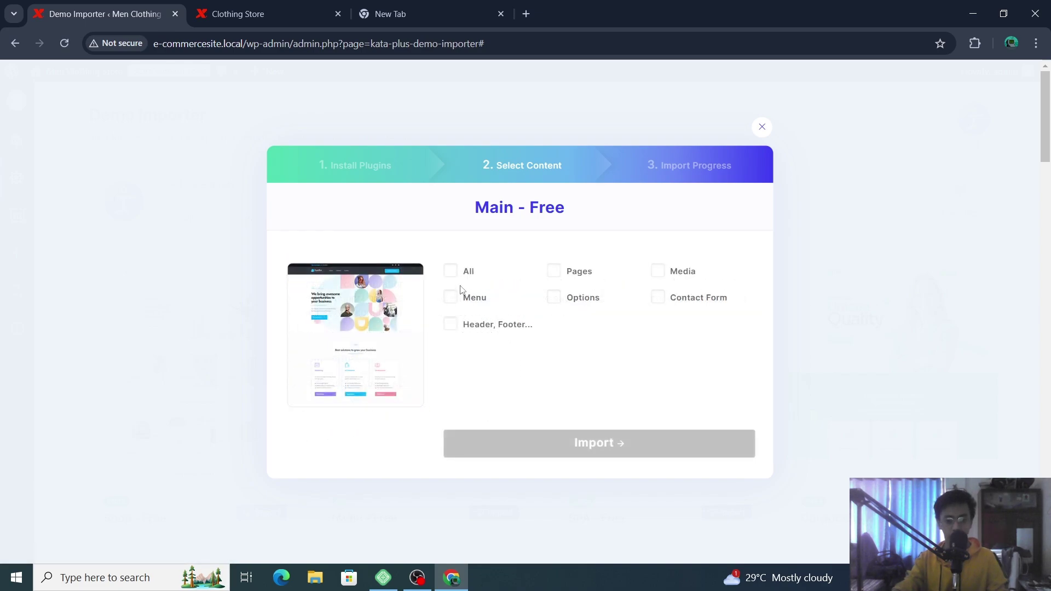
left_click(451, 272)
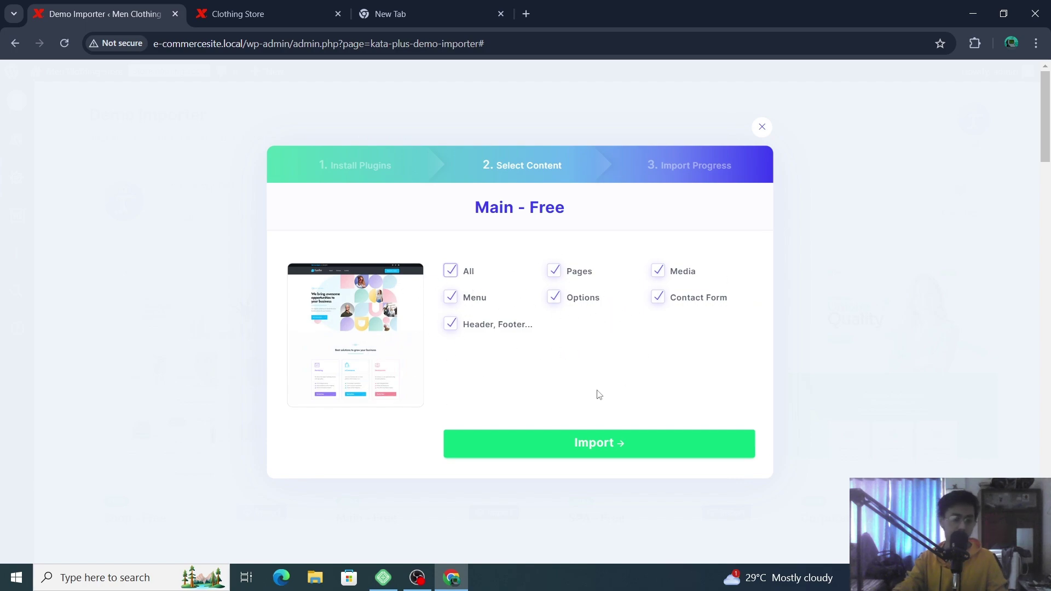
- Import the Main - Free demo content and open the resulting live website
left_click(648, 443)
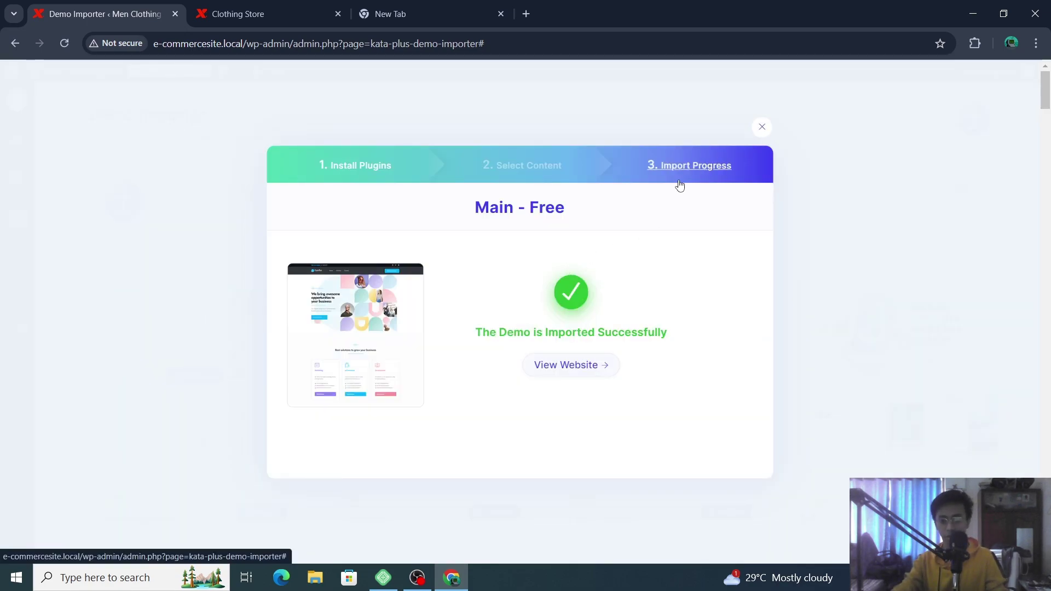
left_click(562, 368)
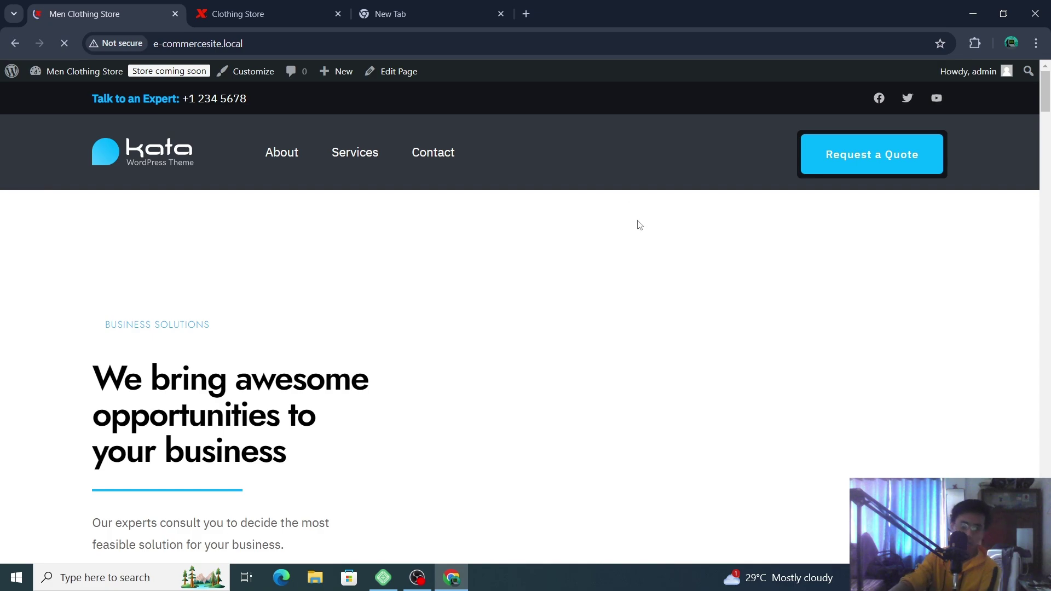
- Scroll the Kata homepage from hero to stats band, then return to the admin Dashboard
scroll(644, 224, "down", 7)
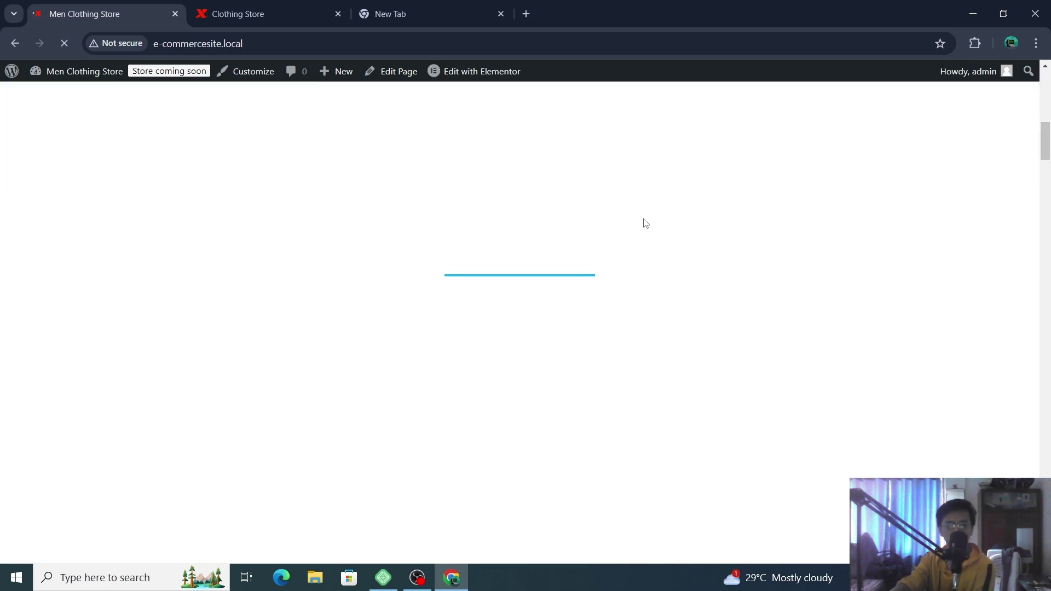
scroll(644, 223, "up", 8)
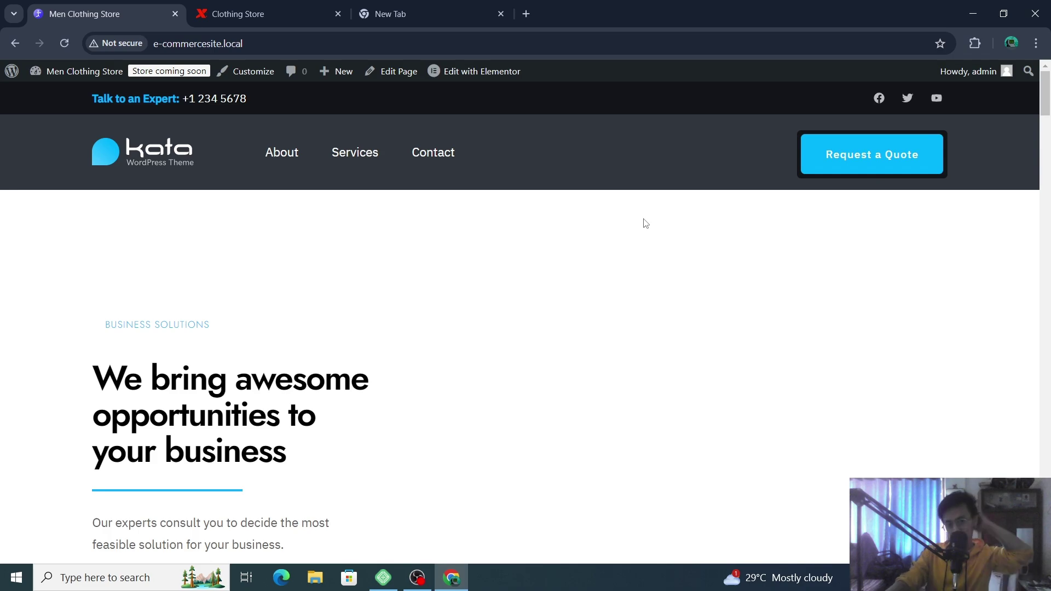
scroll(643, 224, "down", 18)
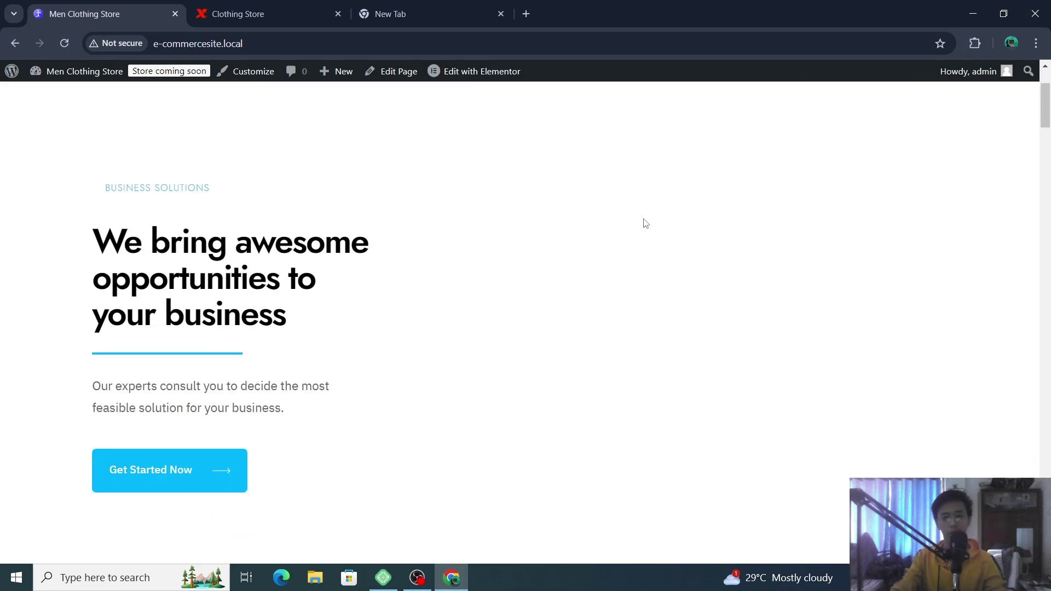
scroll(644, 224, "down", 12)
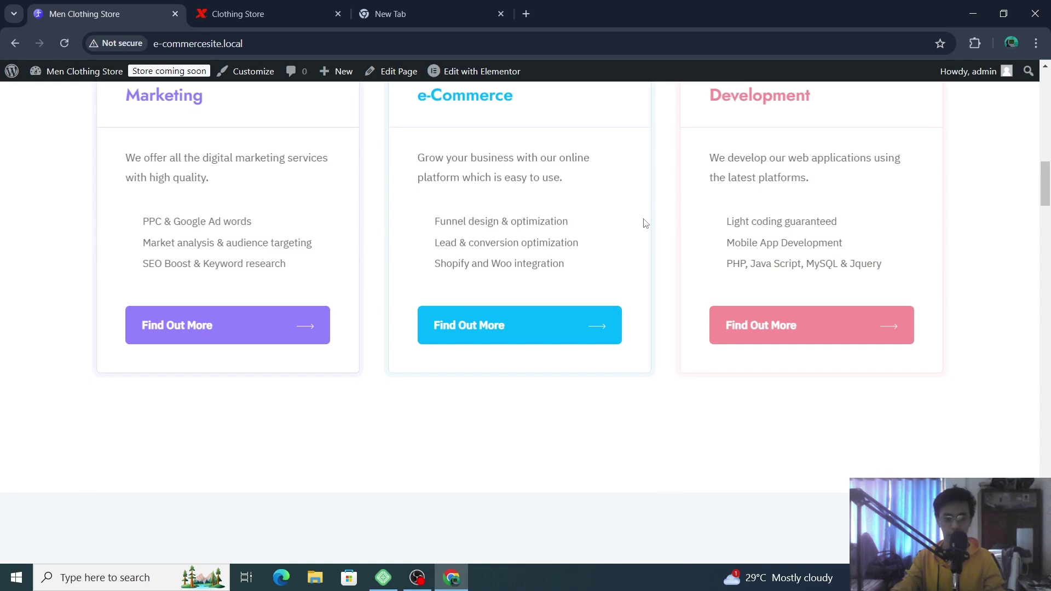
scroll(644, 223, "up", 5)
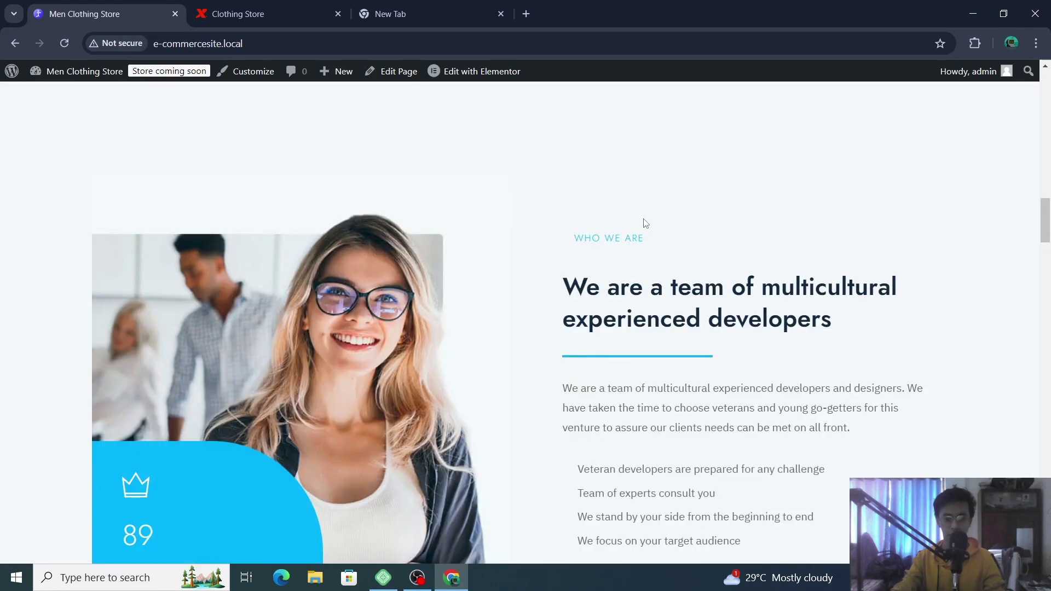
scroll(645, 223, "down", 12)
scroll(644, 224, "down", 4)
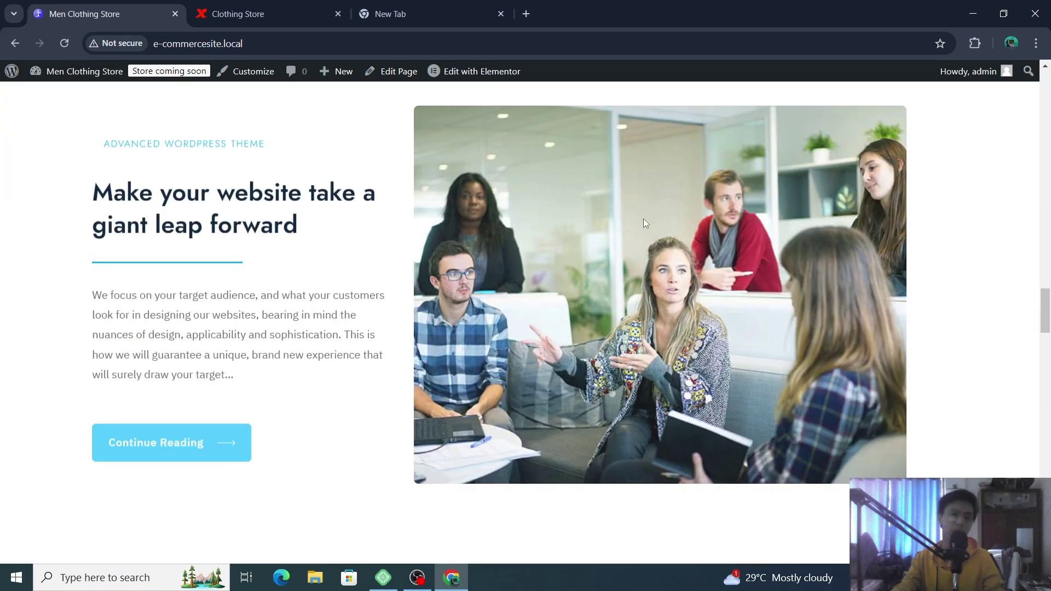
scroll(643, 223, "up", 8)
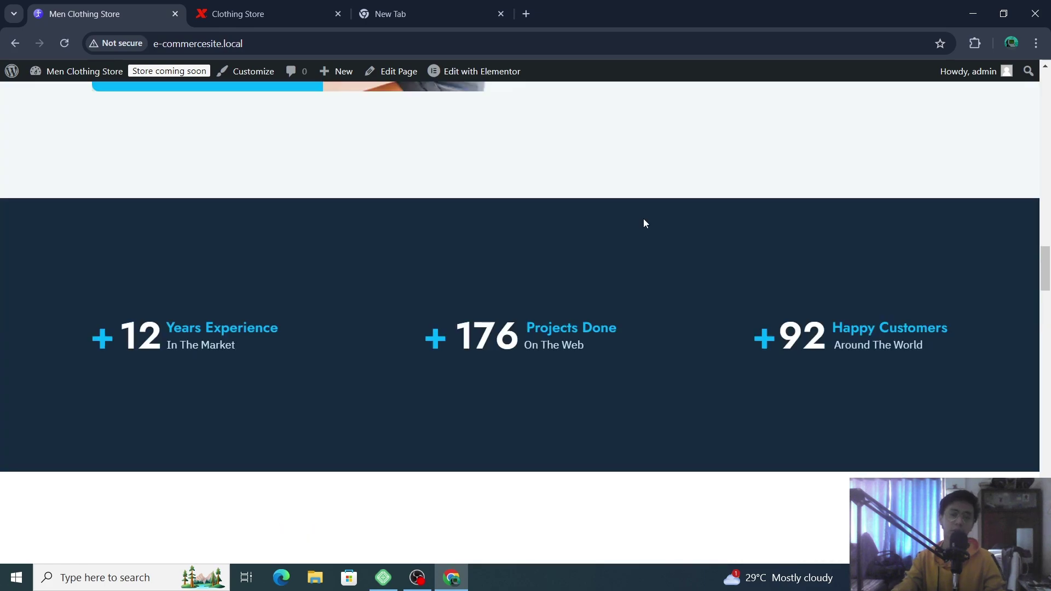
scroll(644, 222, "up", 10)
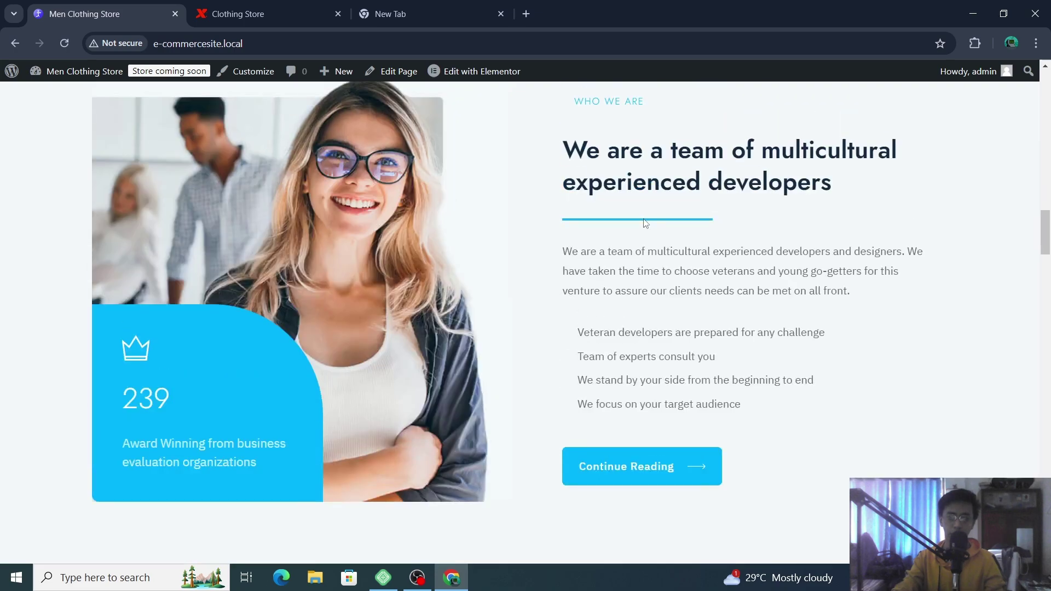
scroll(645, 223, "up", 10)
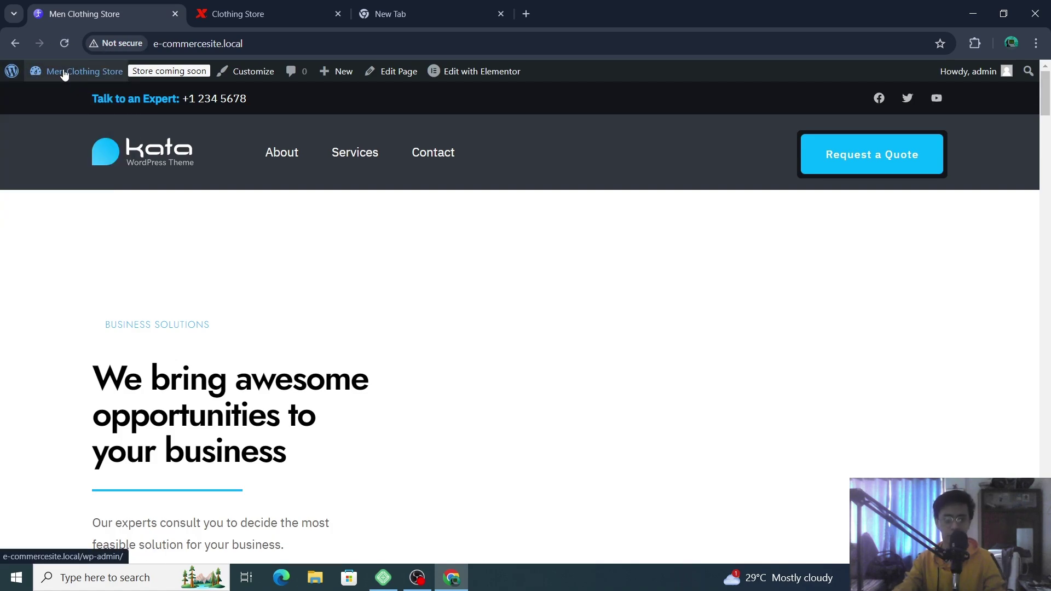
mouse_move(61, 94)
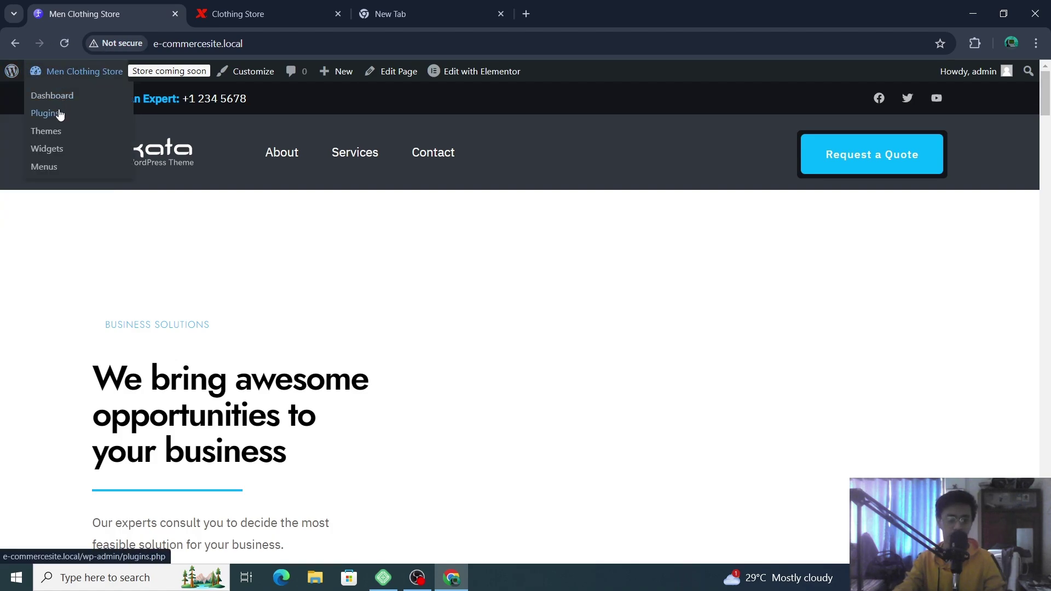
left_click(74, 98)
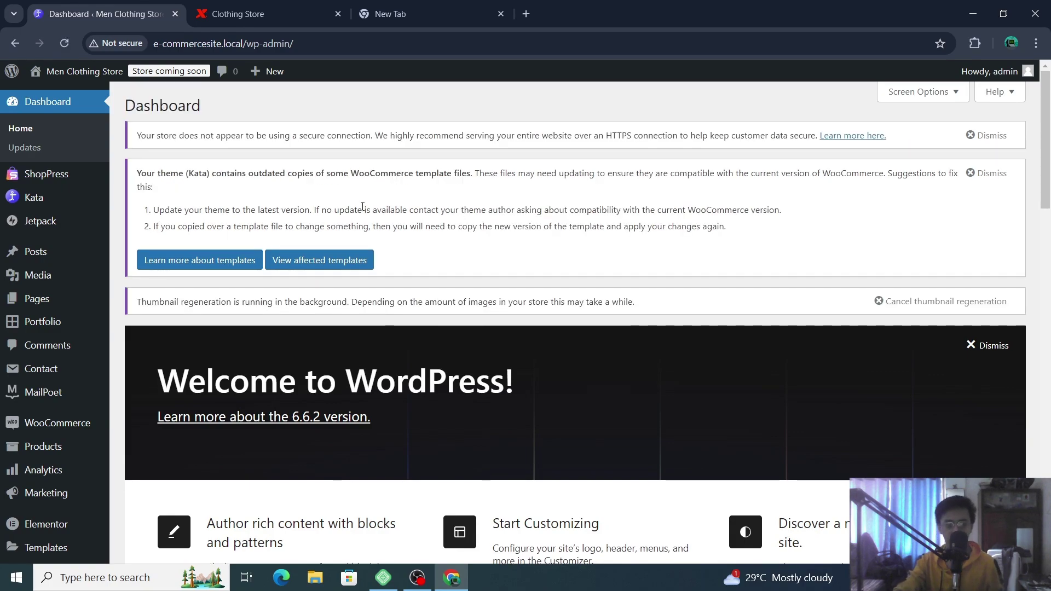
- Open the ShopPress settings page from the admin sidebar
left_click(70, 178)
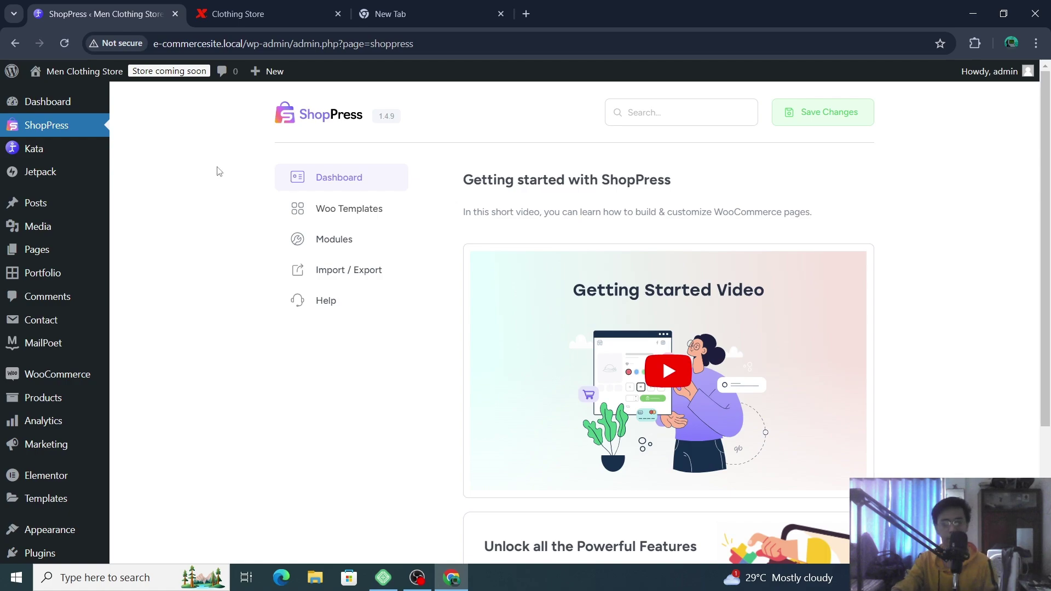
scroll(648, 246, "down", 3)
scroll(648, 247, "up", 2)
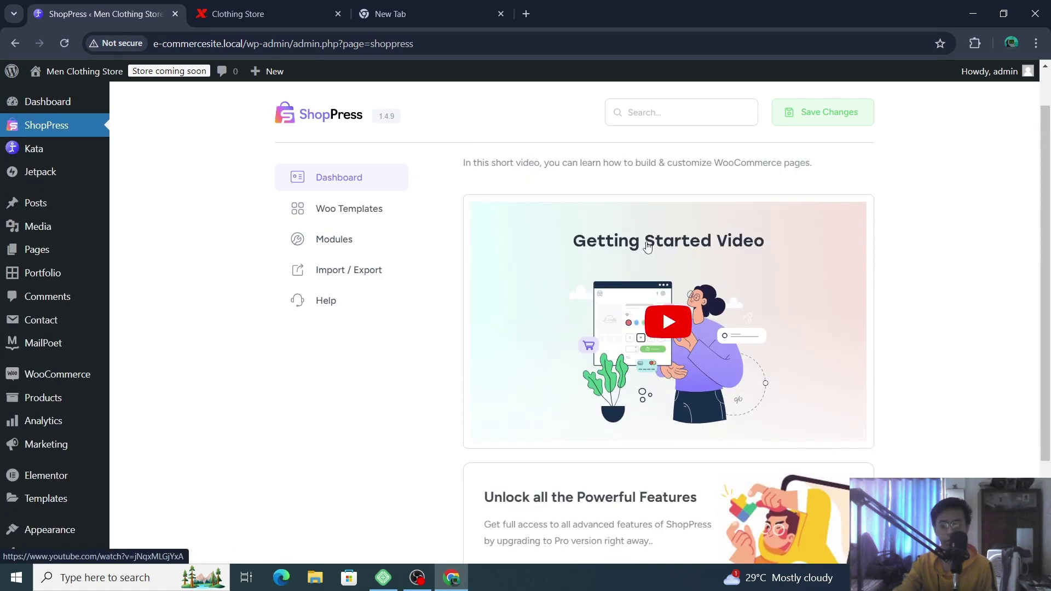
scroll(648, 246, "up", 1)
- Show the Woo Templates and browse the Product Single, Shop, Checkout and Cart cards
left_click(372, 218)
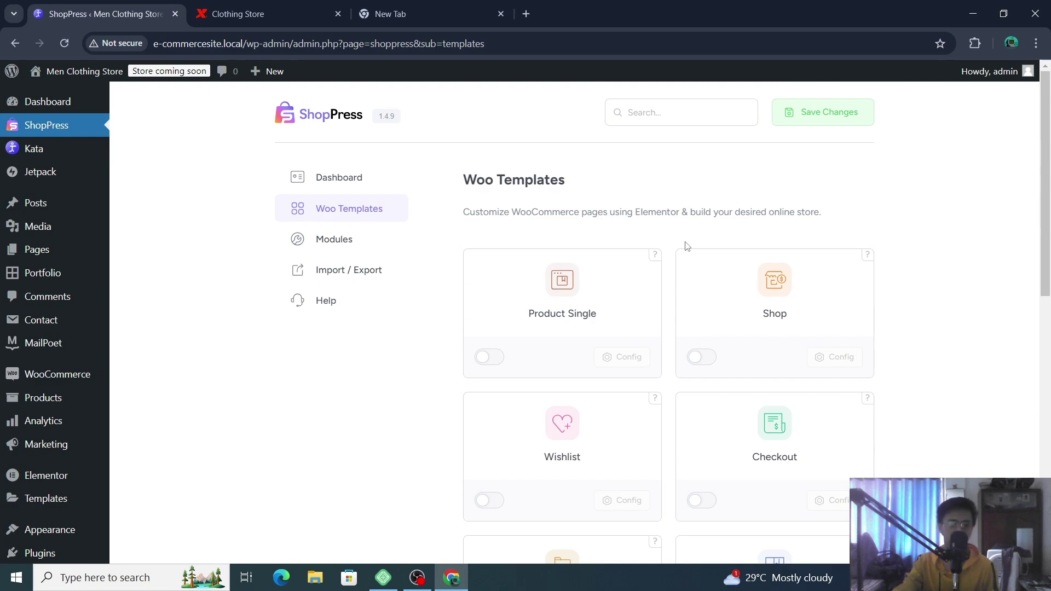
scroll(826, 232, "down", 3)
scroll(845, 218, "up", 3)
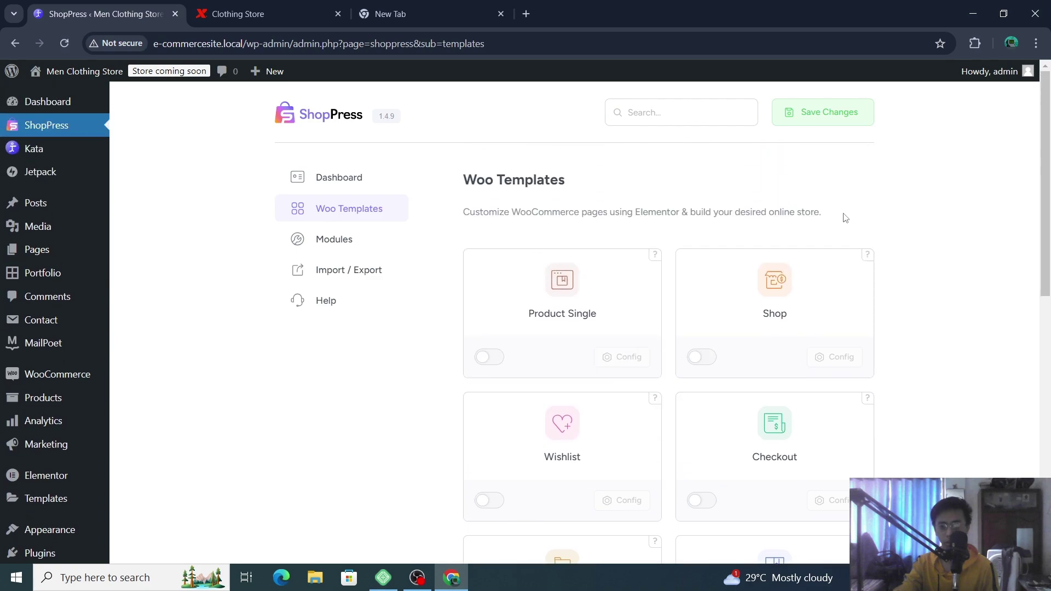
scroll(830, 299, "down", 3)
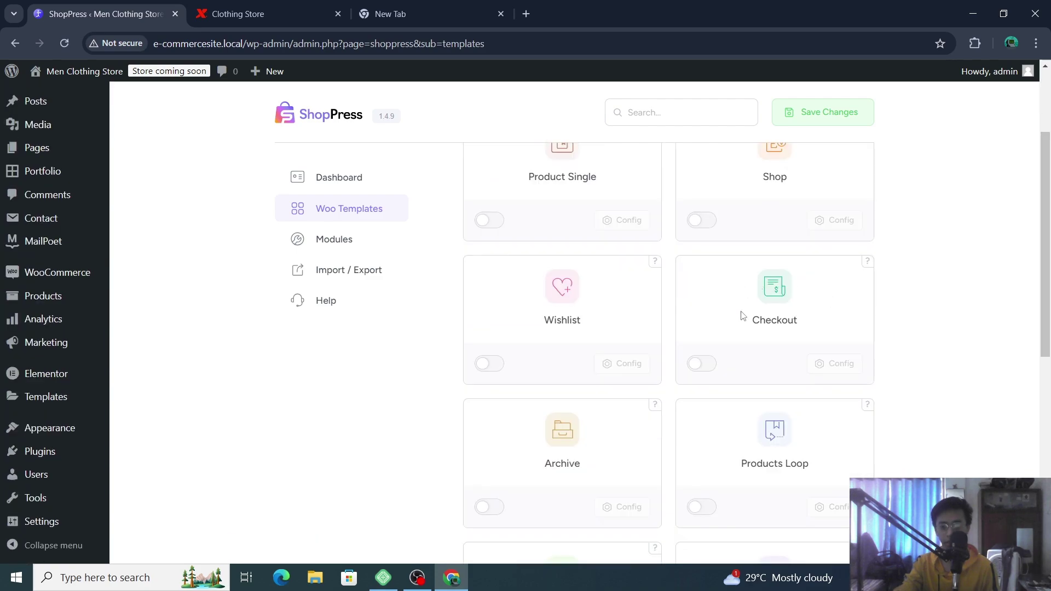
scroll(847, 337, "down", 4)
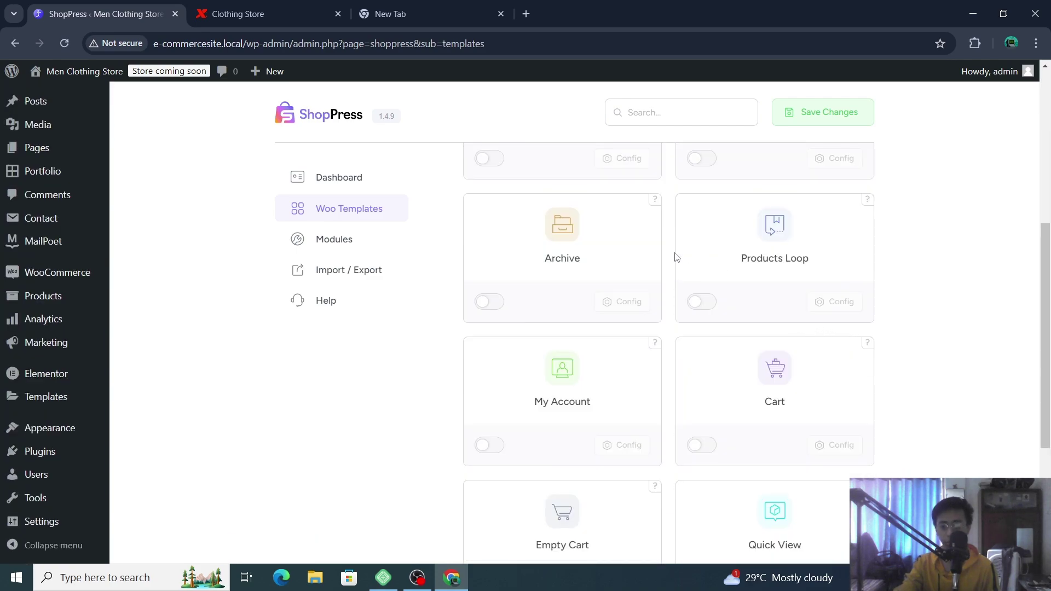
scroll(677, 257, "down", 3)
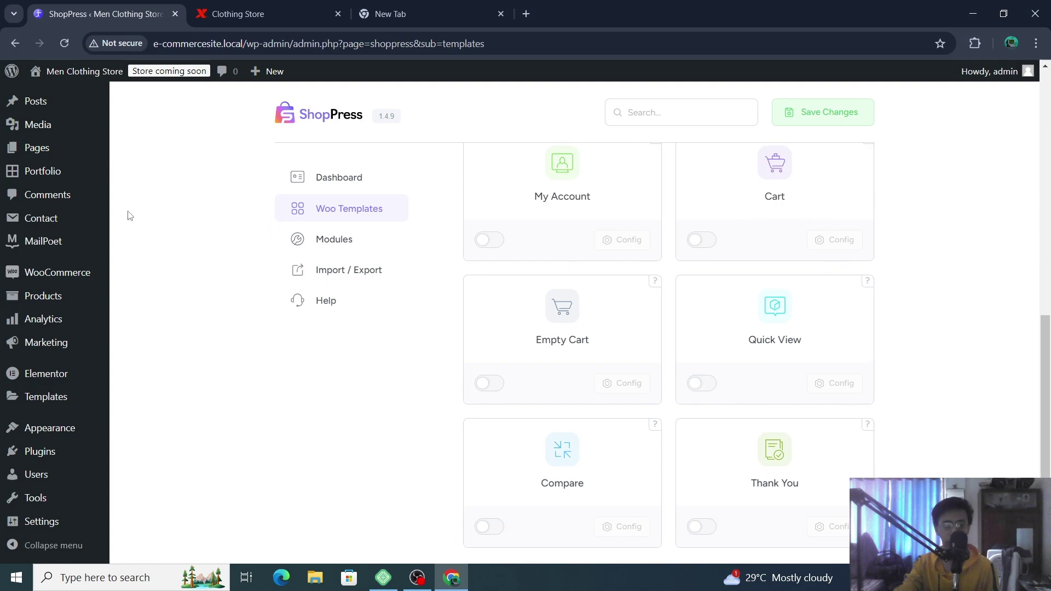
scroll(66, 159, "up", 4)
mouse_move(60, 165)
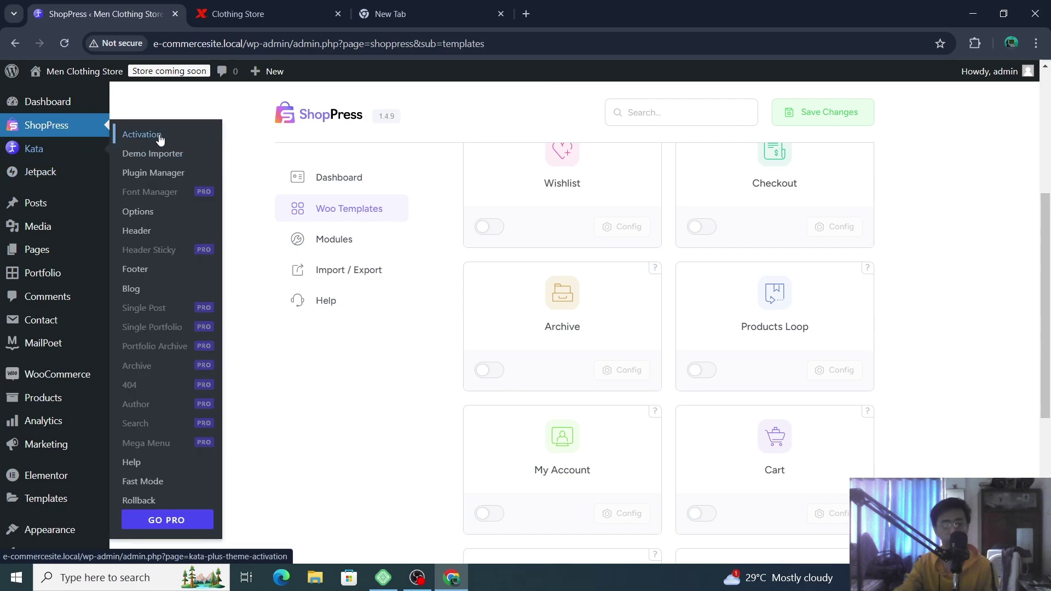
- Open the Kata Demo Importer filtered to the 29 free demos
left_click(180, 159)
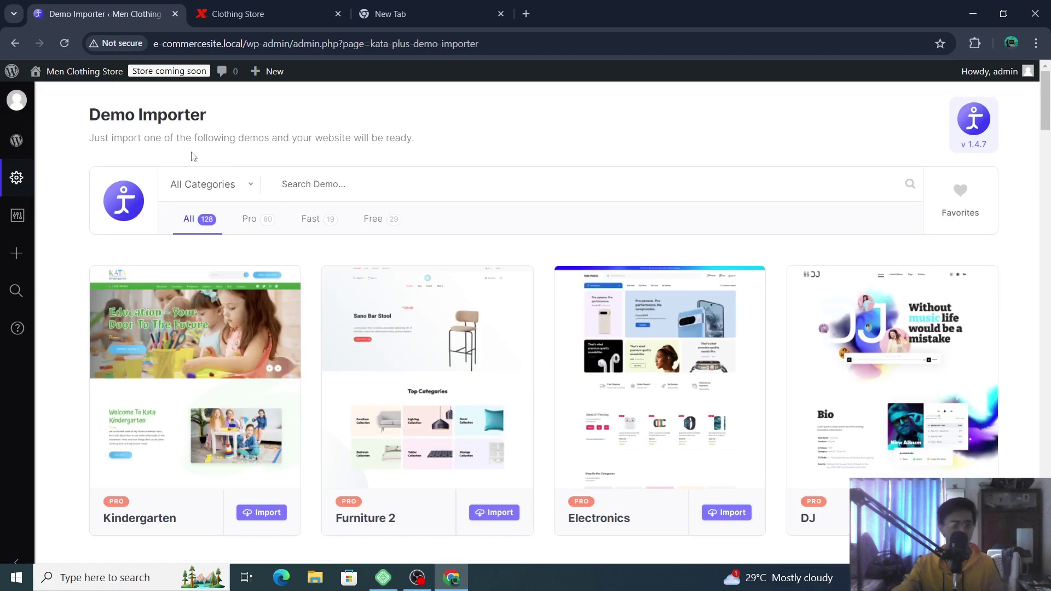
left_click(390, 220)
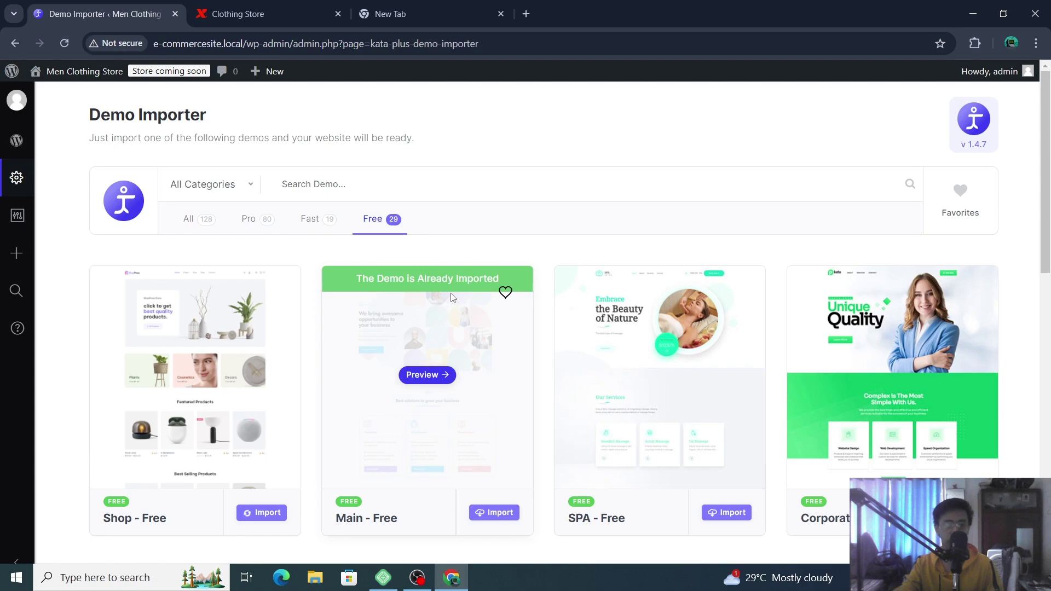
scroll(856, 263, "down", 3)
- Preview the already imported Main - Free demo, then dismiss the SPA - Free import notice
left_click(855, 260)
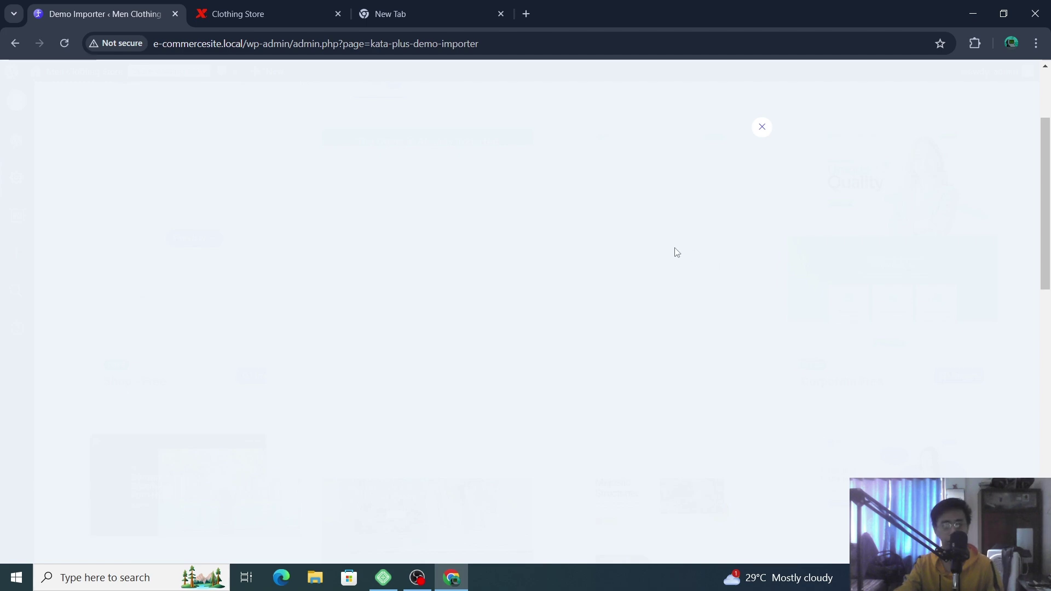
scroll(678, 252, "down", 5)
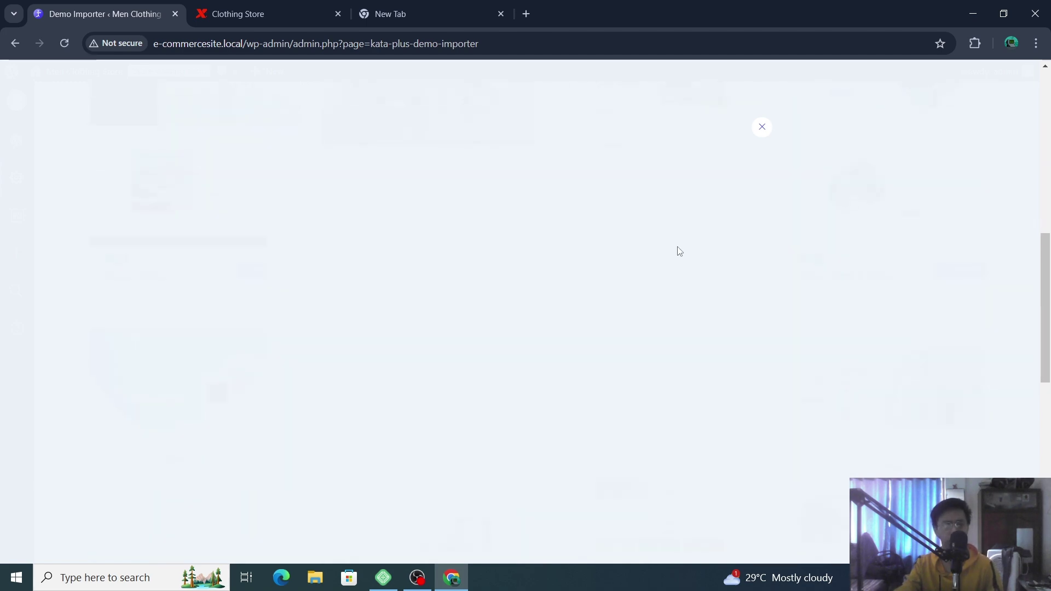
scroll(739, 216, "up", 2)
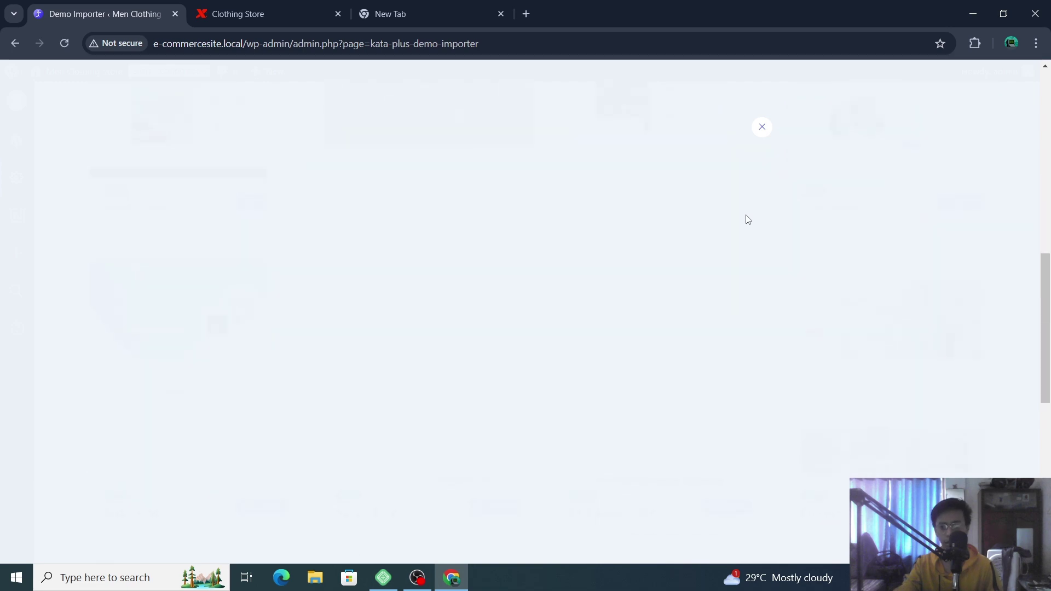
scroll(753, 217, "up", 3)
left_click(762, 127)
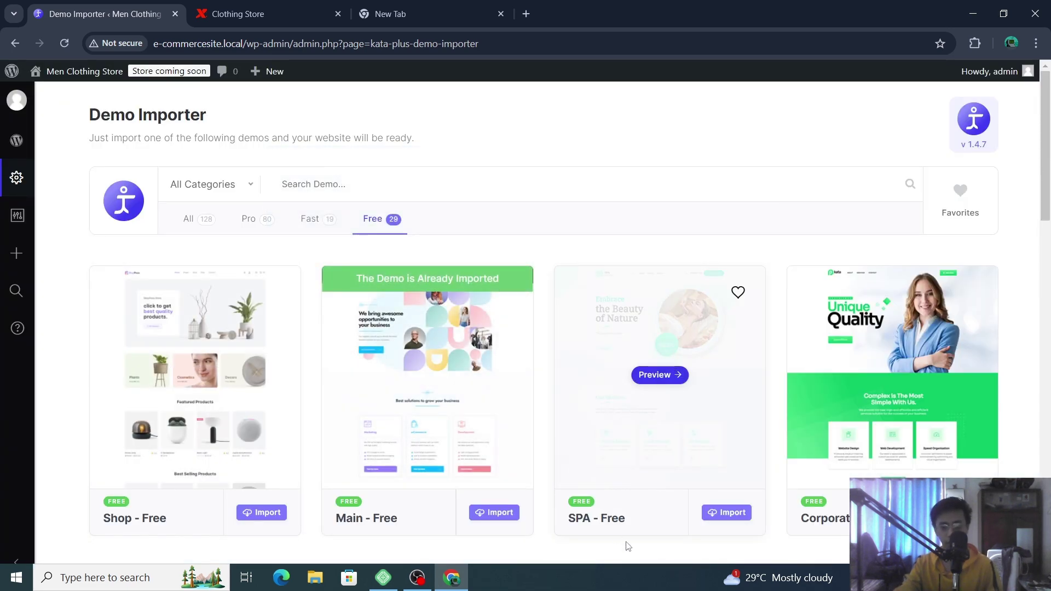
scroll(733, 416, "down", 1)
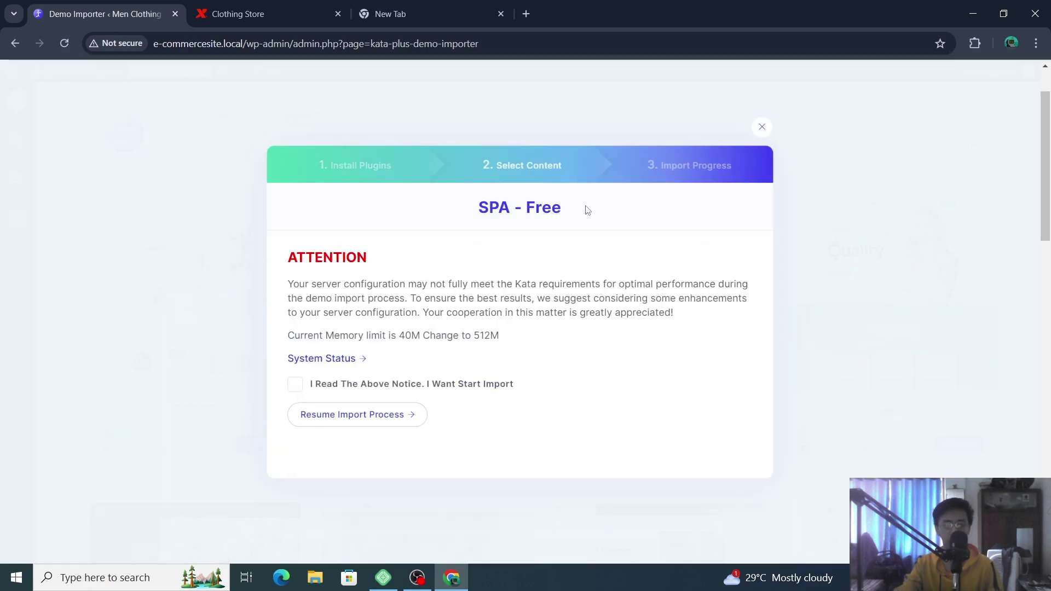
left_click(763, 127)
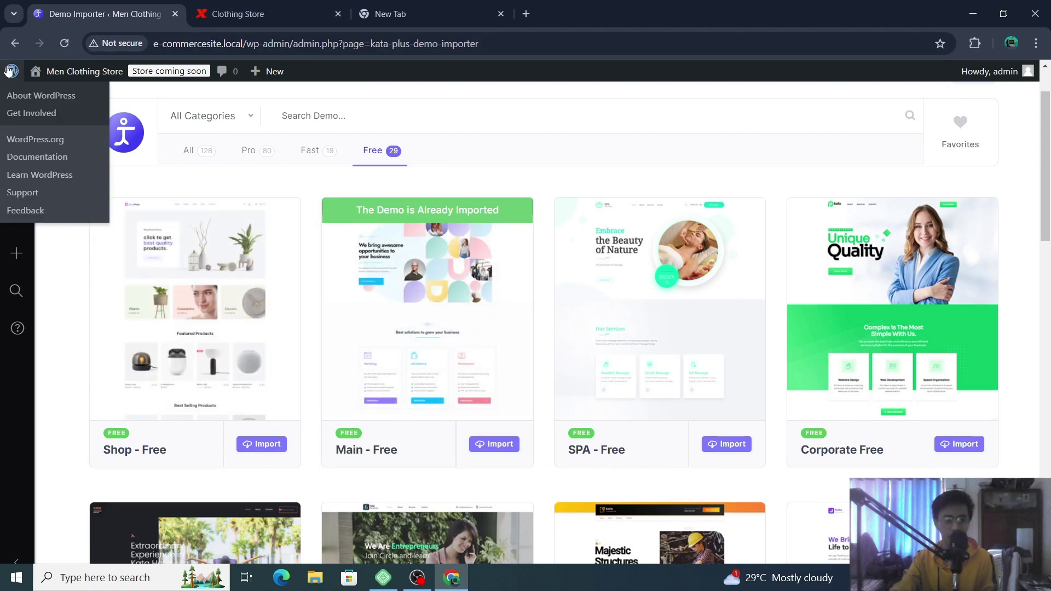
- Visit the store's empty Shop page, try its call-to-action link, and come back
mouse_move(65, 74)
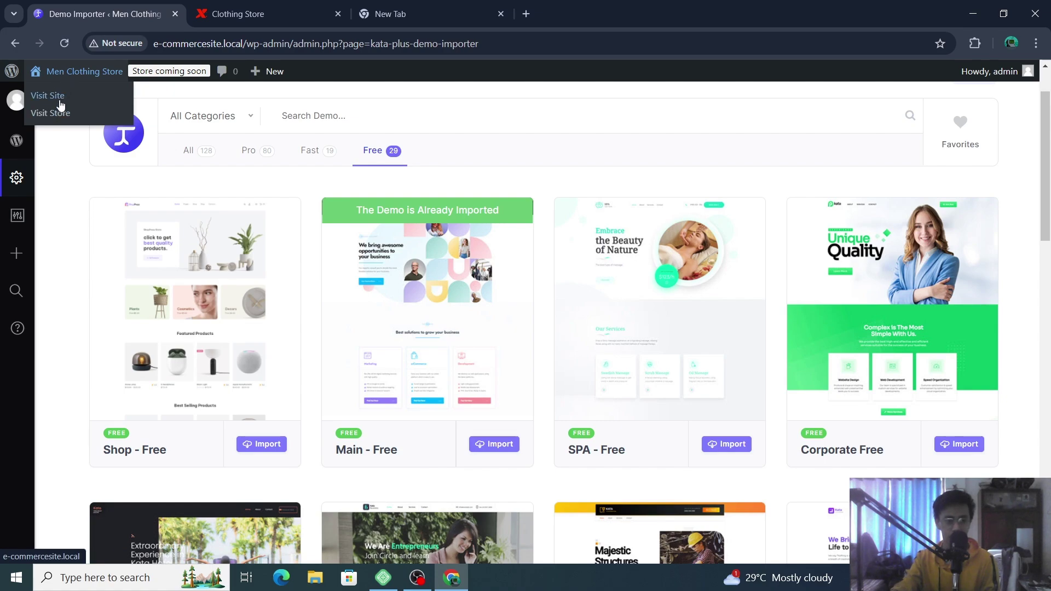
left_click(64, 117)
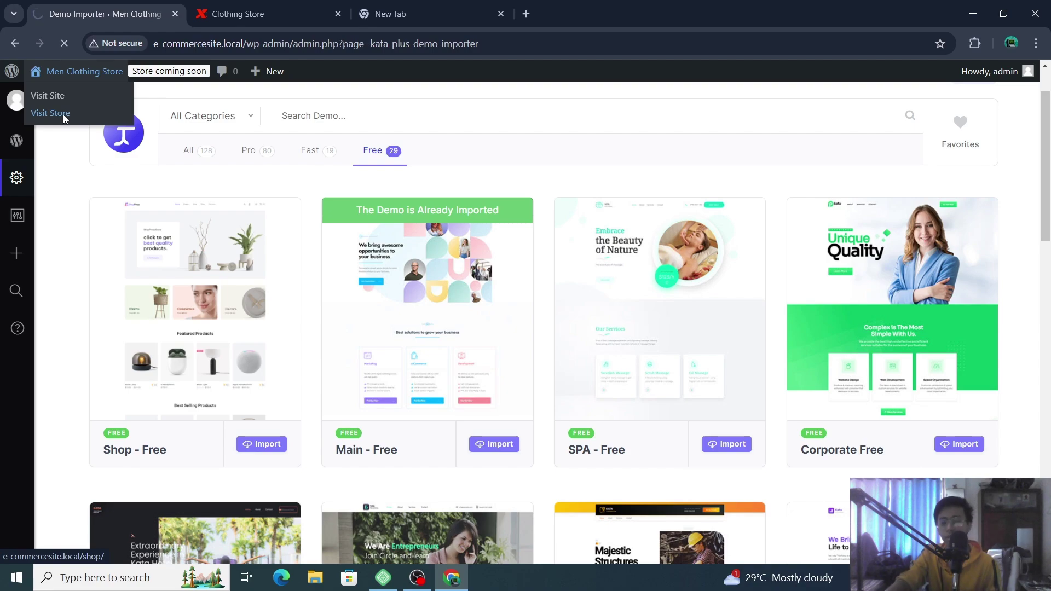
left_click(64, 113)
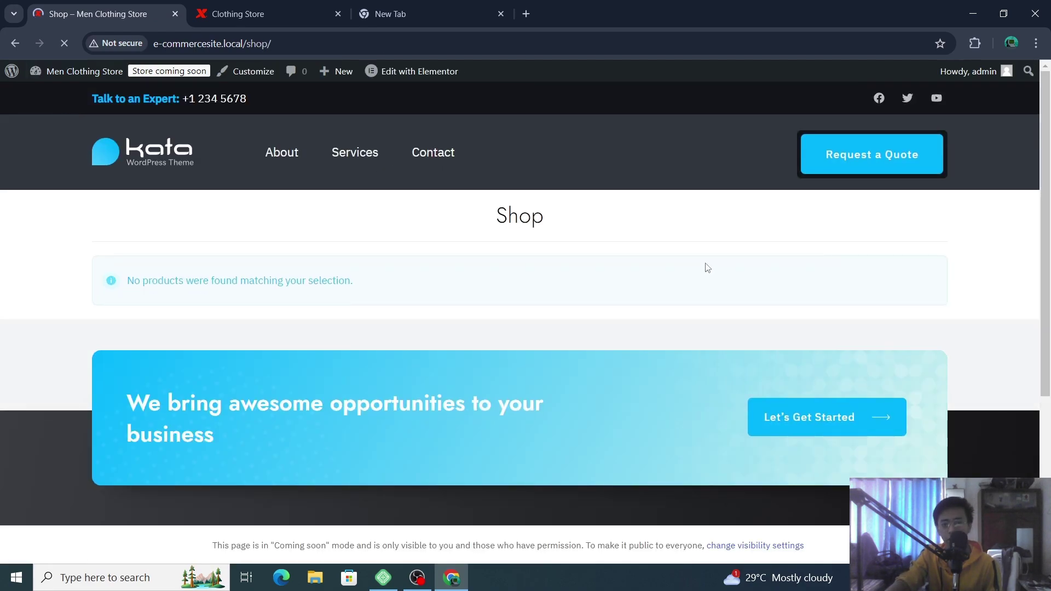
left_click(864, 420)
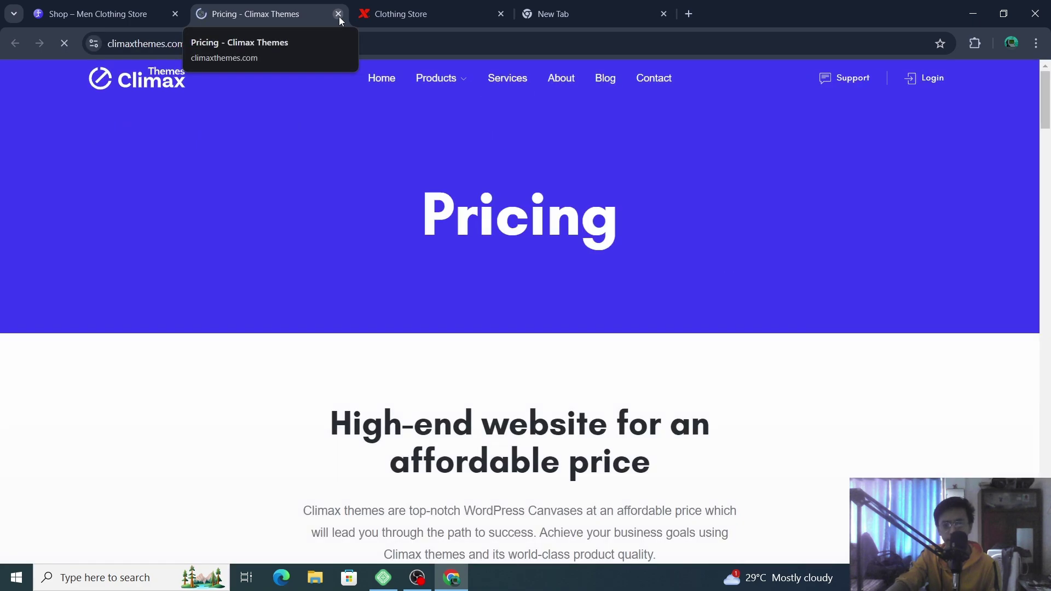
left_click(339, 14)
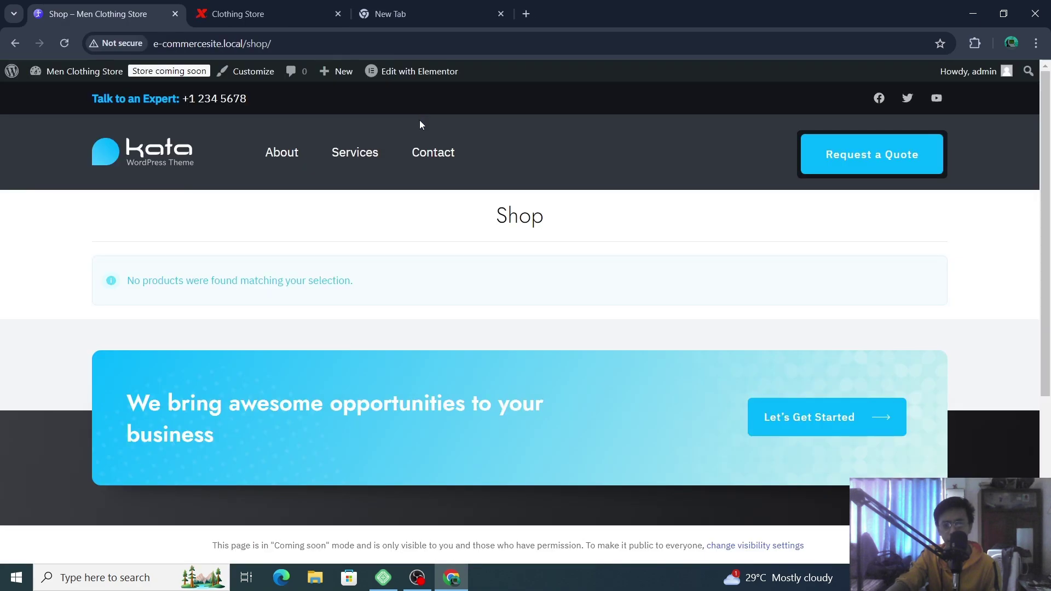
scroll(909, 421, "down", 4)
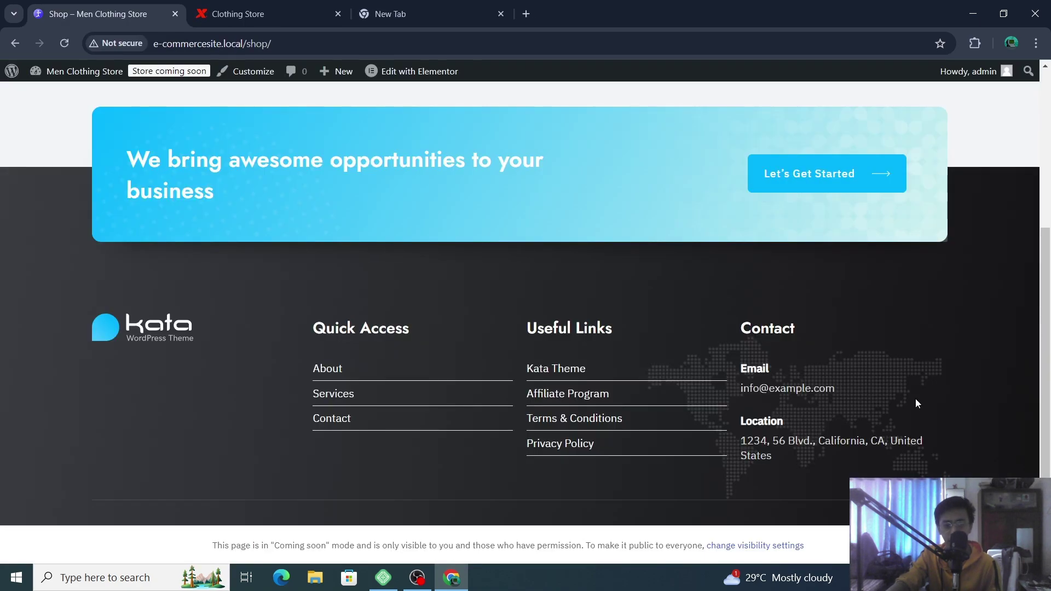
scroll(397, 269, "up", 3)
scroll(396, 268, "up", 2)
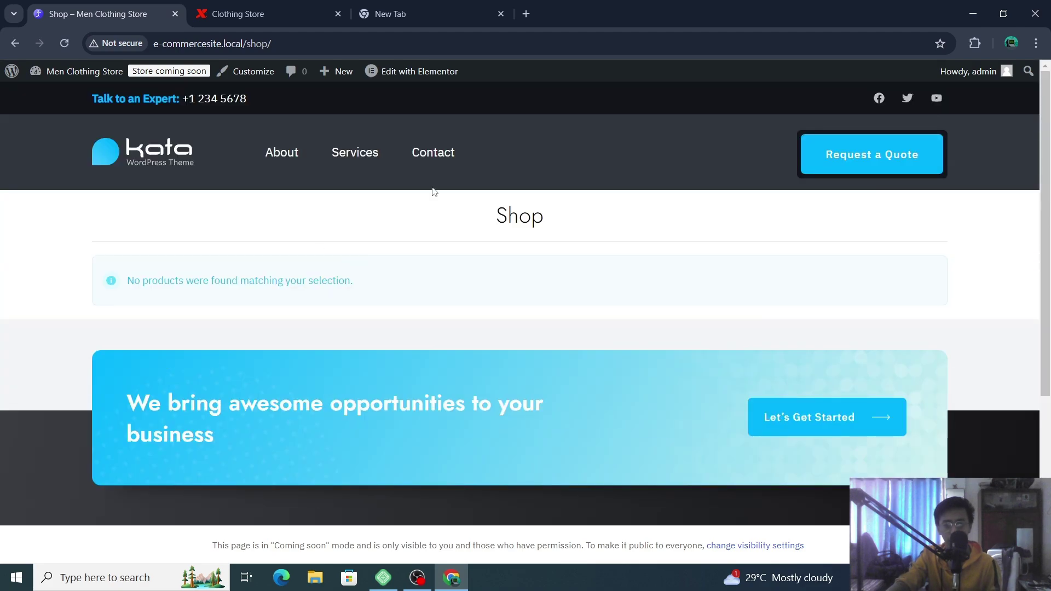
- Return to the Kata homepage via the header logo and scroll its hero section
left_click(172, 160)
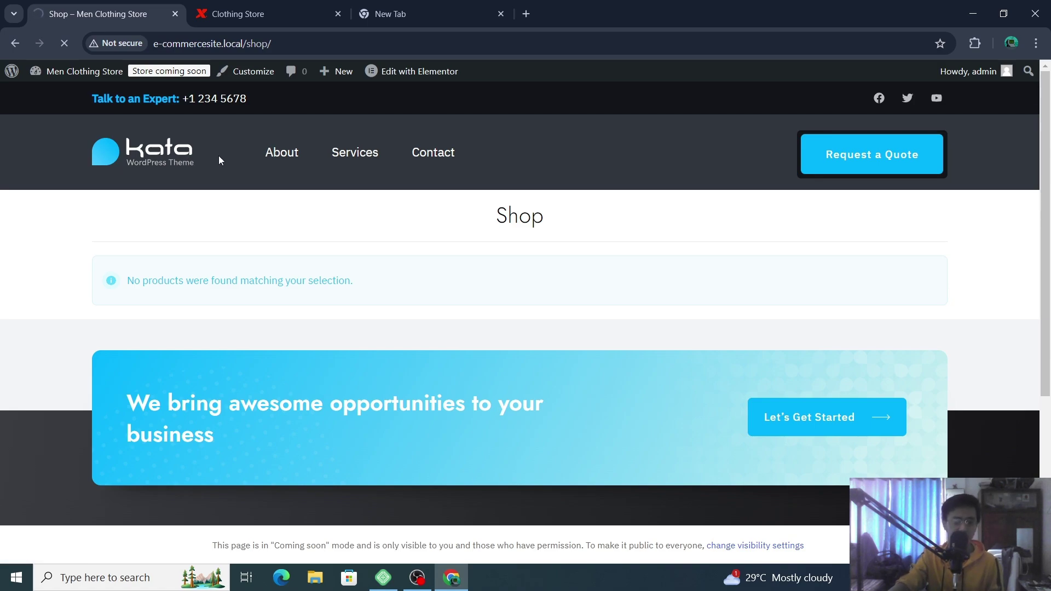
scroll(622, 291, "down", 5)
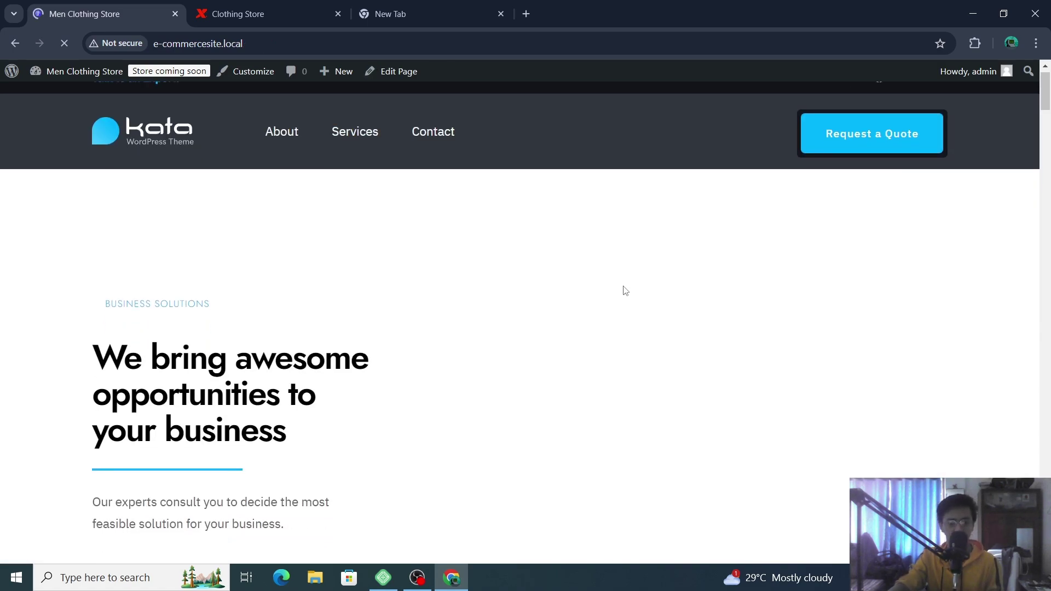
scroll(625, 291, "up", 5)
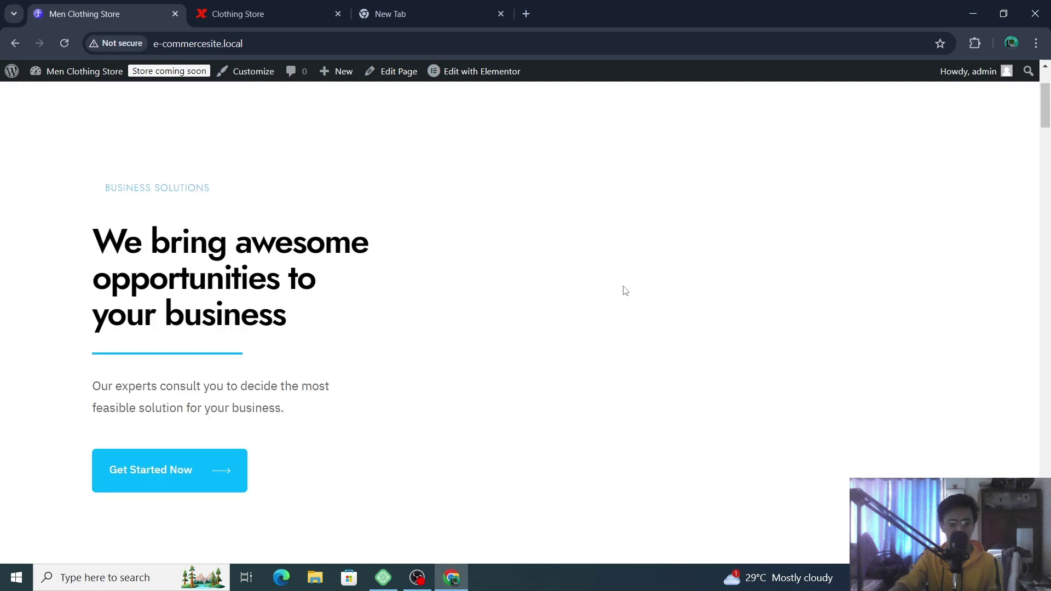
scroll(548, 285, "down", 2)
scroll(328, 206, "up", 2)
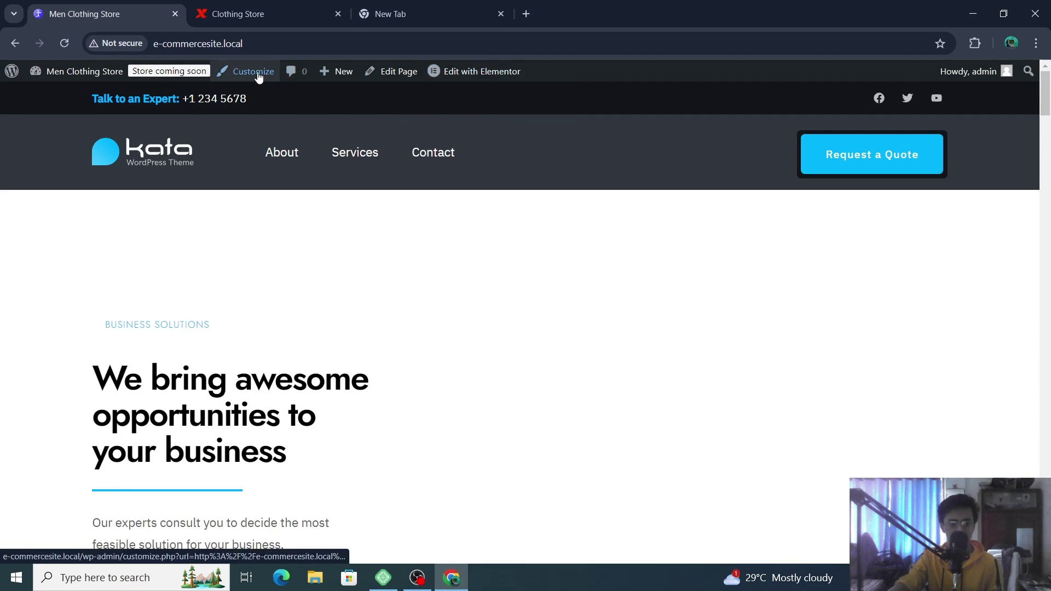
- Open the Home page in the block editor and skip through its welcome guide to Get started
left_click(384, 72)
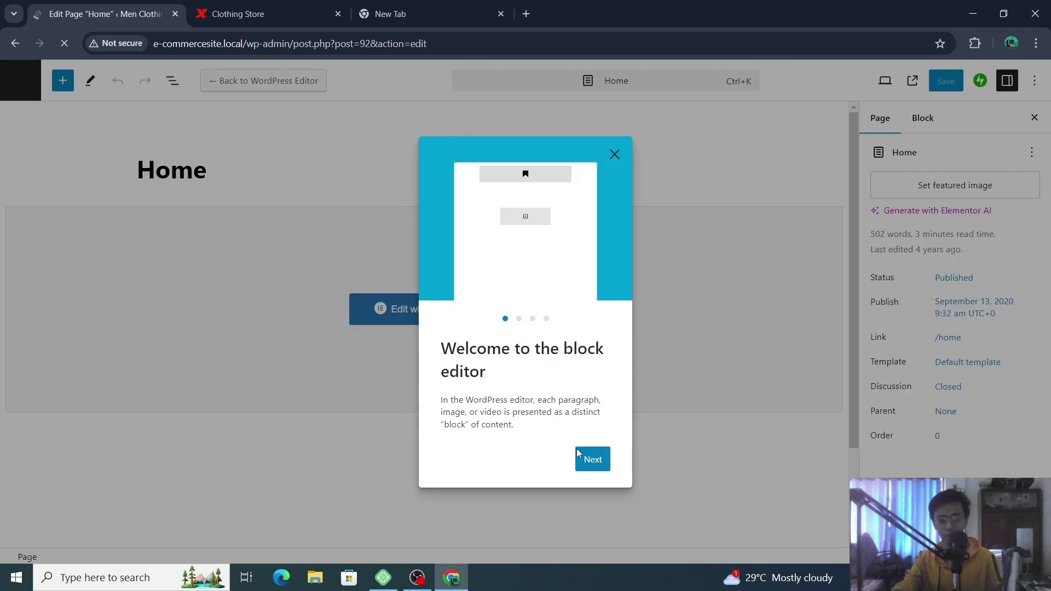
left_click(580, 455)
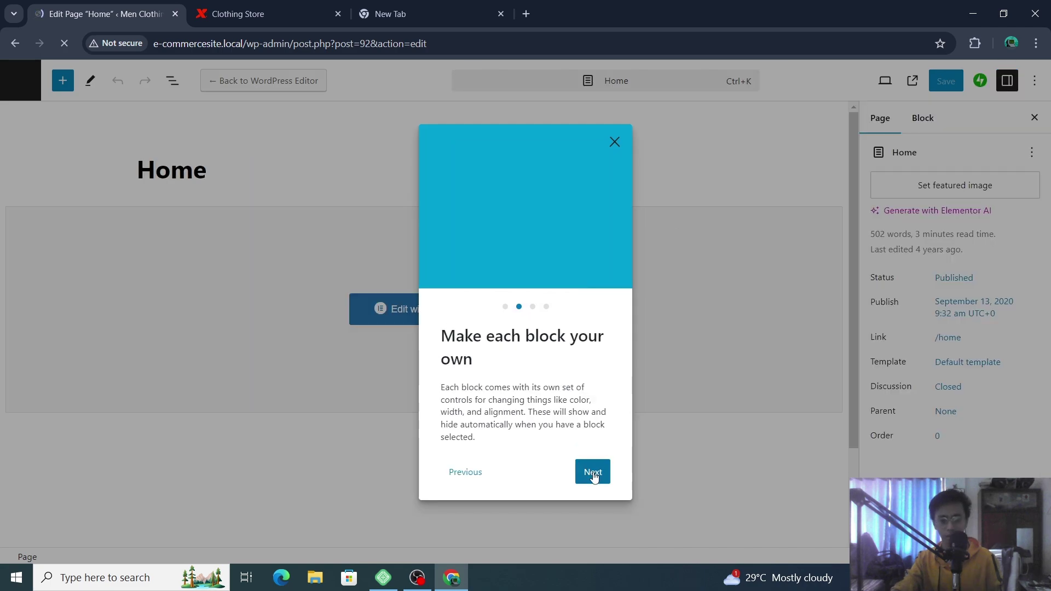
double_click(593, 475)
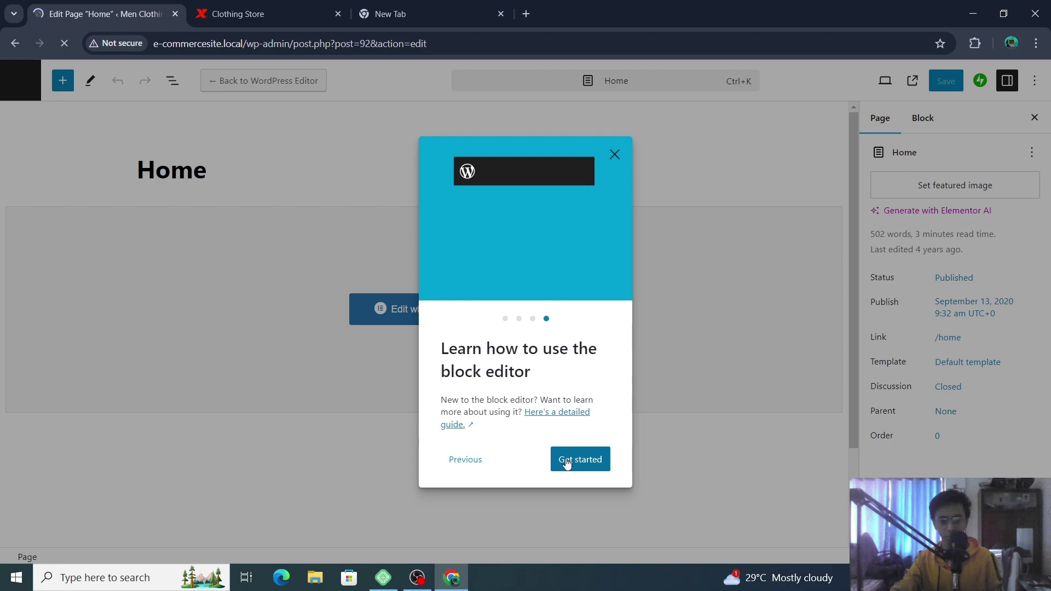
left_click(567, 464)
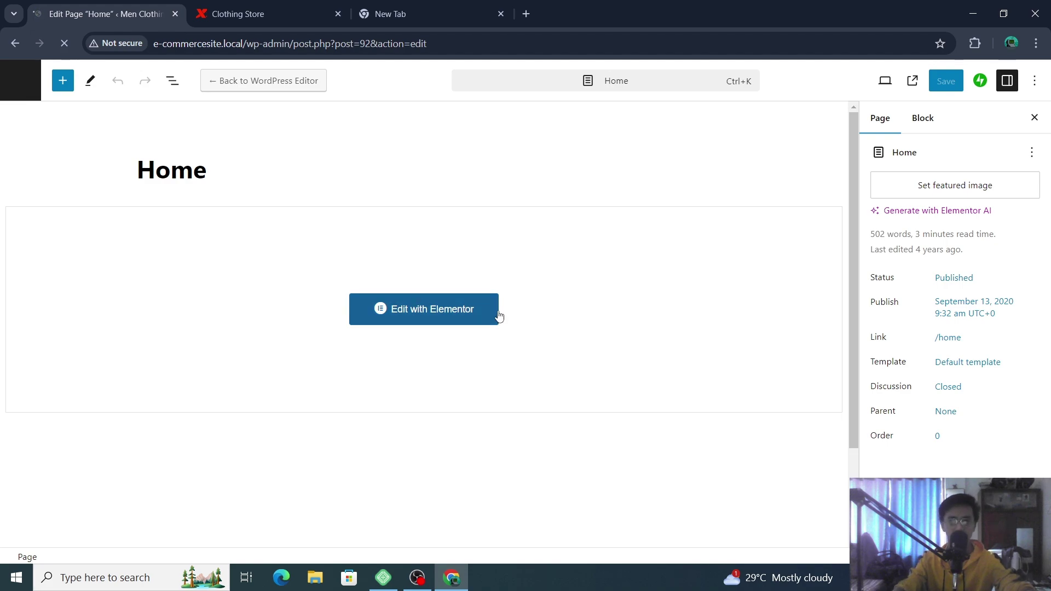
- Switch the Home page to Edit with Elementor and wait for the editor to load
left_click(471, 312)
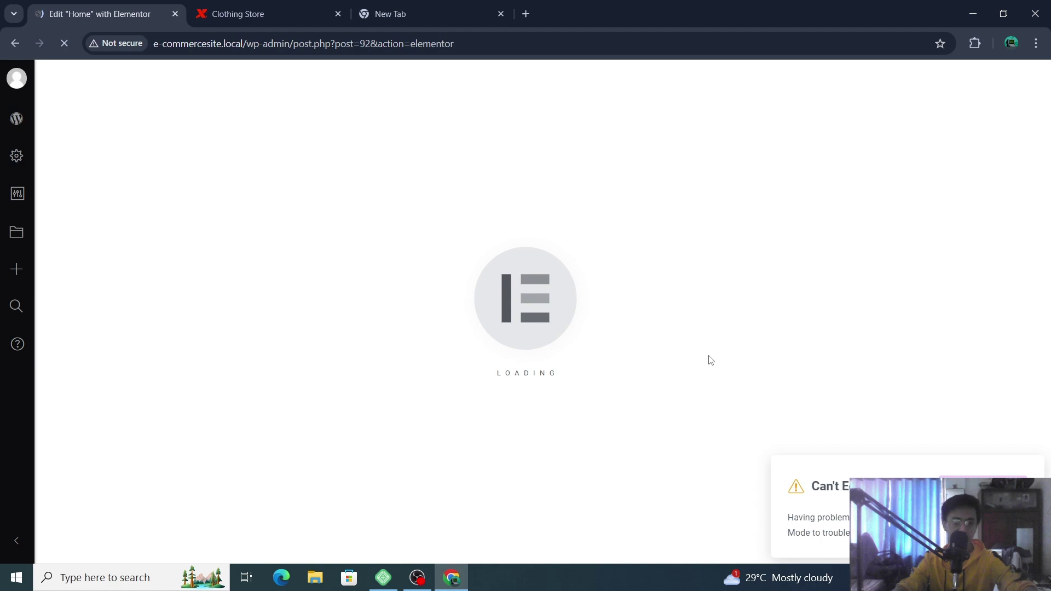
mouse_move(17, 155)
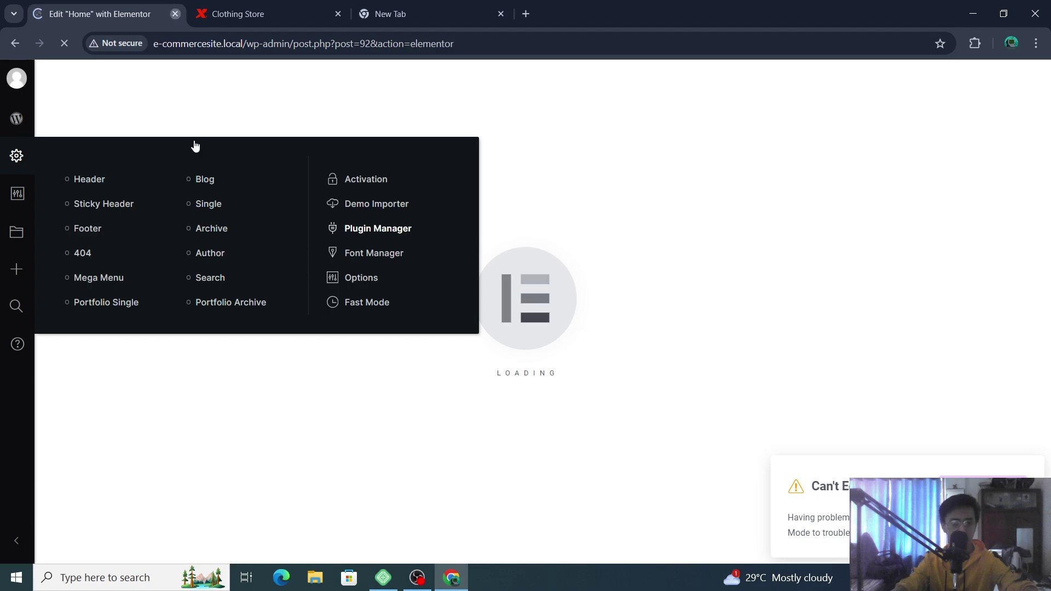
- Close the Elementor tab and return to the WordPress dashboard
key("ctrl+w")
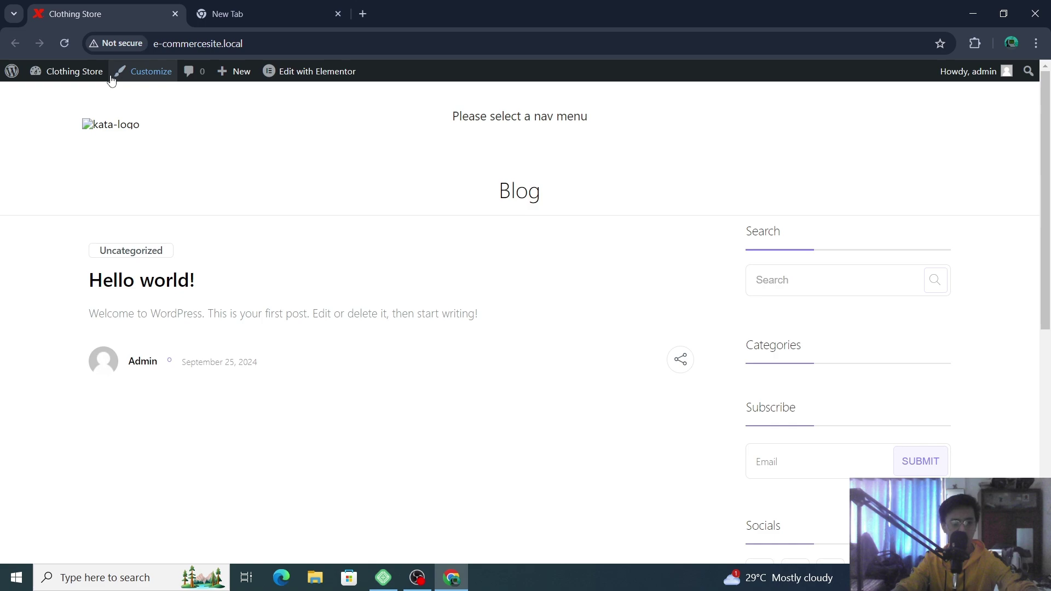
mouse_move(71, 71)
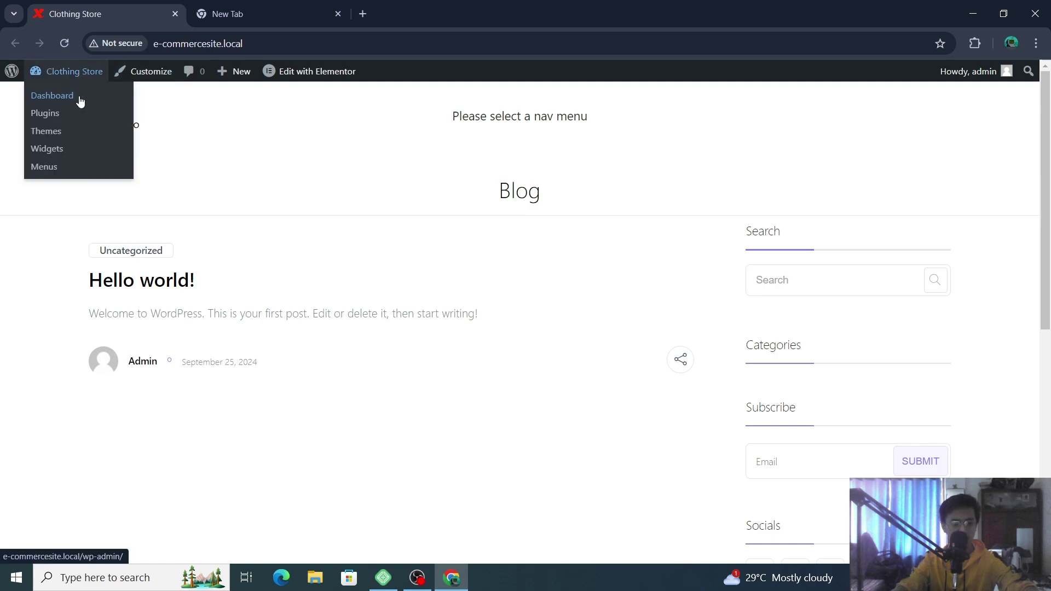
left_click(80, 99)
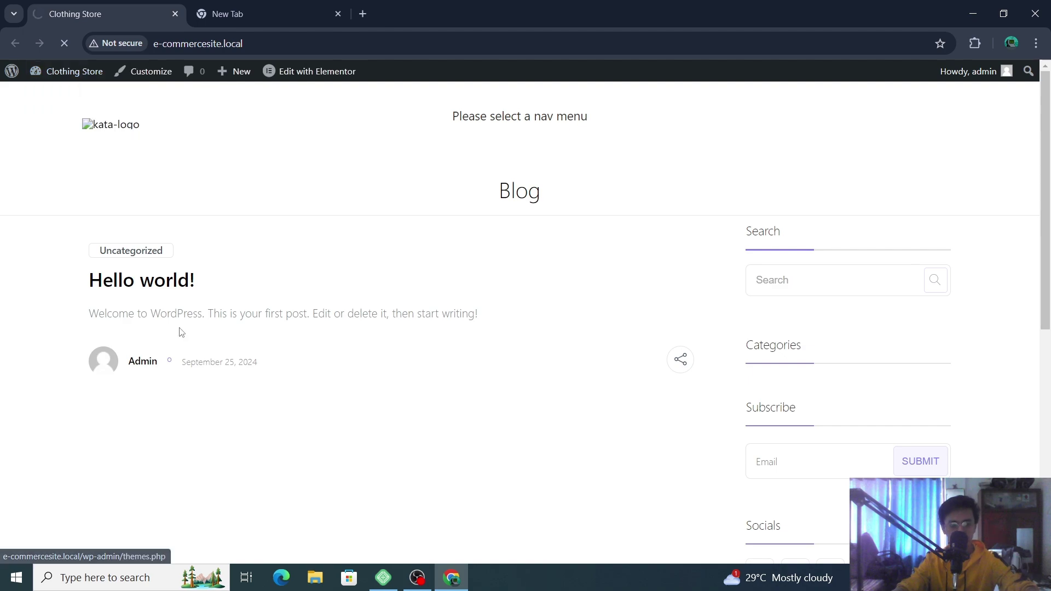
left_click(383, 578)
left_click(384, 581)
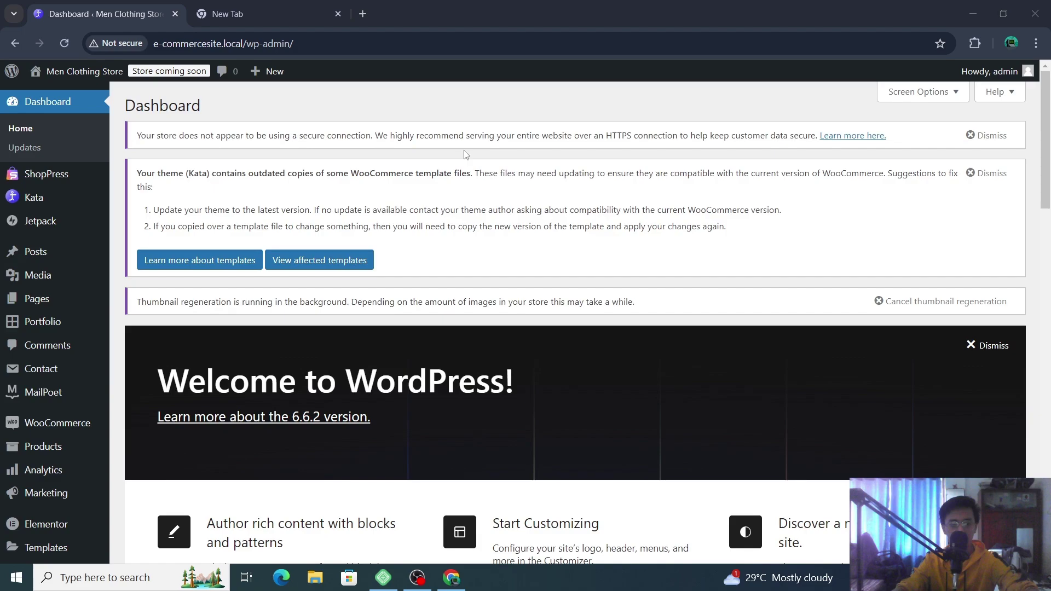
- Go to WooCommerce Home and open the storefront in a background tab via Visit Store
scroll(465, 155, "down", 1)
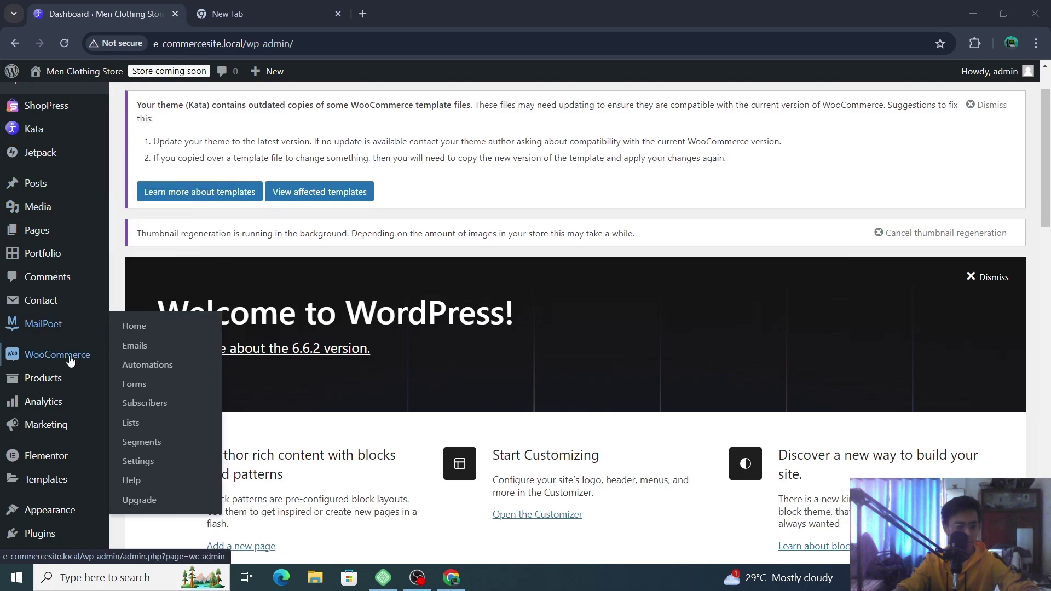
mouse_move(69, 361)
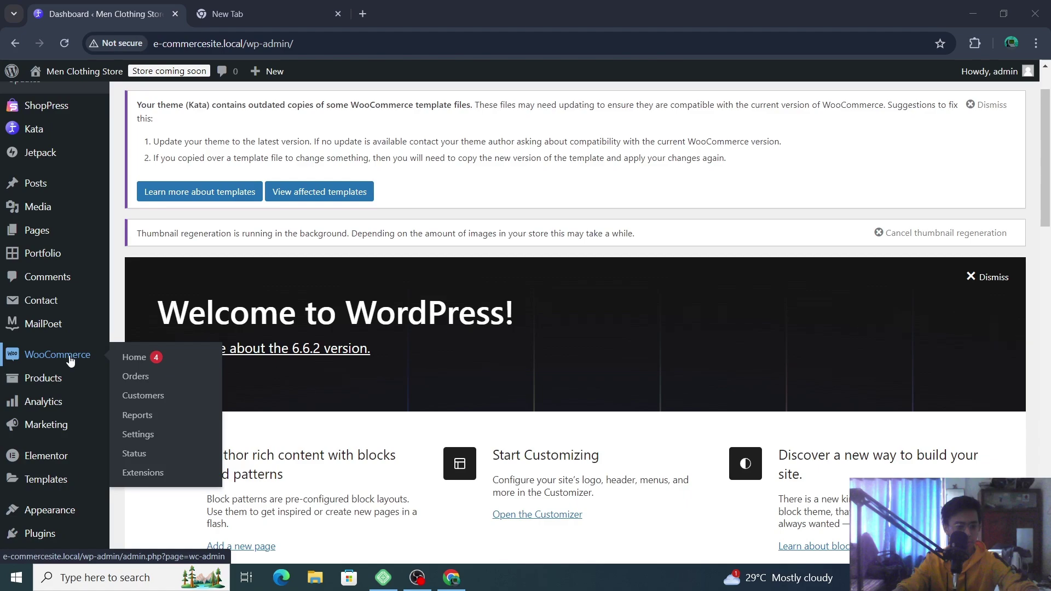
left_click(162, 360)
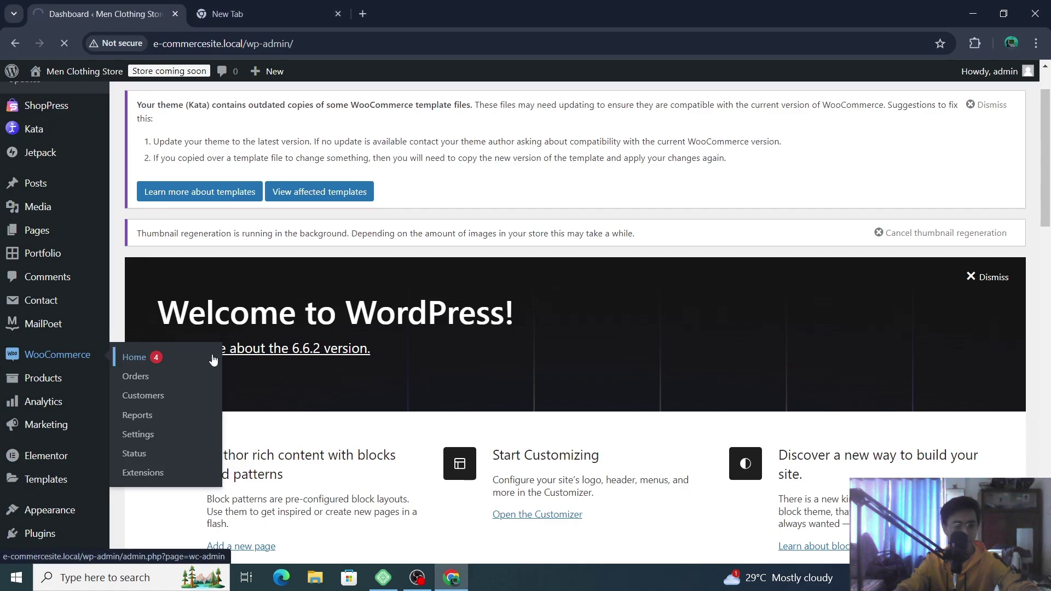
scroll(142, 307, "up", 2)
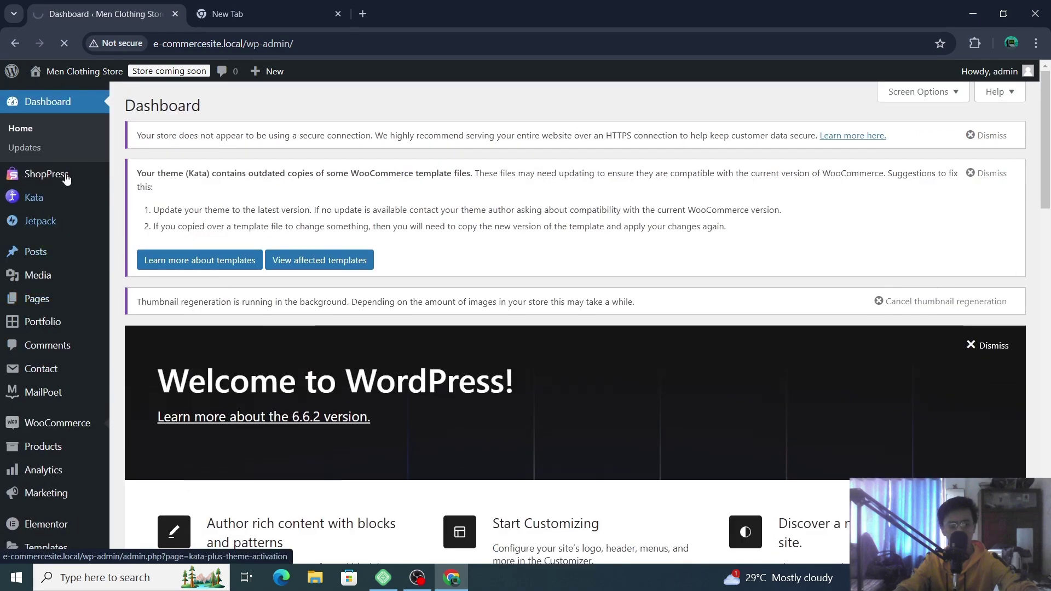
right_click(67, 94)
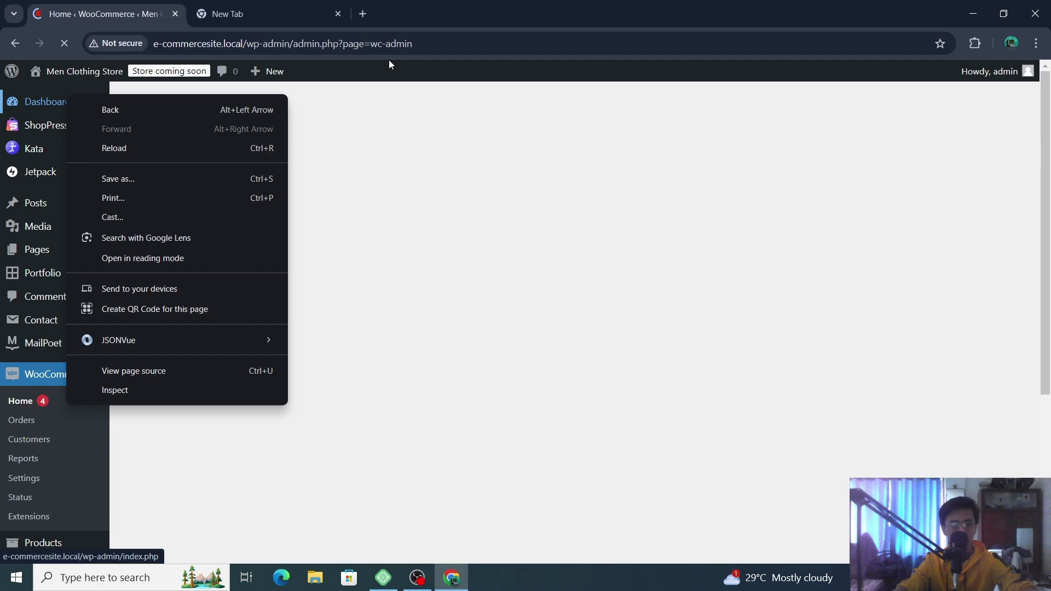
left_click(2, 76)
mouse_move(77, 71)
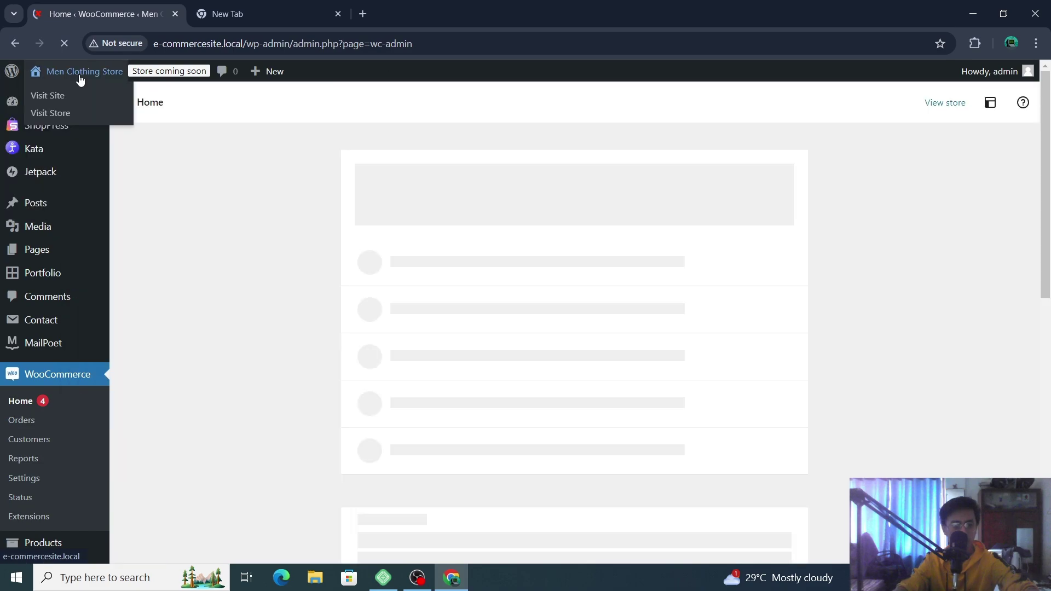
middle_click(61, 99)
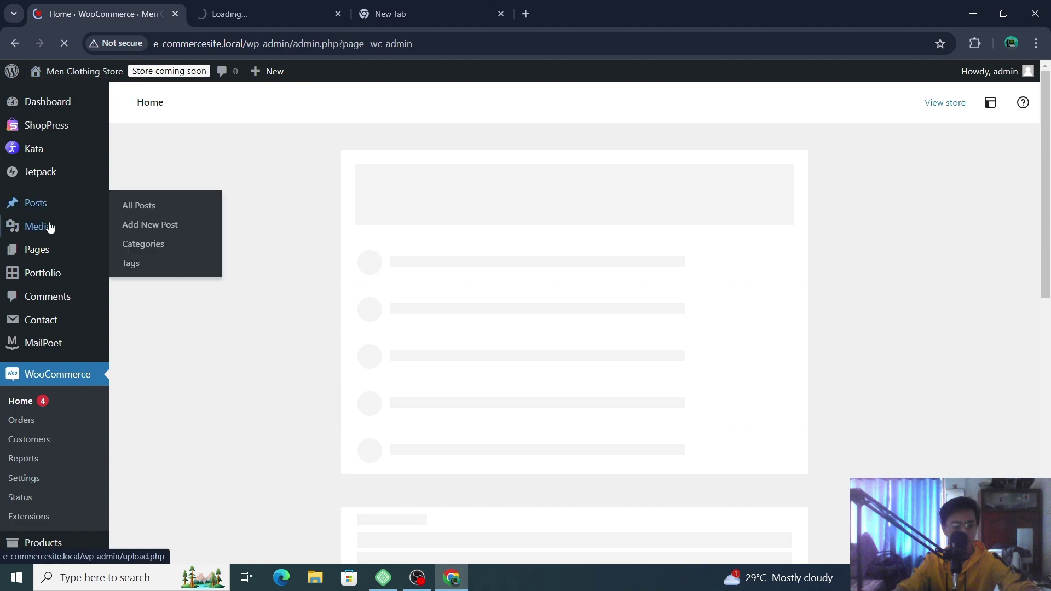
- Open Products > All Products to view the store's empty product list
mouse_move(49, 227)
mouse_move(63, 250)
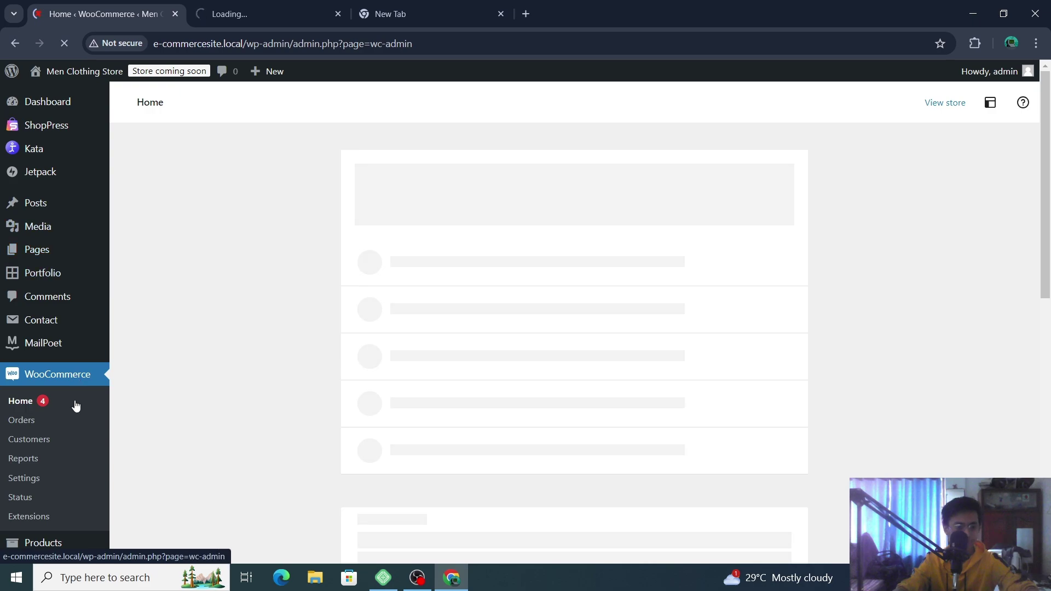
scroll(70, 347, "down", 3)
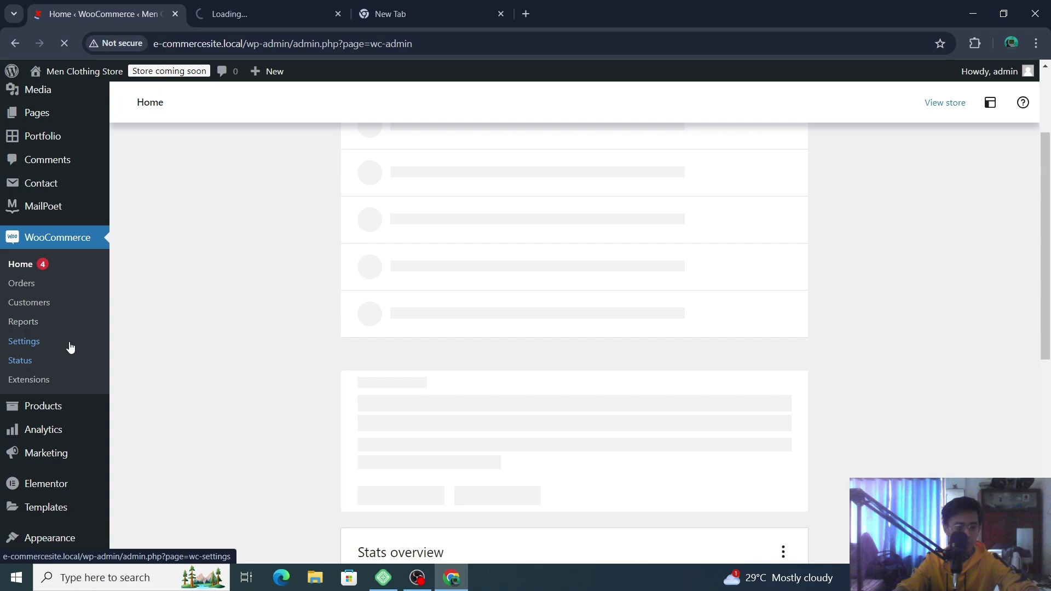
scroll(70, 347, "down", 4)
mouse_move(163, 203)
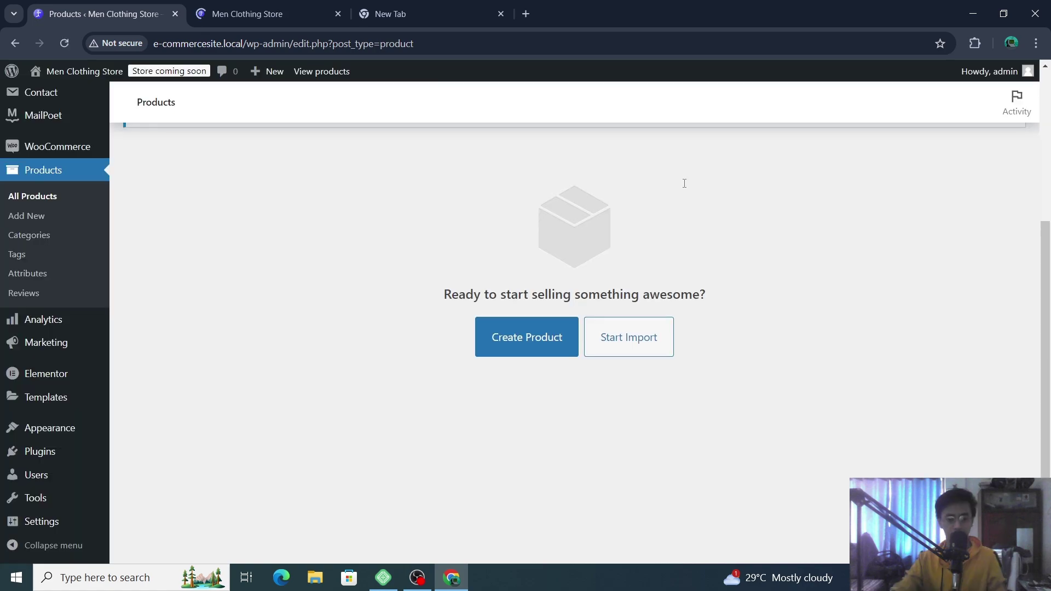
scroll(547, 268, "up", 1)
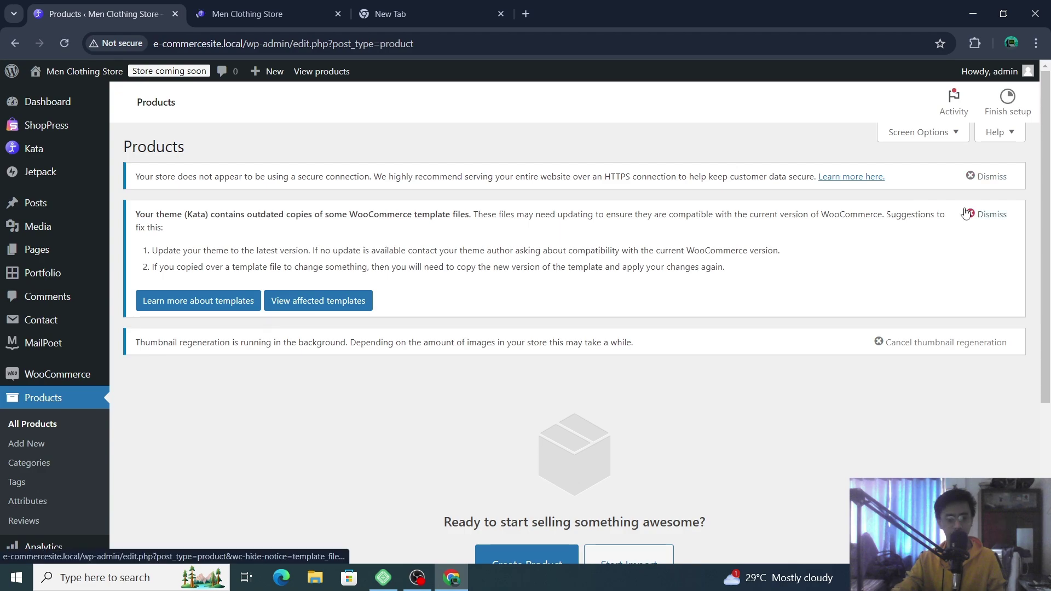
left_click(975, 178)
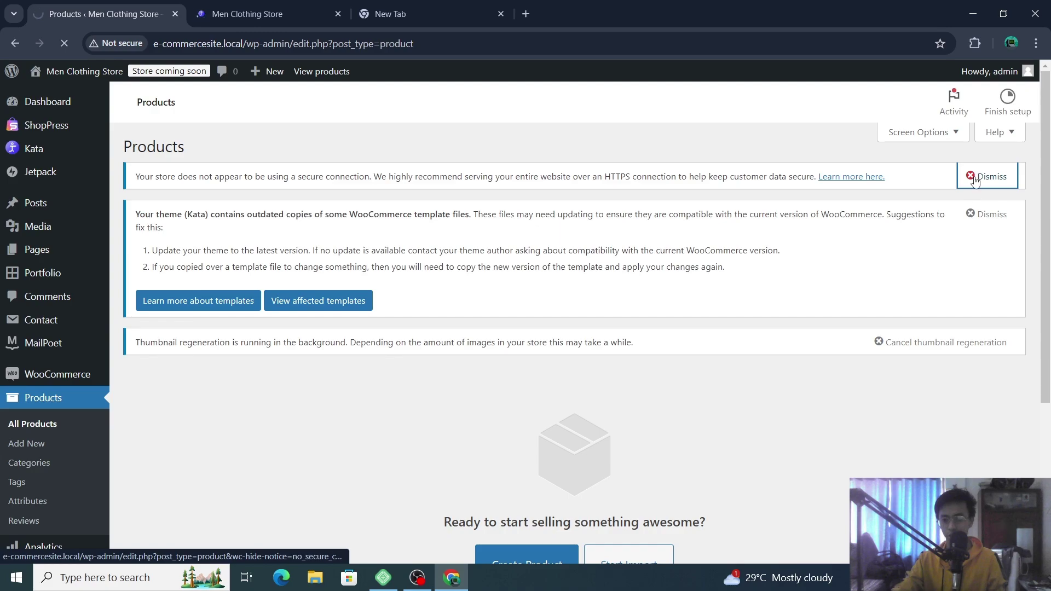
key("Tab")
scroll(683, 268, "down", 1)
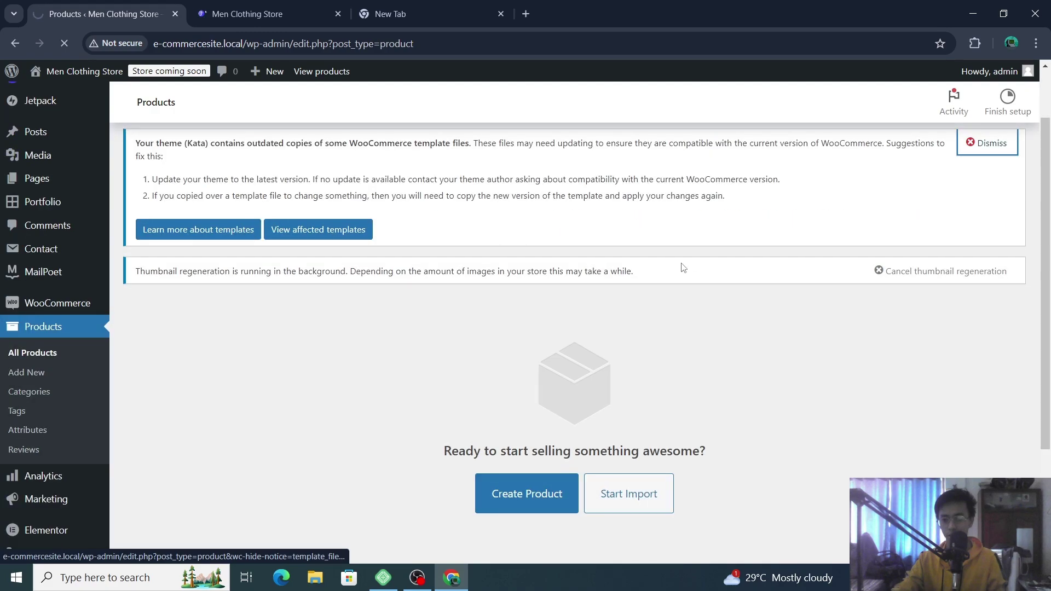
scroll(684, 268, "down", 3)
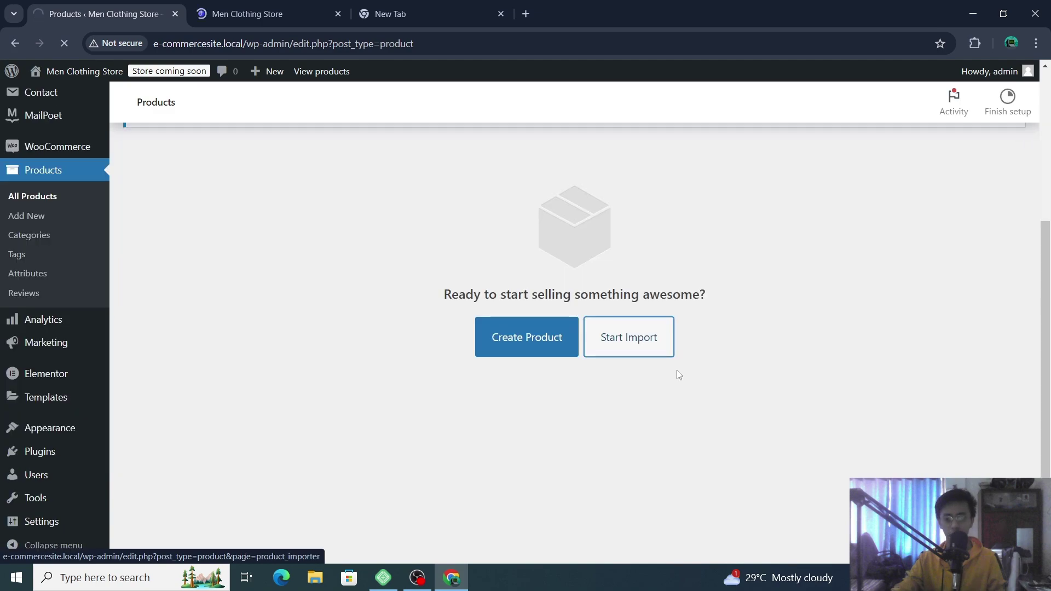
scroll(683, 356, "up", 4)
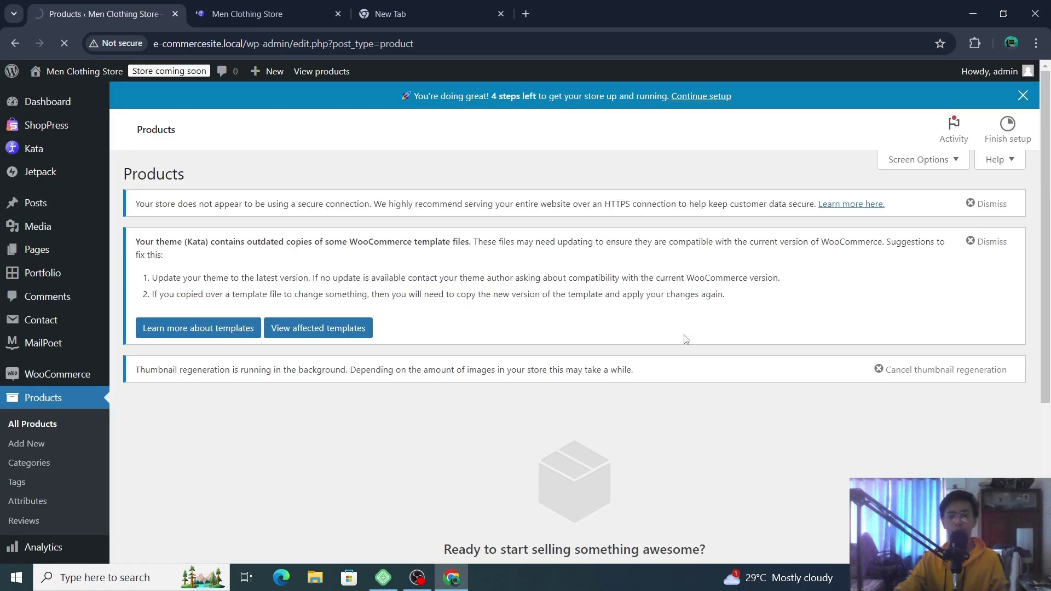
scroll(684, 339, "down", 4)
left_click(563, 360)
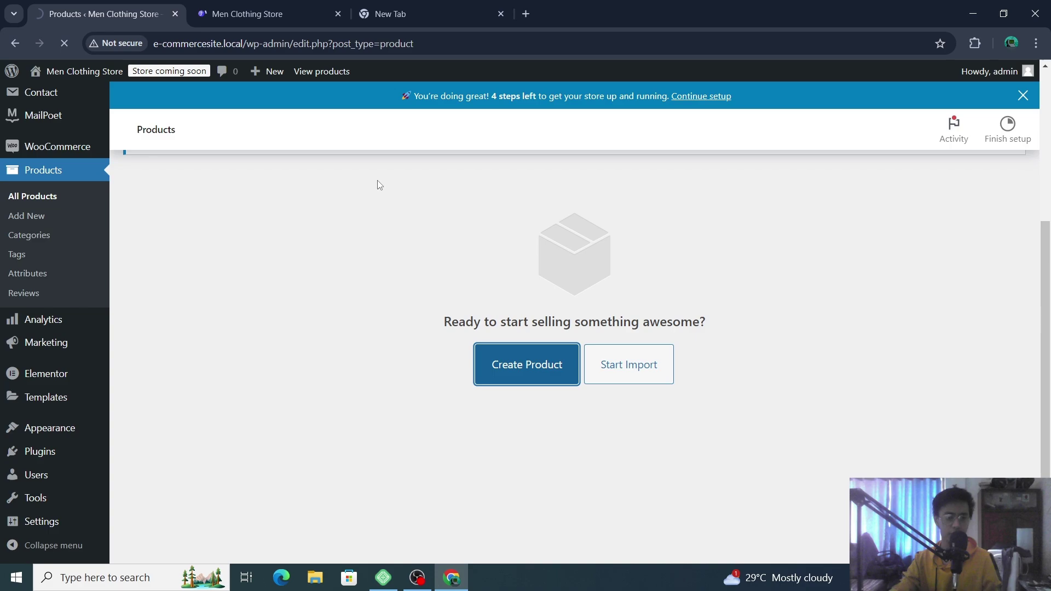
- Switch to the Men Clothing Store tab and scroll the Kata homepage down to its footer
key("ctrl+Tab")
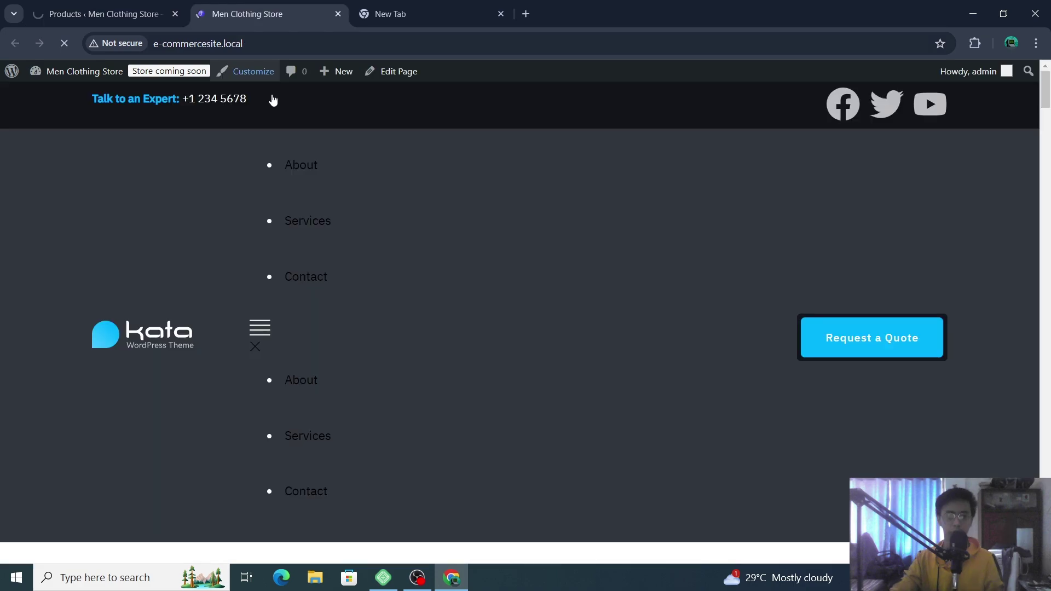
scroll(729, 316, "down", 5)
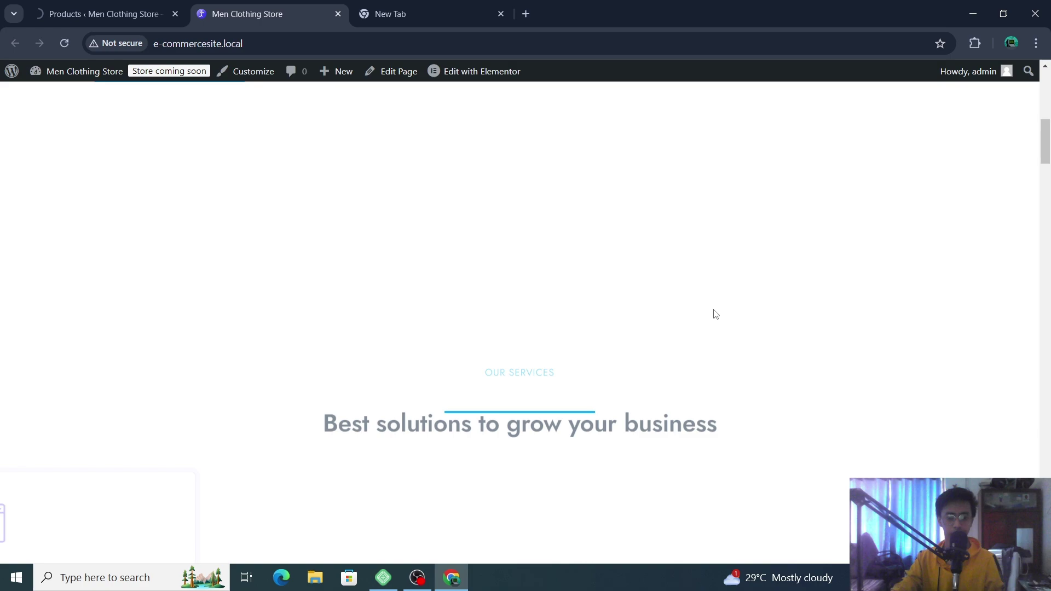
scroll(715, 314, "down", 5)
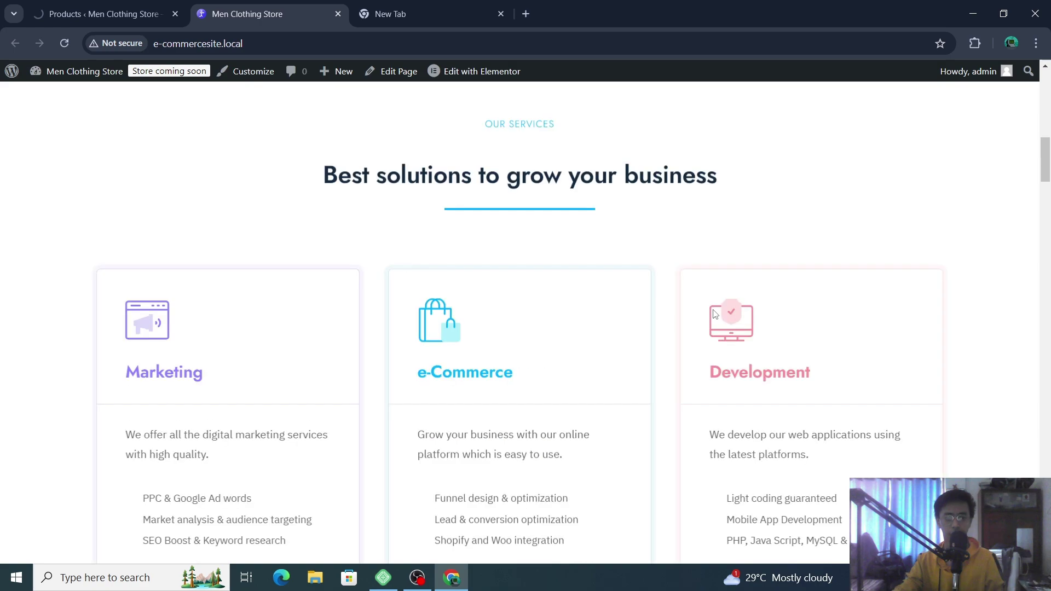
scroll(714, 314, "down", 15)
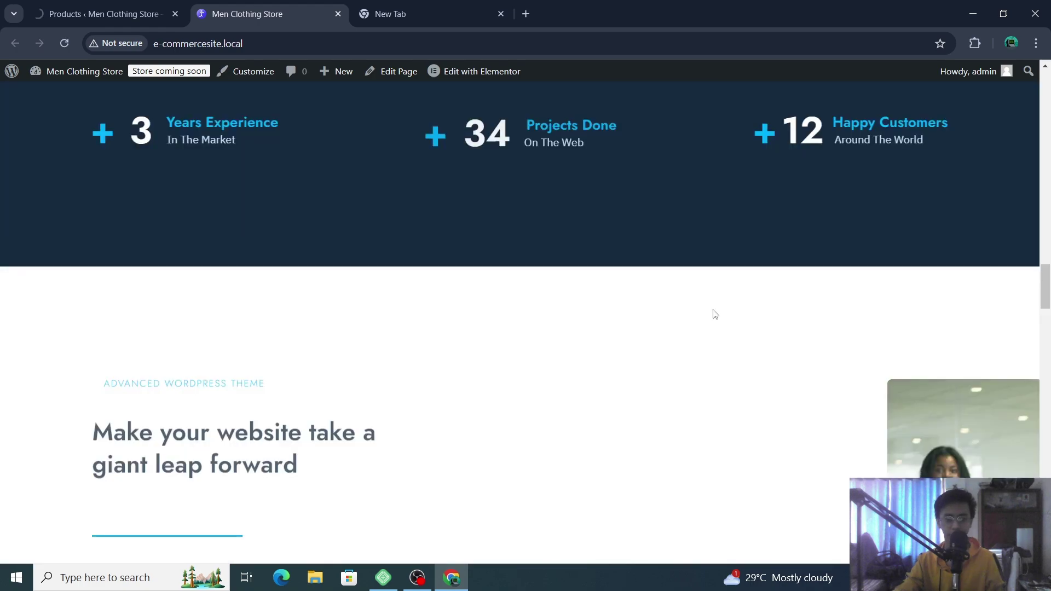
scroll(714, 314, "down", 2)
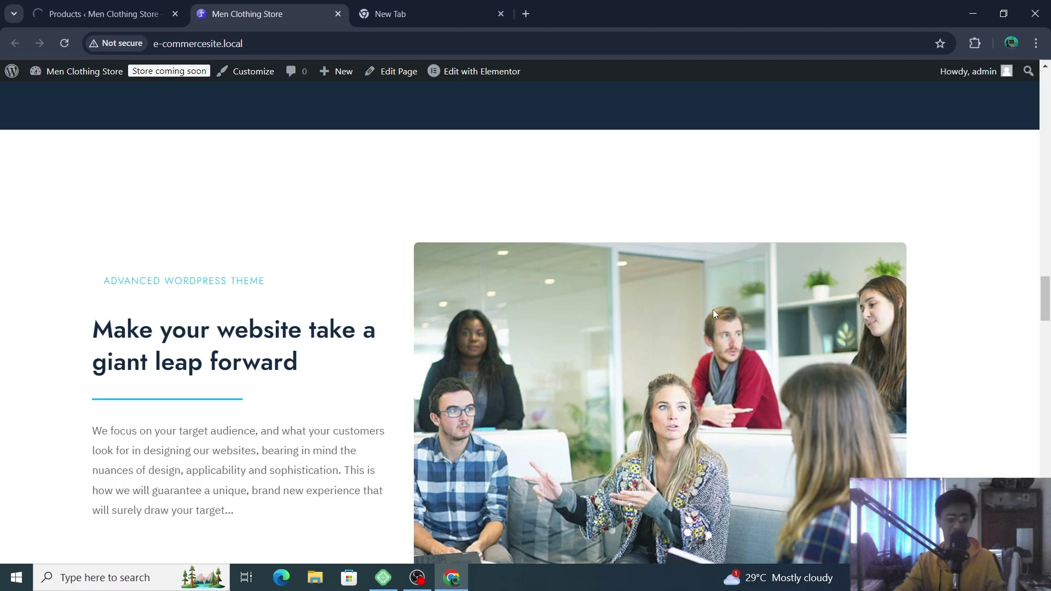
scroll(713, 310, "down", 10)
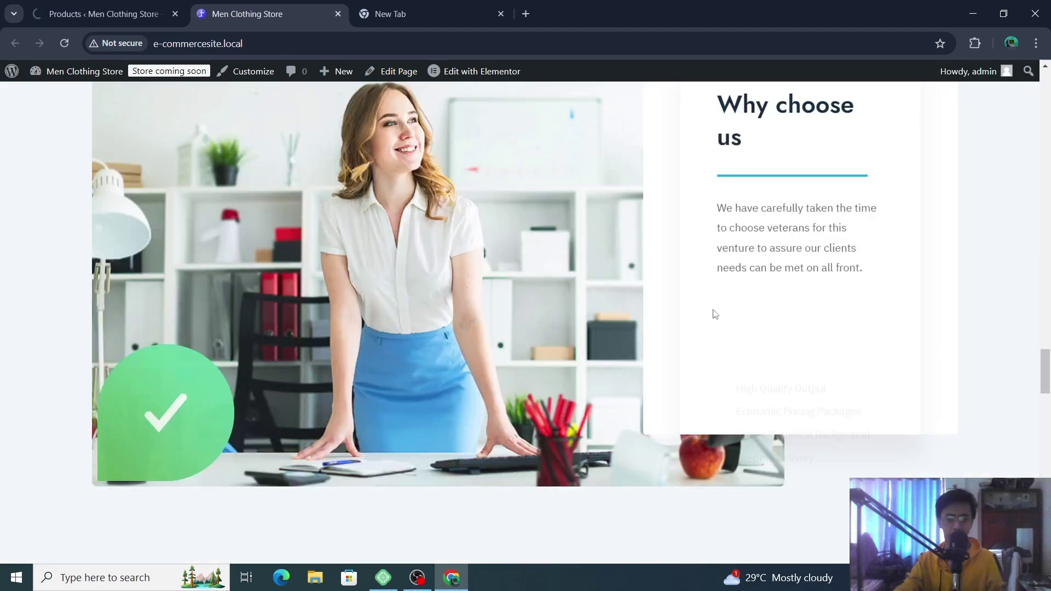
scroll(715, 313, "down", 6)
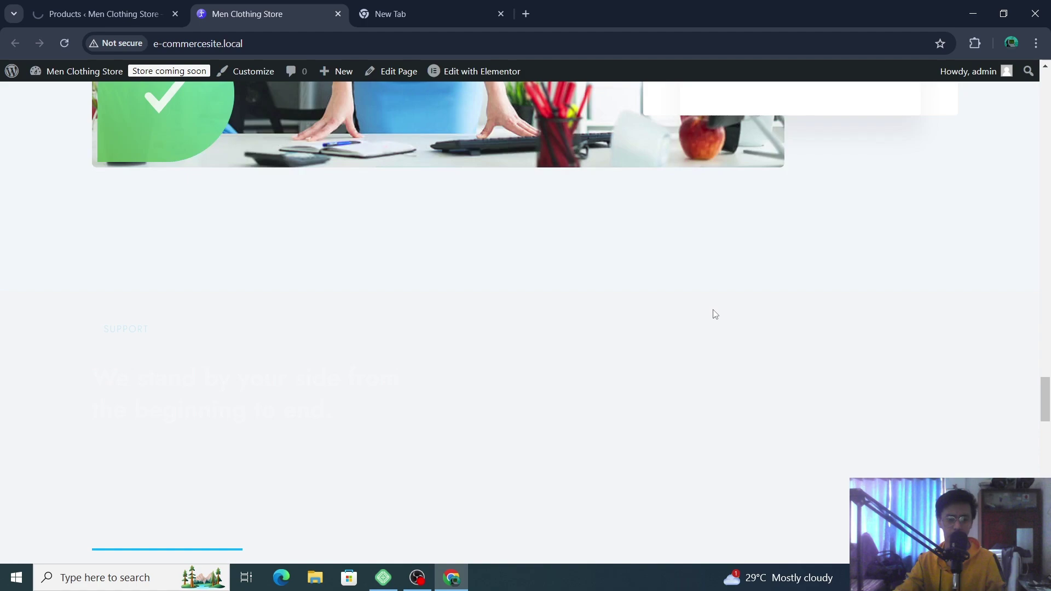
scroll(715, 314, "down", 4)
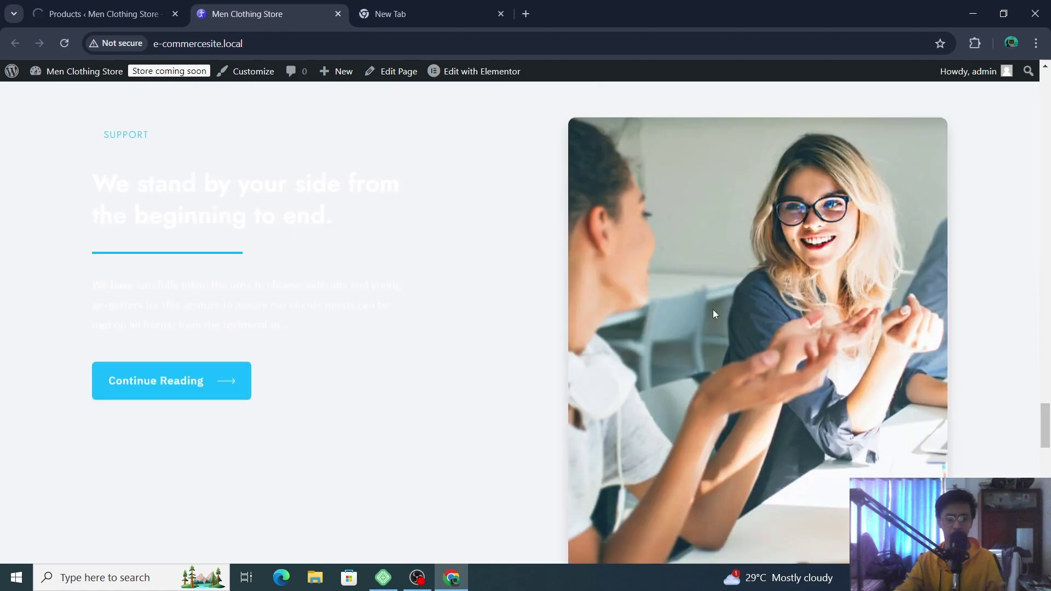
scroll(715, 313, "down", 10)
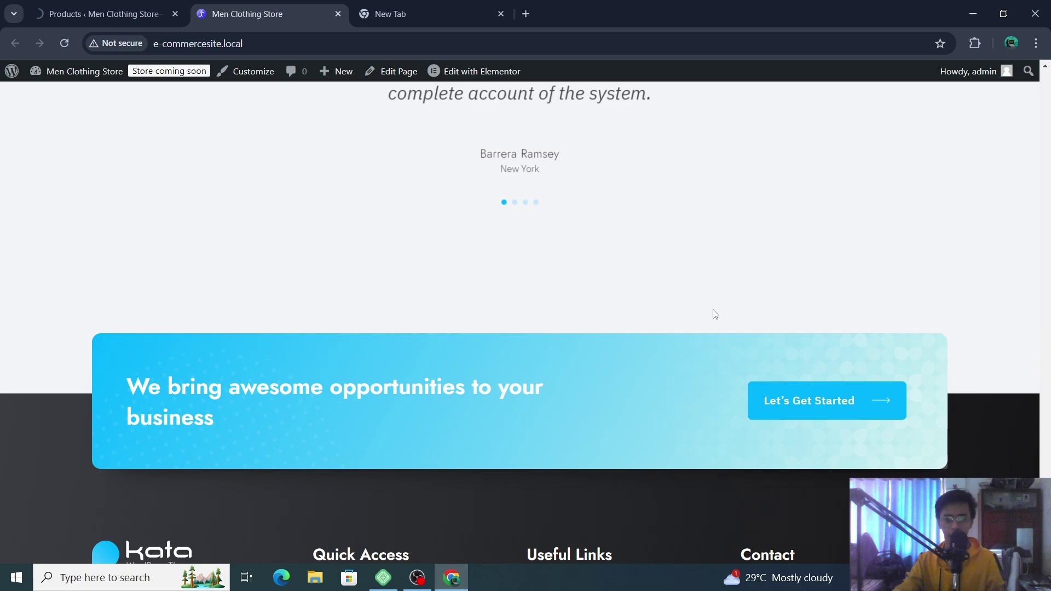
scroll(715, 314, "down", 5)
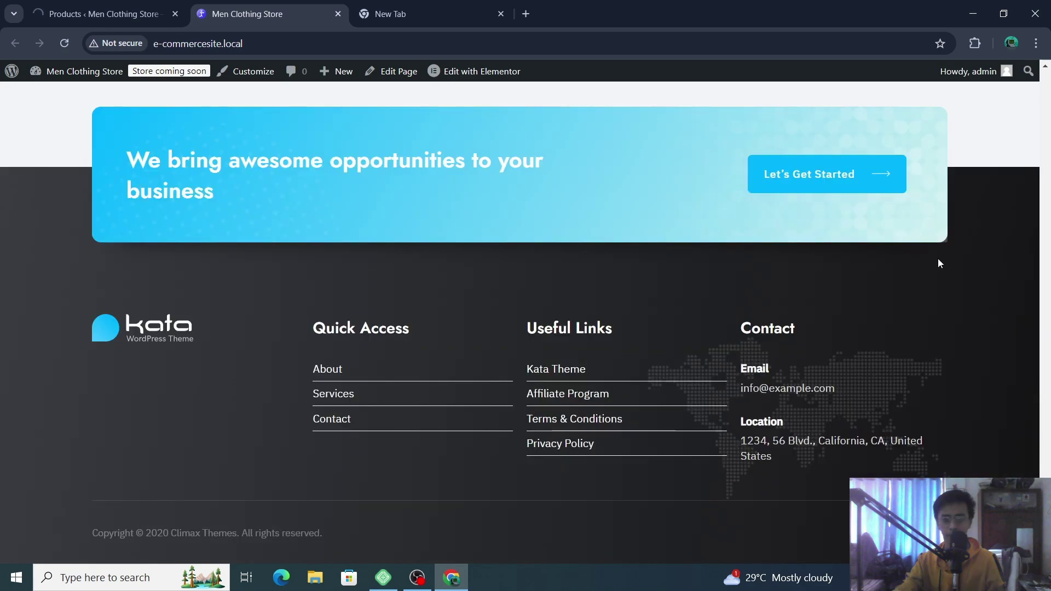
mouse_move(465, 71)
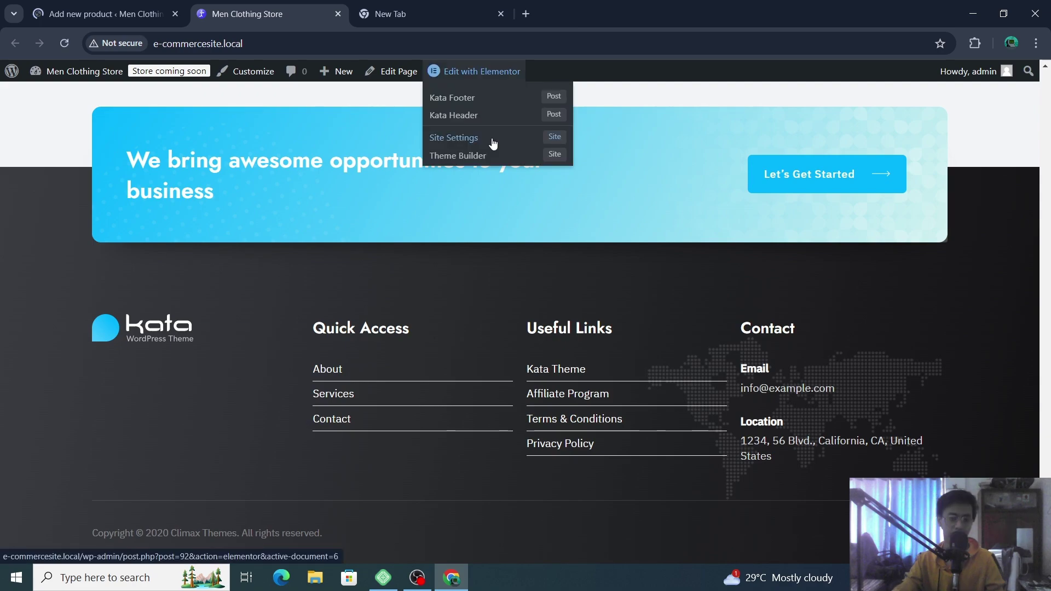
- Name the new product 'V shape T-shirt' and advance the tour to the description step
key("ctrl+shift+Tab")
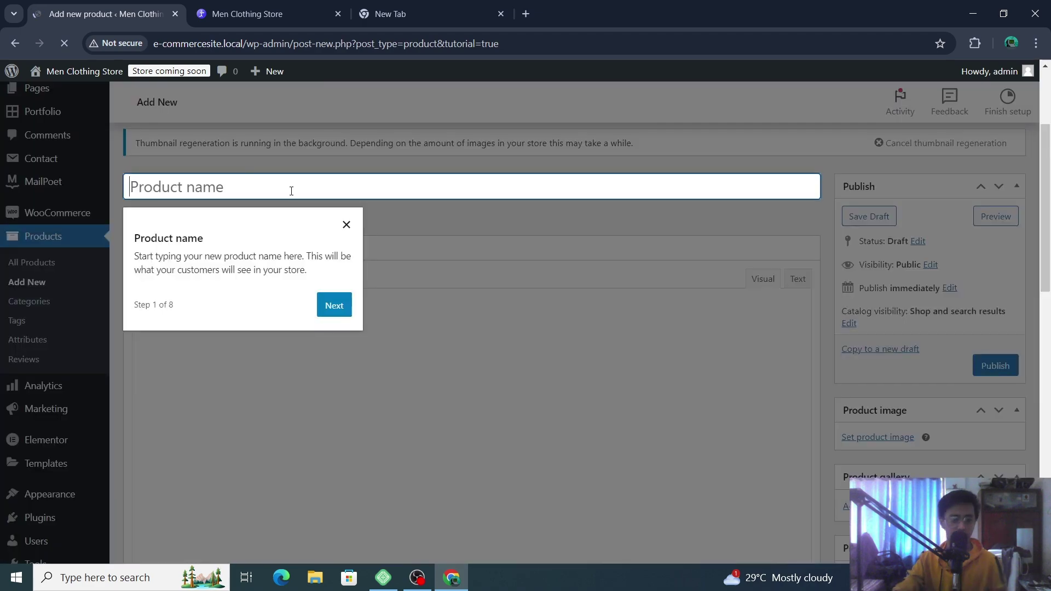
type("T")
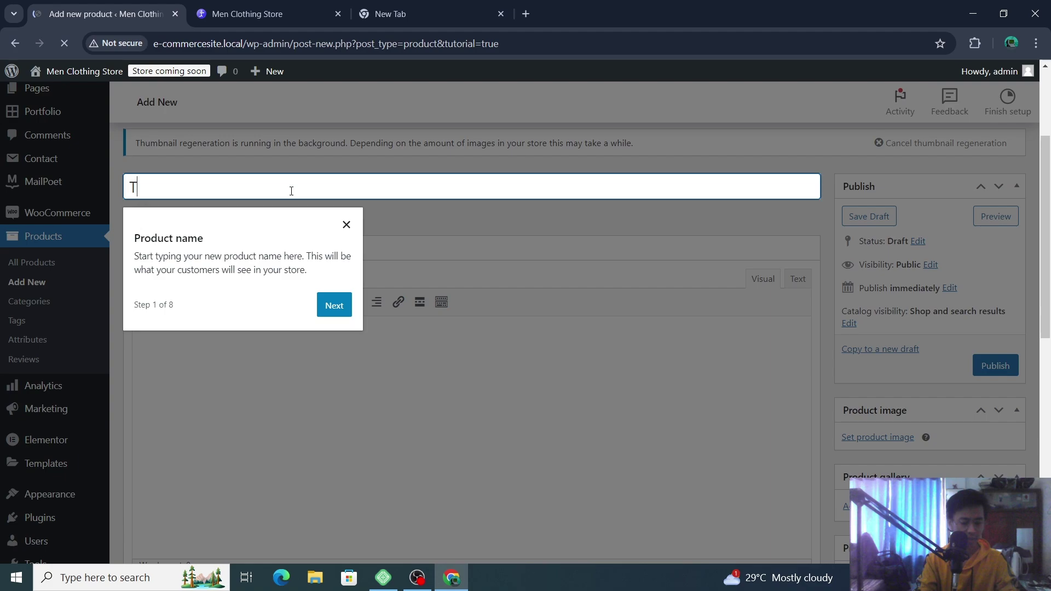
type("-shirt")
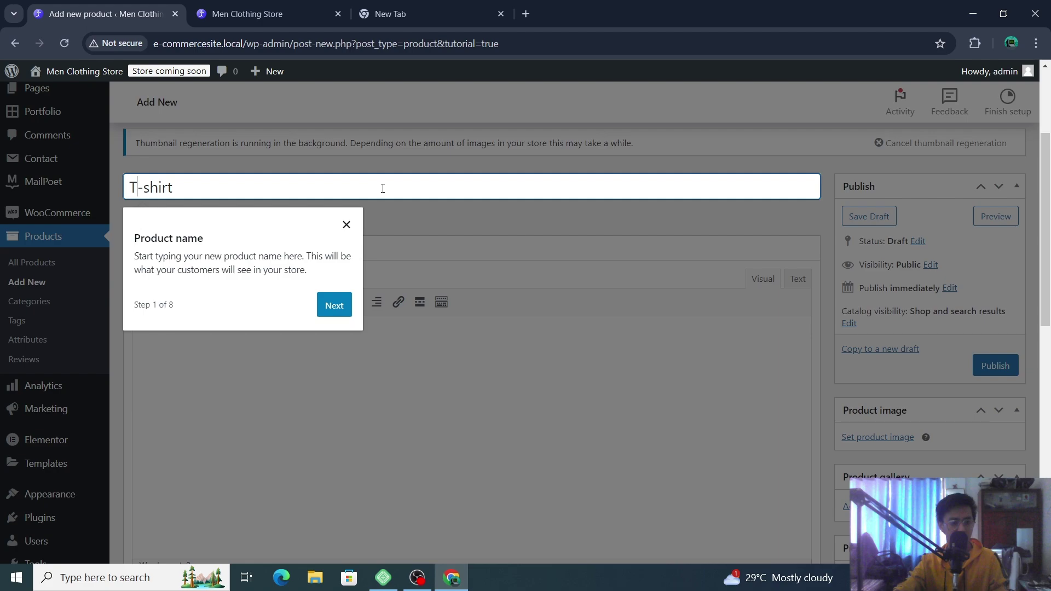
key("Home")
type("V shape")
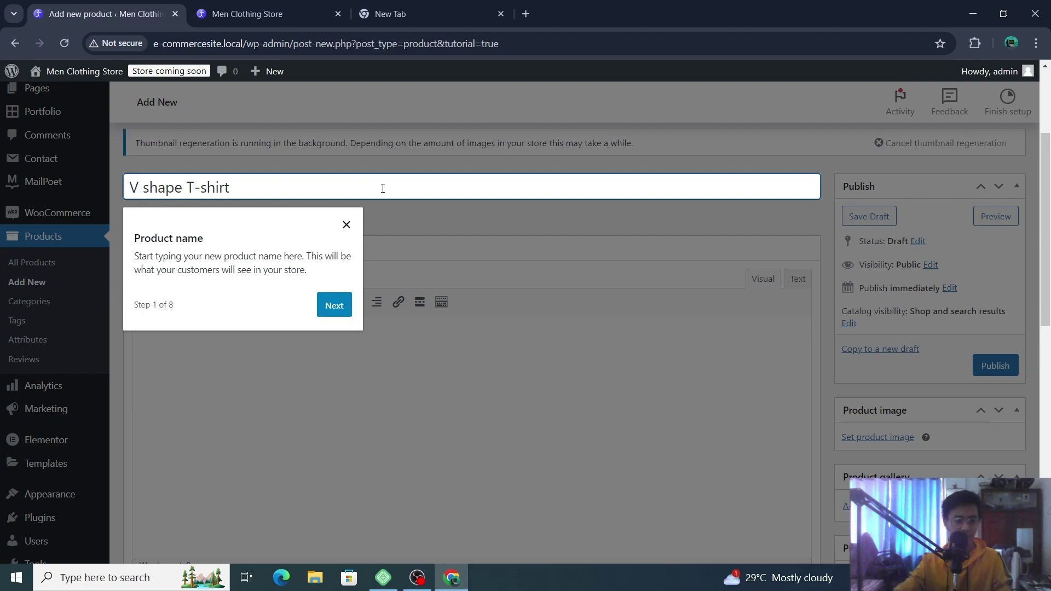
left_click(326, 304)
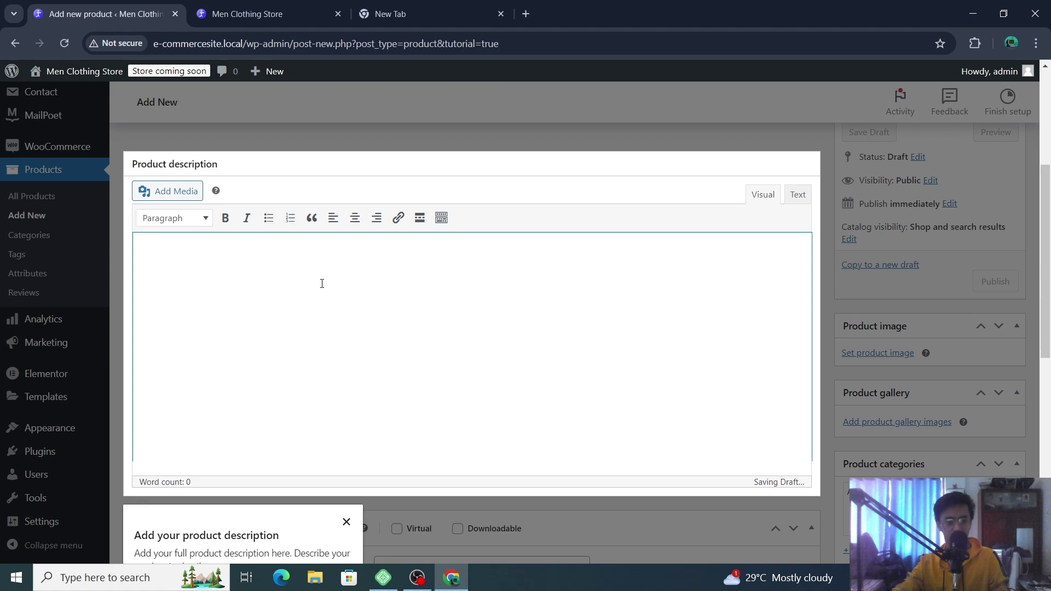
left_click(168, 190)
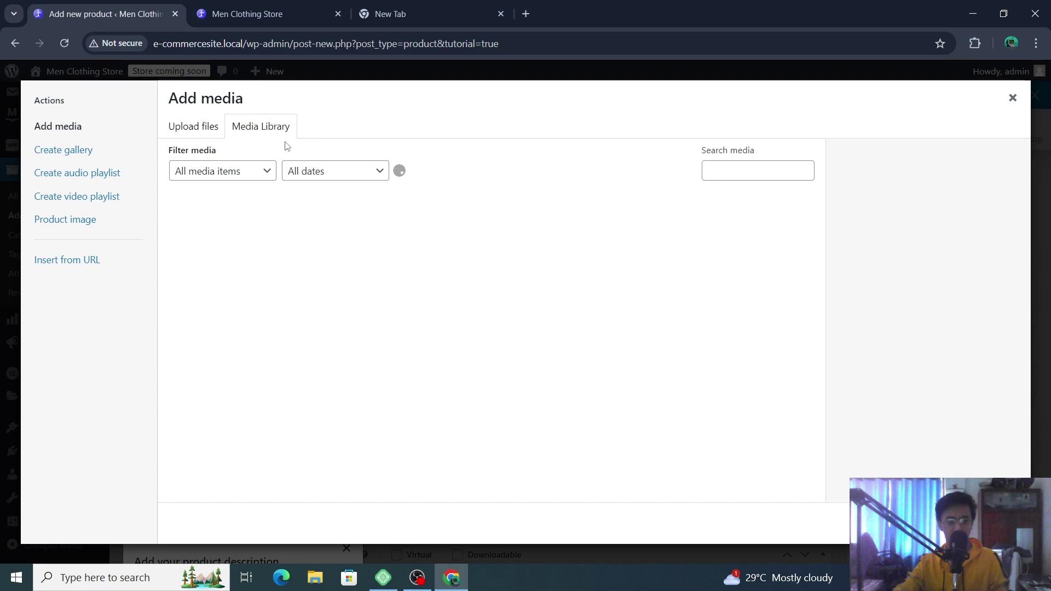
left_click(211, 131)
left_click(237, 130)
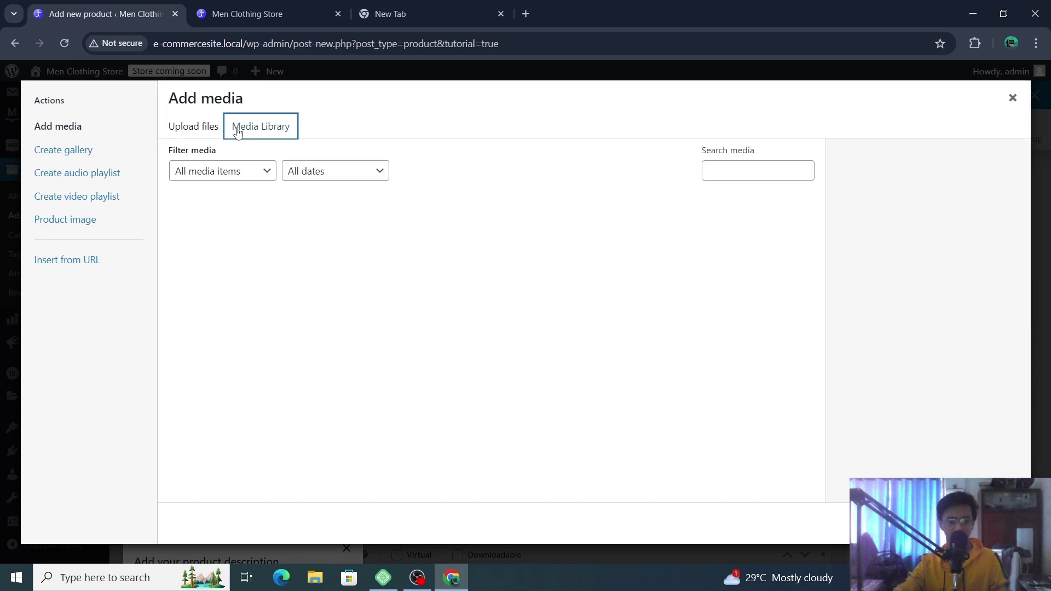
left_click(239, 171)
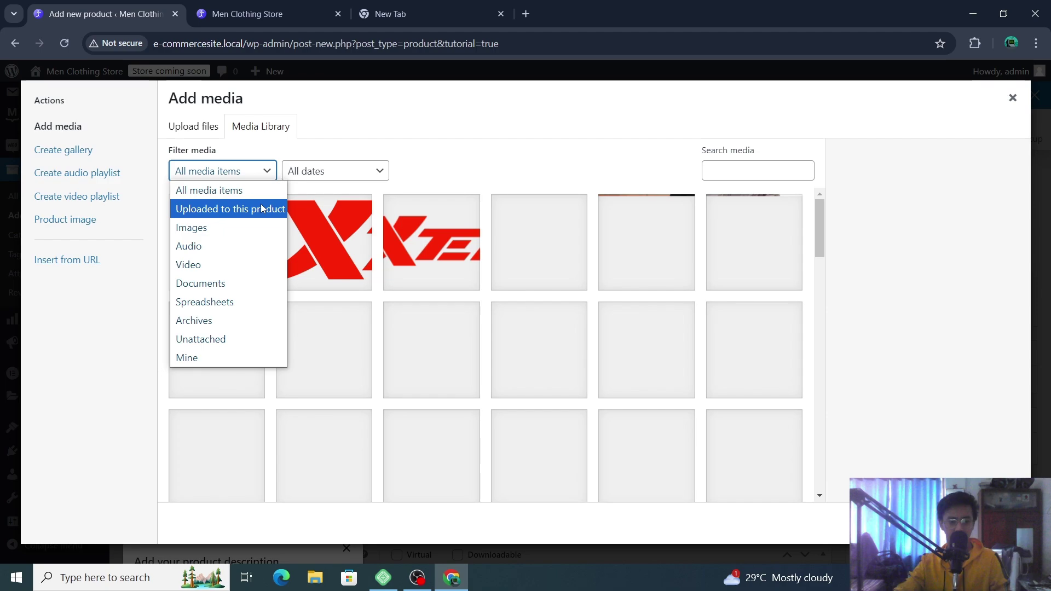
scroll(602, 296, "down", 5)
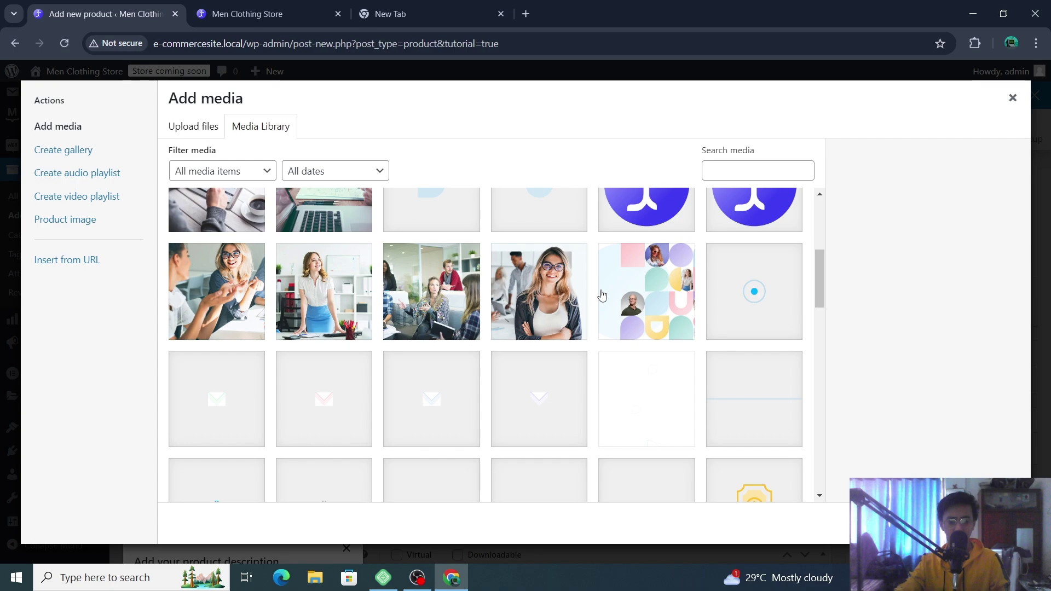
scroll(458, 315, "up", 5)
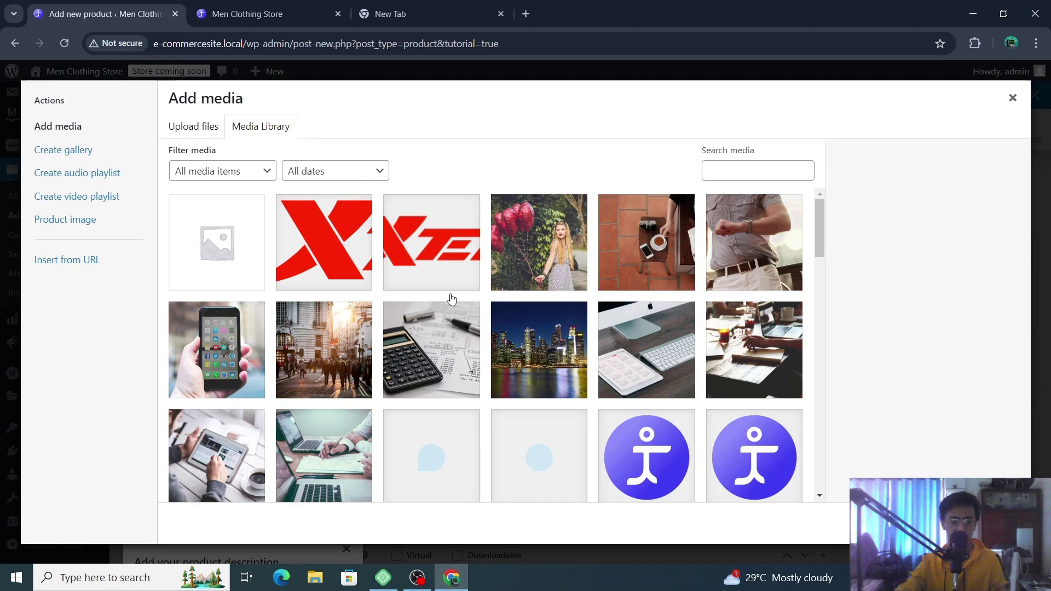
scroll(452, 298, "down", 9)
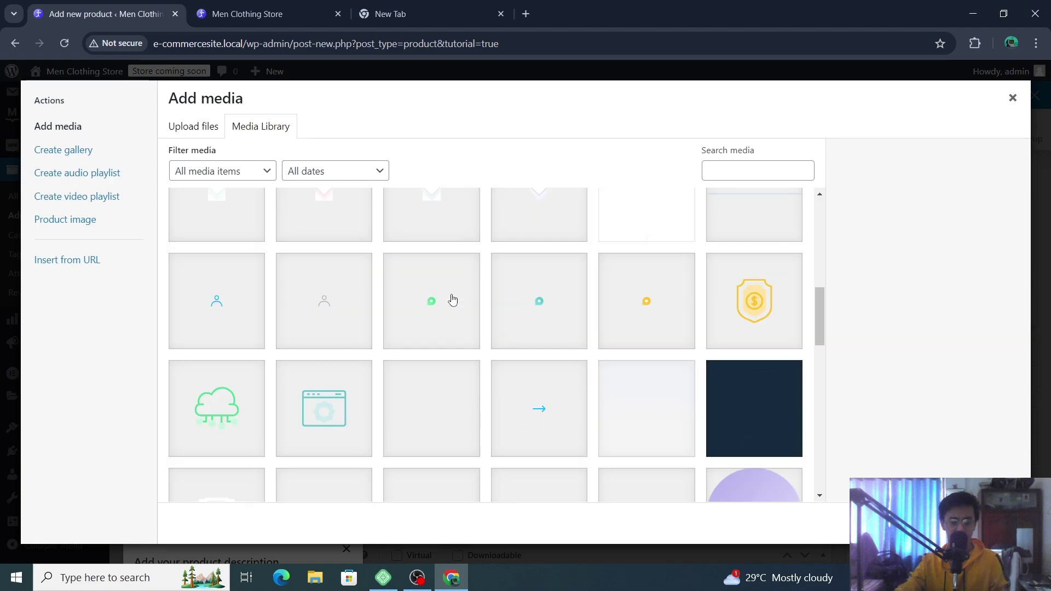
scroll(452, 298, "up", 9)
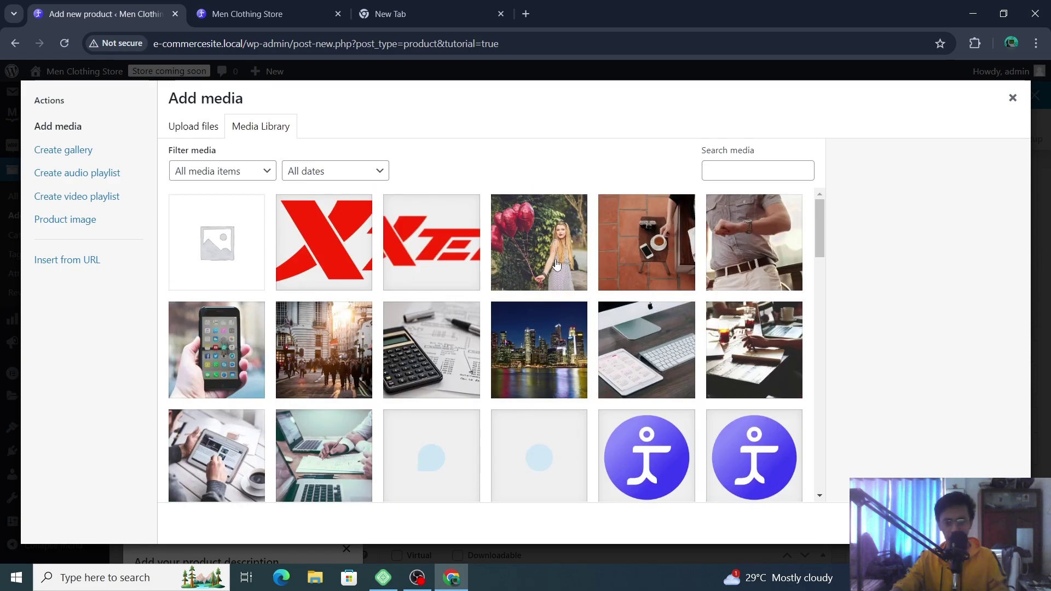
key("Escape")
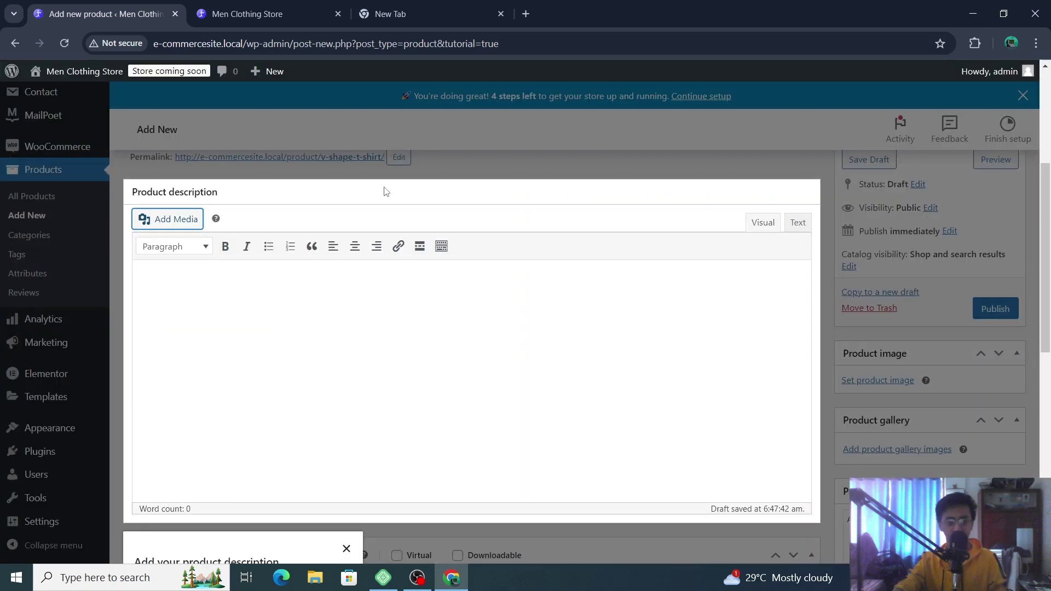
- Start the product description, then cancel leaving the page so the draft editor stays open
left_click(653, 433)
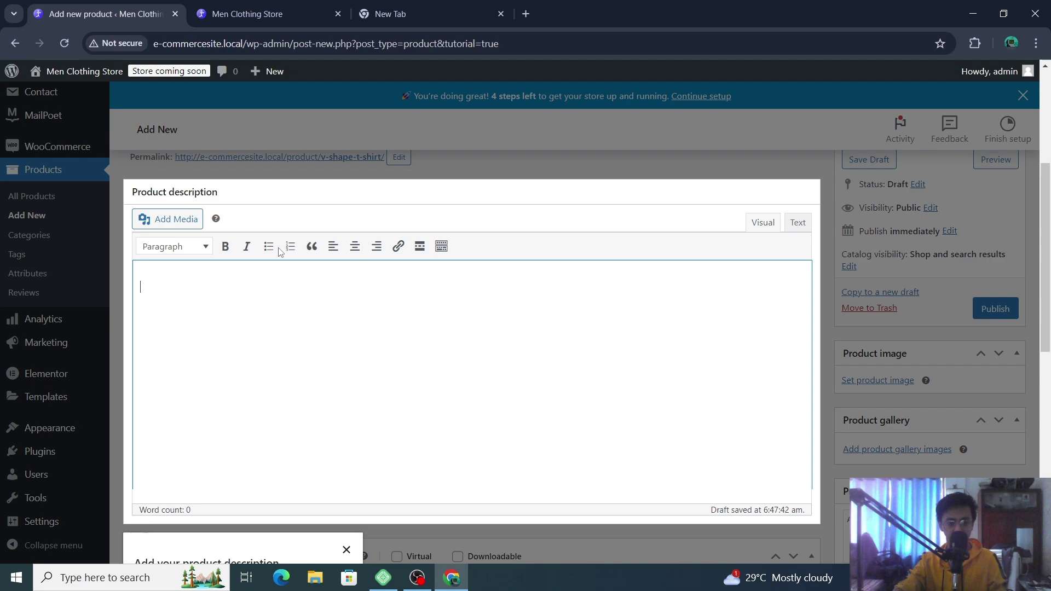
left_click(1048, 134)
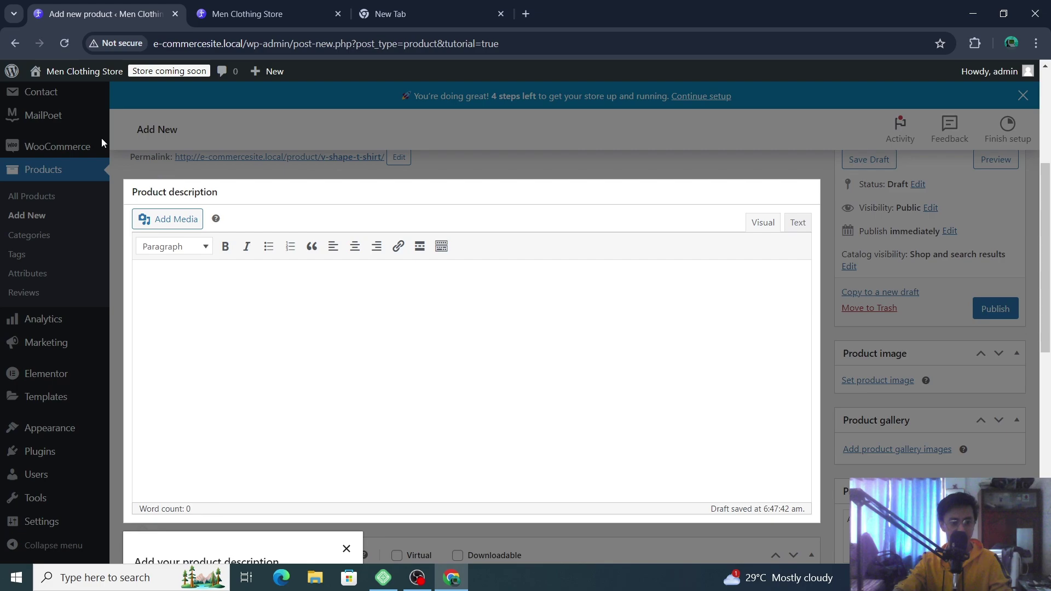
key("alt+Left")
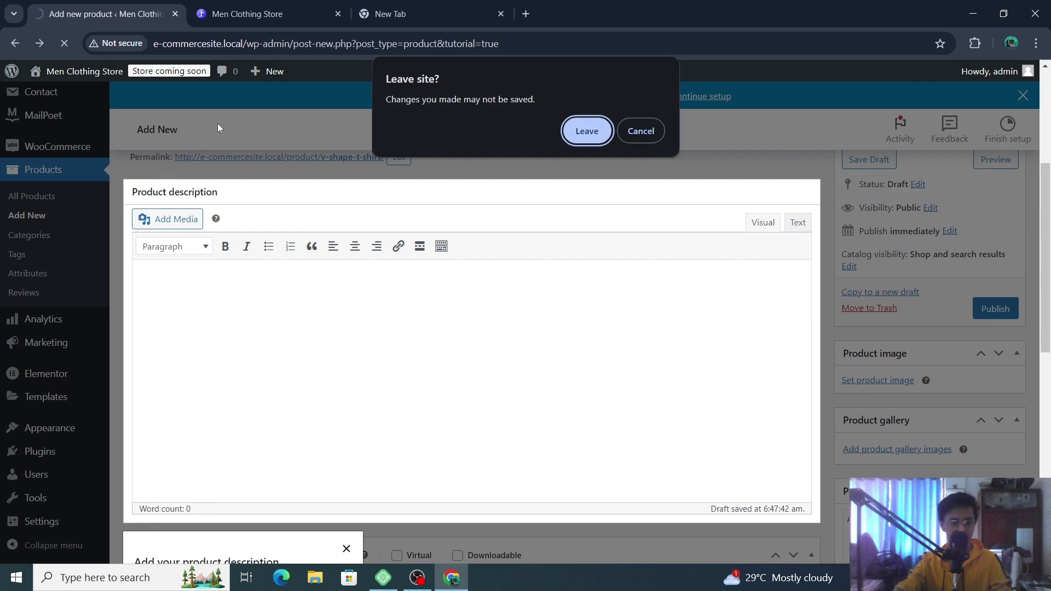
key("Escape")
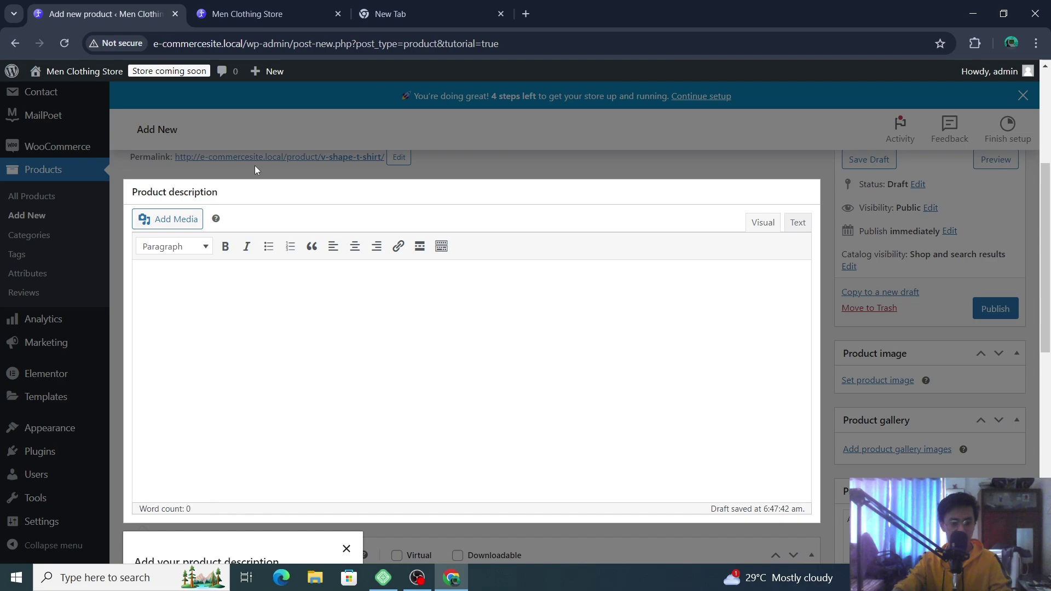
scroll(340, 445, "down", 4)
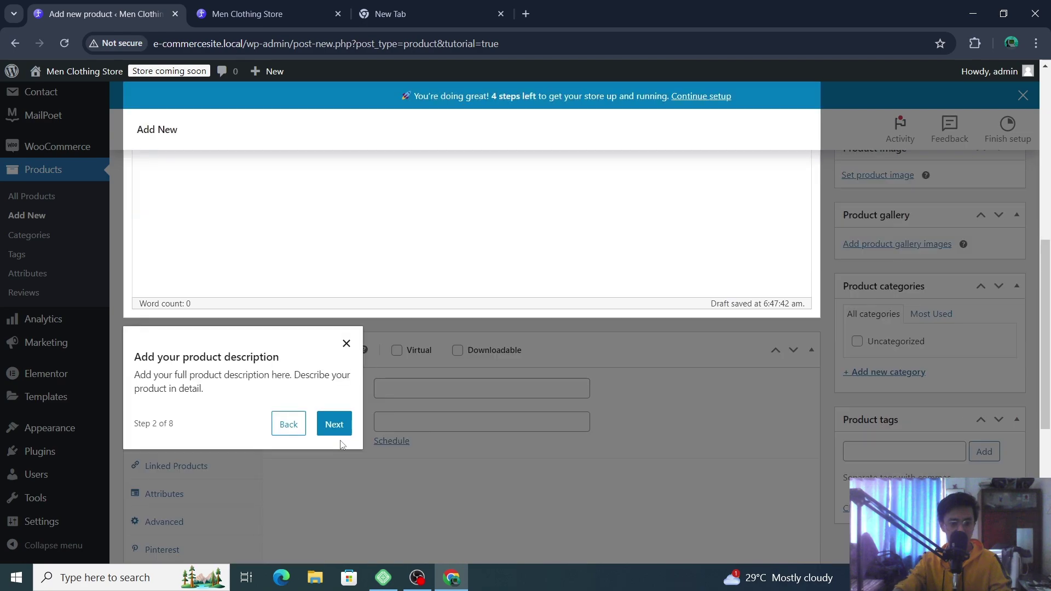
- Step the tour through product data, price, image, tags and publishing, then keep editing
left_click(338, 432)
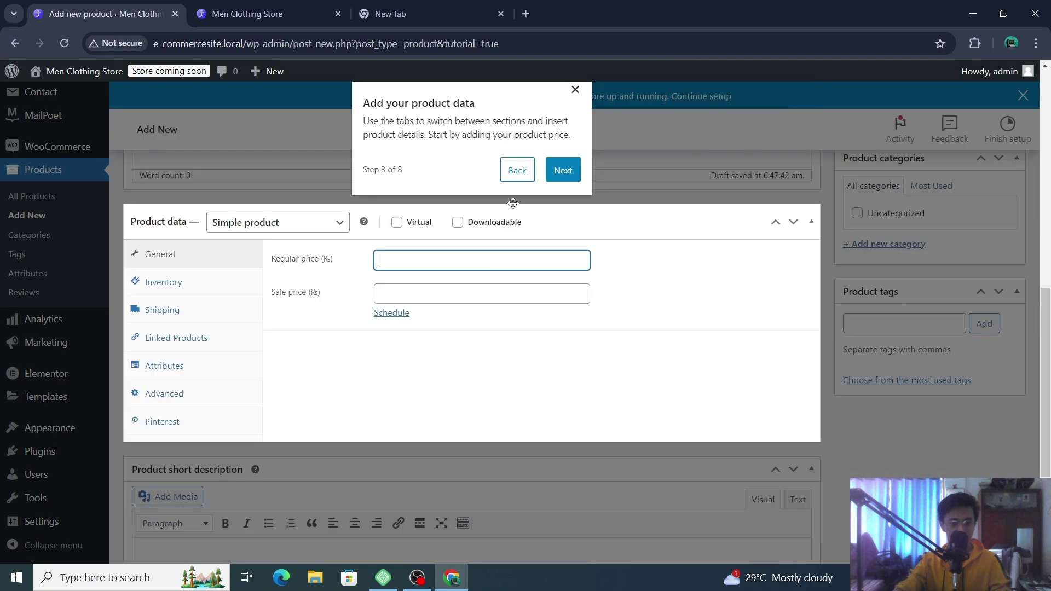
left_click(557, 172)
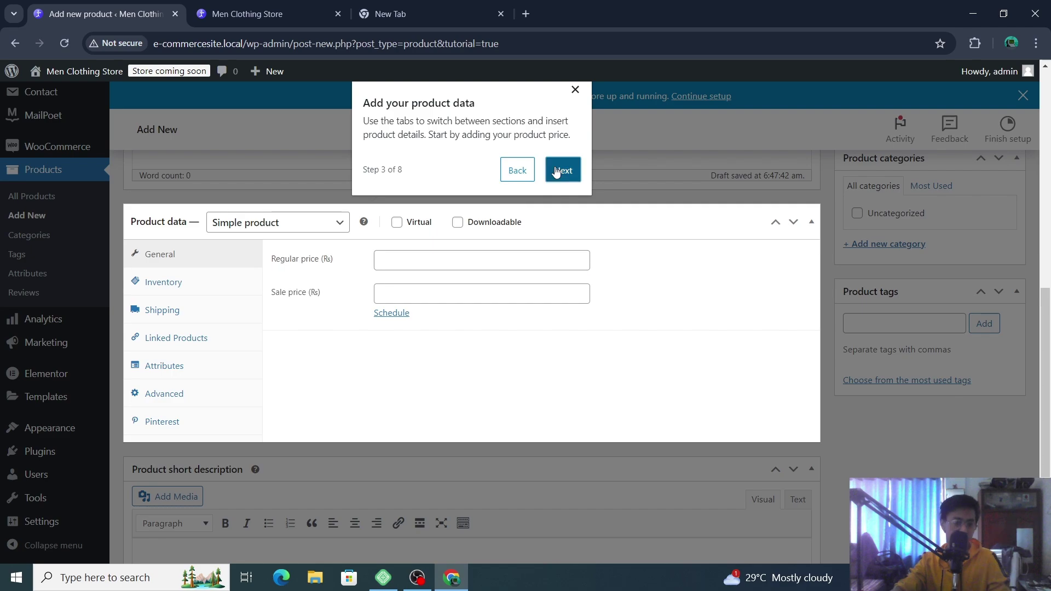
left_click(564, 222)
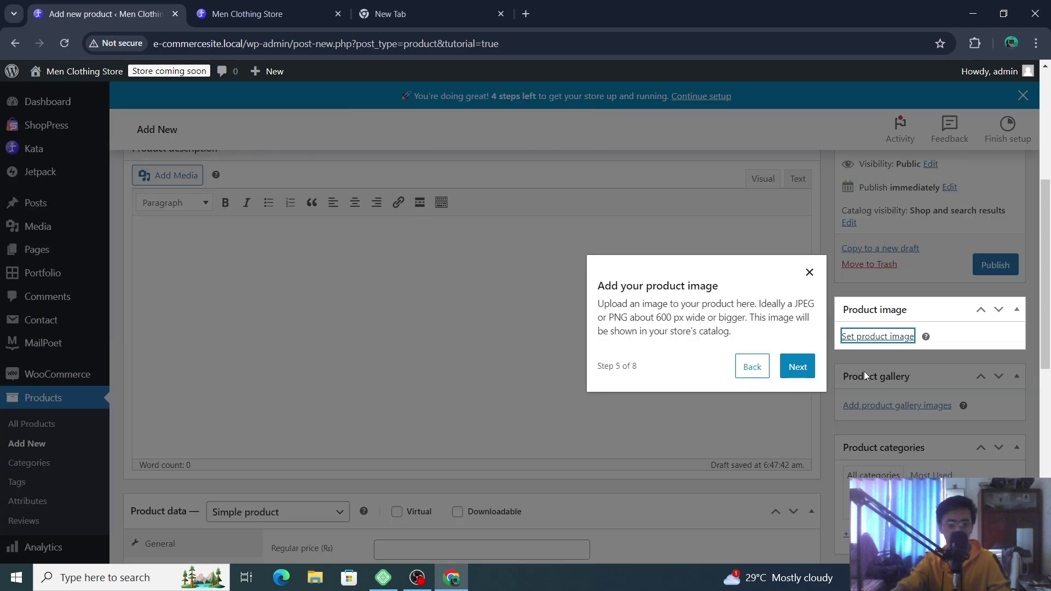
left_click(809, 368)
left_click(802, 378)
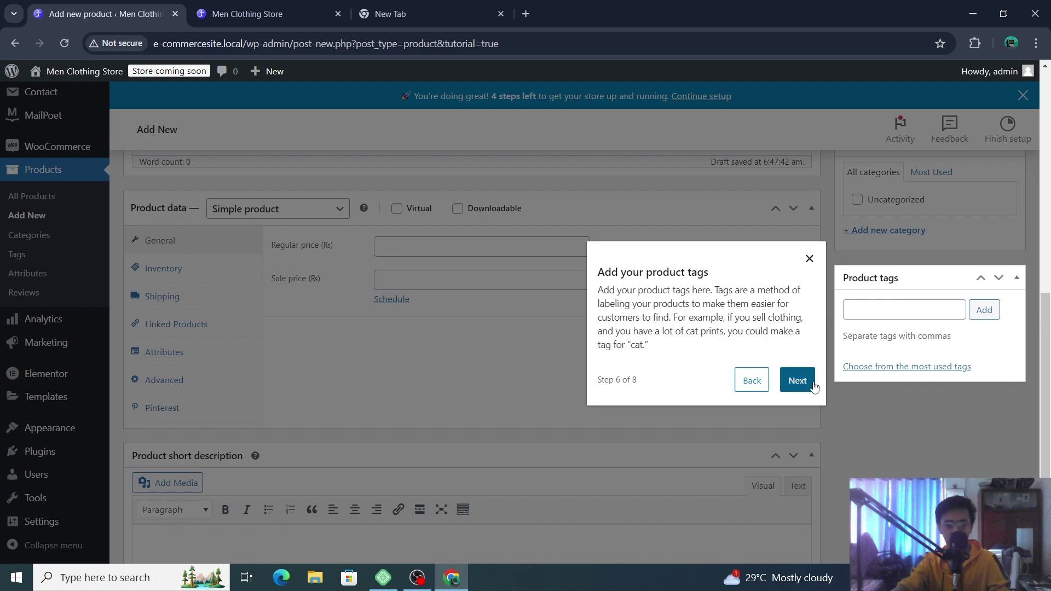
left_click(796, 371)
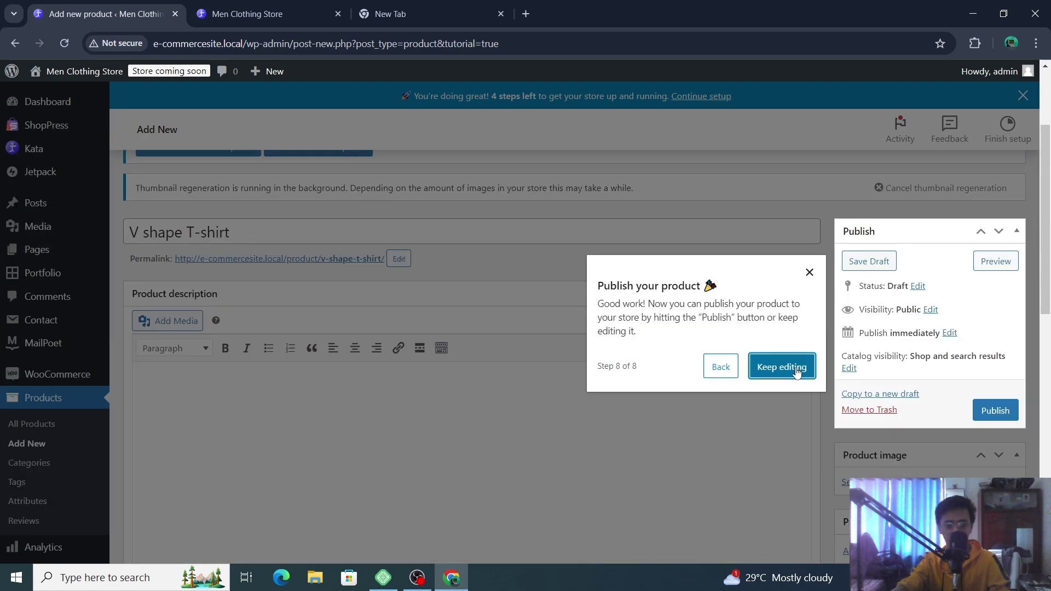
left_click(788, 363)
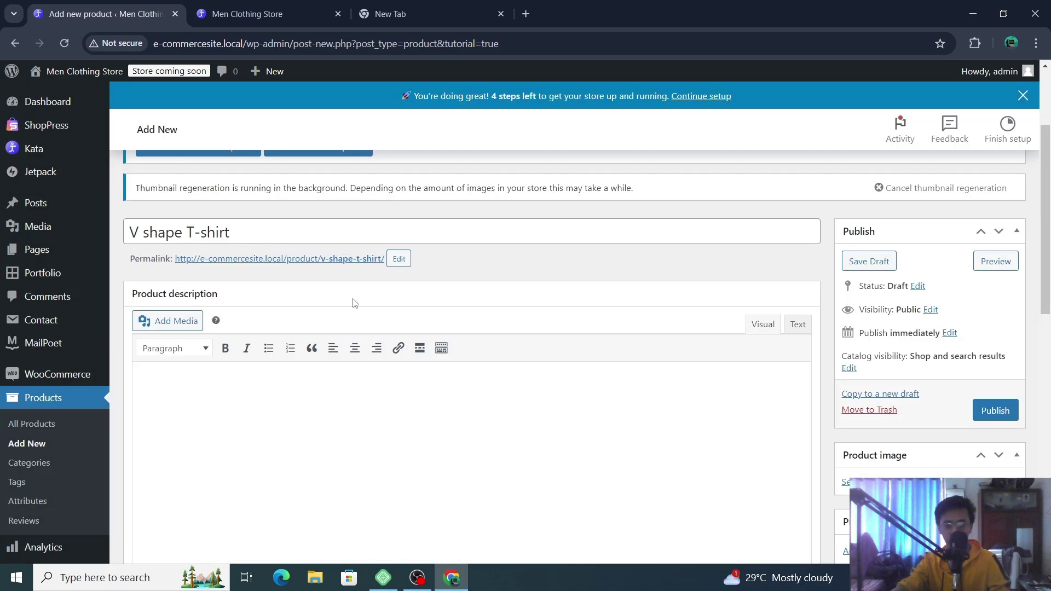
- Change the product title from 'V shape T-shirt' to 'Check shirt'
scroll(420, 282, "down", 5)
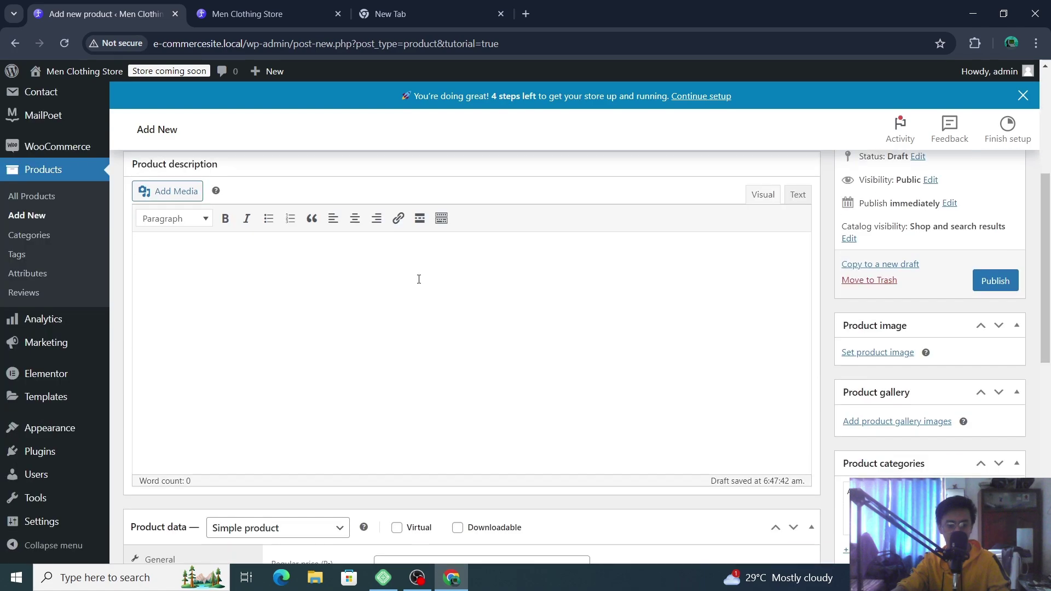
scroll(418, 280, "up", 4)
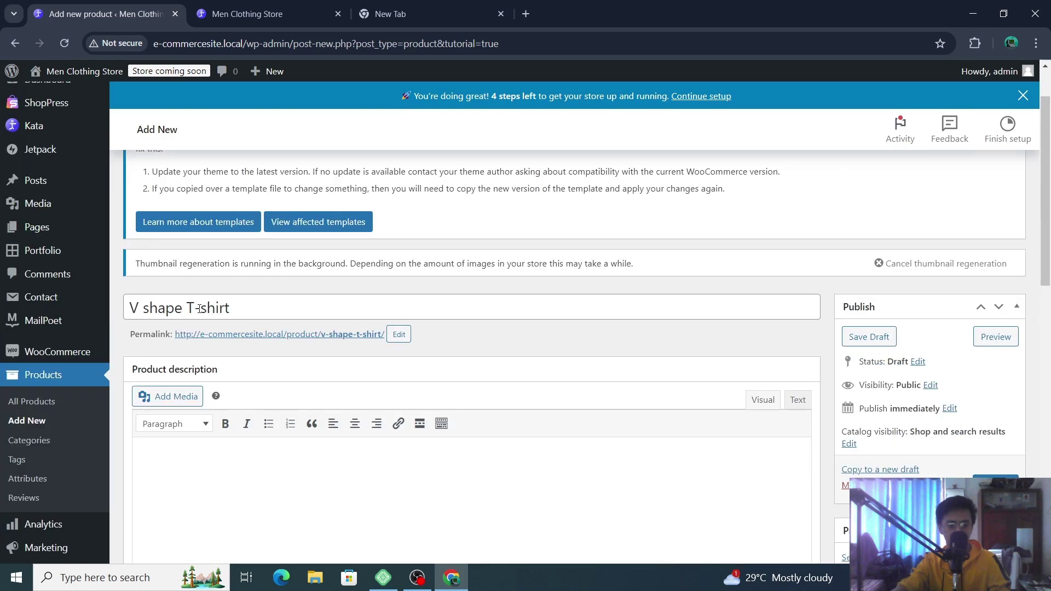
left_click_drag(200, 309, 128, 307)
mouse_move(105, 317)
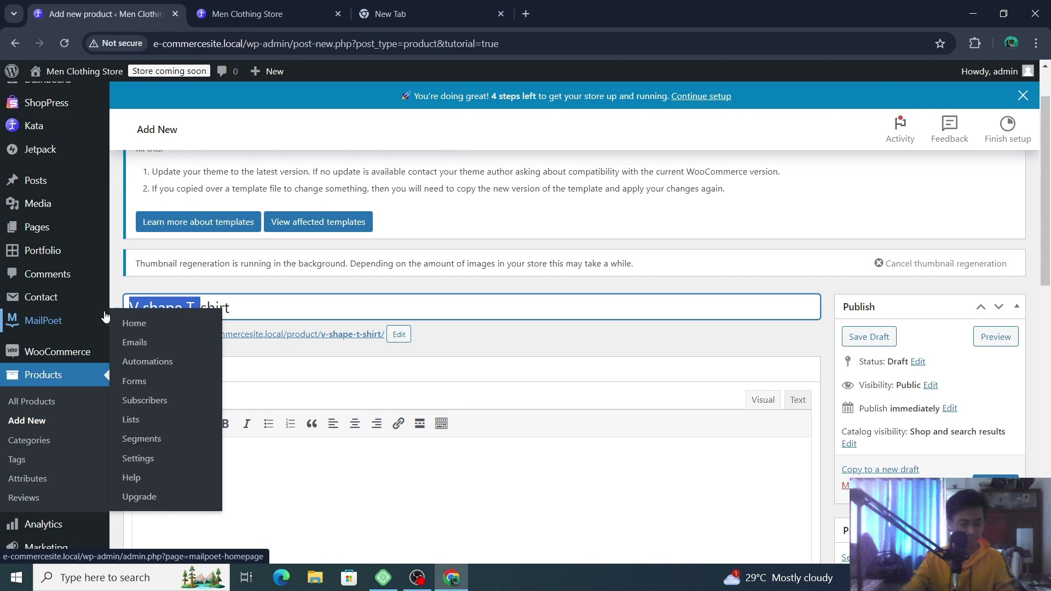
type("Check")
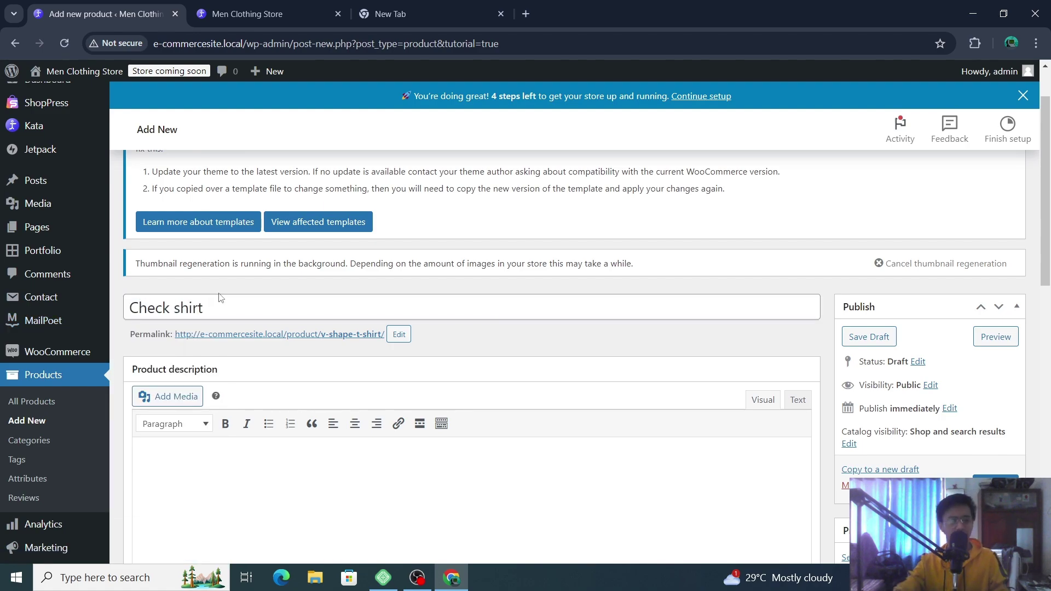
- Open the permalink slug editor and confirm it, leaving /product/v-shape-t-shirt/ unchanged
scroll(593, 242, "down", 3)
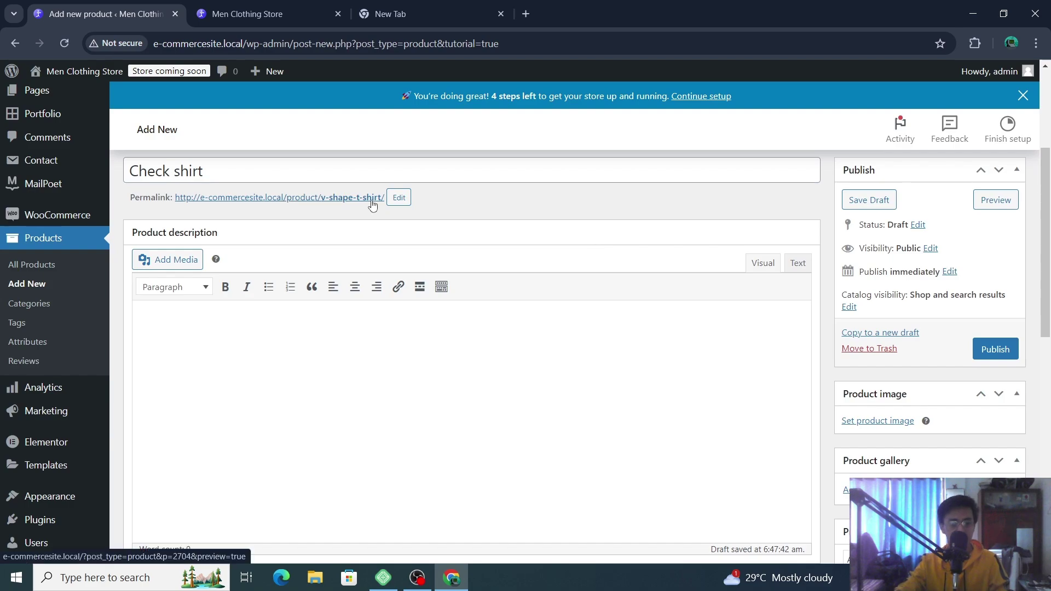
left_click(399, 197)
left_click(557, 206)
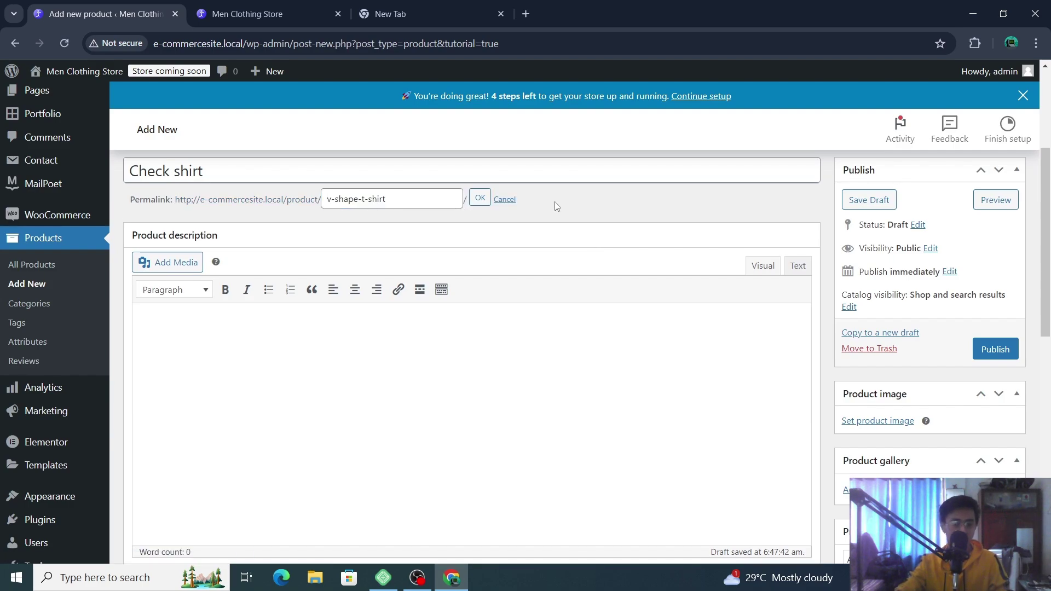
left_click(480, 197)
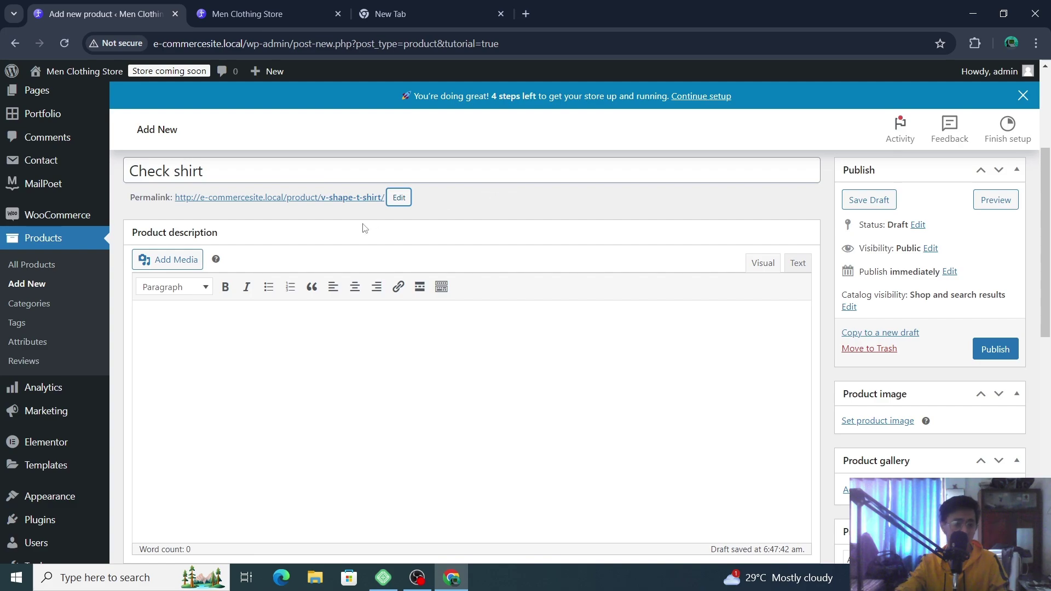
scroll(161, 318, "down", 2)
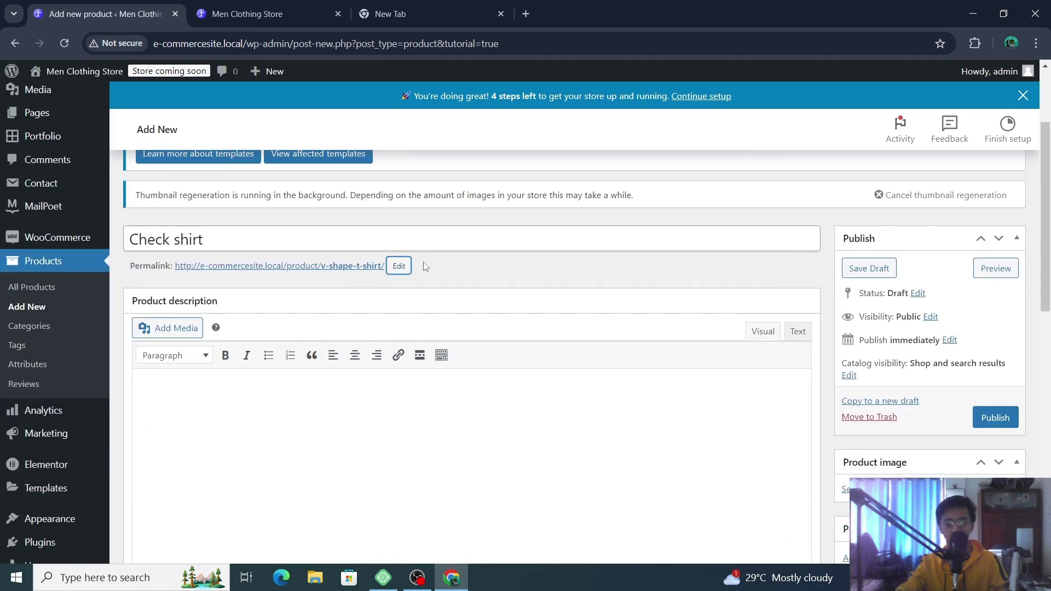
- Choose the photo of the man checking his watch from the Media Library
left_click(171, 327)
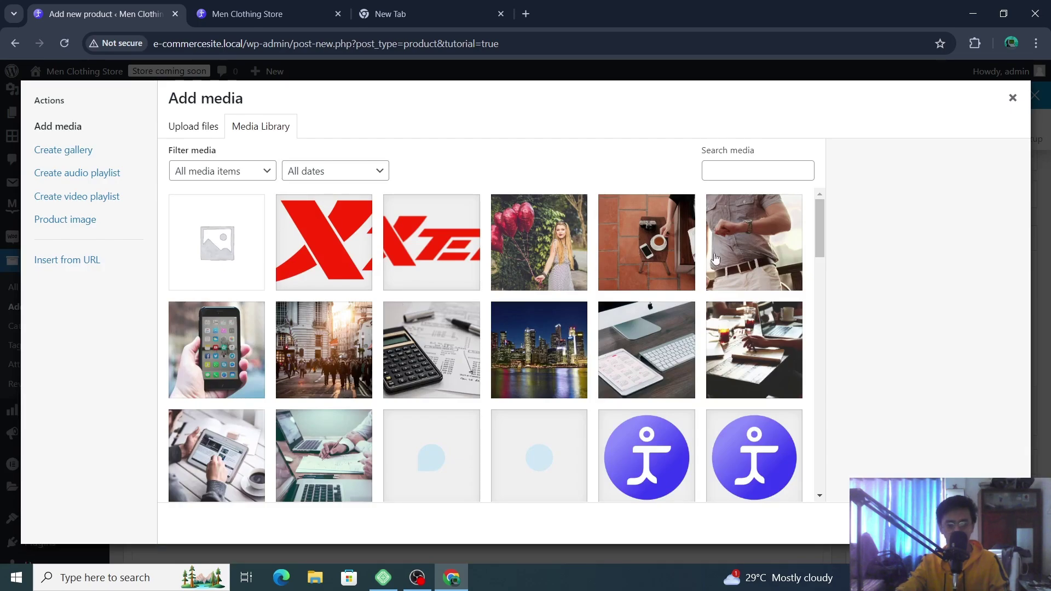
left_click(762, 261)
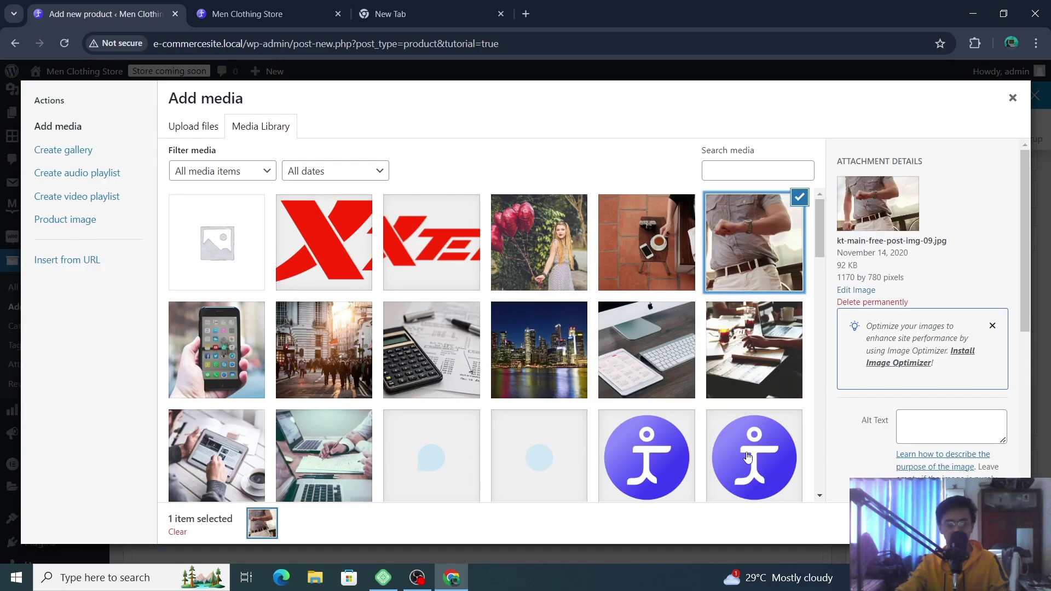
scroll(950, 325, "down", 3)
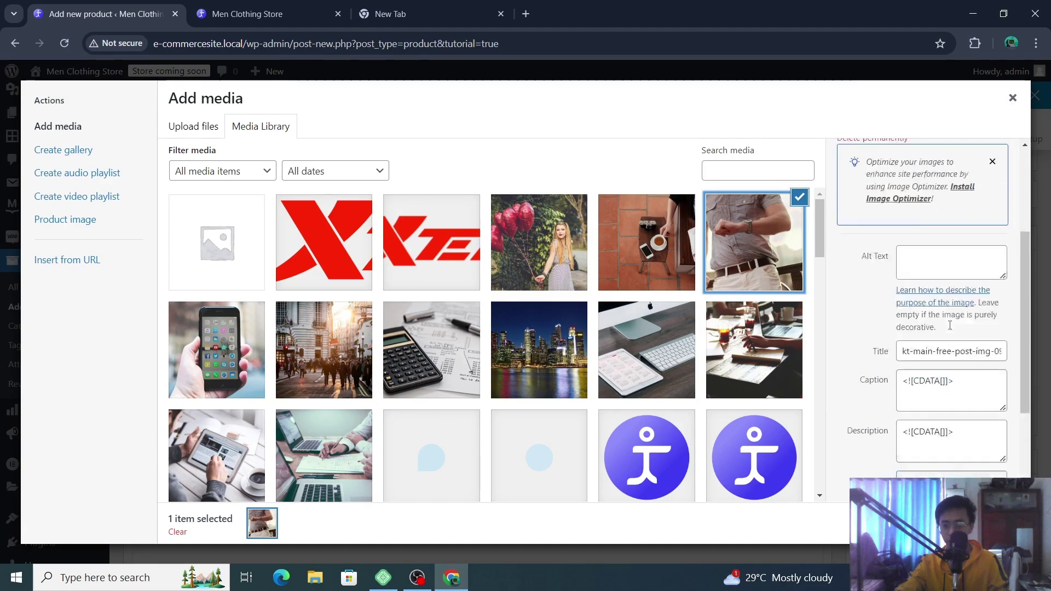
scroll(950, 325, "up", 1)
left_click(962, 311)
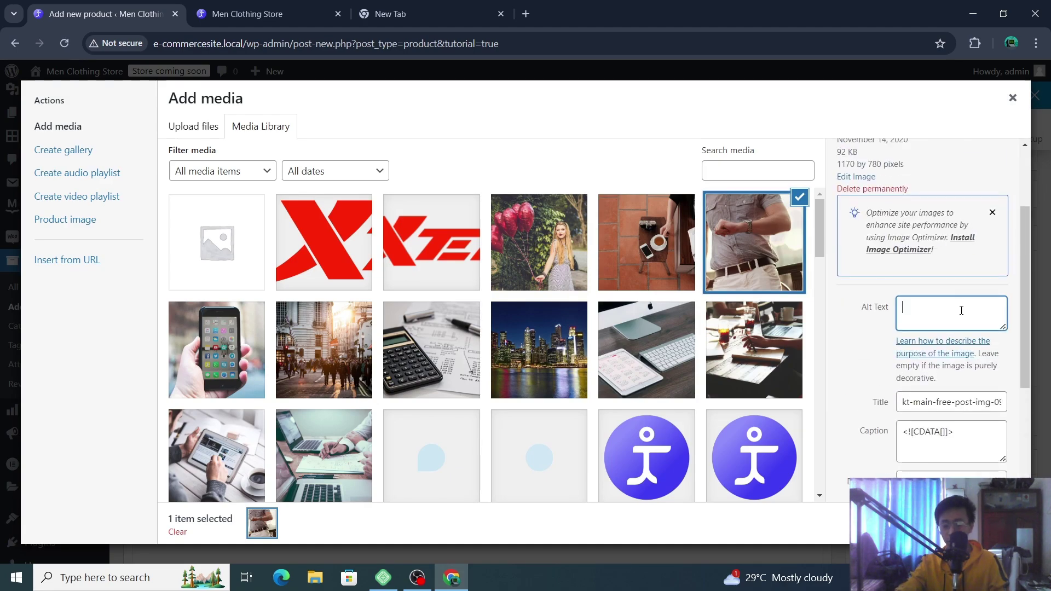
- Set the image alignment to Center and Link To to Media File, then insert it
scroll(962, 310, "down", 3)
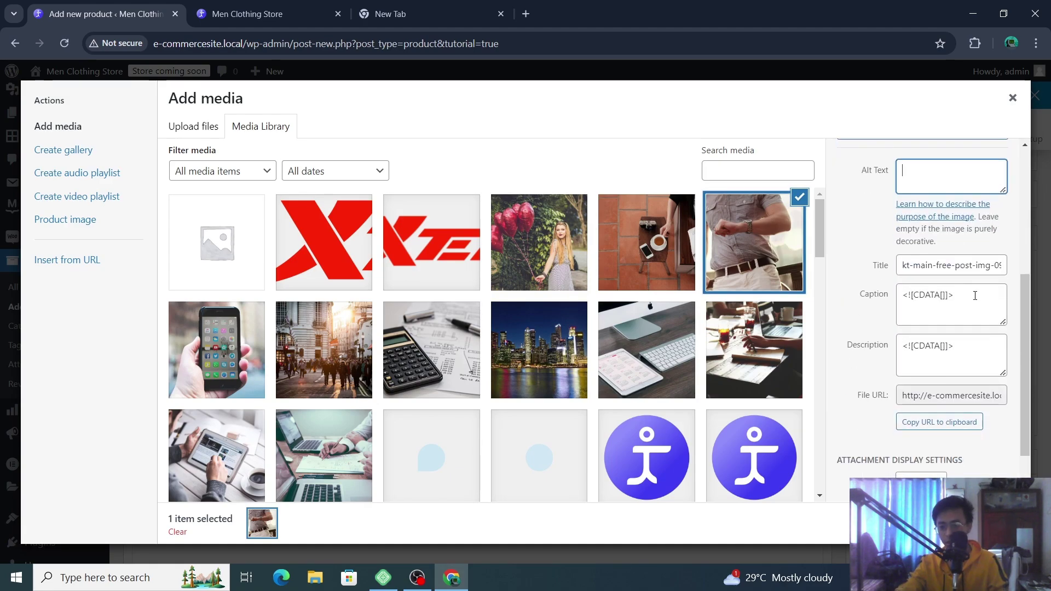
scroll(956, 329, "down", 1)
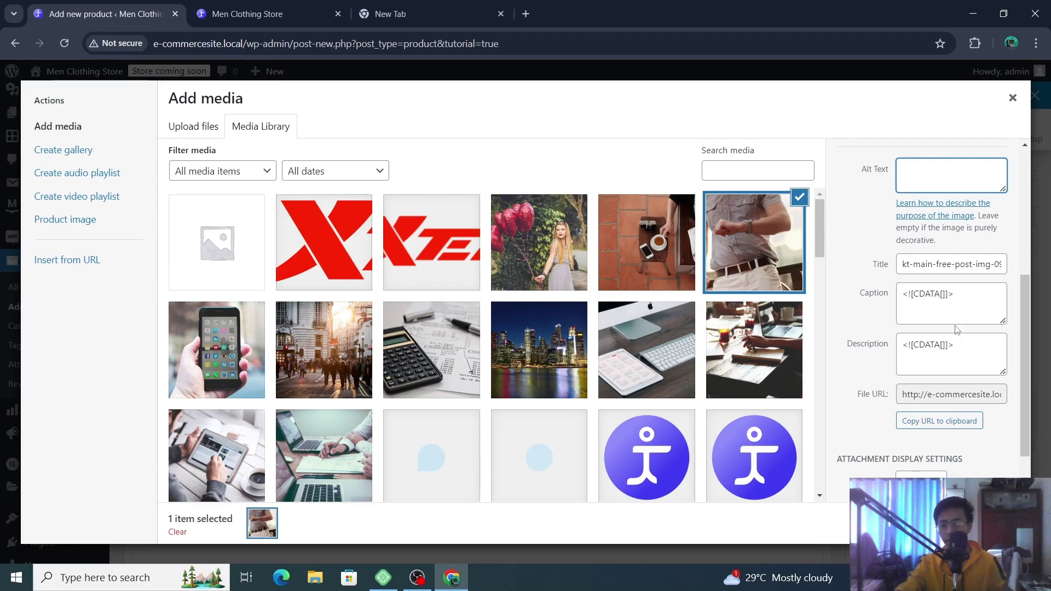
scroll(957, 329, "down", 1)
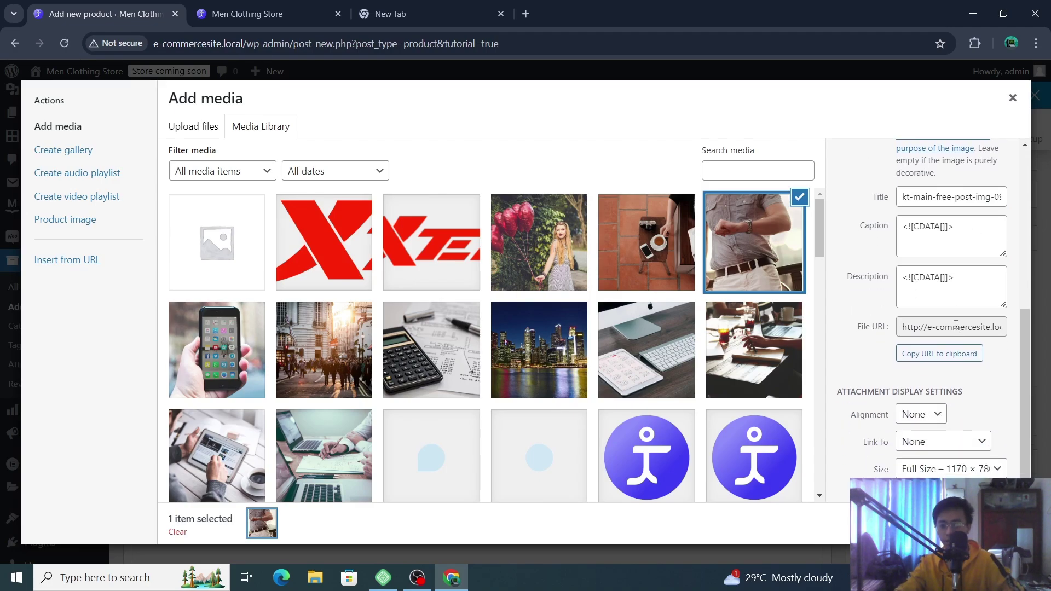
left_click(936, 426)
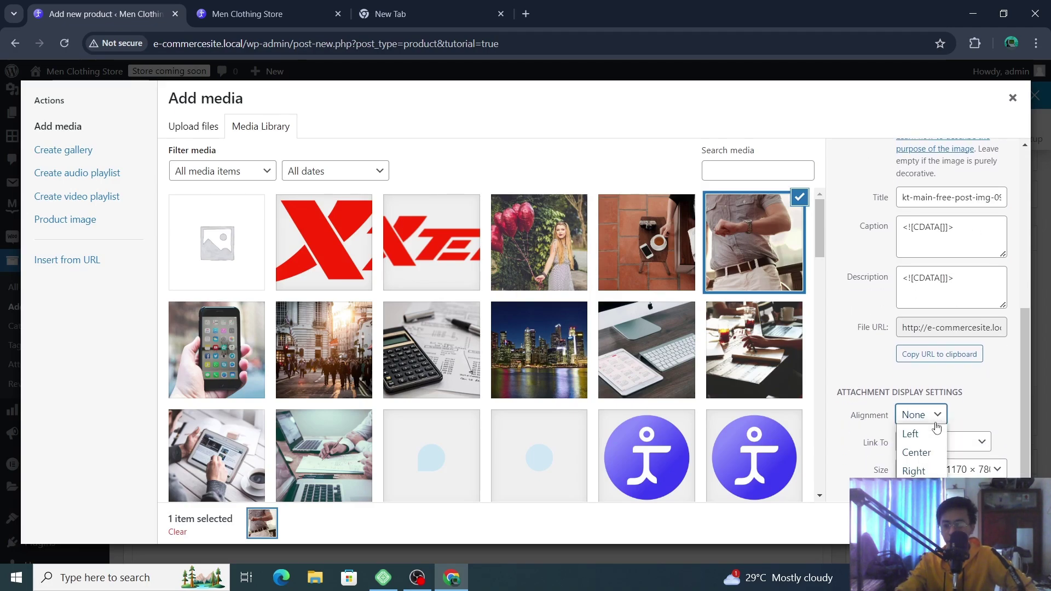
left_click(924, 459)
left_click(952, 442)
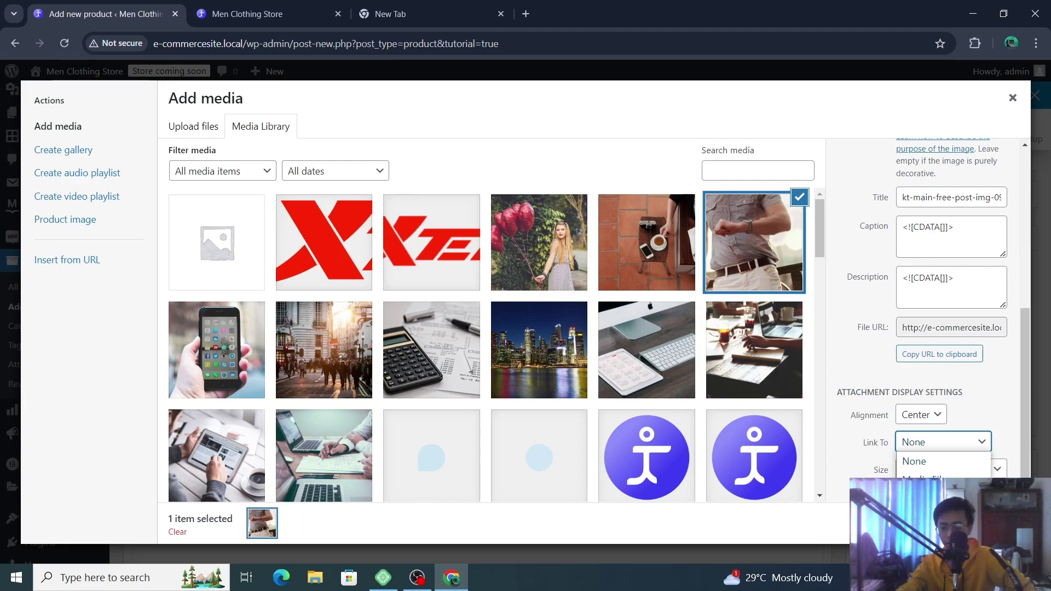
left_click(942, 479)
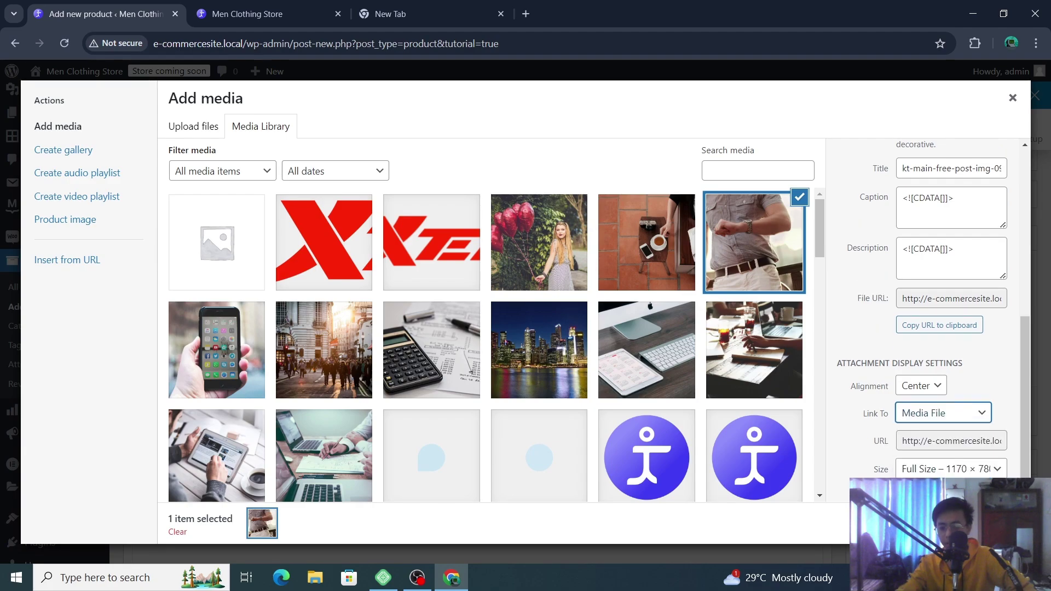
key("Escape")
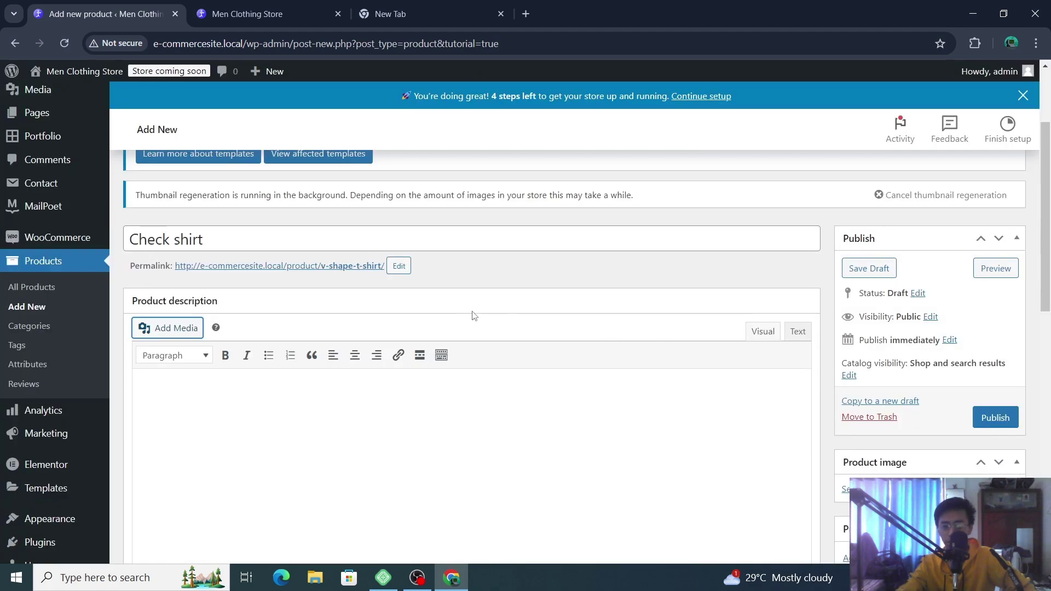
scroll(472, 312, "down", 2)
scroll(244, 277, "up", 2)
scroll(254, 291, "down", 3)
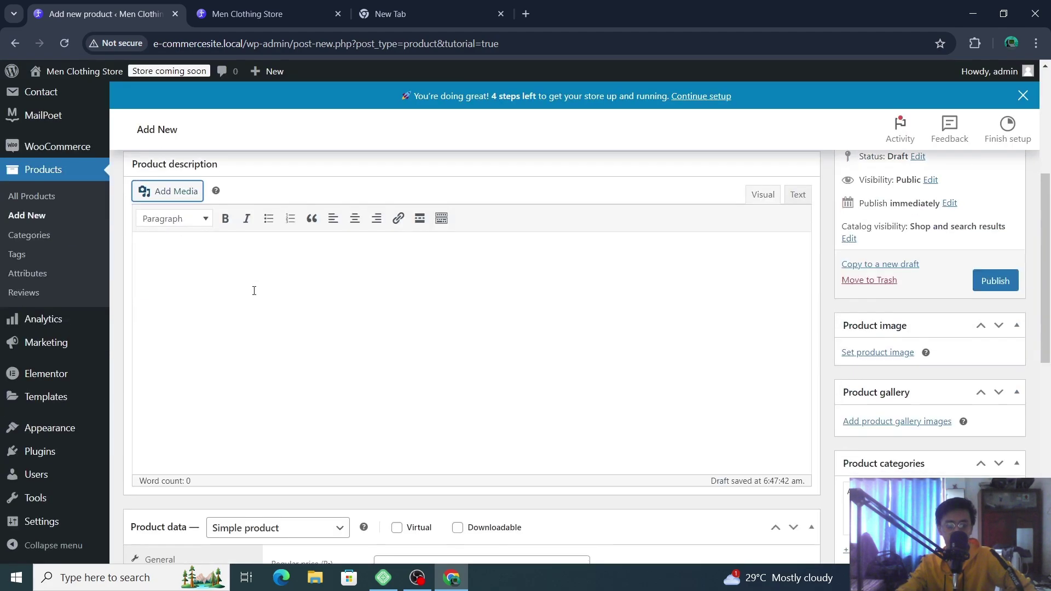
scroll(470, 272, "up", 1)
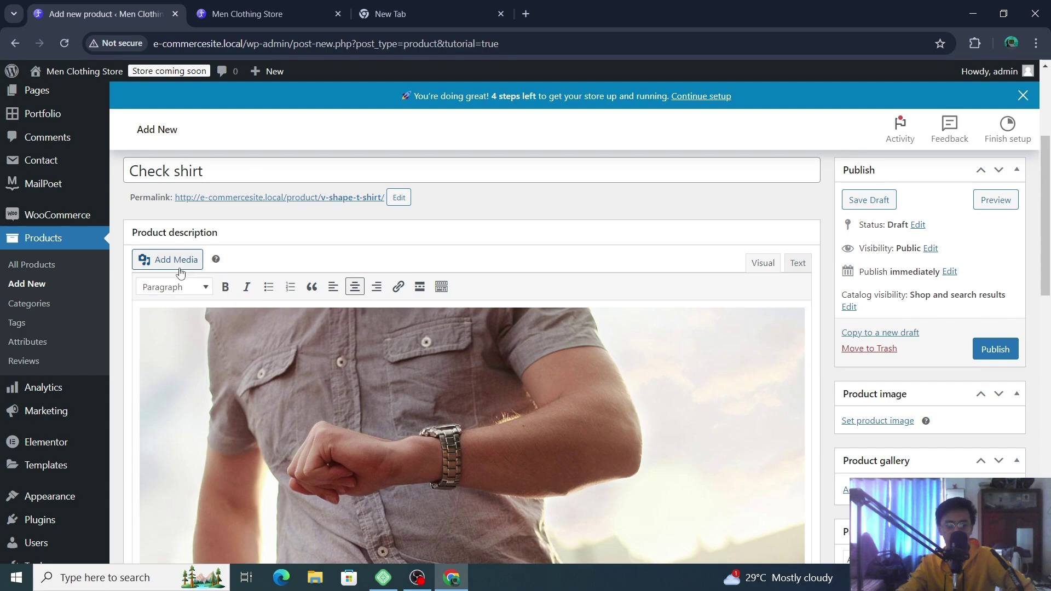
scroll(495, 347, "down", 1)
scroll(496, 346, "down", 2)
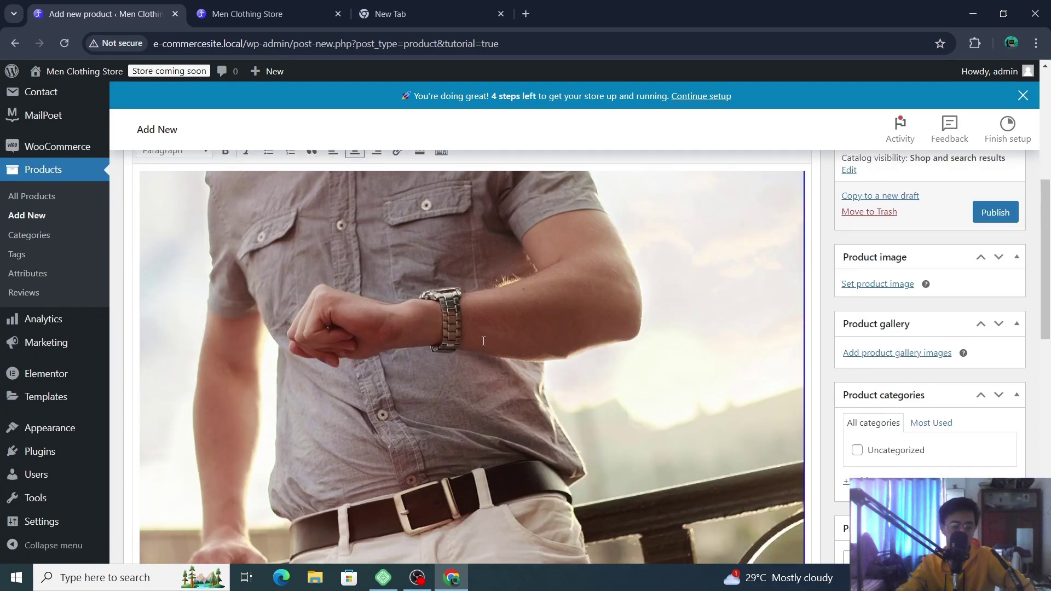
scroll(484, 341, "up", 2)
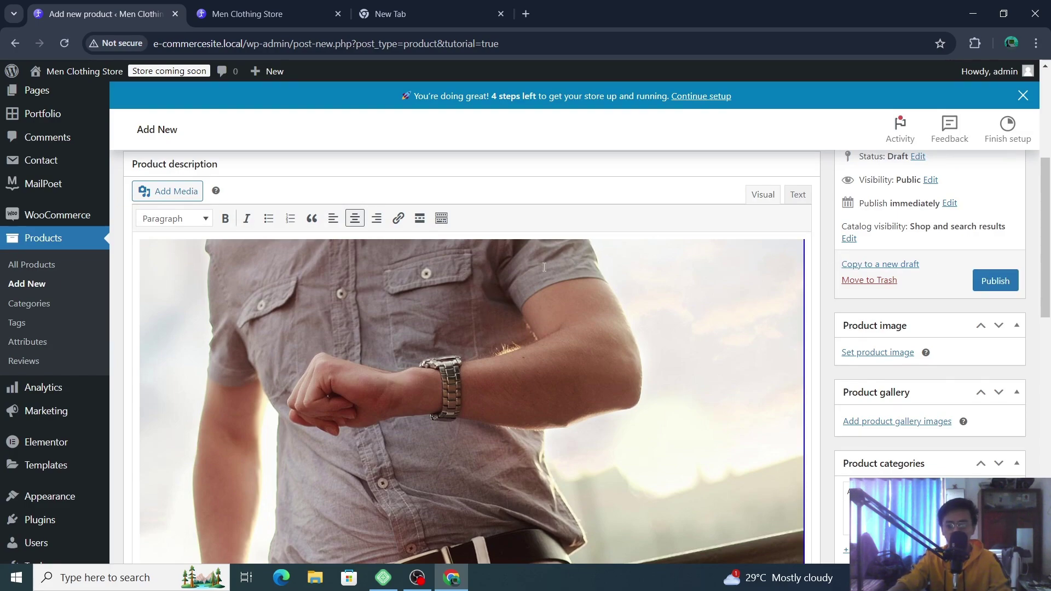
scroll(480, 287, "down", 1)
scroll(481, 288, "down", 10)
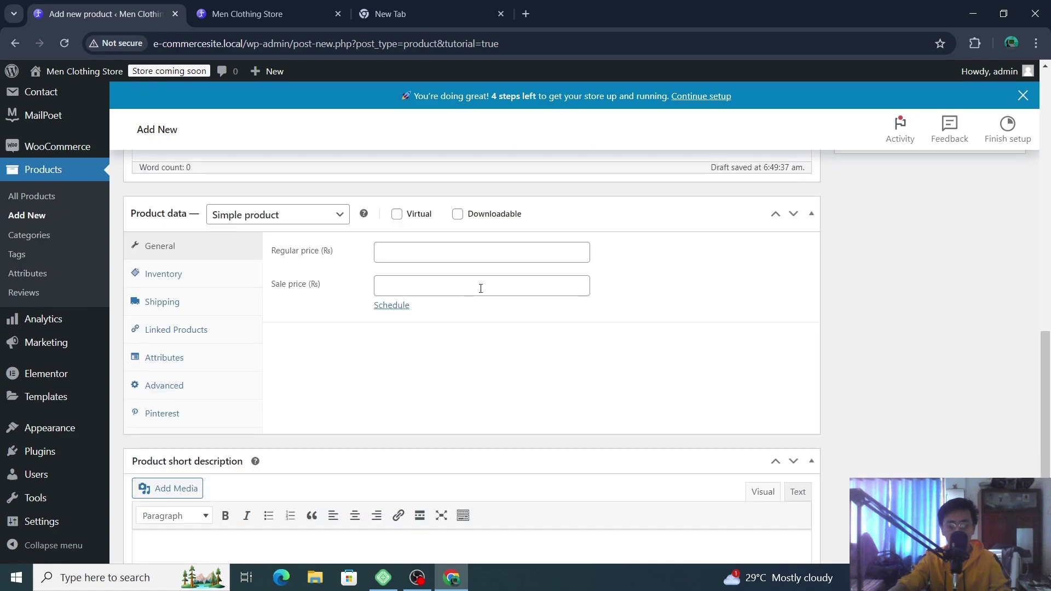
left_click(467, 255)
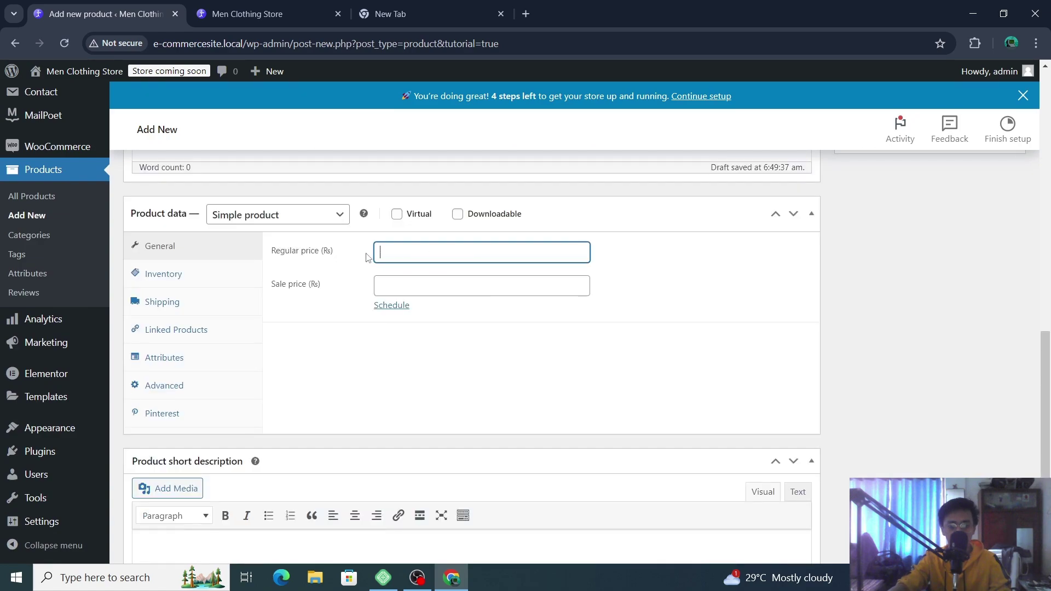
left_click(257, 216)
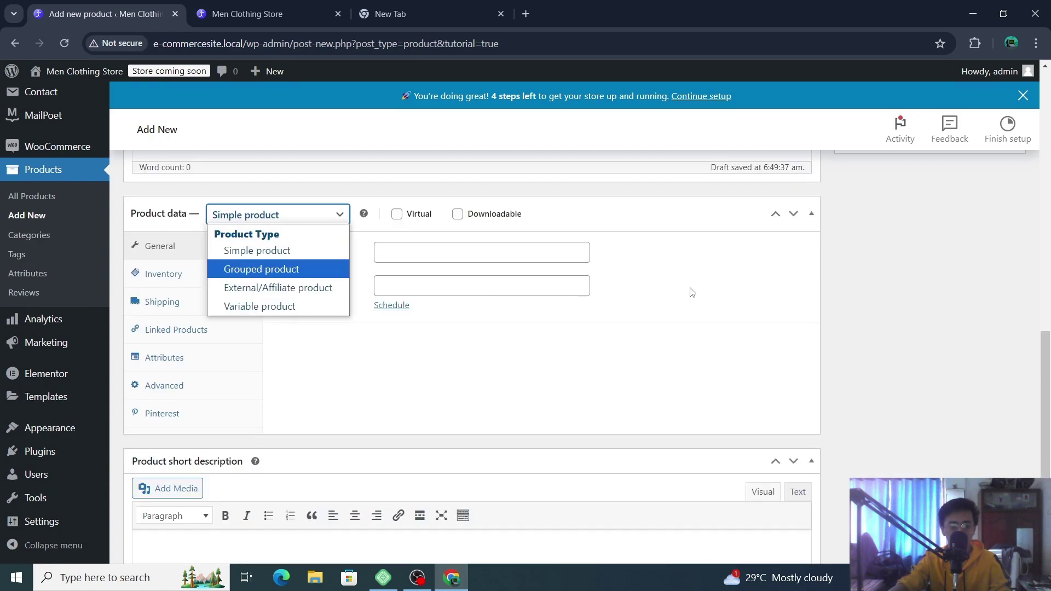
left_click(469, 343)
scroll(438, 340, "up", 3)
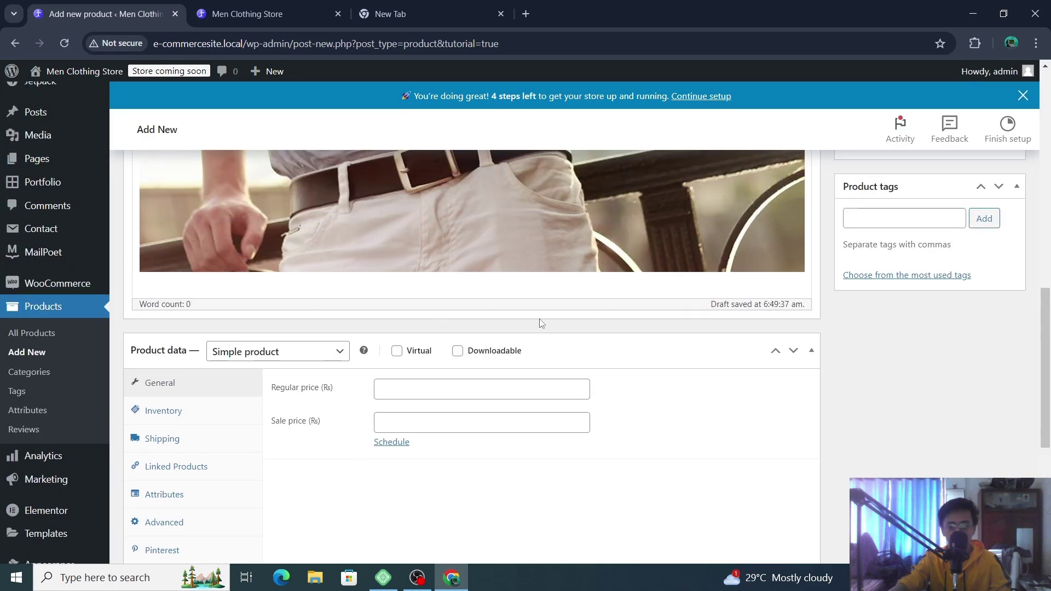
scroll(539, 323, "down", 3)
scroll(639, 303, "down", 3)
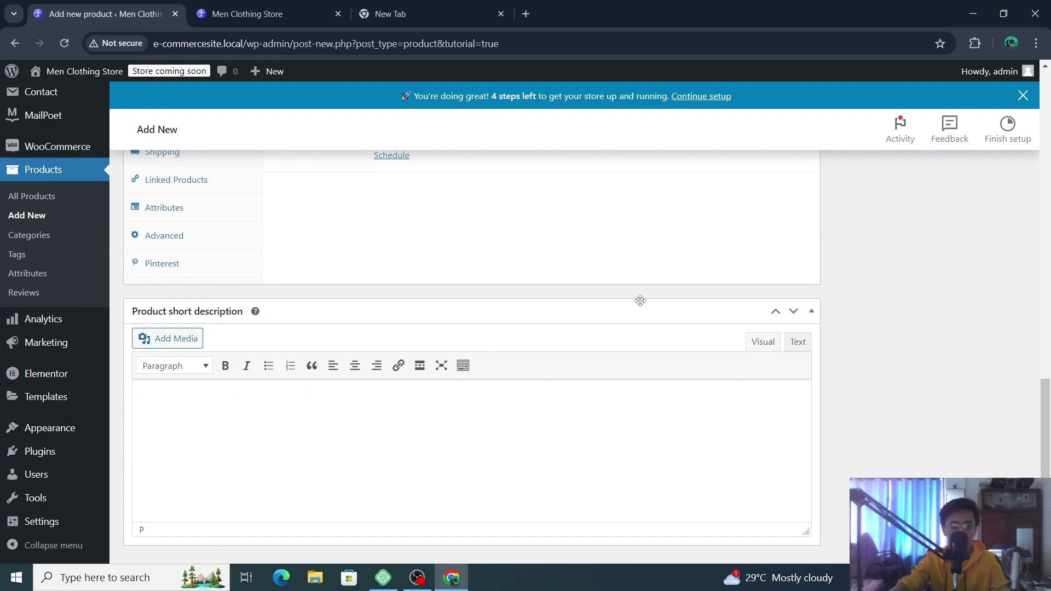
scroll(538, 339, "up", 1)
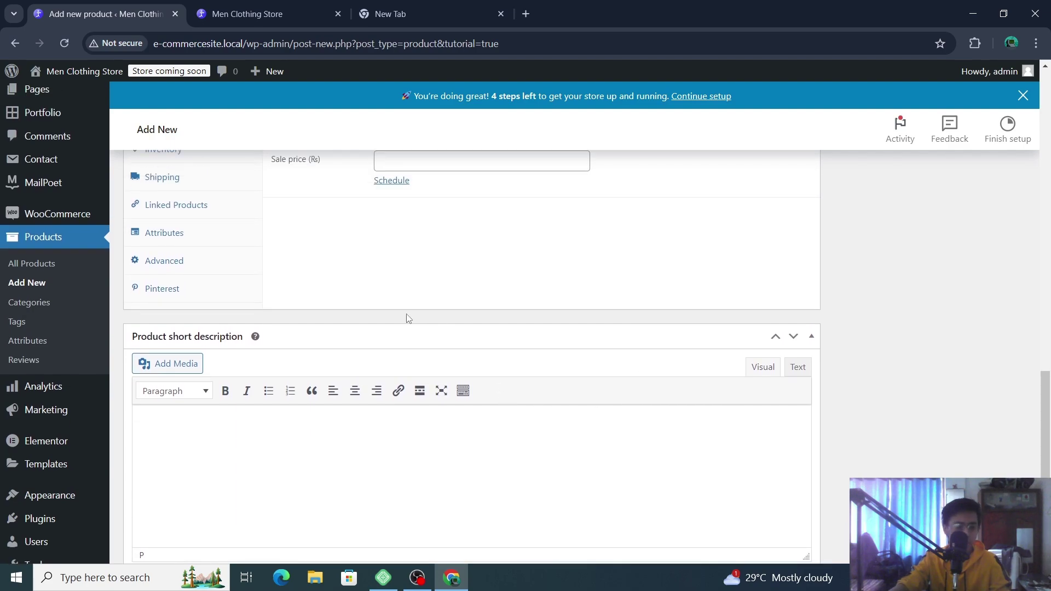
scroll(553, 318, "up", 10)
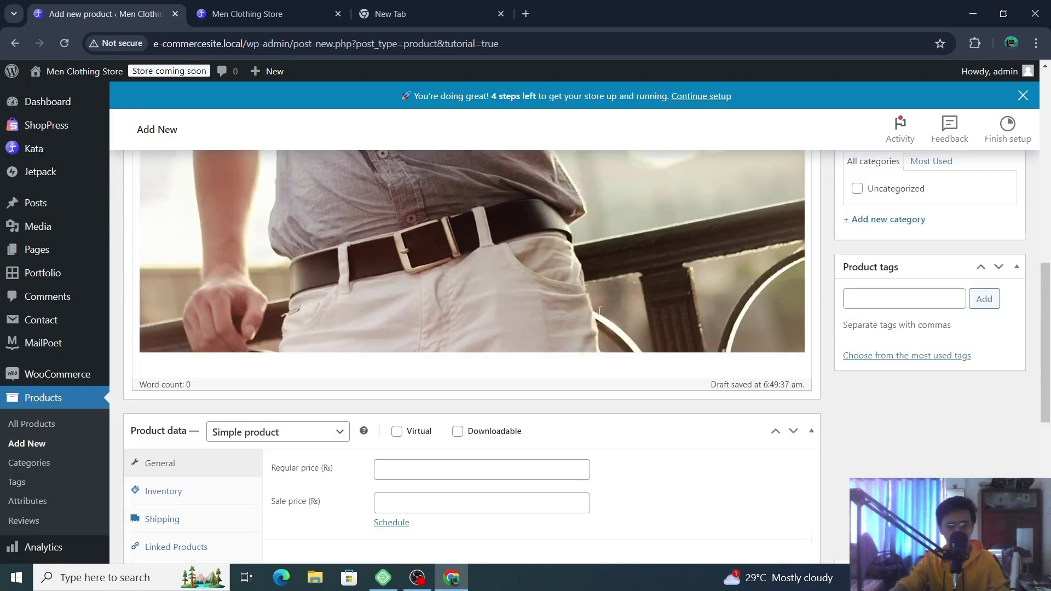
scroll(635, 279, "up", 5)
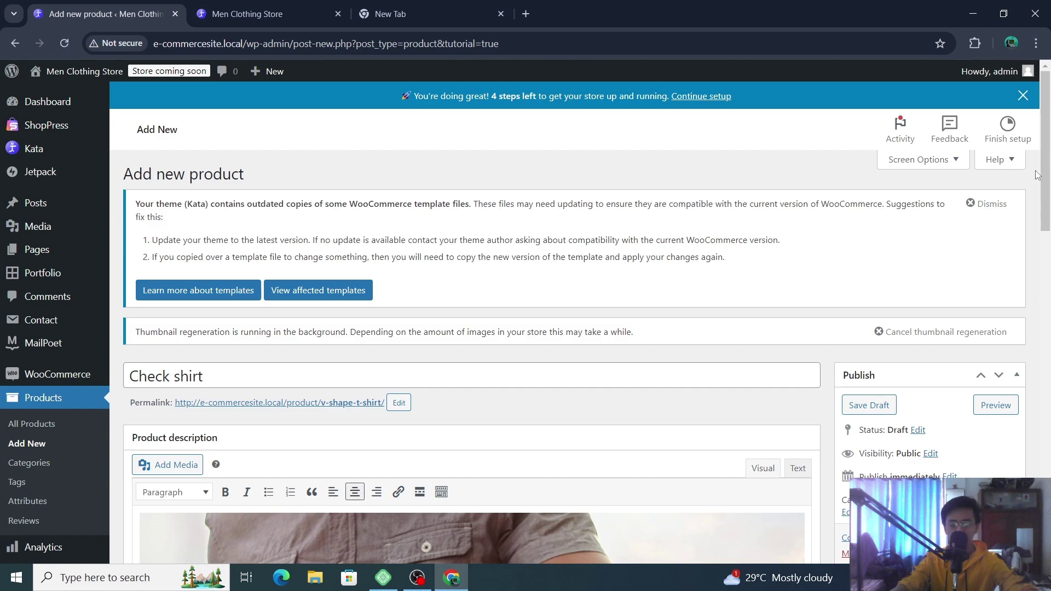
- Give the product a regular price of 1500 and a sale price of 1200, with no sale schedule
scroll(1036, 178, "down", 3)
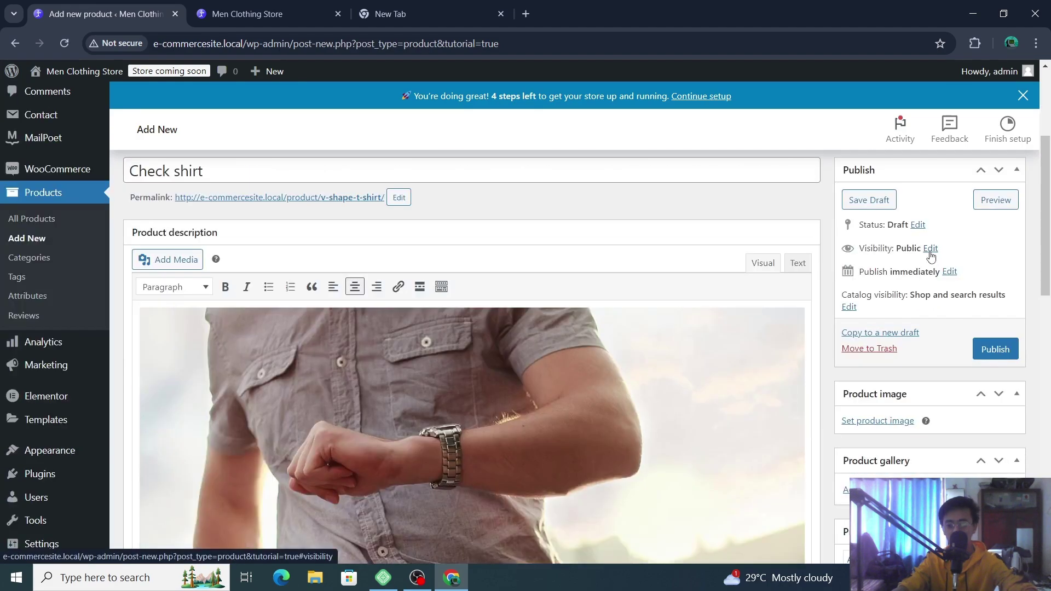
scroll(931, 255, "up", 1)
scroll(930, 251, "down", 12)
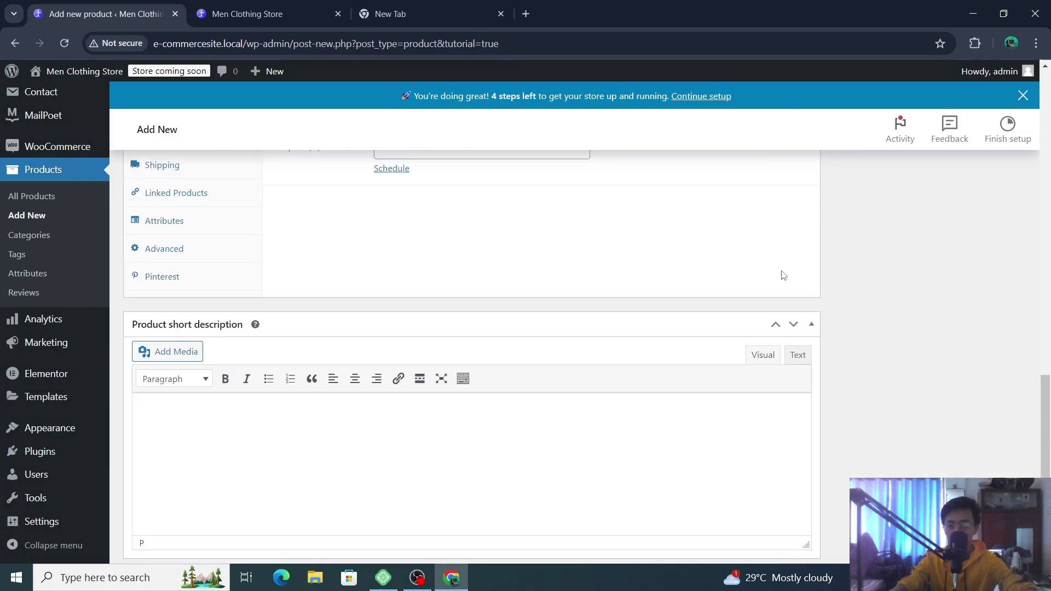
scroll(657, 271, "up", 4)
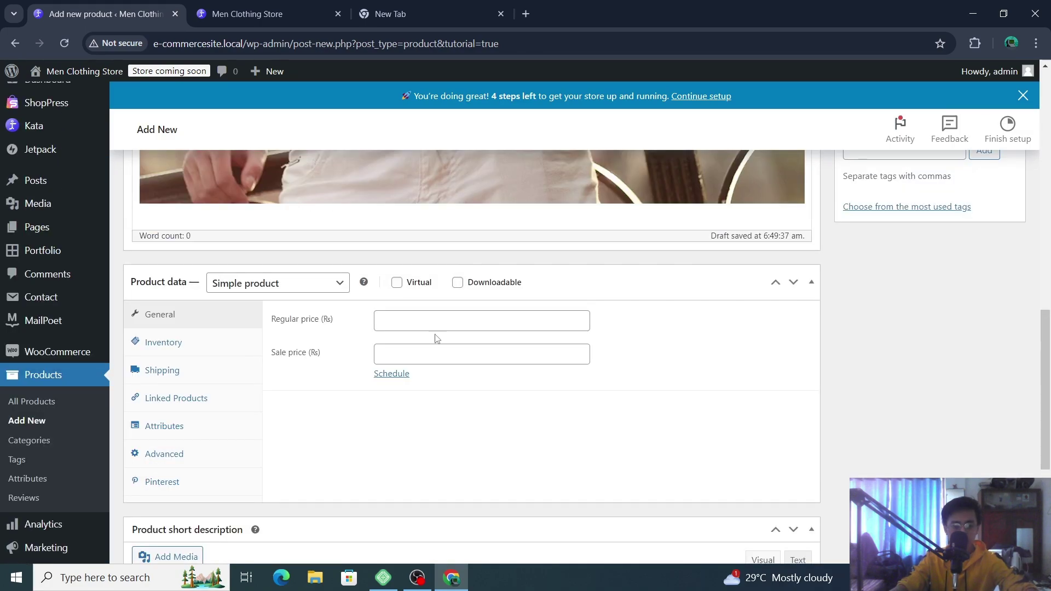
left_click(447, 323)
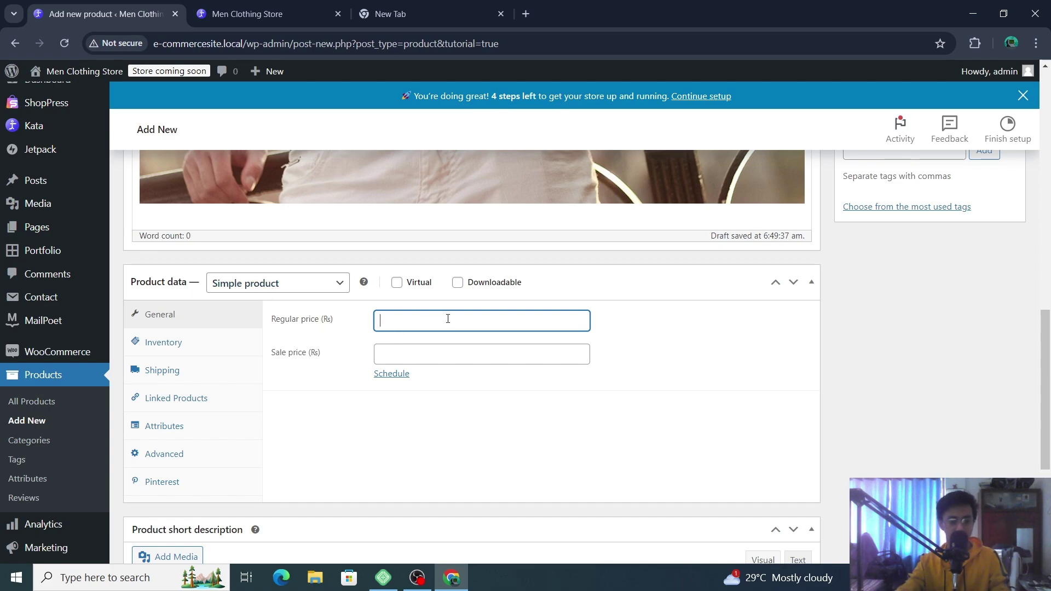
type("2000")
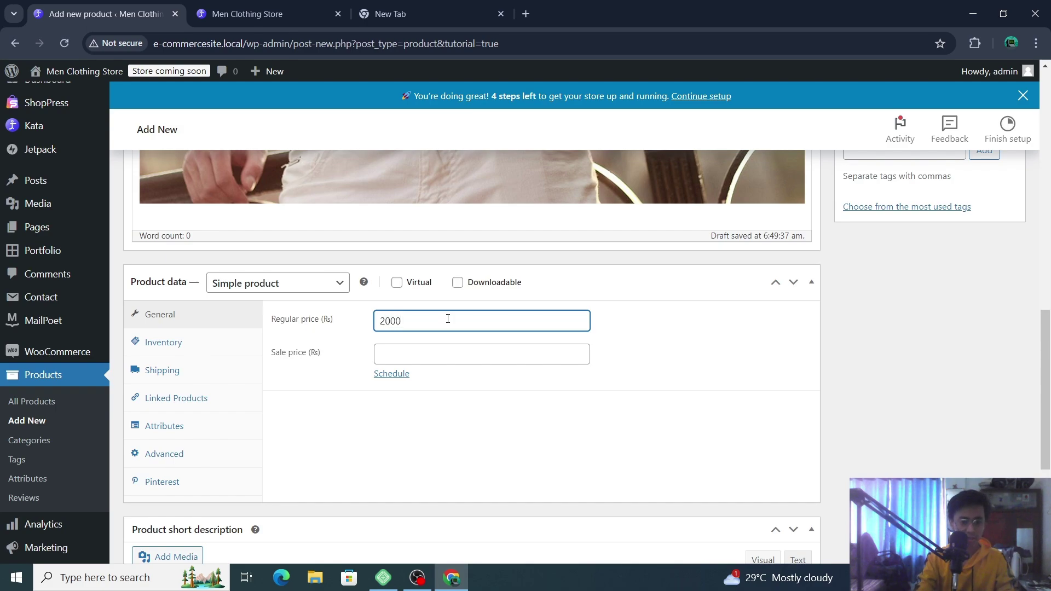
key("BackSpace")
type("500")
left_click(475, 358)
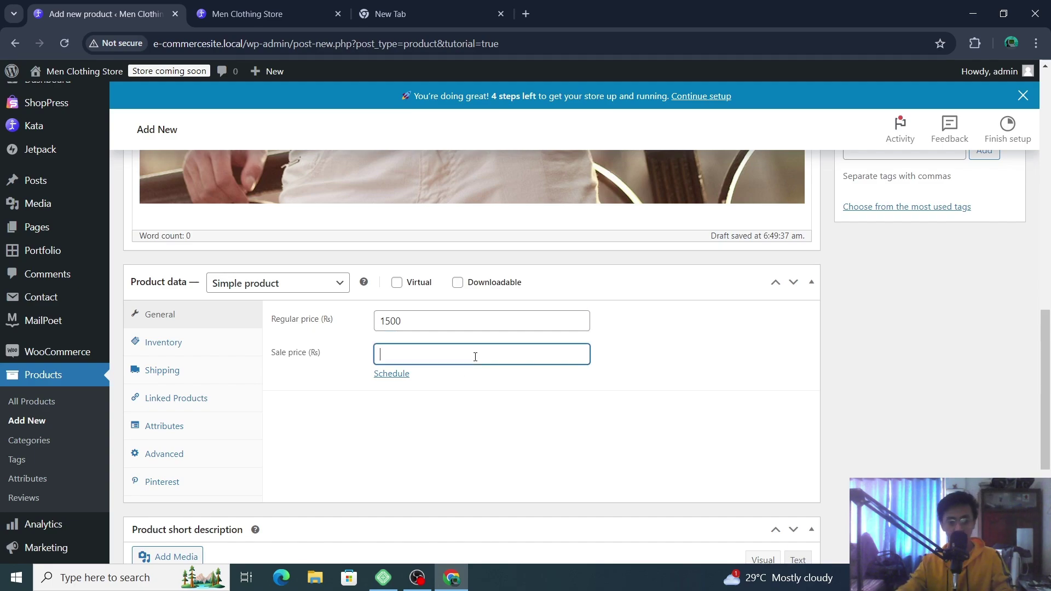
type("1200")
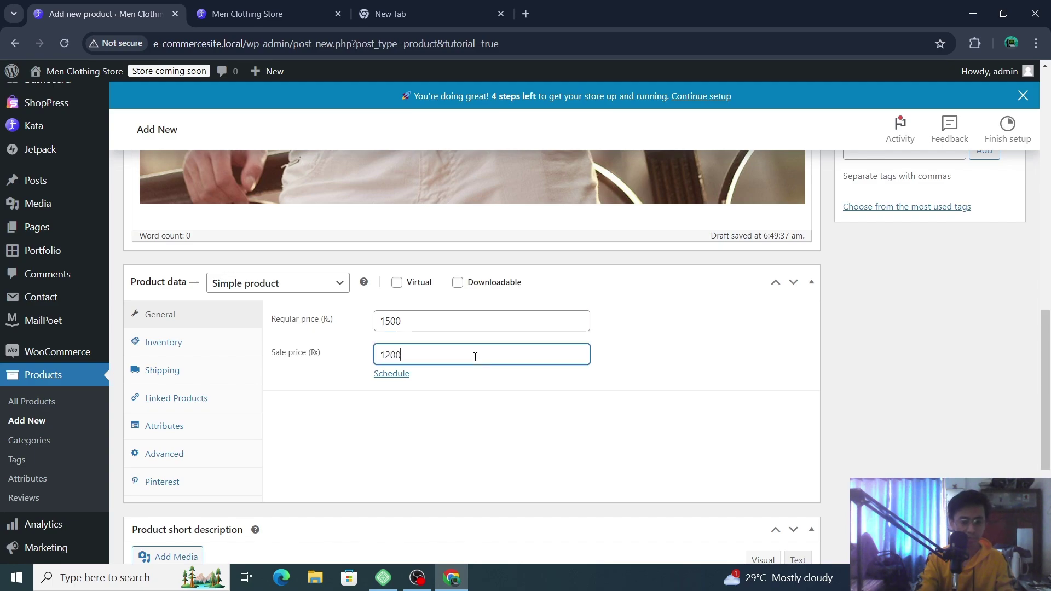
left_click(400, 373)
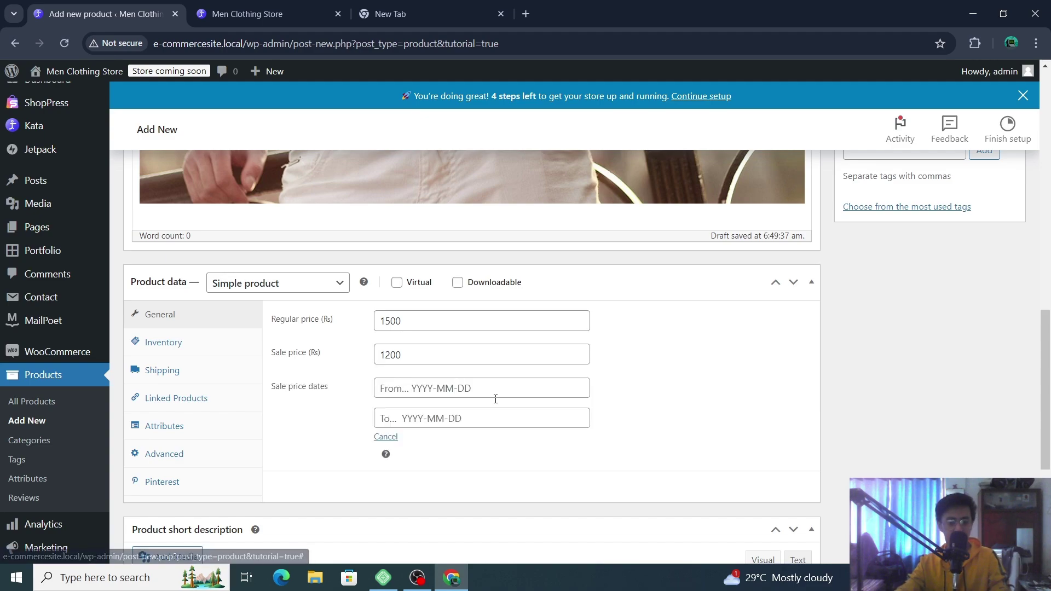
left_click(394, 438)
- Review the Inventory SKU and GTIN fields and the Shipping weight field without changes
left_click(197, 342)
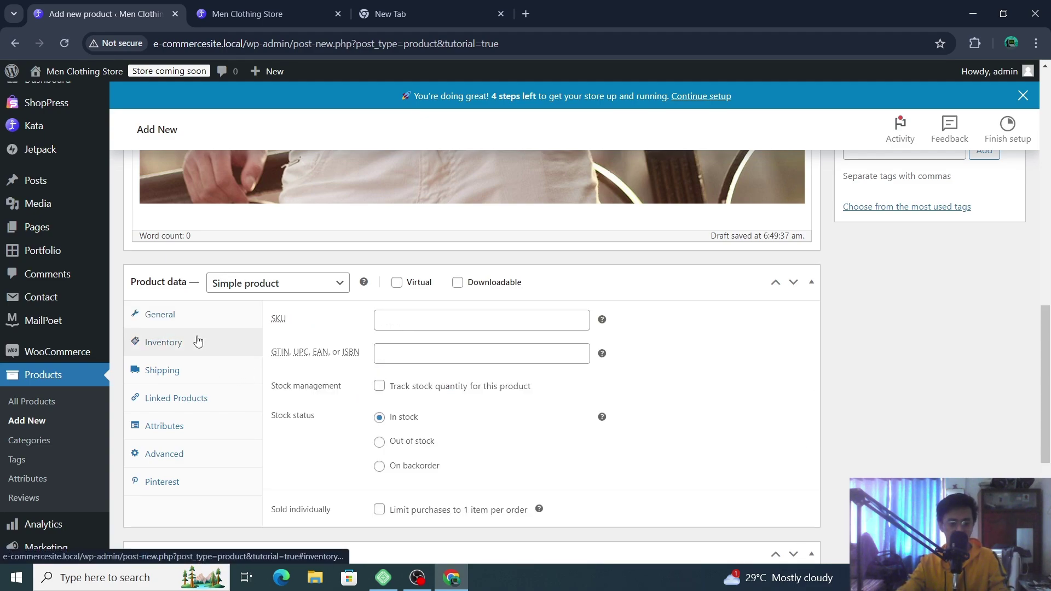
left_click(444, 322)
left_click(457, 351)
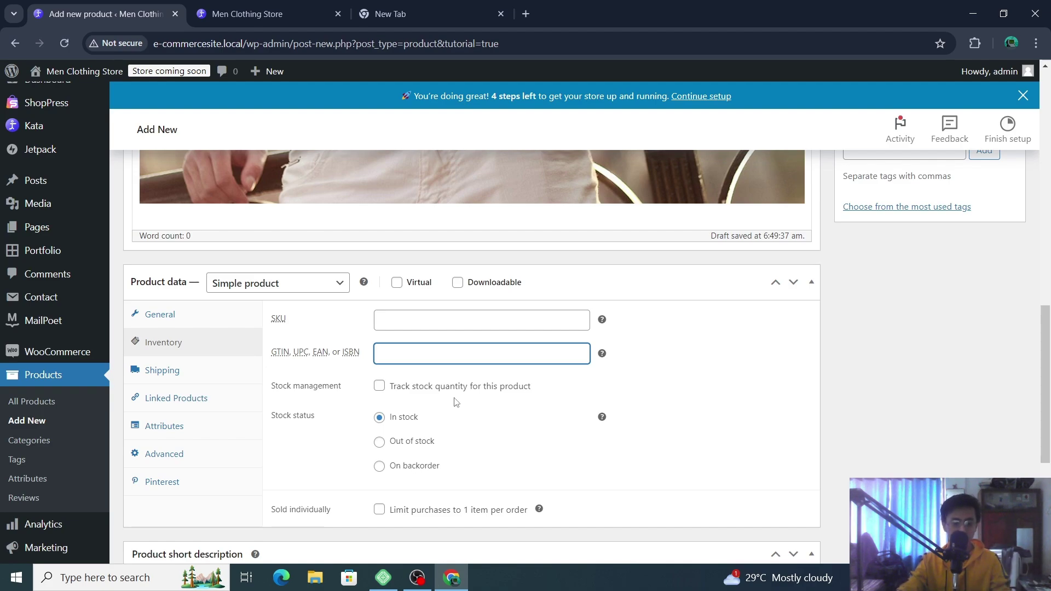
scroll(625, 403, "down", 1)
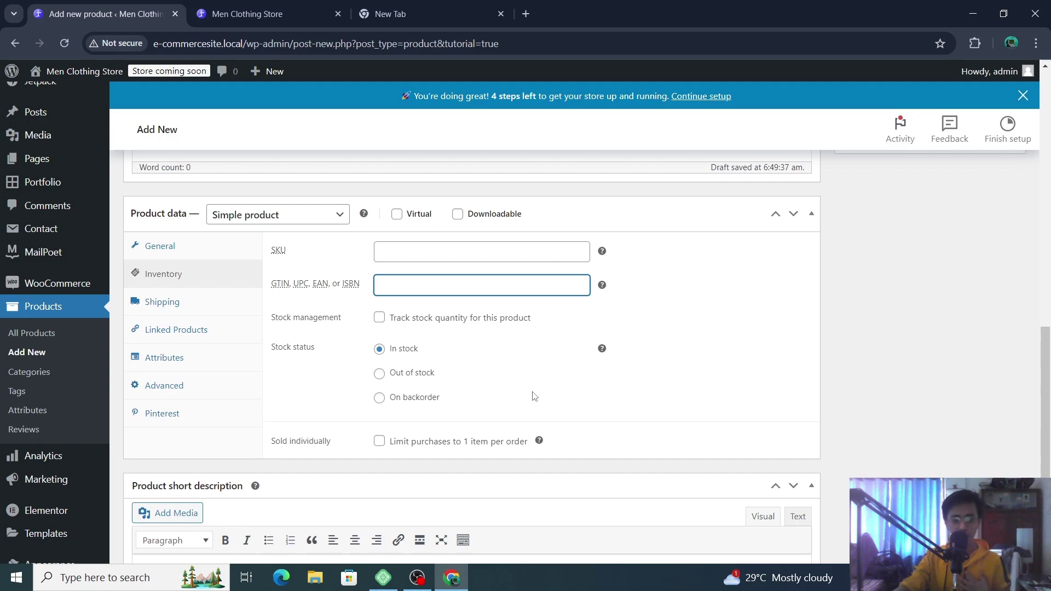
left_click(182, 305)
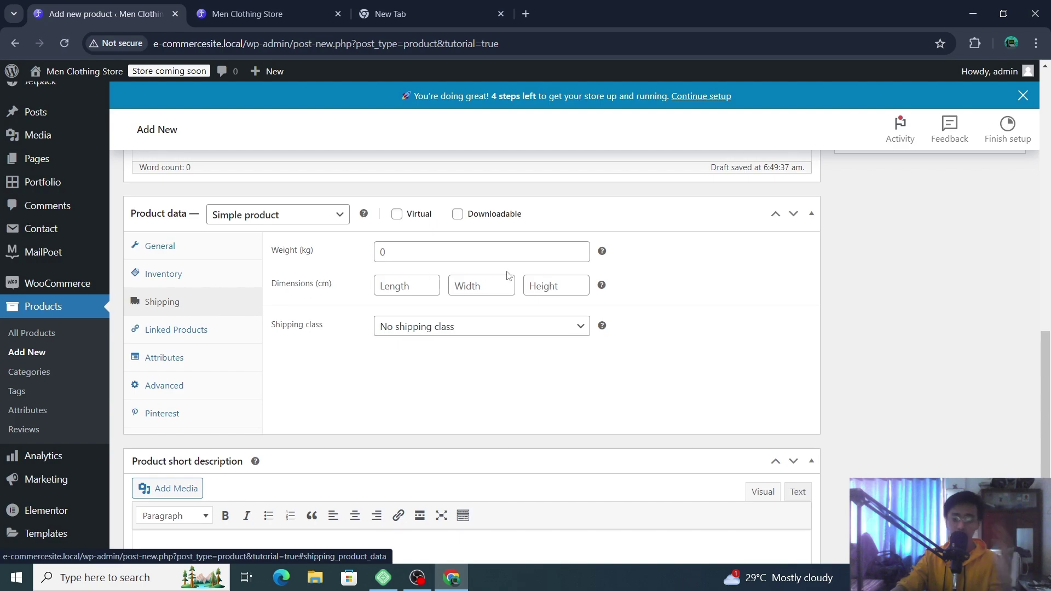
left_click(457, 249)
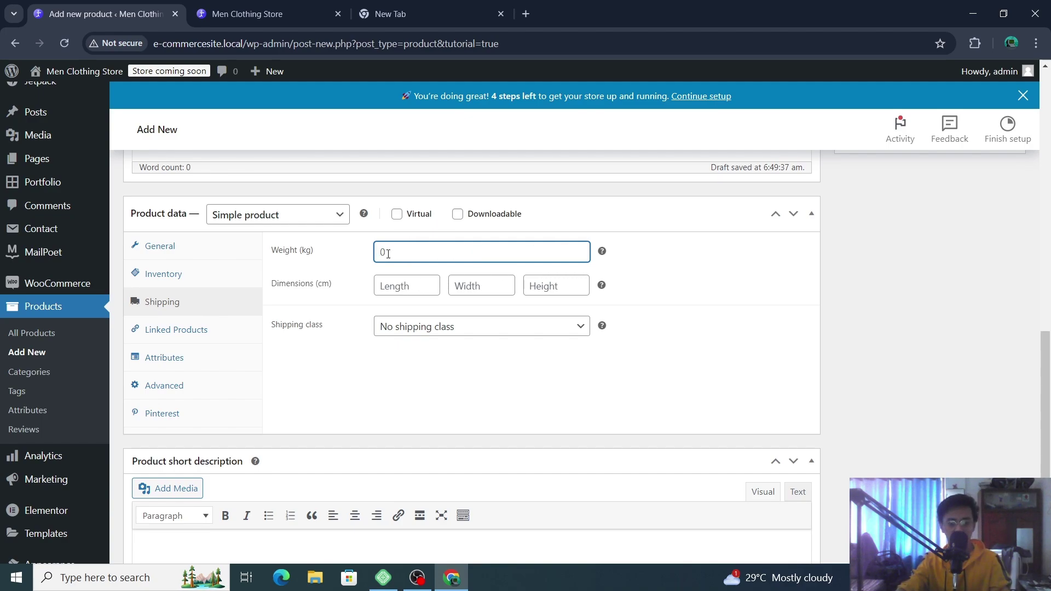
- Check the Upsells search under Linked Products, then show the empty Attributes section
left_click(212, 334)
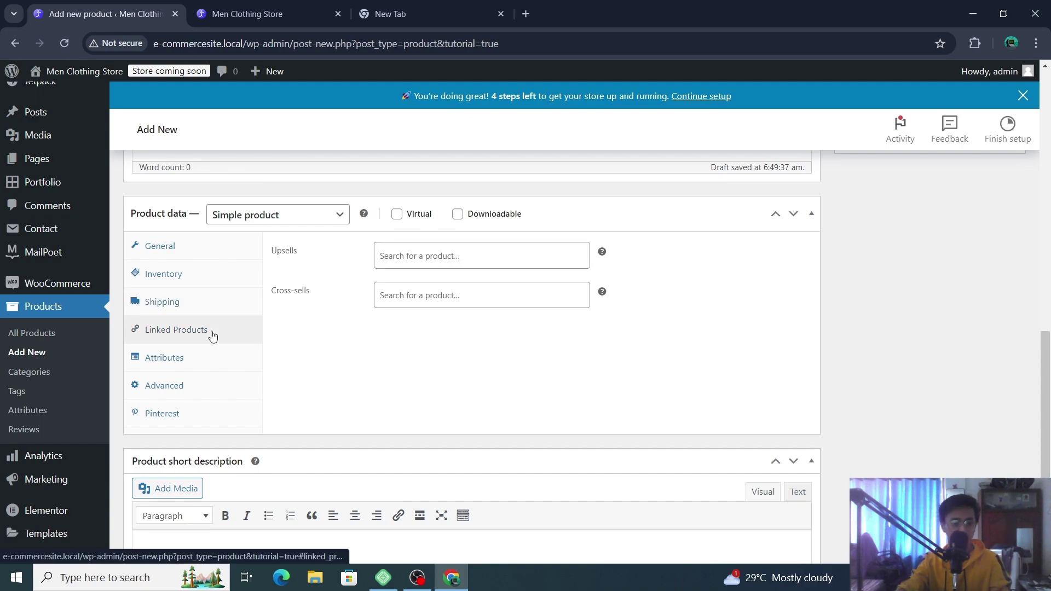
left_click(498, 253)
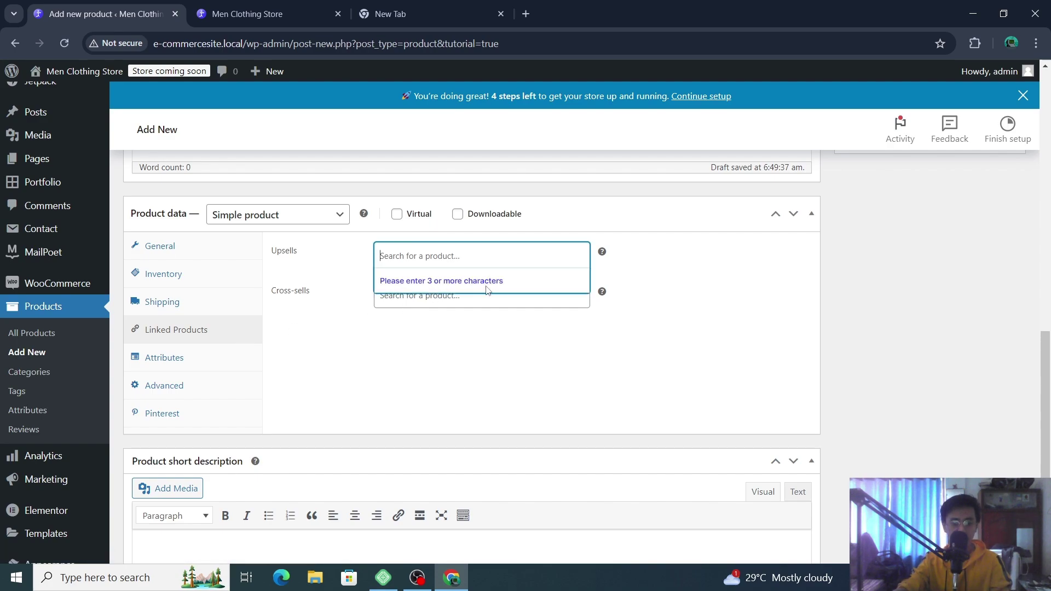
left_click(453, 335)
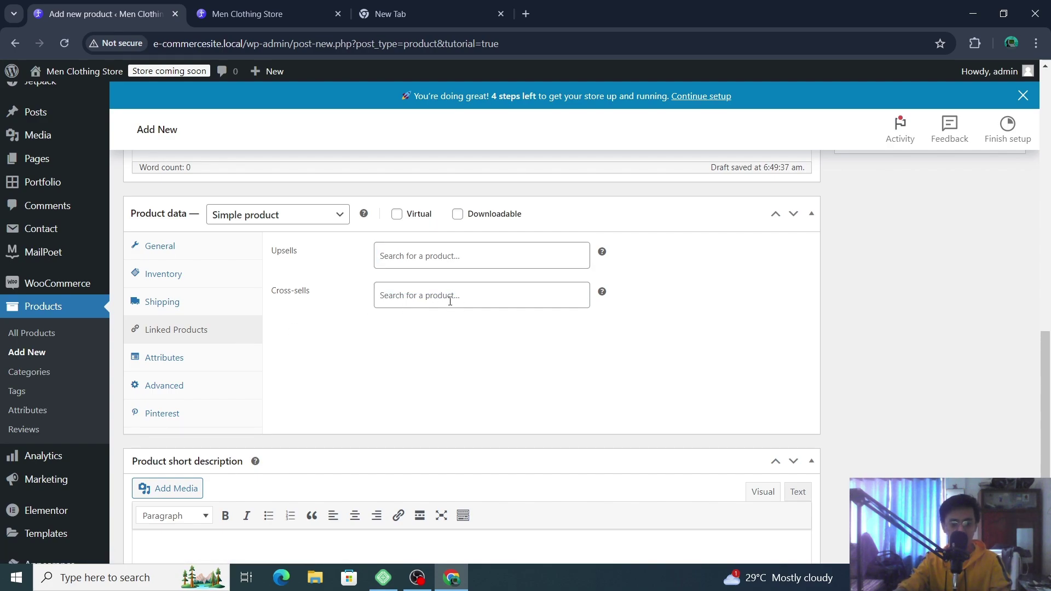
left_click(181, 359)
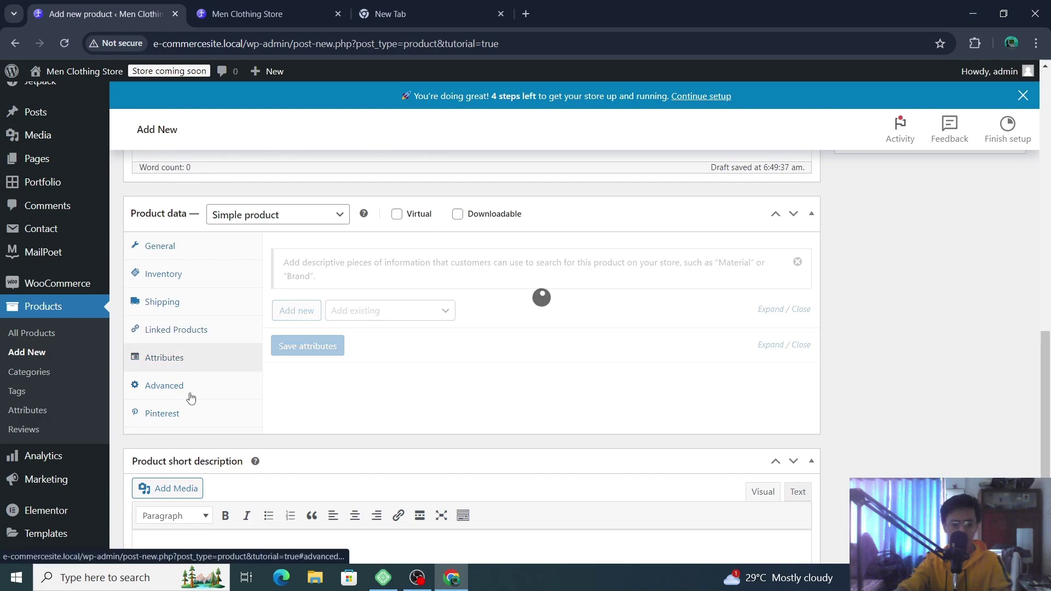
- In the product's Pinterest settings, set Condition to New
left_click(190, 397)
left_click(188, 359)
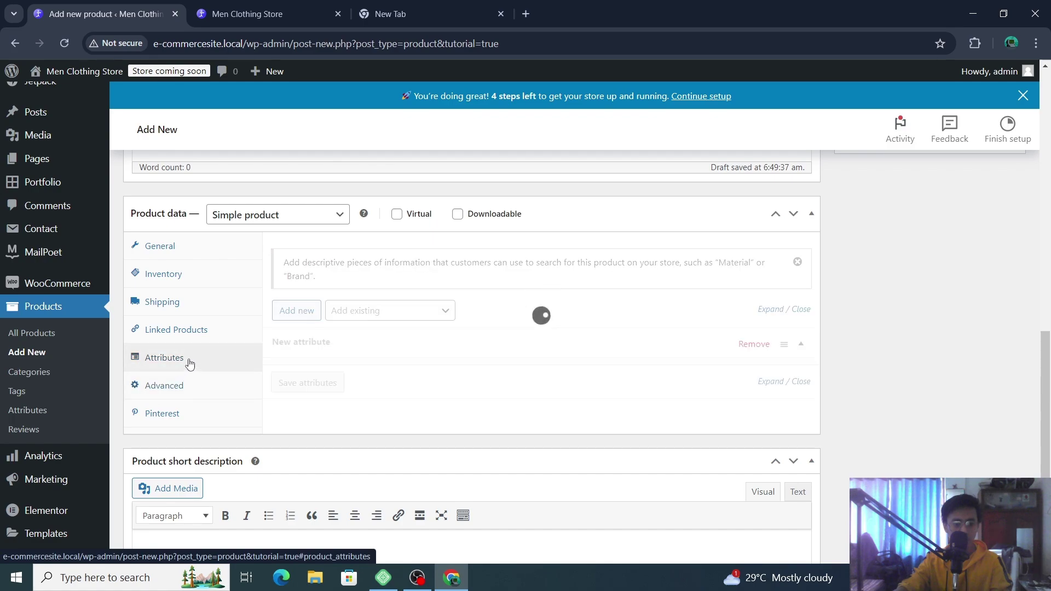
scroll(582, 310, "down", 2)
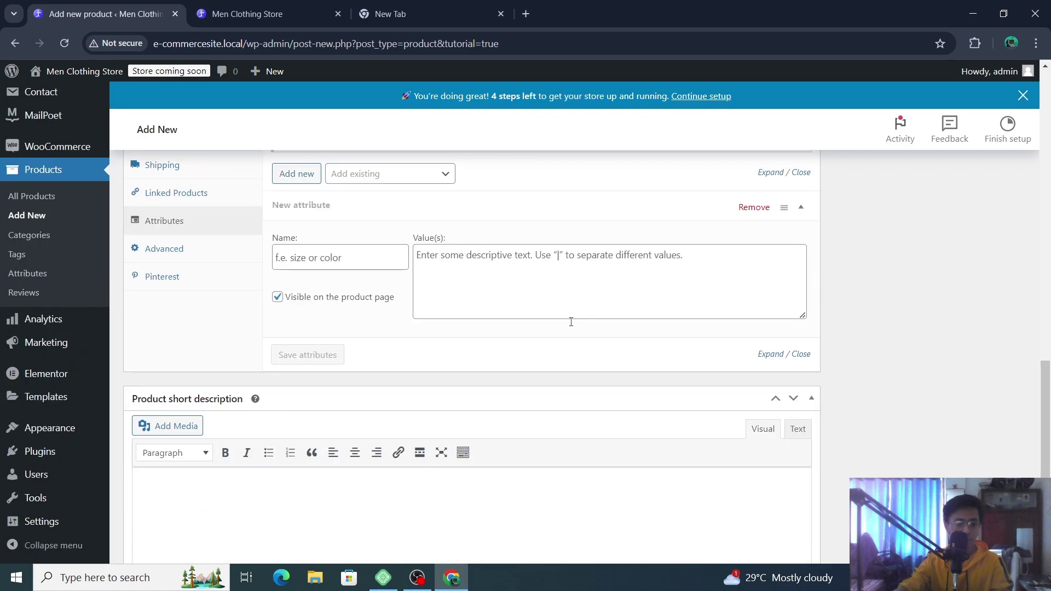
left_click(161, 277)
scroll(517, 337, "up", 1)
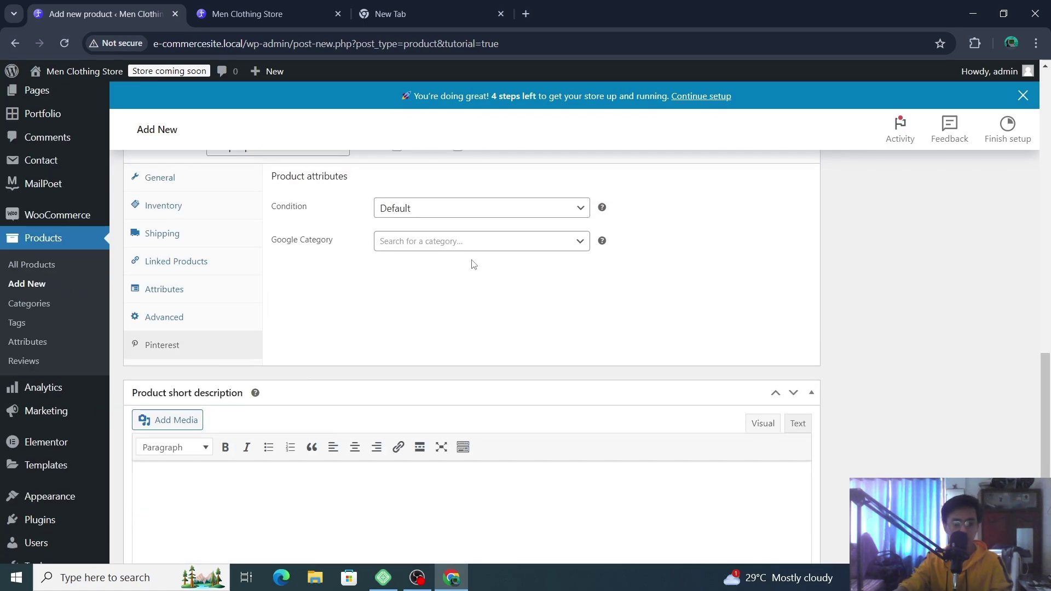
left_click(464, 215)
key("Escape")
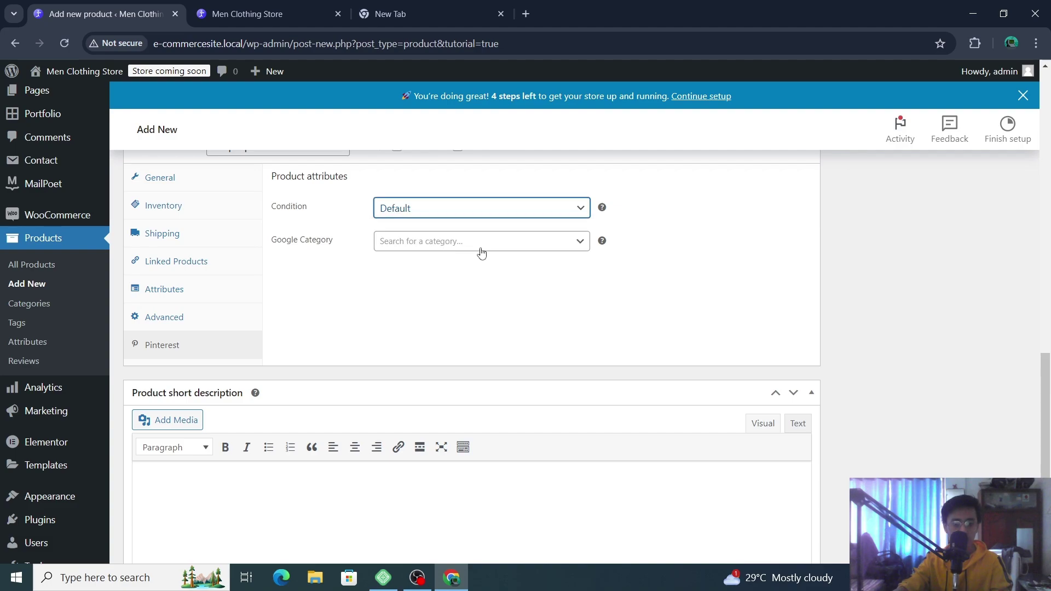
key("Down")
- Search Google Category for 'clothing' and choose Apparel & Accessories > Clothing
left_click(463, 248)
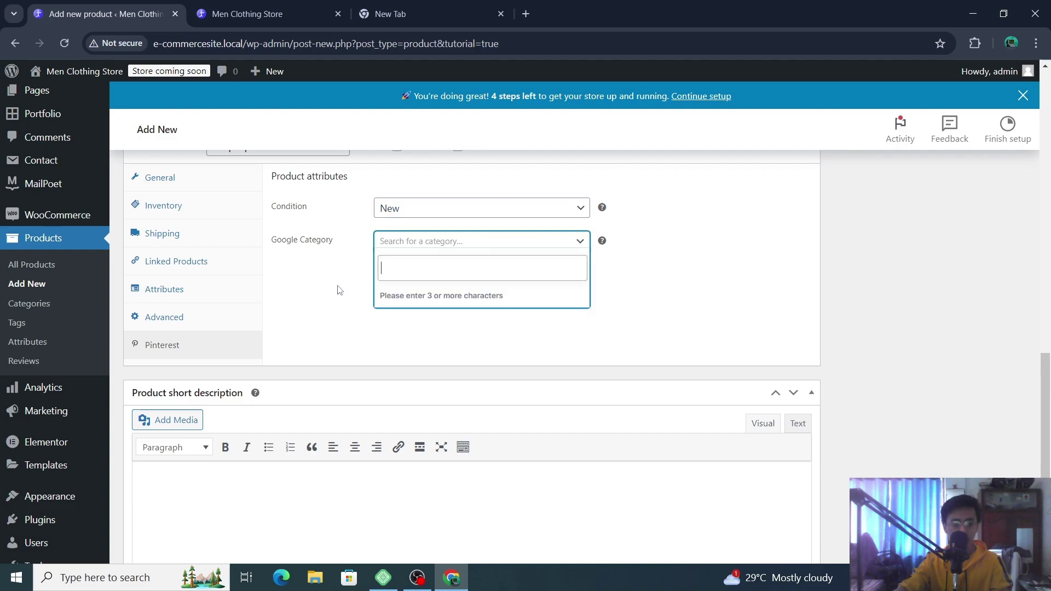
left_click(339, 291)
left_click(467, 247)
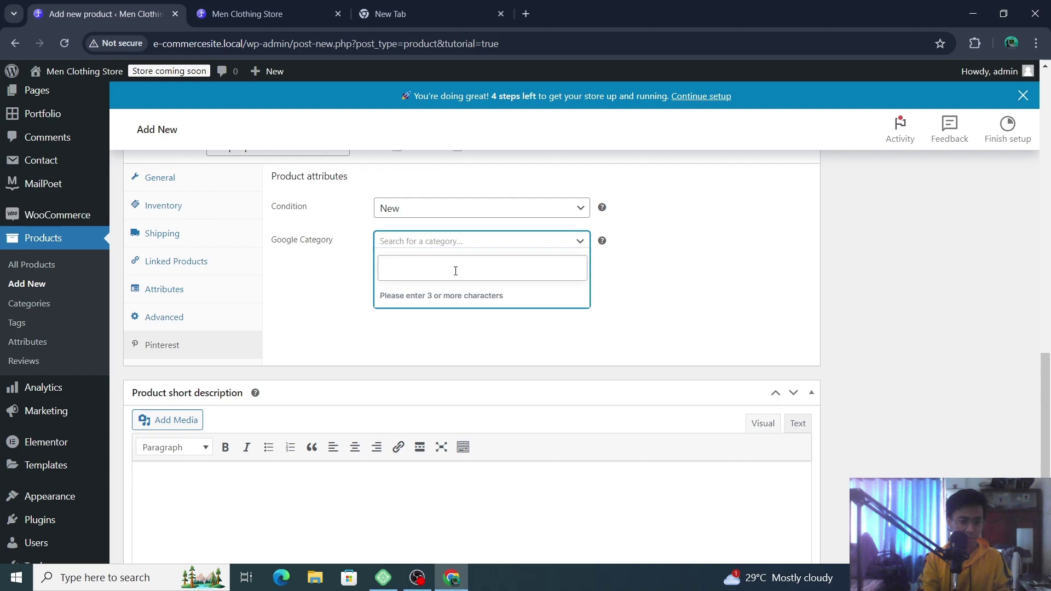
type("shi")
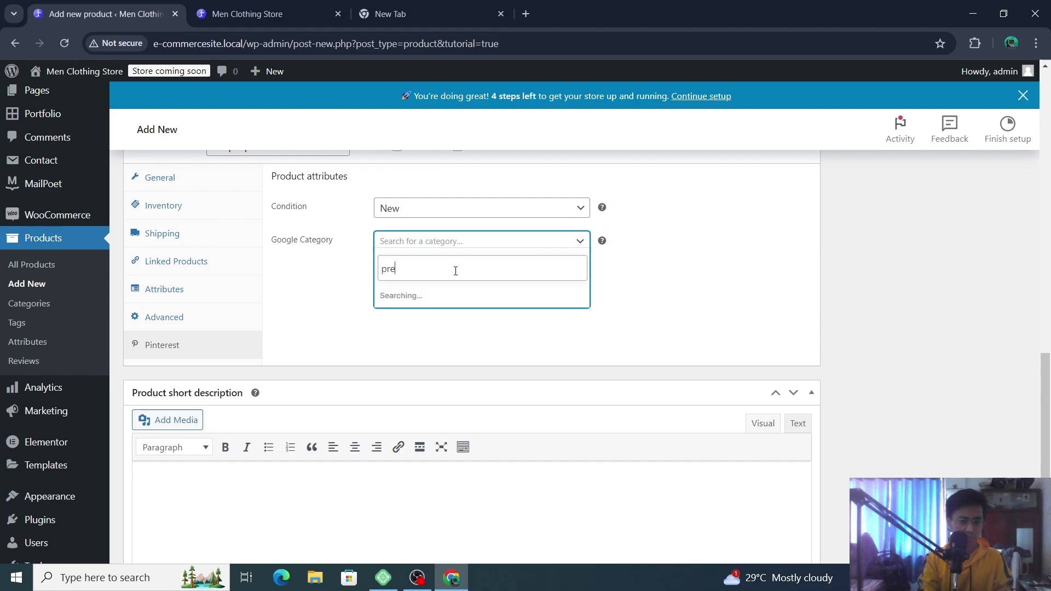
key("BackSpace")
key("BackSpace")
key("BackSpace")
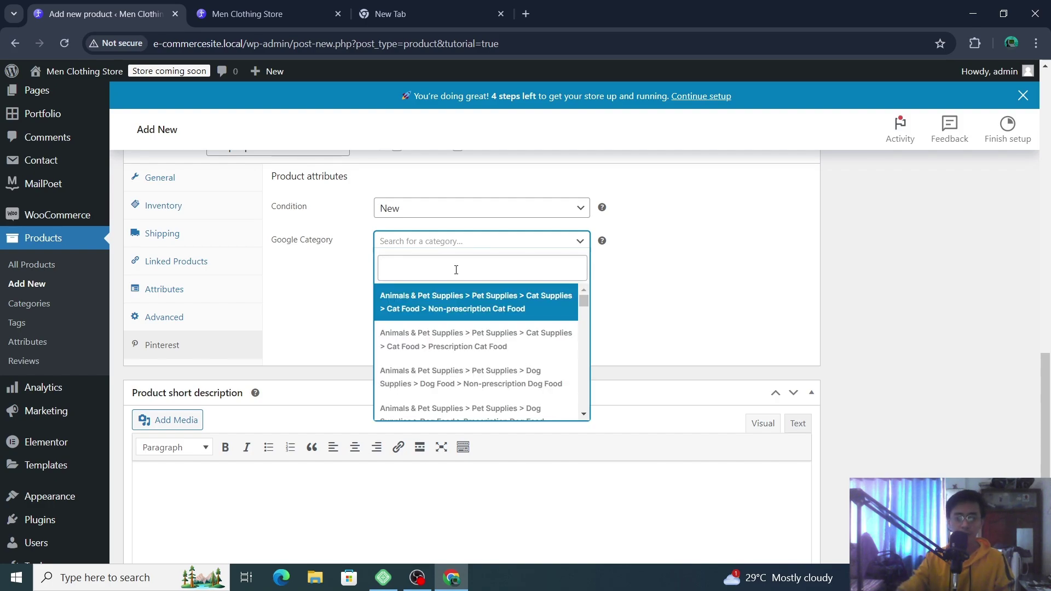
type("clot")
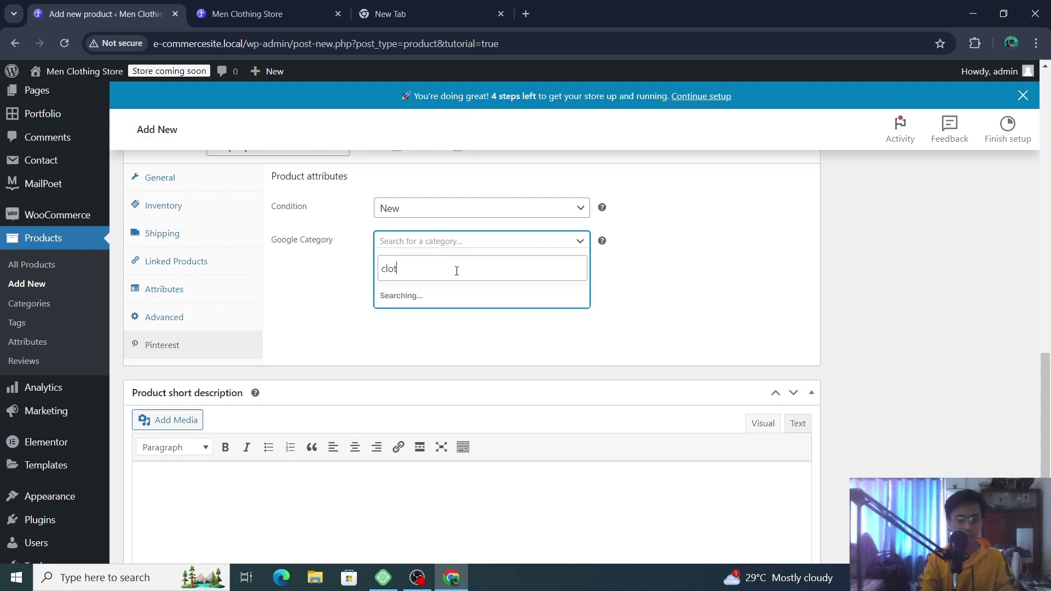
type("hing")
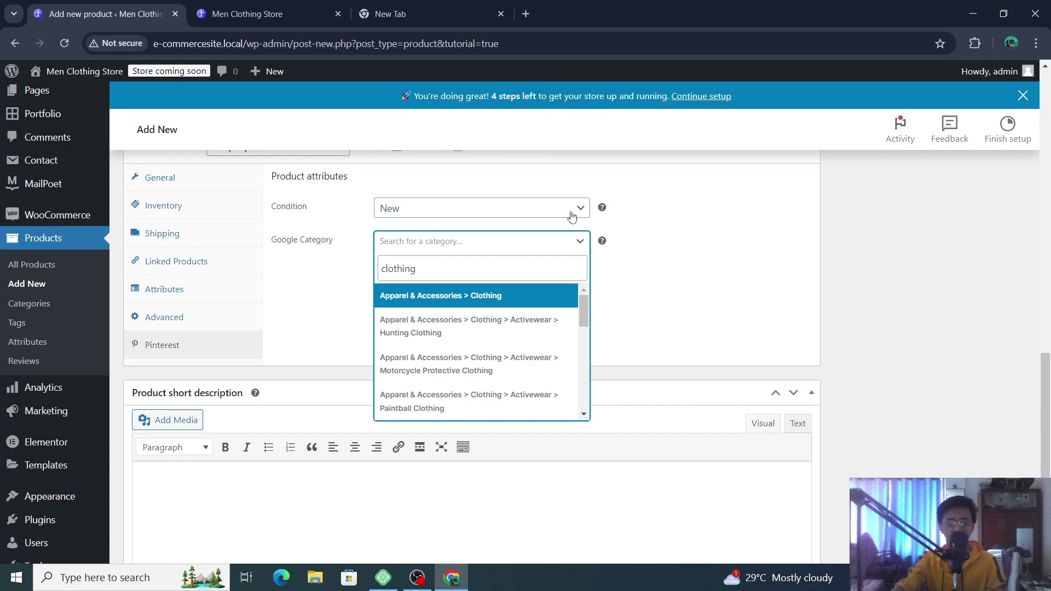
left_click(548, 303)
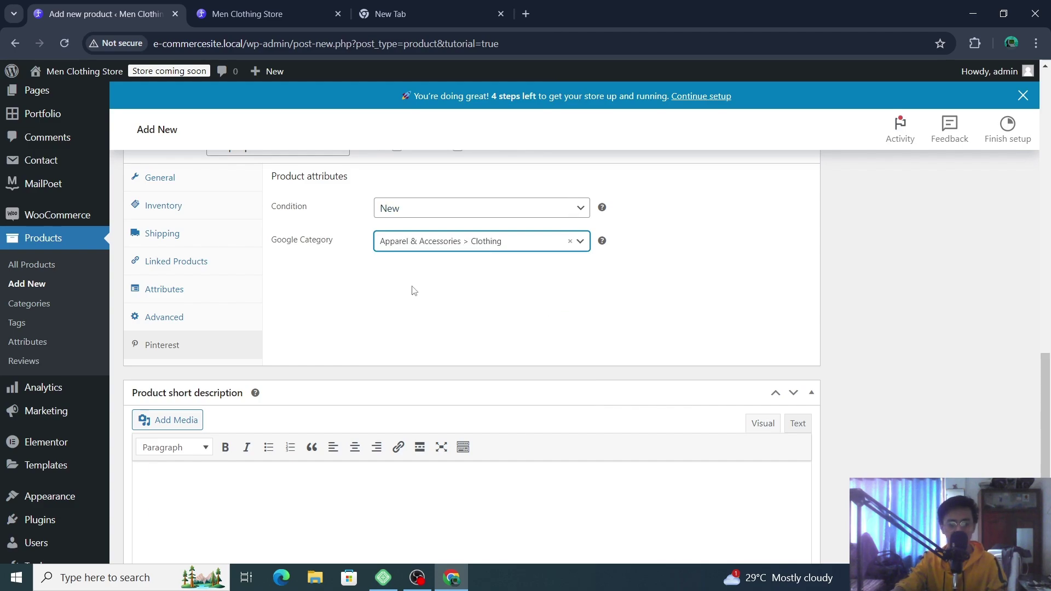
scroll(282, 302, "down", 3)
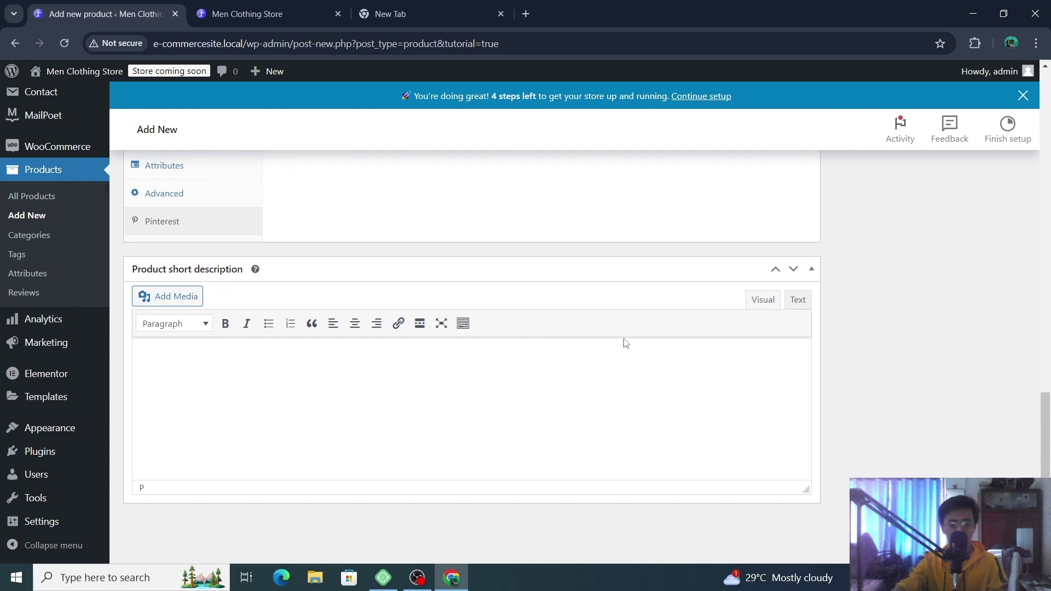
scroll(626, 343, "up", 15)
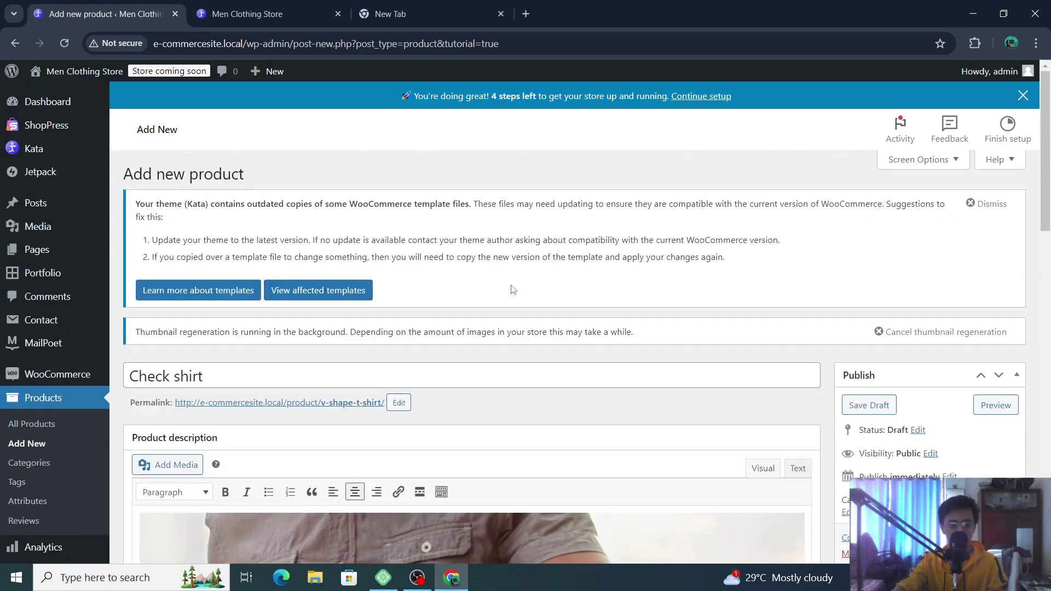
scroll(513, 290, "down", 15)
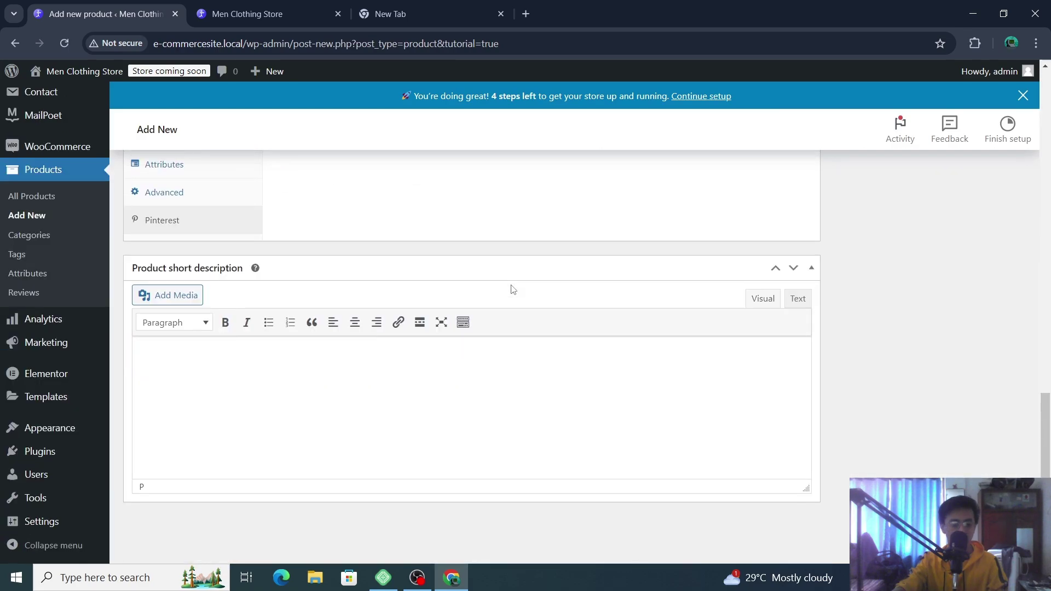
scroll(657, 273, "up", 15)
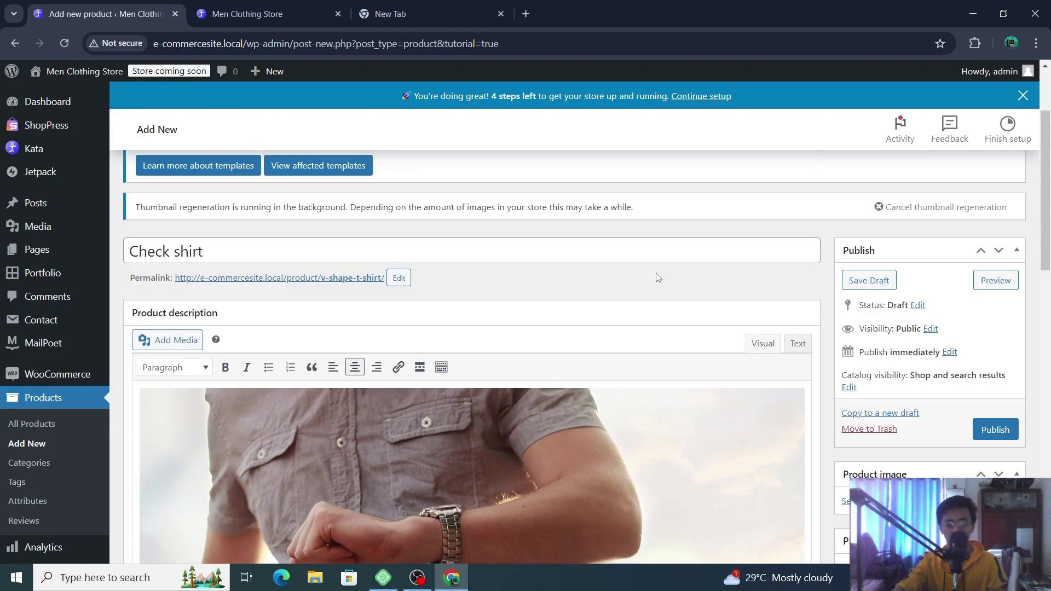
scroll(658, 278, "down", 15)
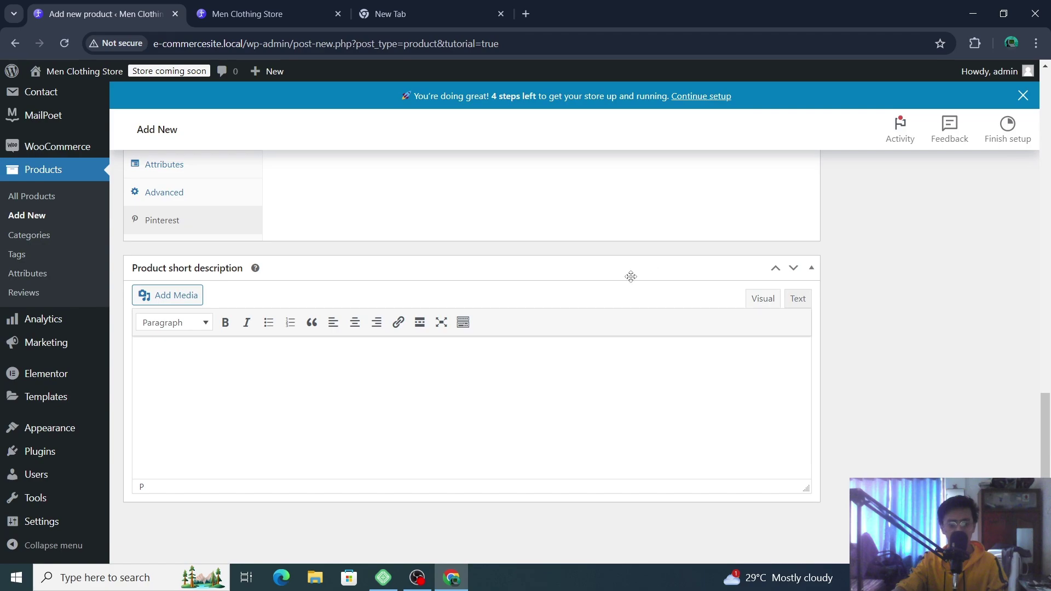
scroll(603, 320, "up", 5)
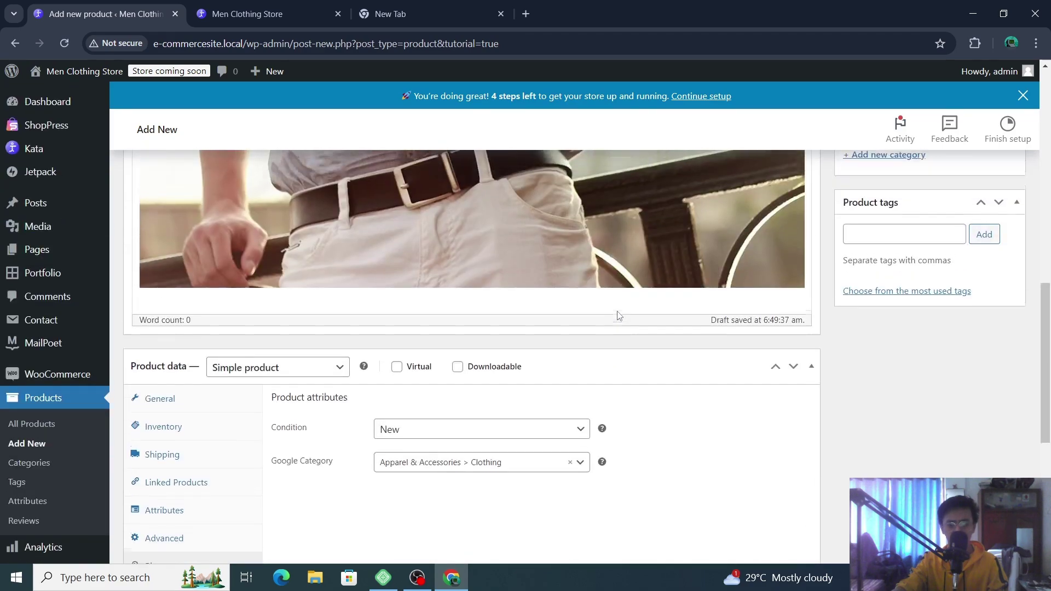
scroll(619, 315, "up", 10)
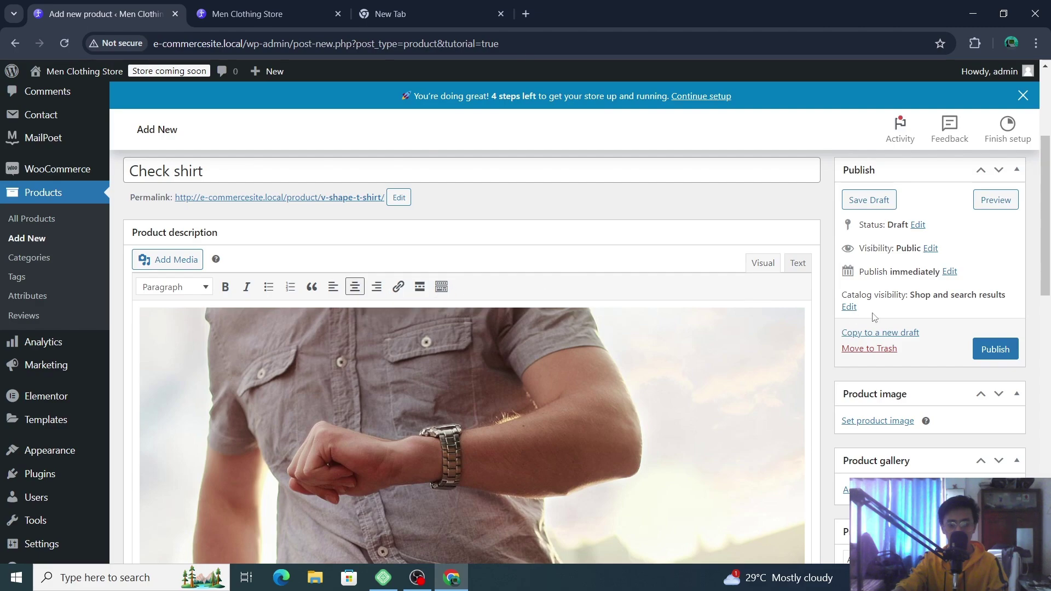
scroll(916, 323, "down", 2)
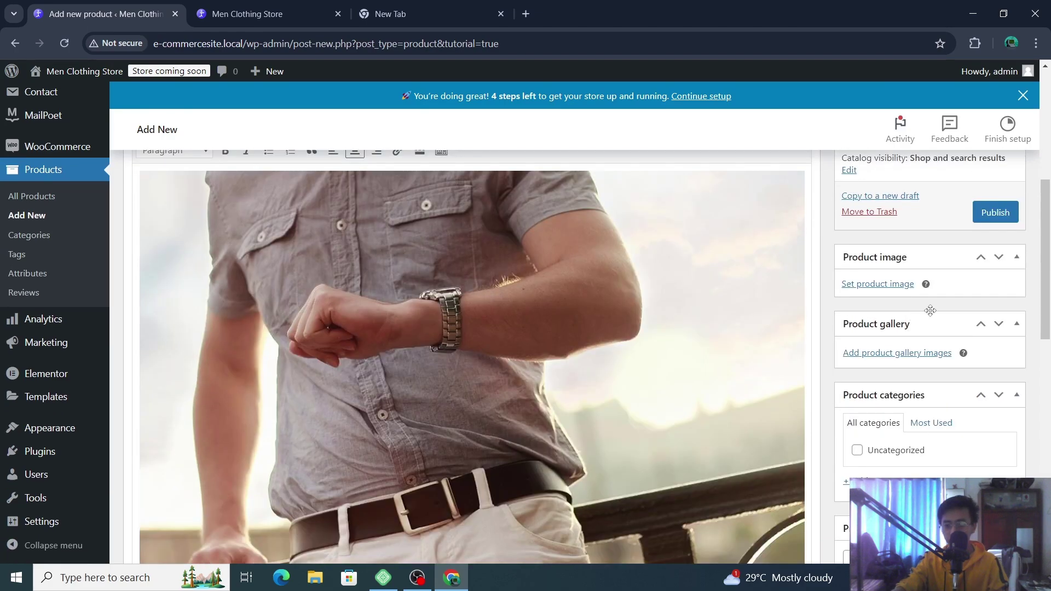
- Choose the watch photo from the Media Library as the Check shirt product image
left_click(879, 285)
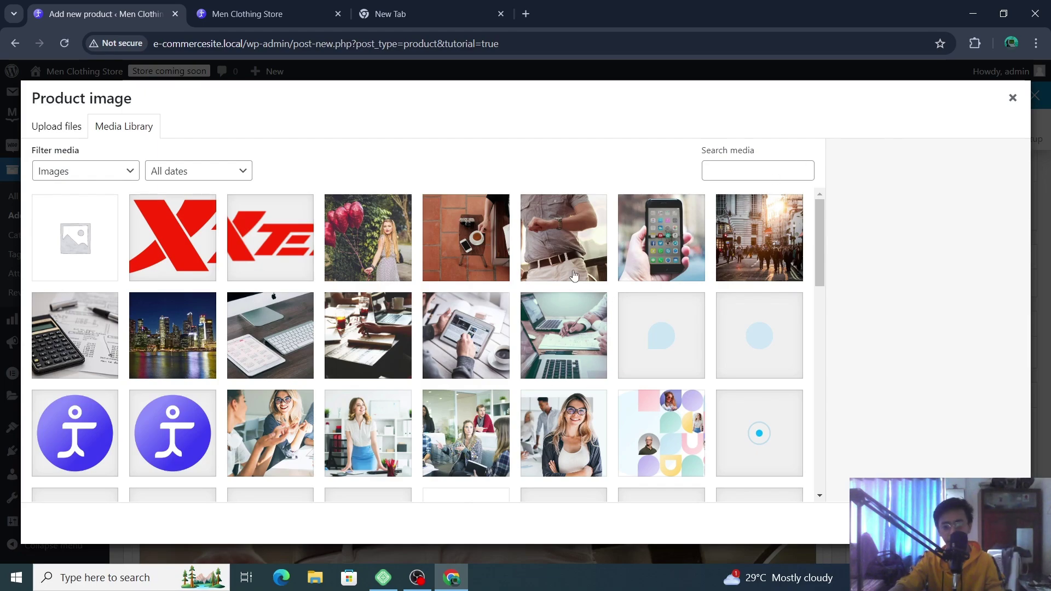
left_click(581, 228)
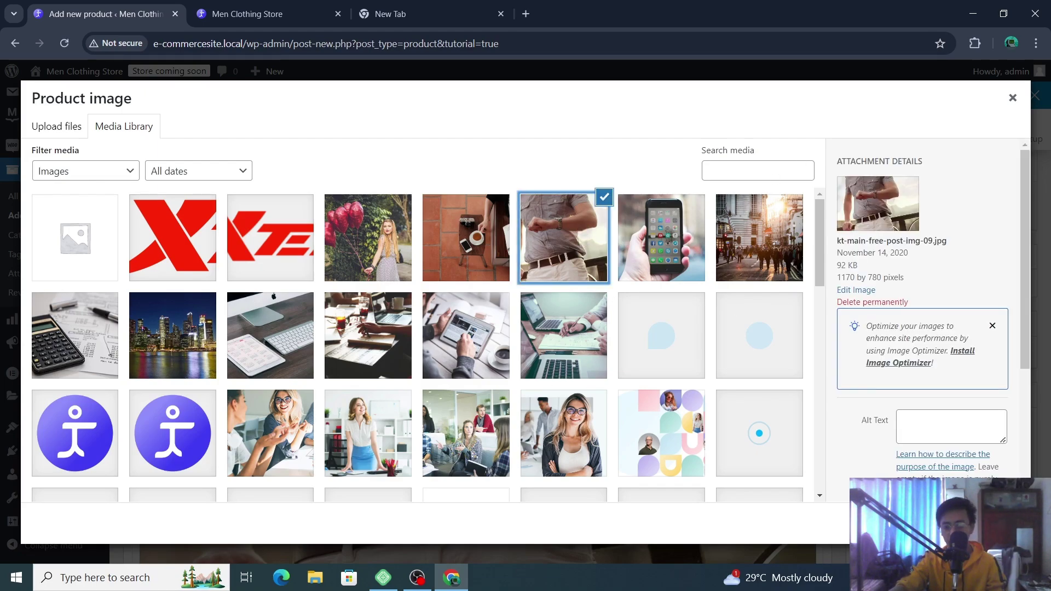
left_click(980, 523)
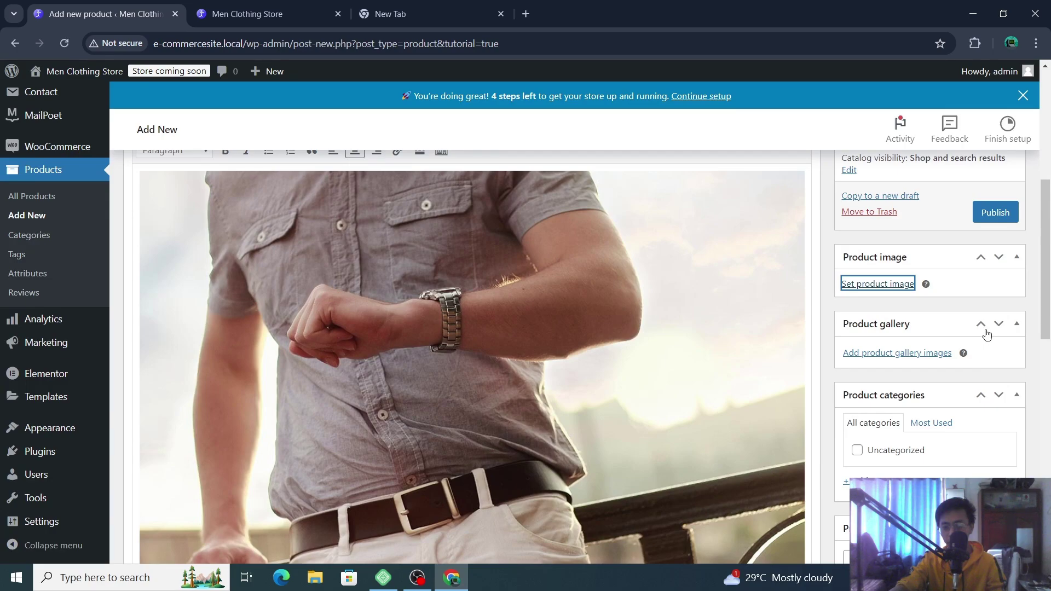
scroll(985, 335, "down", 1)
scroll(986, 335, "up", 1)
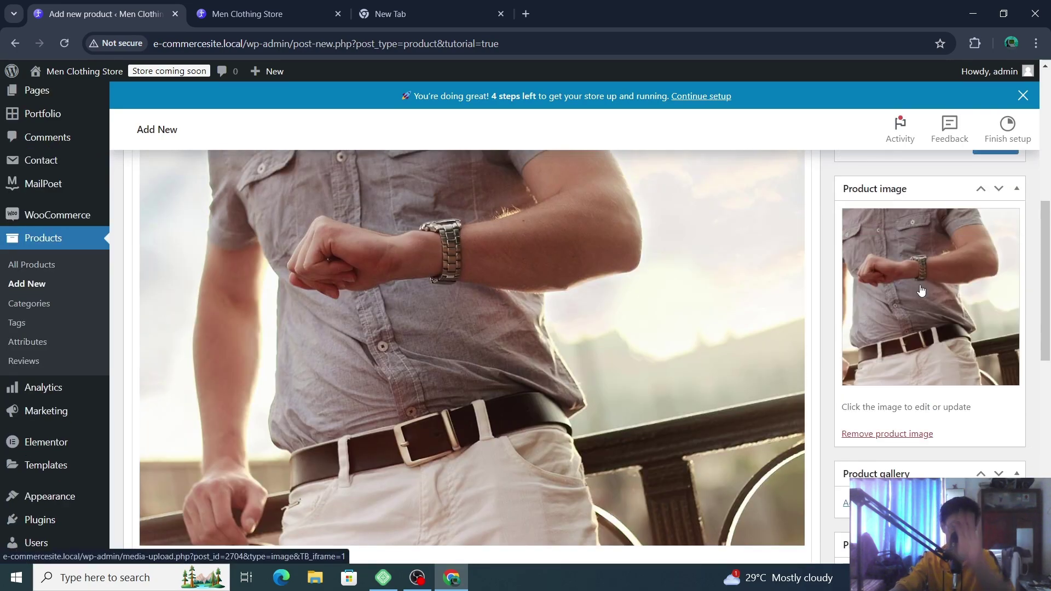
scroll(930, 291, "down", 2)
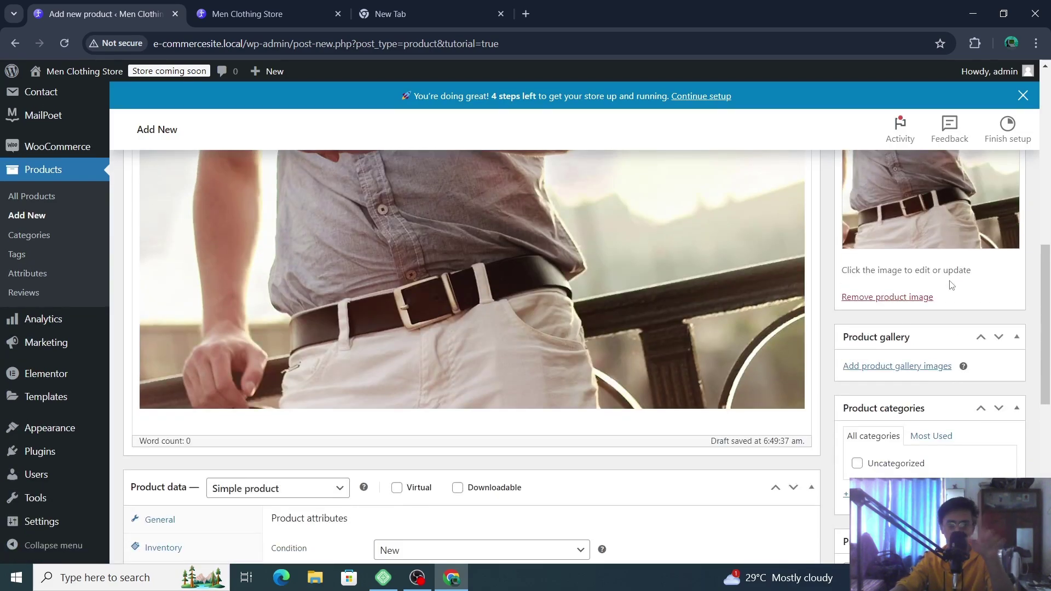
scroll(952, 285, "down", 2)
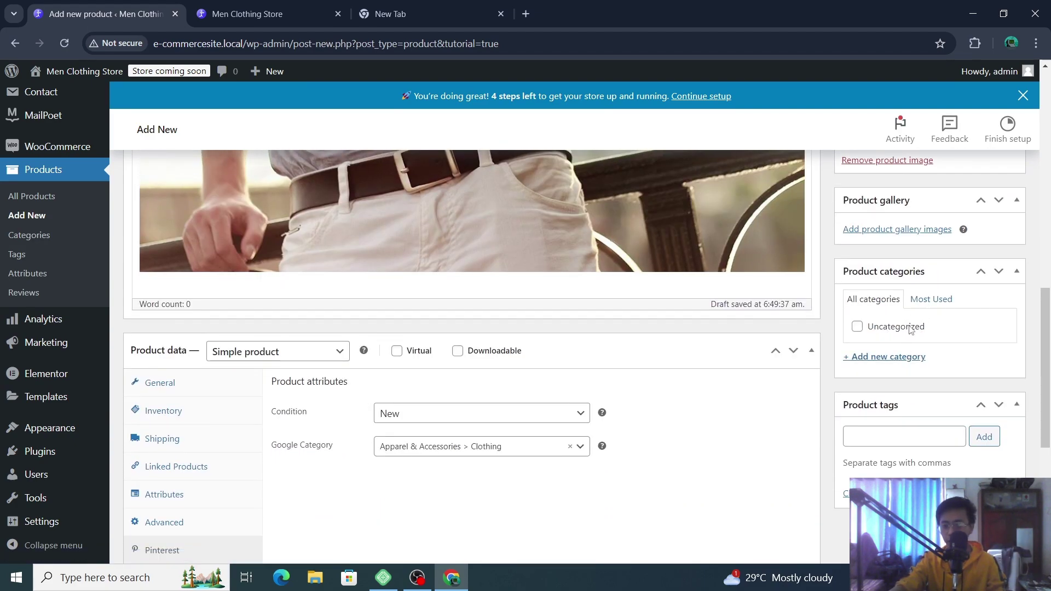
- Start a new product category with no parent, leaving Uncategorized unticked
left_click(910, 330)
left_click(912, 330)
left_click(896, 363)
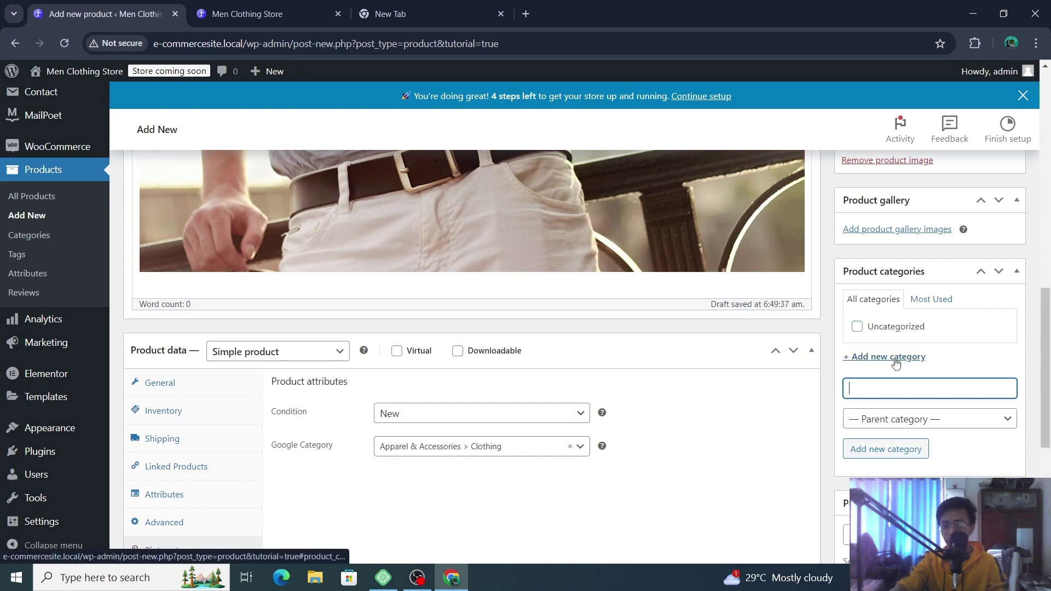
left_click(913, 416)
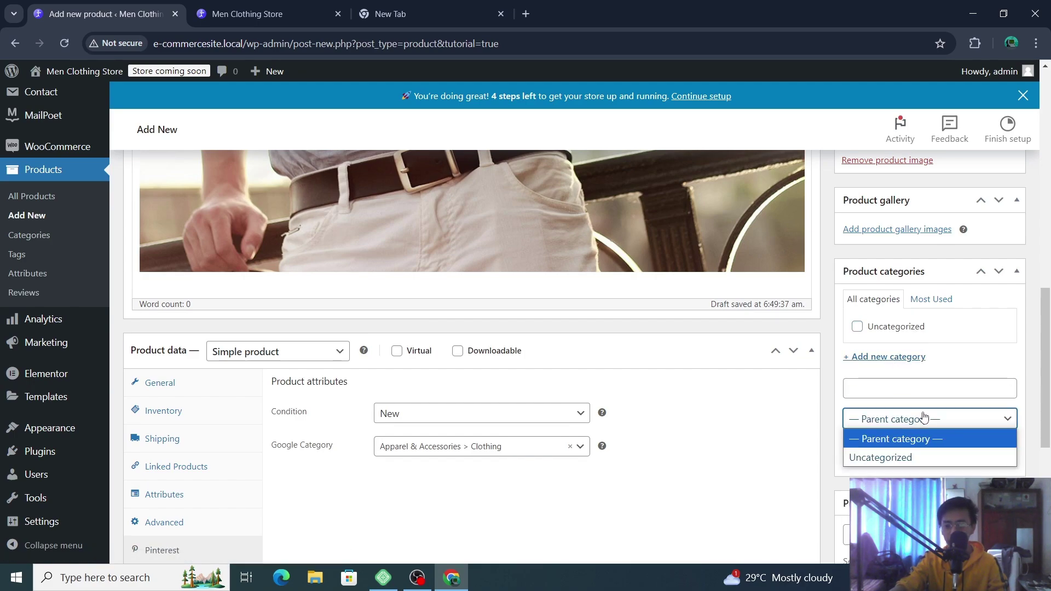
left_click(937, 423)
left_click(936, 393)
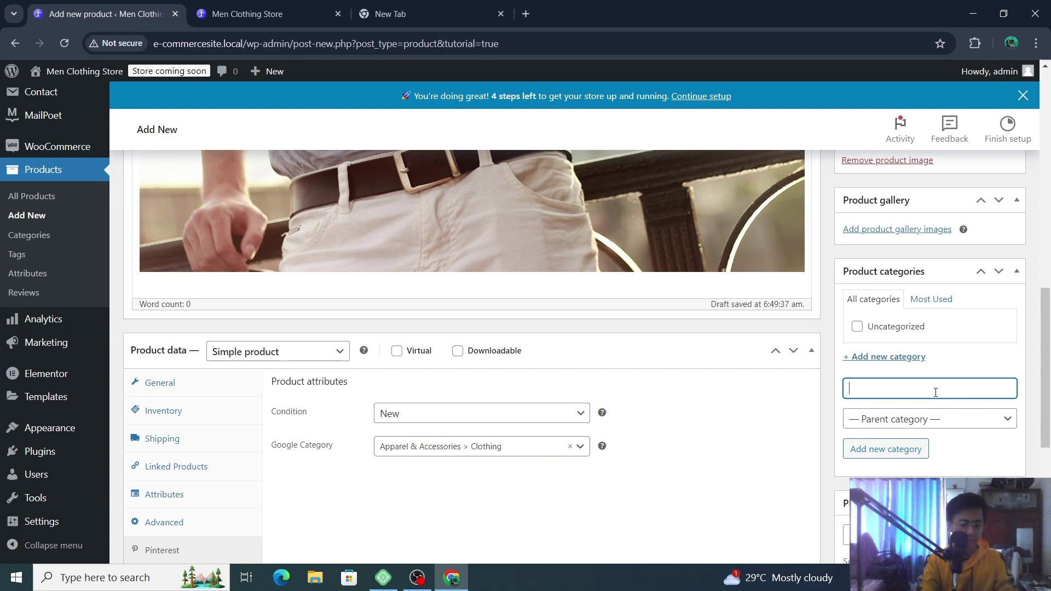
- Enter 'Premium category' as the new category's name
type("Oremi")
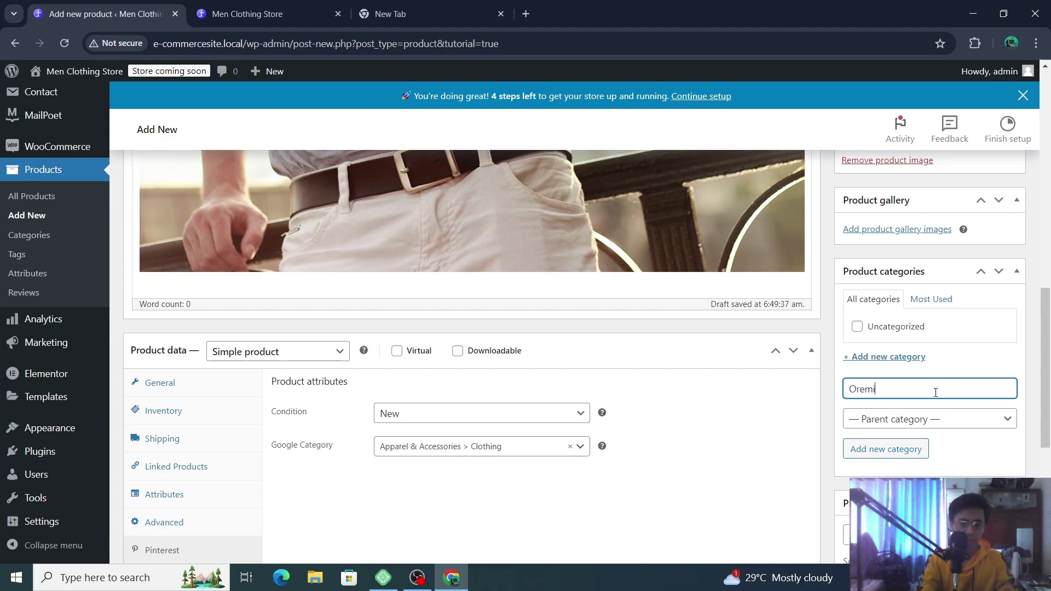
key("BackSpace")
key("BackSpace")
key("BackSpace")
key("BackSpace")
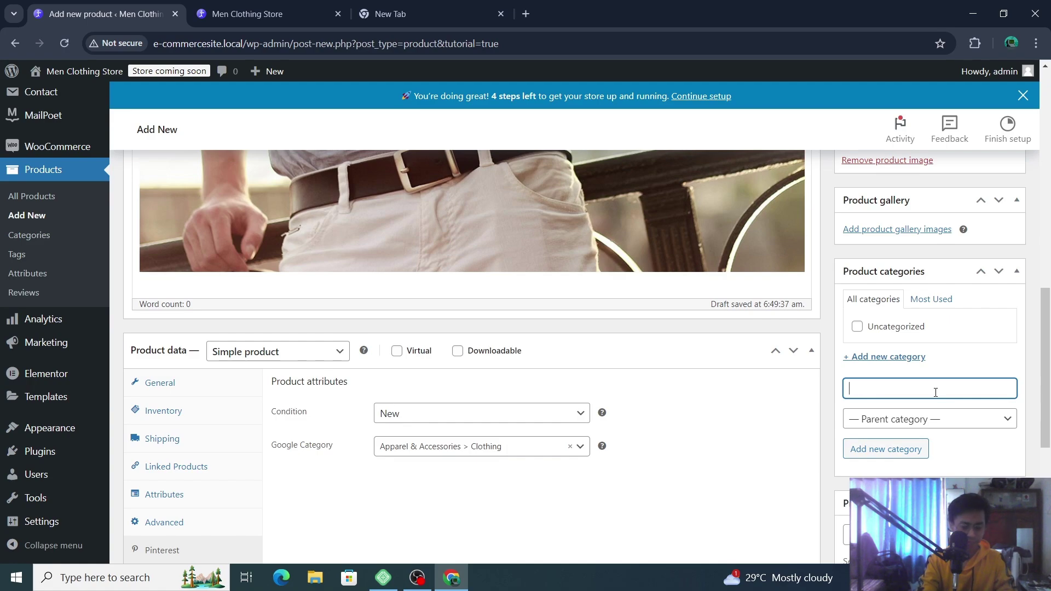
type("Premium category")
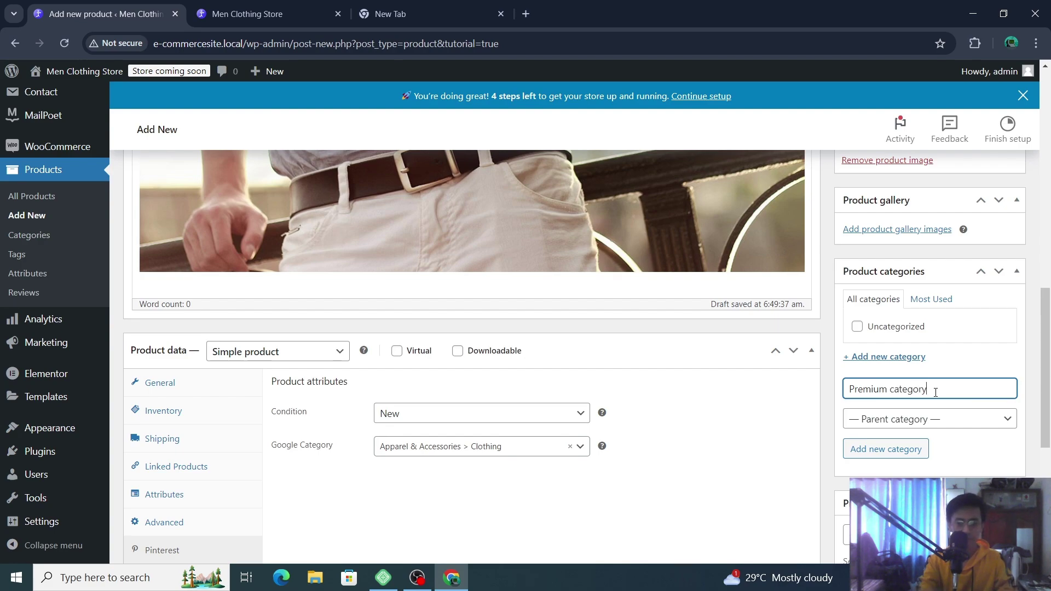
scroll(942, 386, "down", 2)
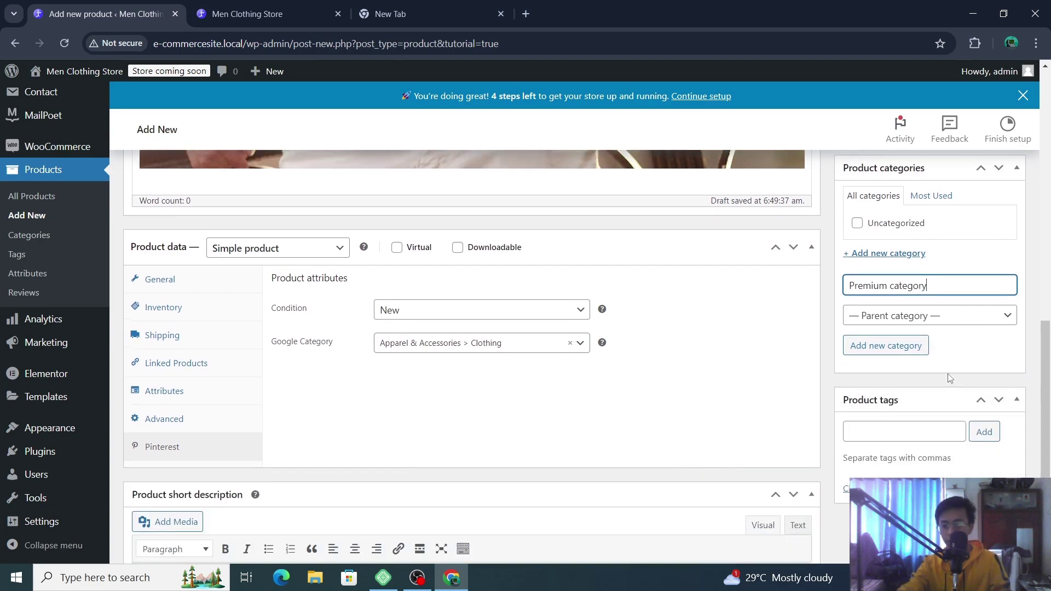
left_click(920, 395)
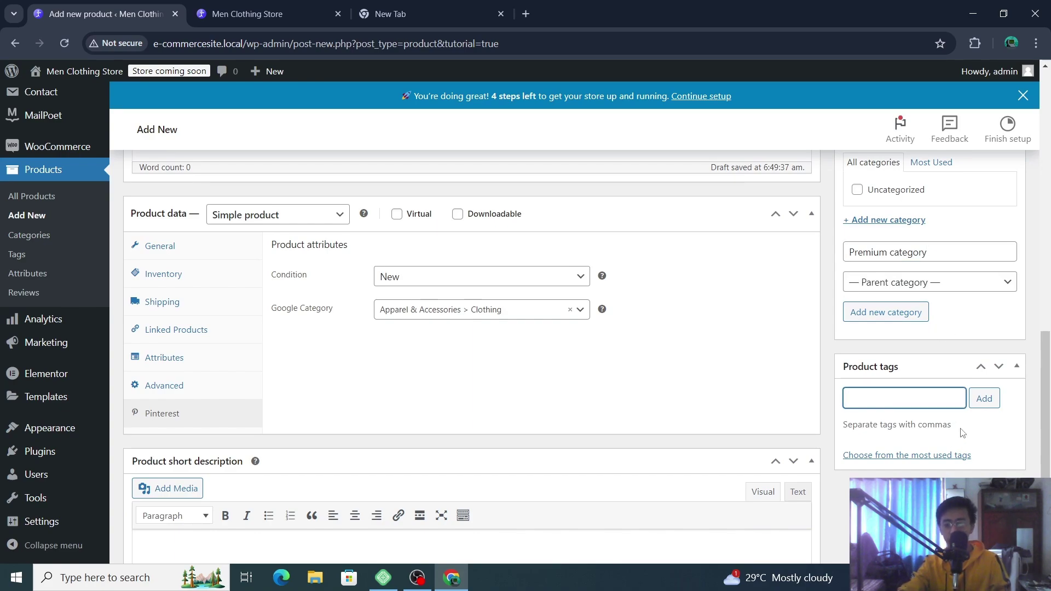
scroll(963, 433, "up", 15)
scroll(980, 356, "down", 2)
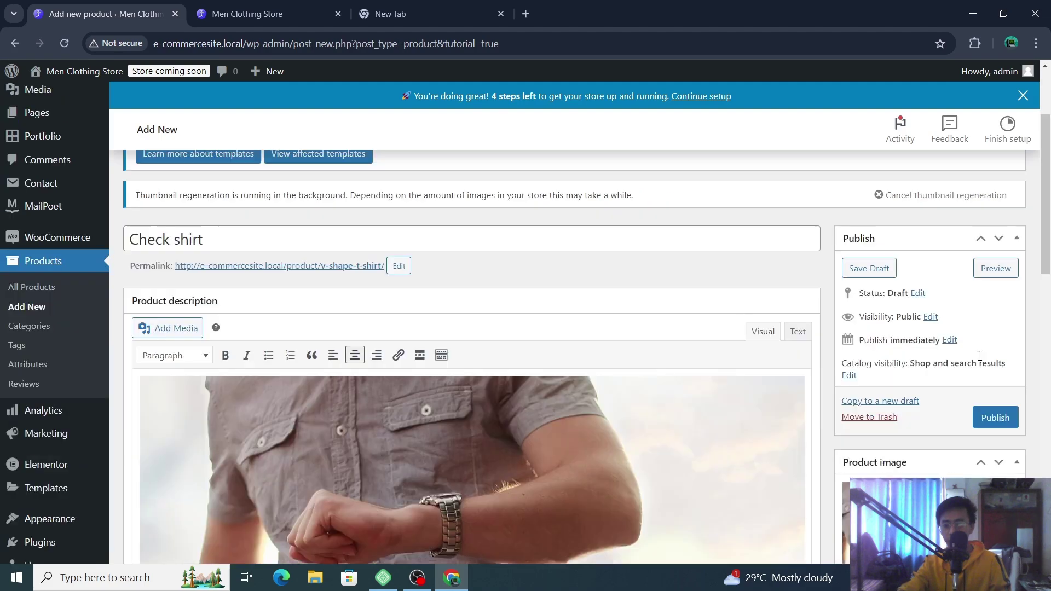
- Preview Check shirt on the Kata store and review its watch photo and ₨1,200 sale price
left_click(995, 269)
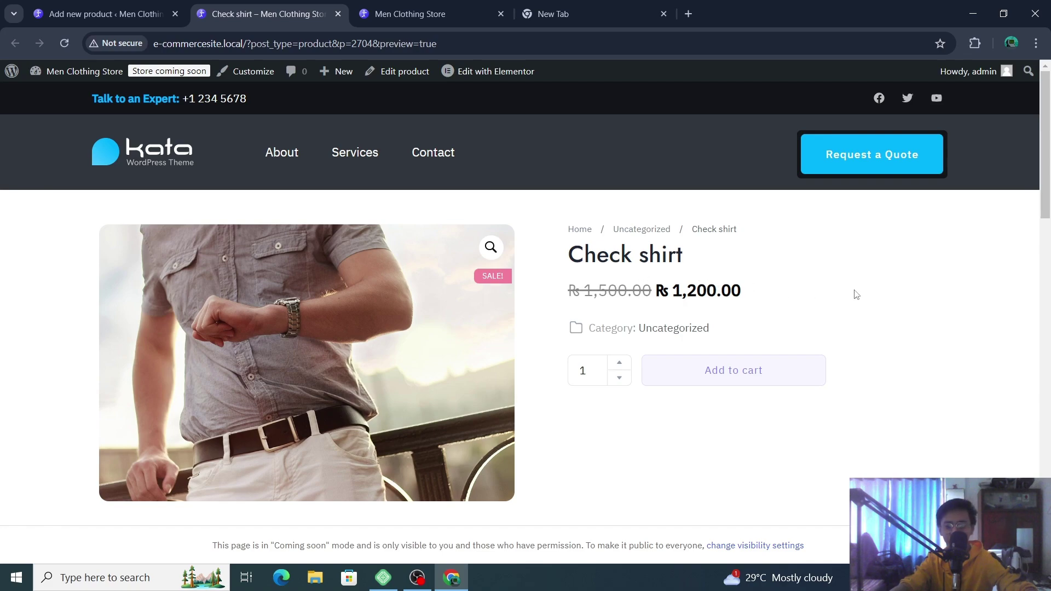
scroll(854, 293, "down", 9)
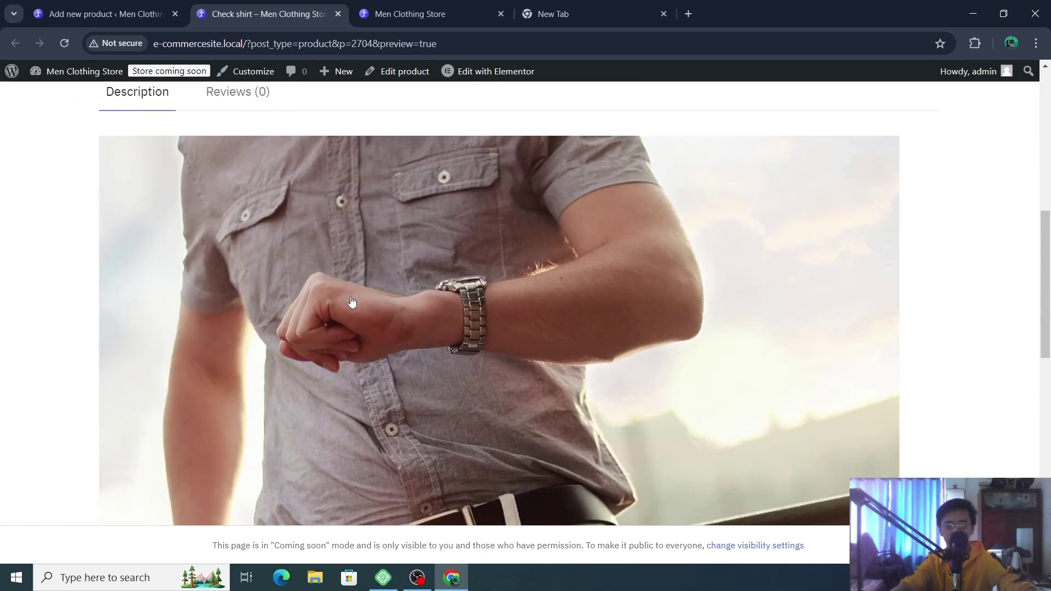
scroll(594, 289, "down", 4)
scroll(181, 268, "up", 4)
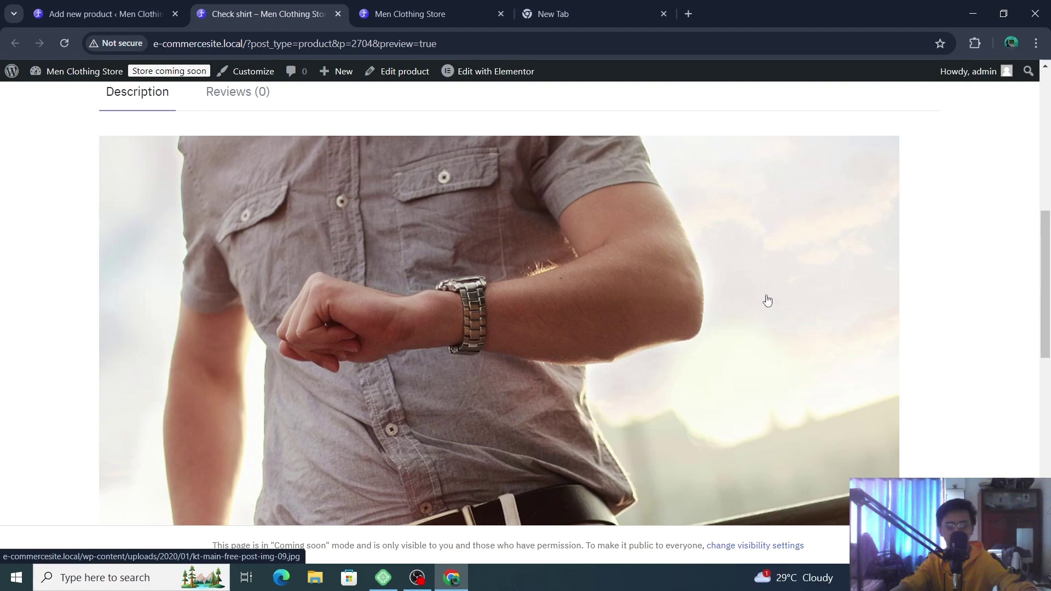
scroll(765, 301, "down", 3)
scroll(716, 324, "up", 3)
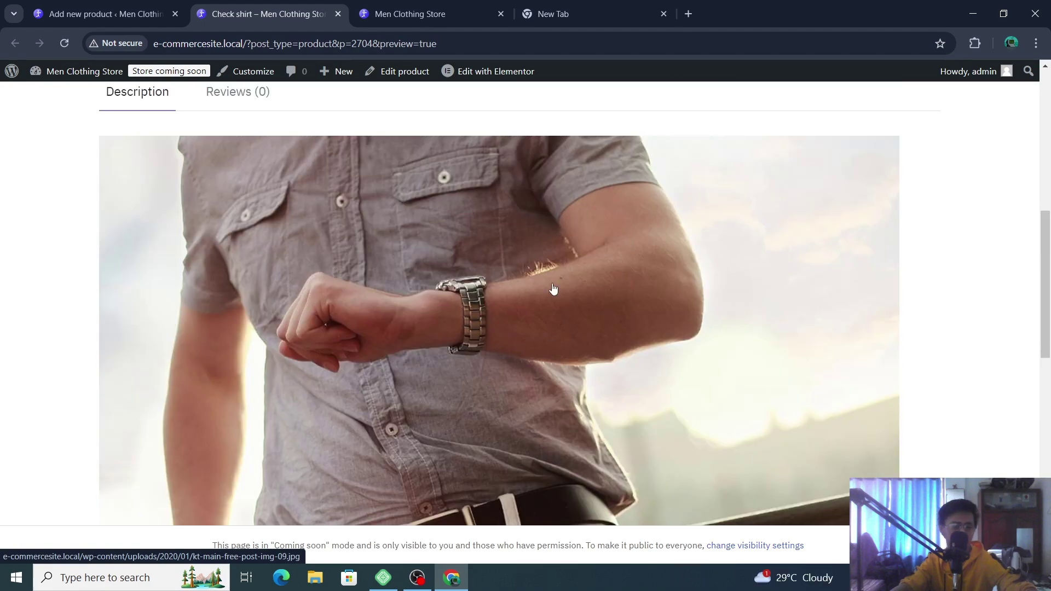
scroll(553, 291, "up", 10)
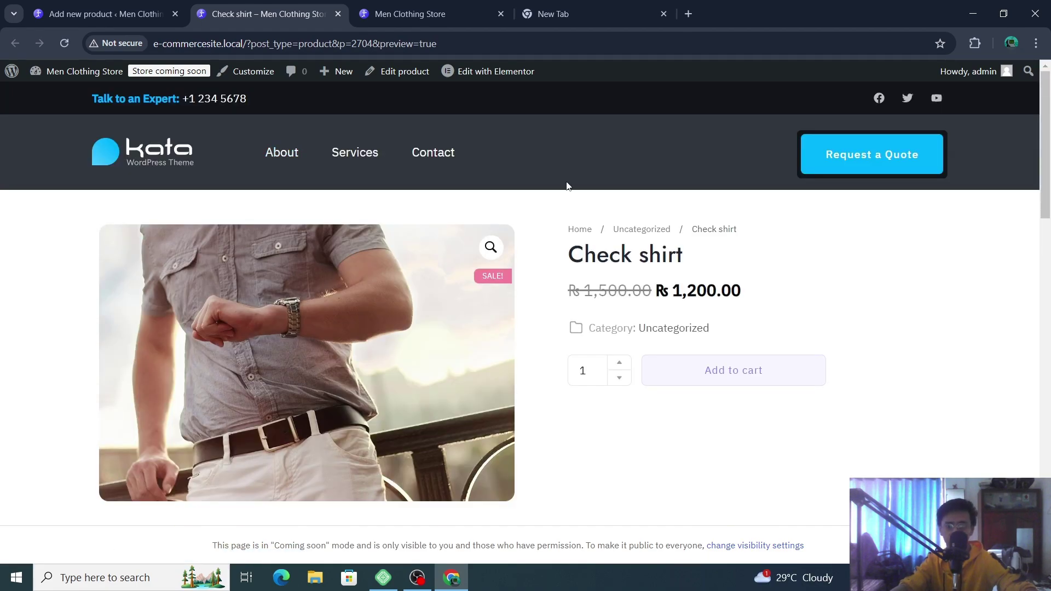
scroll(566, 197, "down", 7)
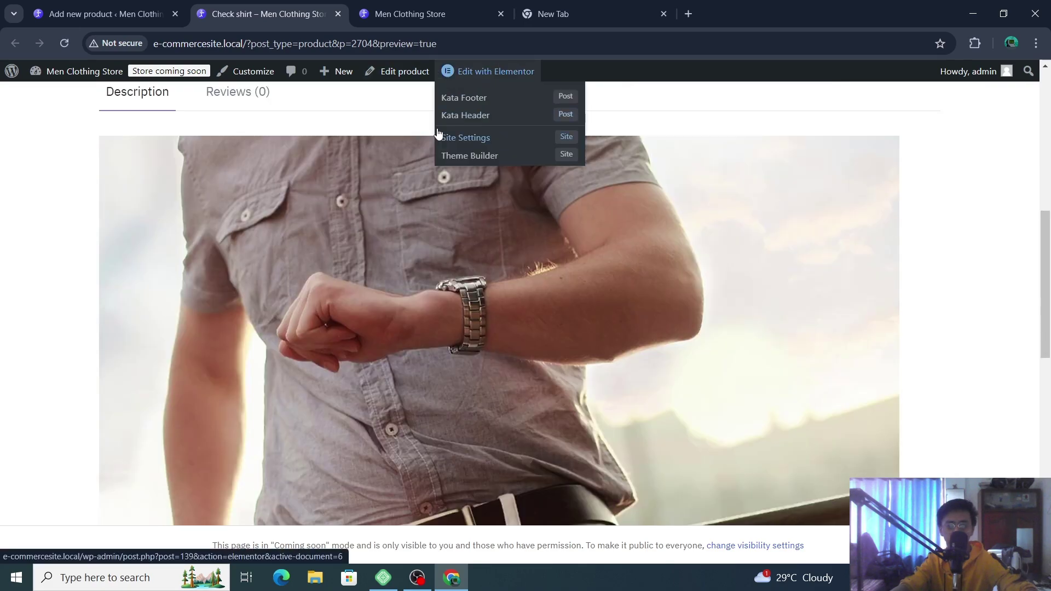
scroll(160, 75, "up", 10)
- Publish the Check shirt product and return to its editor
left_click(120, 14)
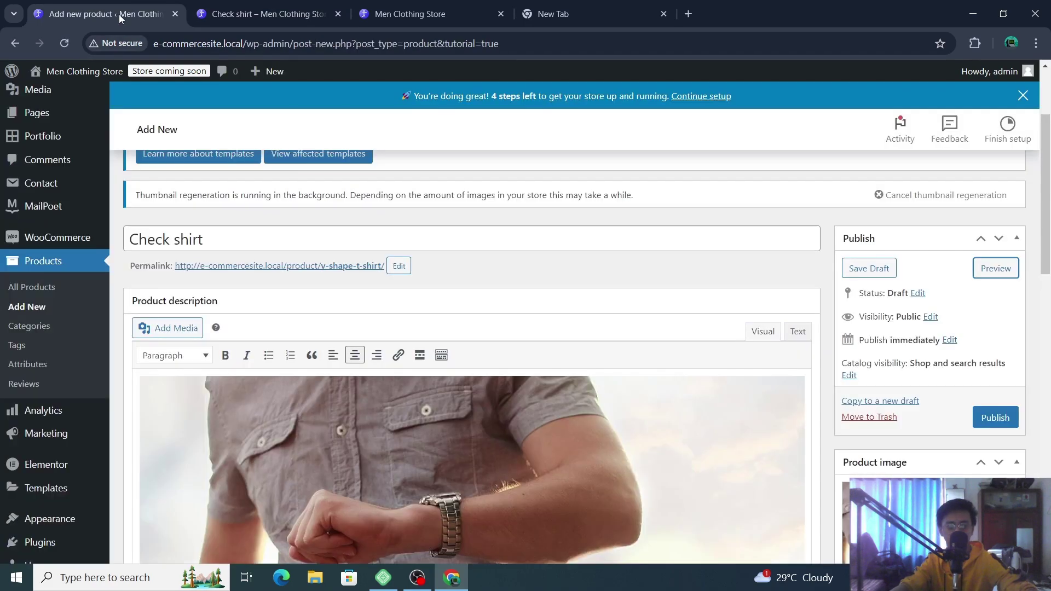
left_click(992, 419)
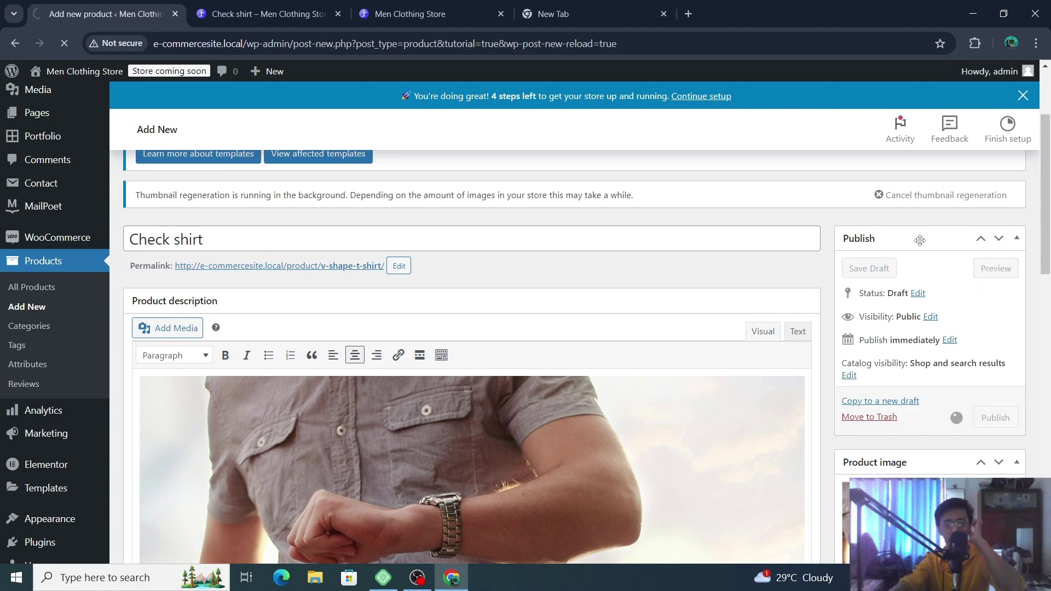
left_click(390, 4)
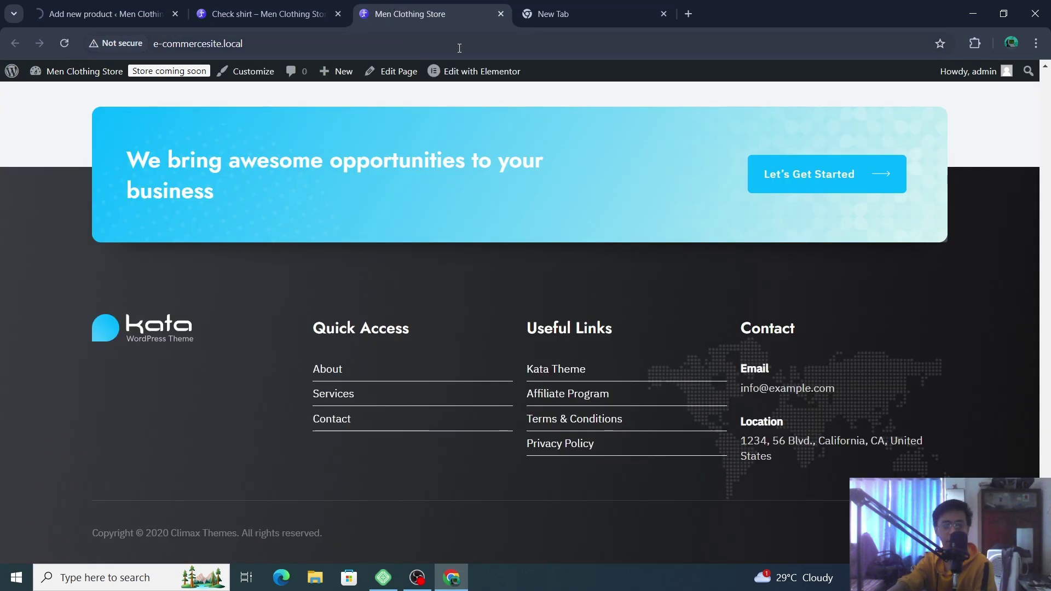
left_click(302, 4)
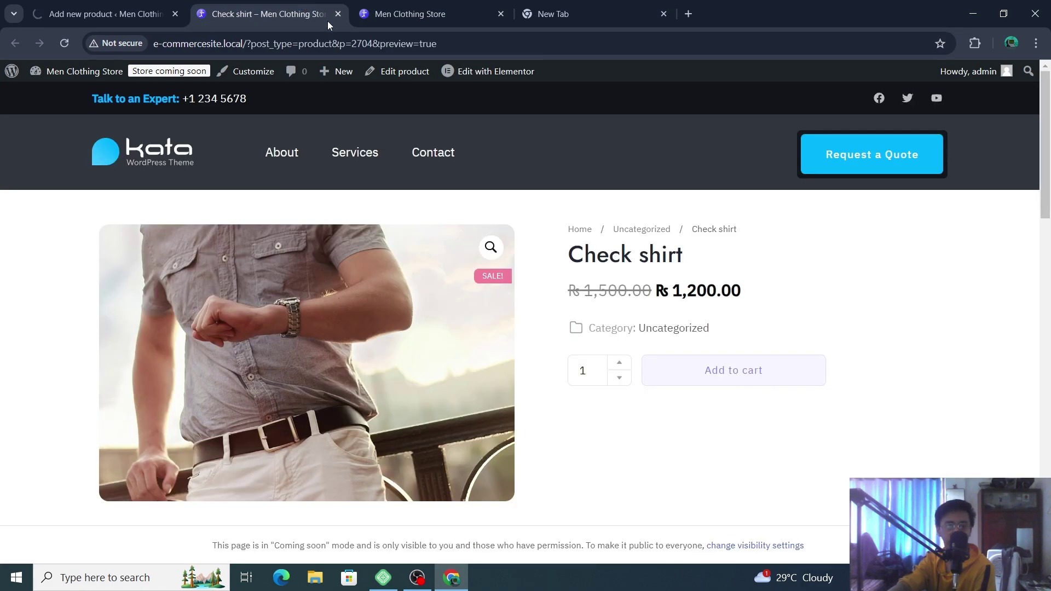
left_click(113, 16)
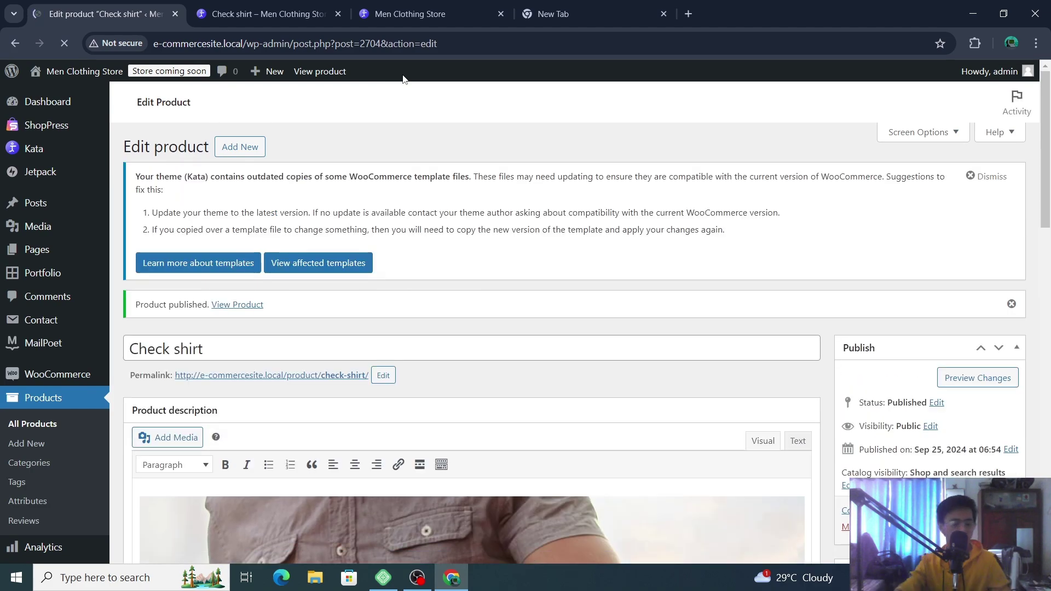
- Review the General prices of ₨1,500 regular and ₨1,200 sale on the Edit Product page
scroll(398, 153, "down", 4)
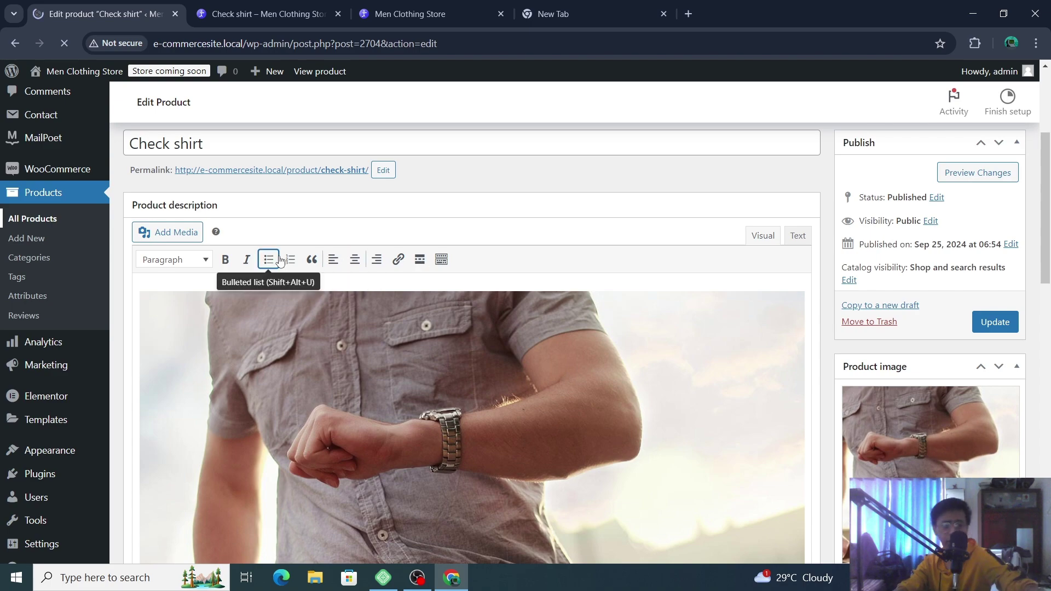
scroll(763, 307, "down", 10)
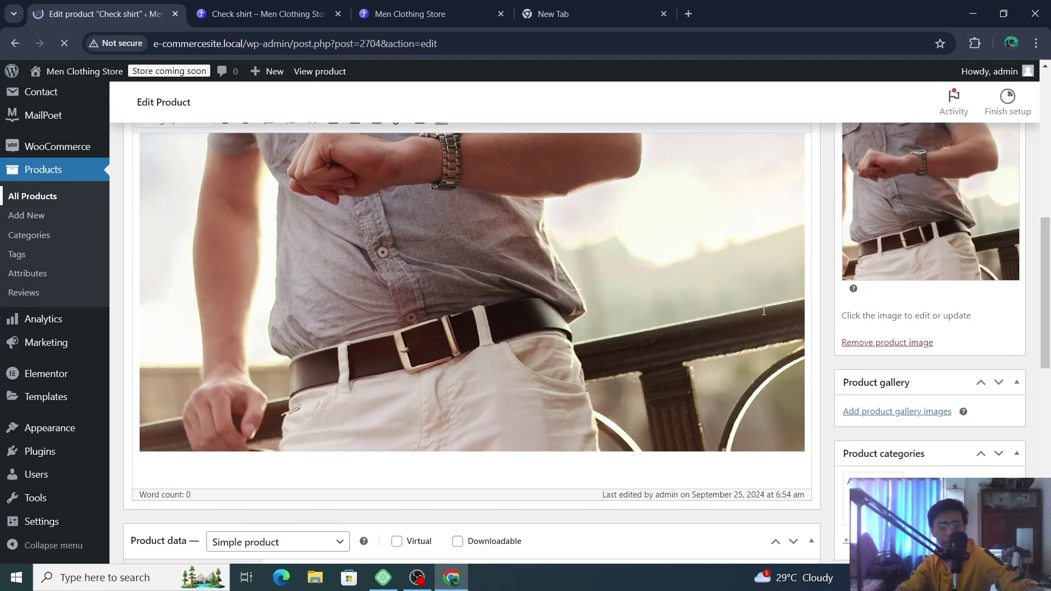
scroll(657, 290, "down", 2)
scroll(542, 268, "up", 5)
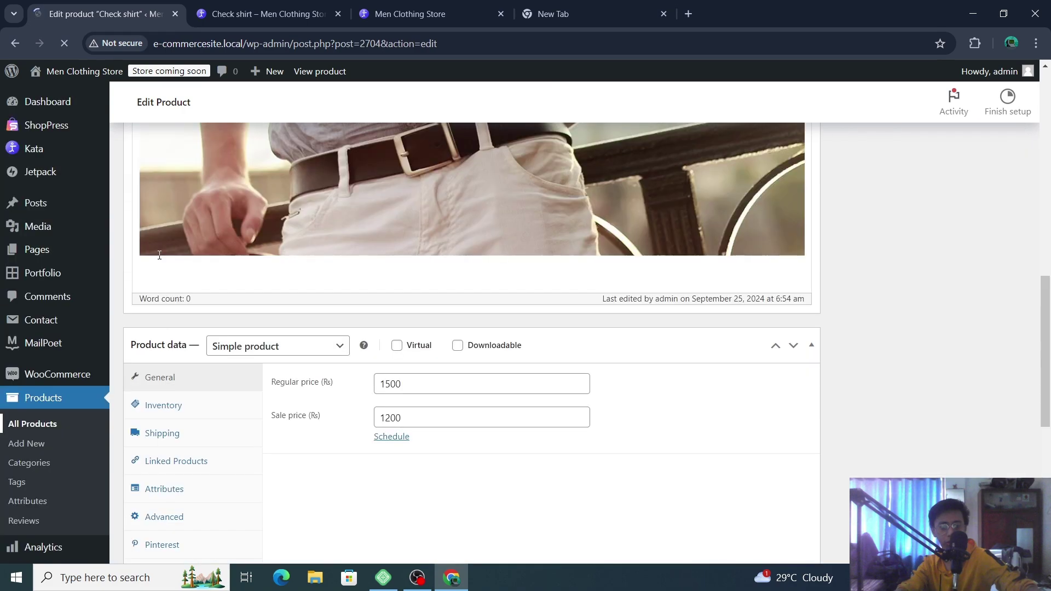
scroll(689, 328, "down", 2)
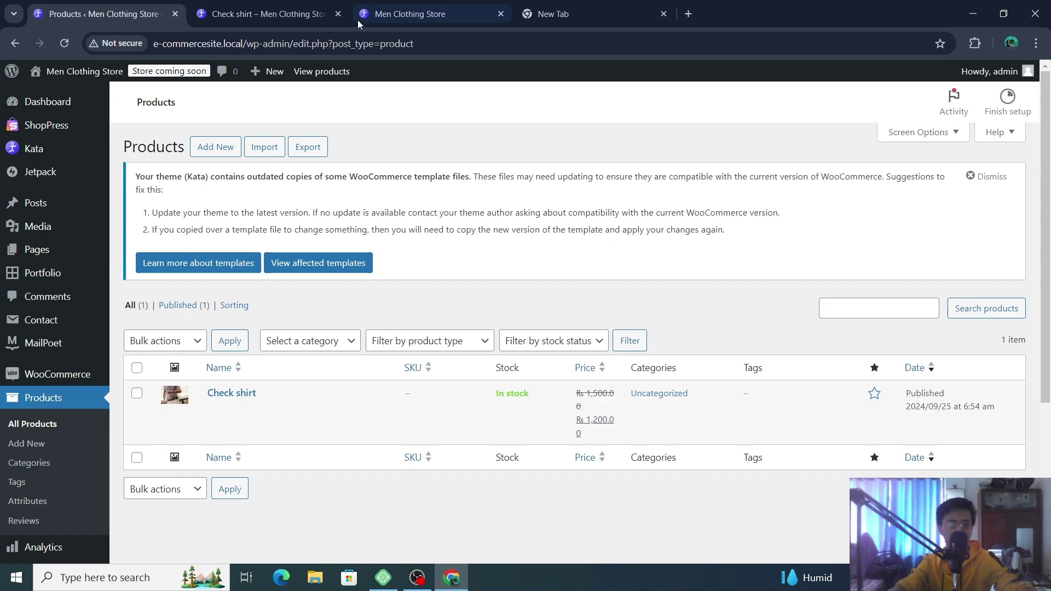
- Check the Check shirt preview page, then go to the Kata store homepage
left_click(304, 4)
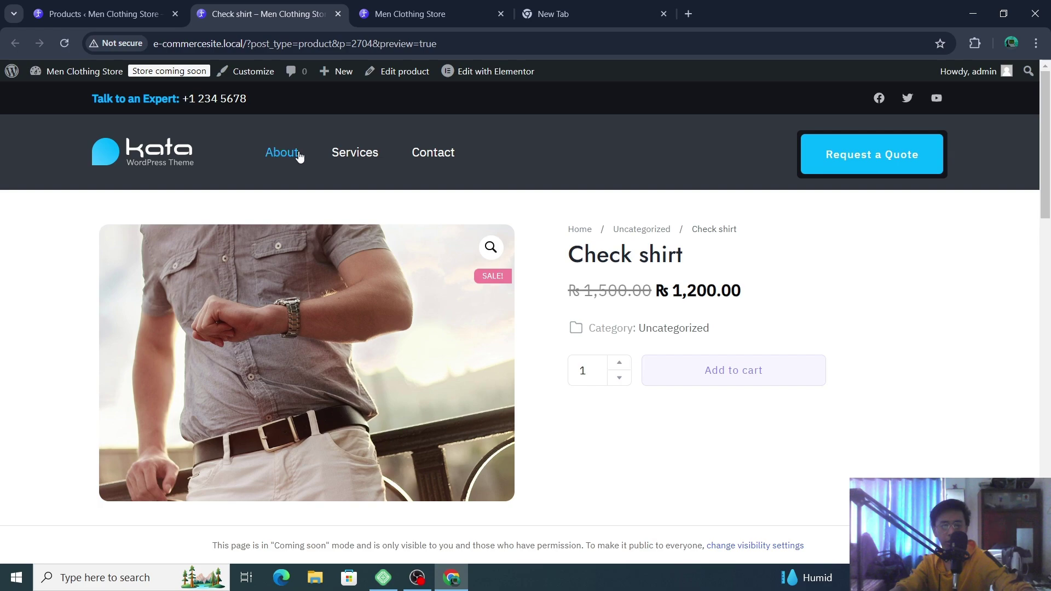
left_click(134, 153)
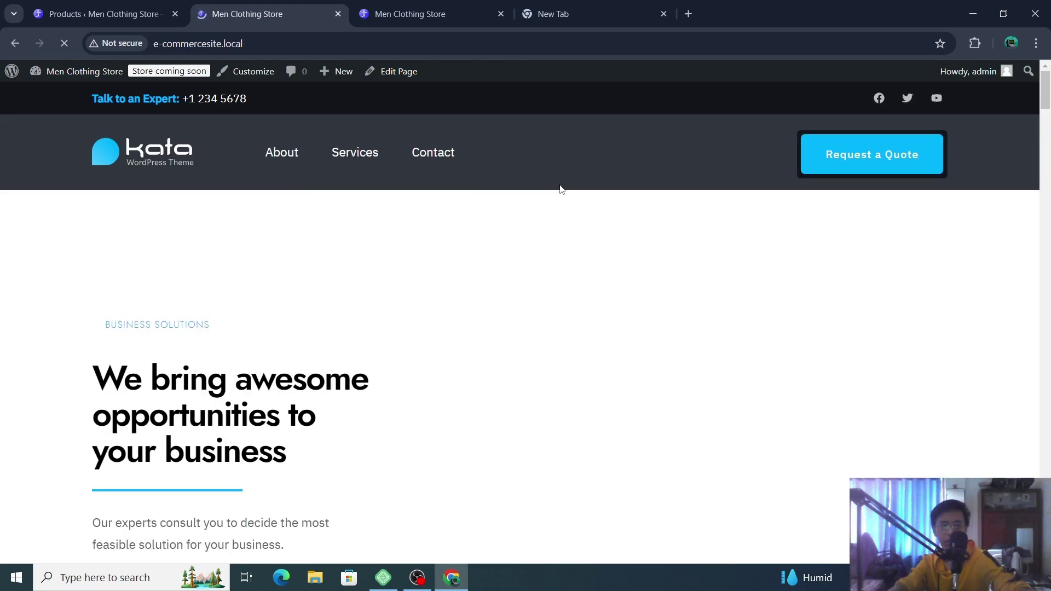
- Scroll through the store homepage and return to the top
scroll(639, 229, "down", 1)
scroll(640, 229, "down", 15)
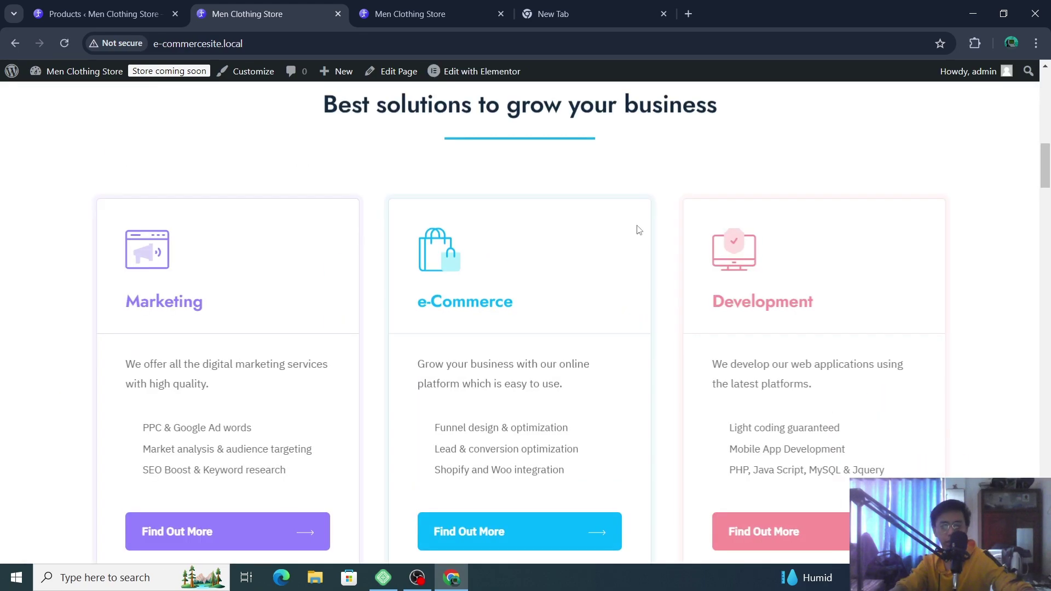
scroll(640, 230, "down", 15)
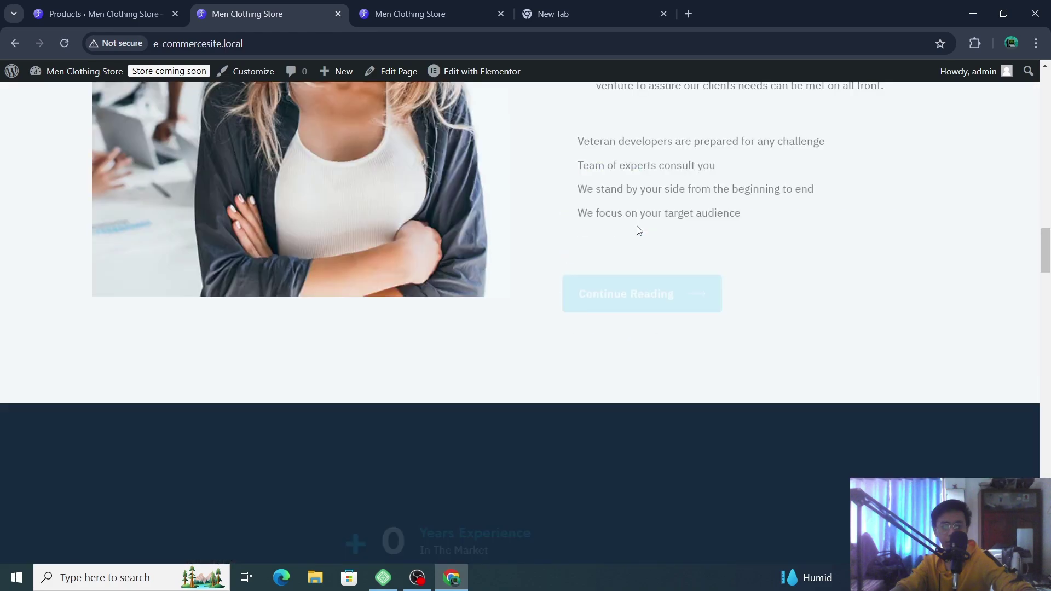
scroll(640, 230, "down", 10)
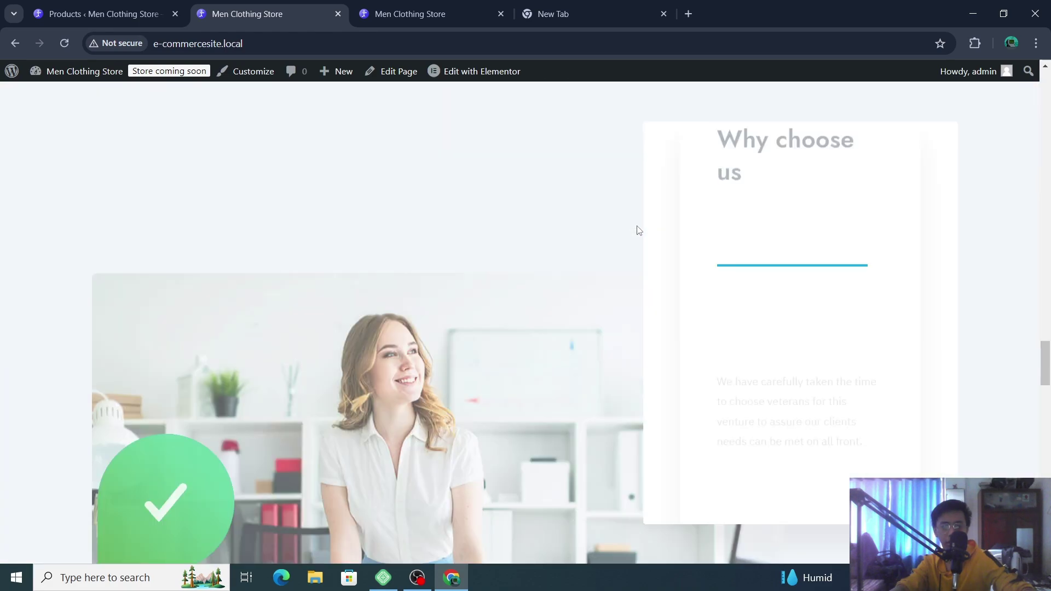
scroll(639, 230, "down", 15)
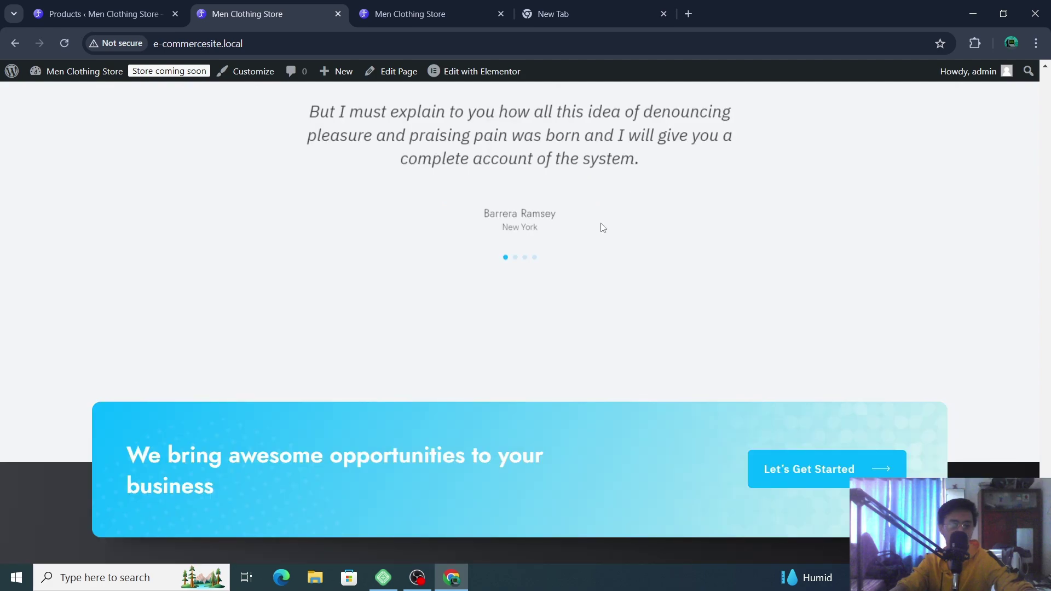
scroll(602, 228, "down", 5)
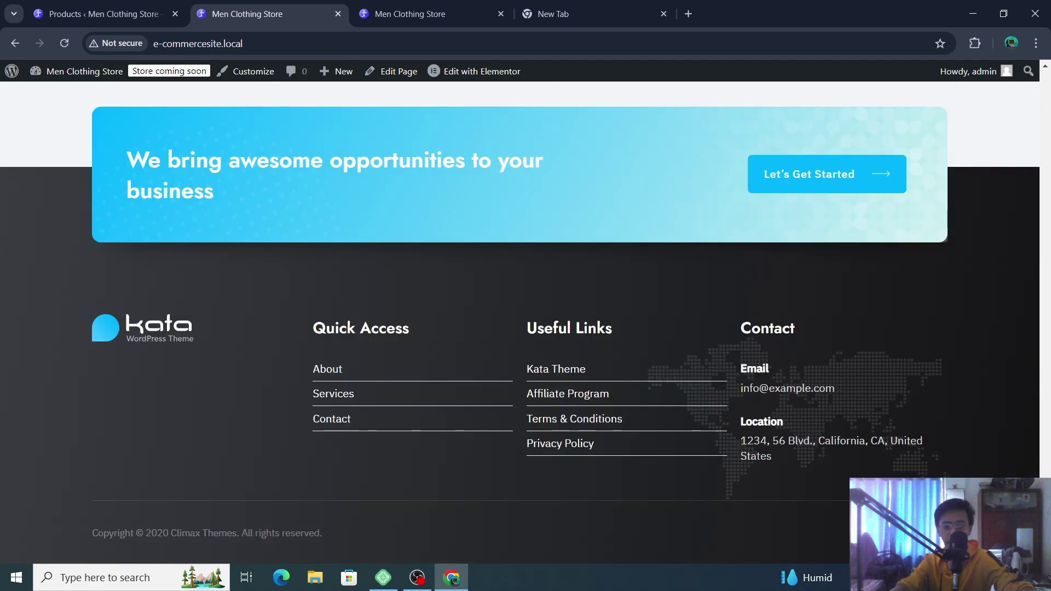
key("Home")
- Browse the About Us page, then go to the Services page
left_click(274, 153)
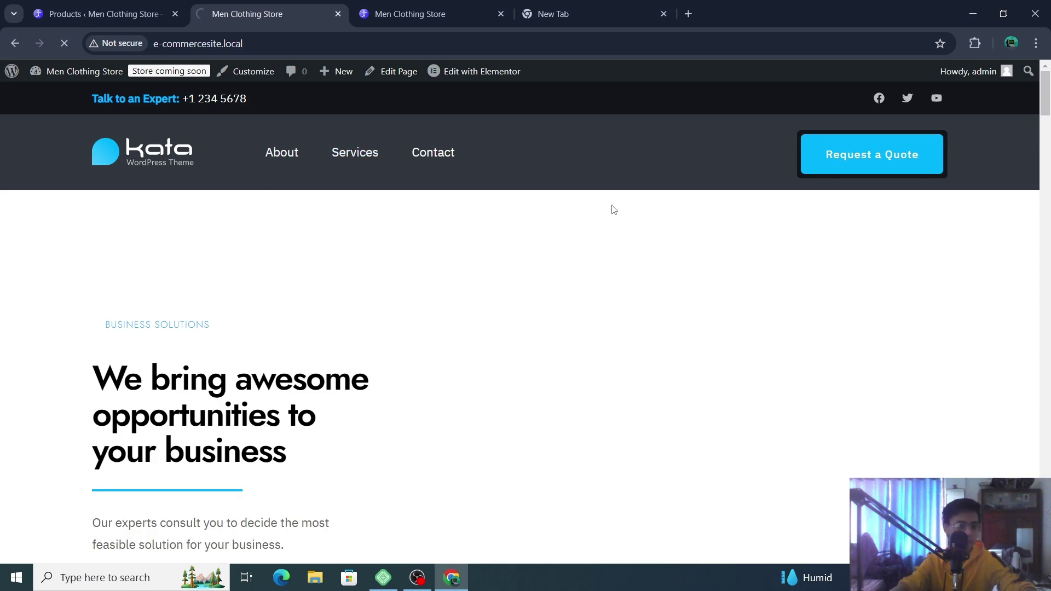
scroll(469, 243, "down", 10)
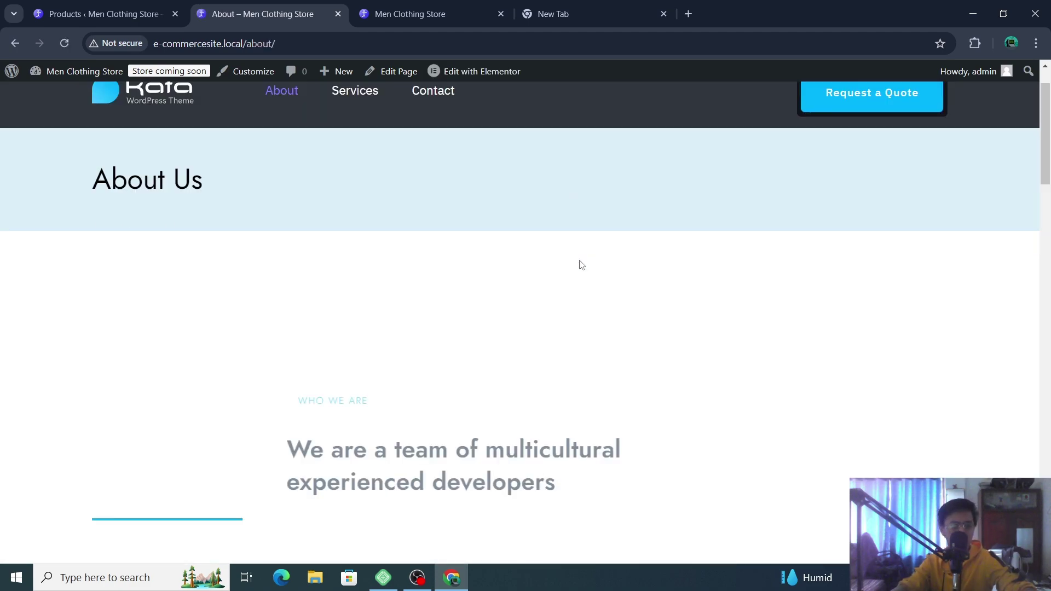
scroll(582, 265, "down", 5)
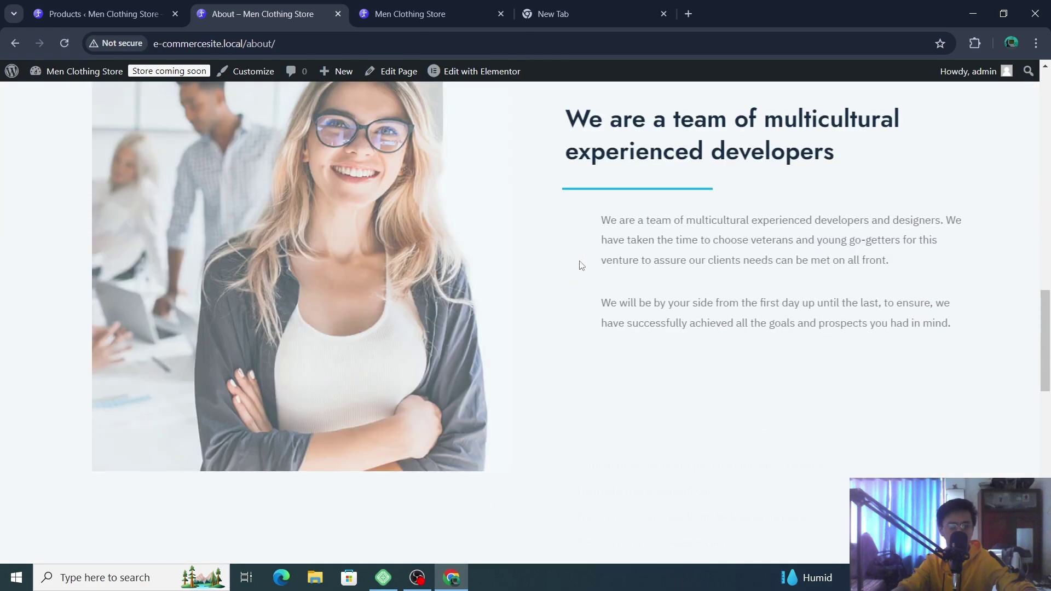
scroll(580, 266, "down", 10)
scroll(580, 273, "down", 4)
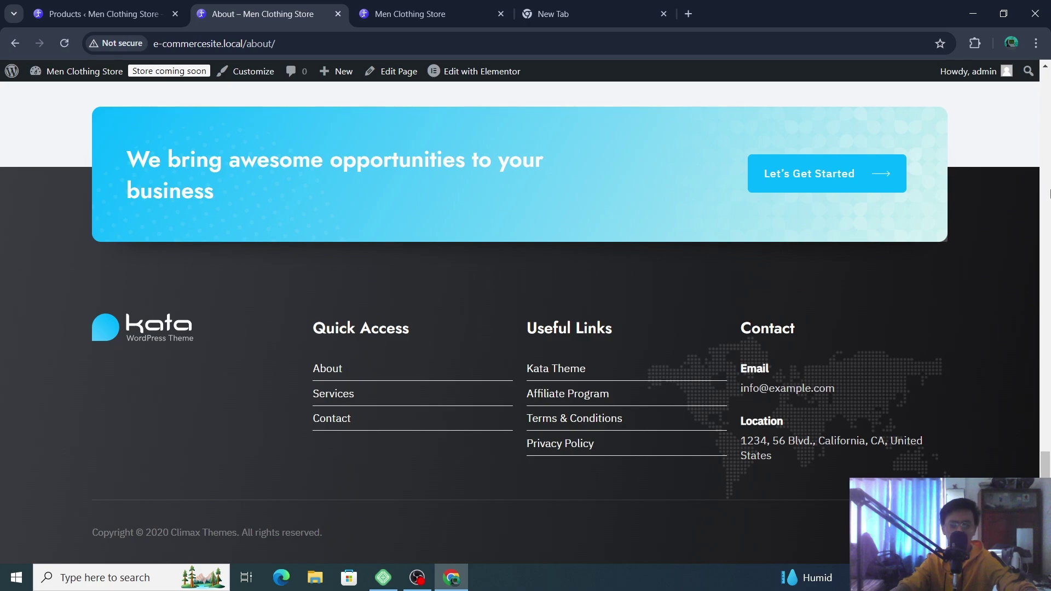
left_click(1048, 121)
scroll(556, 71, "up", 3)
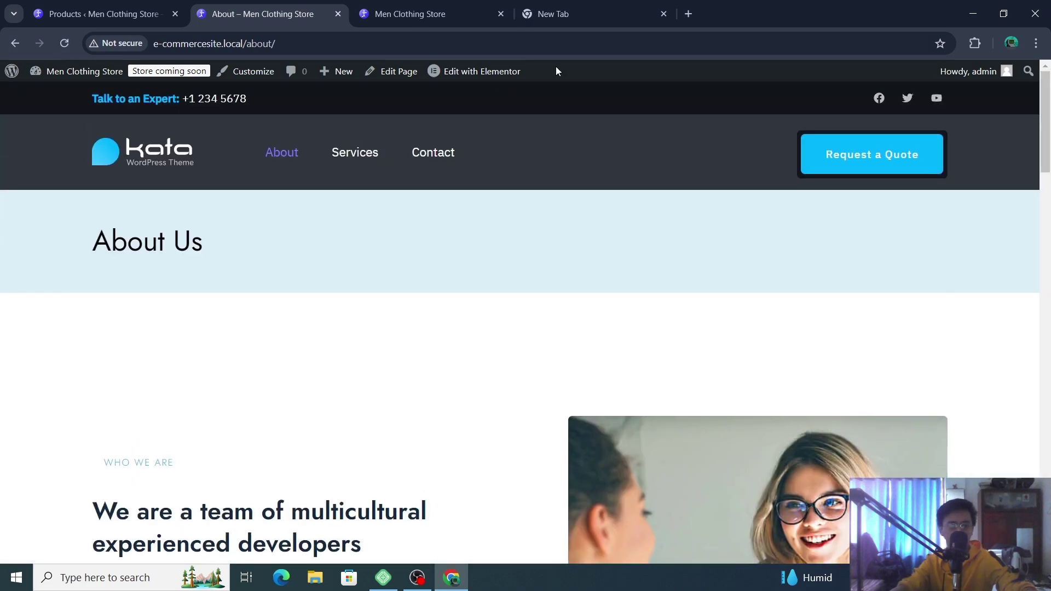
left_click(371, 156)
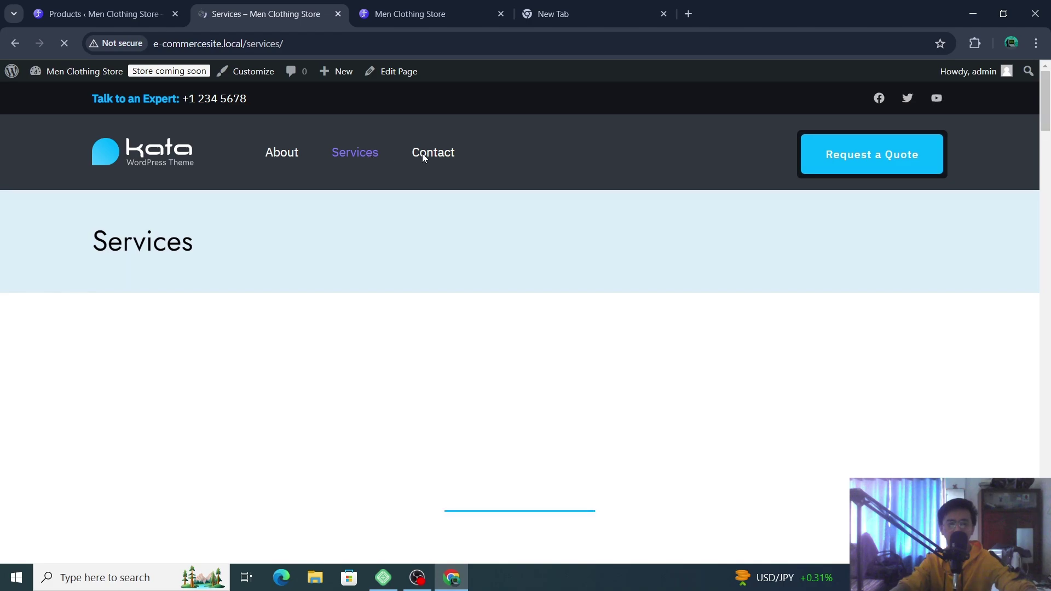
- Scroll through the store's Services page
scroll(654, 251, "down", 8)
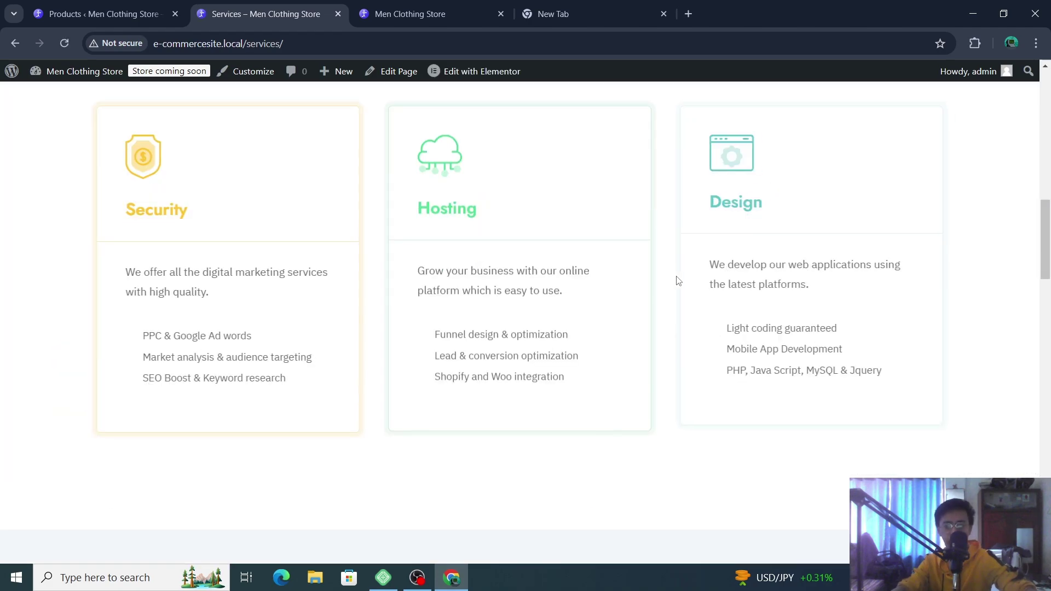
scroll(678, 281, "up", 5)
scroll(678, 280, "down", 18)
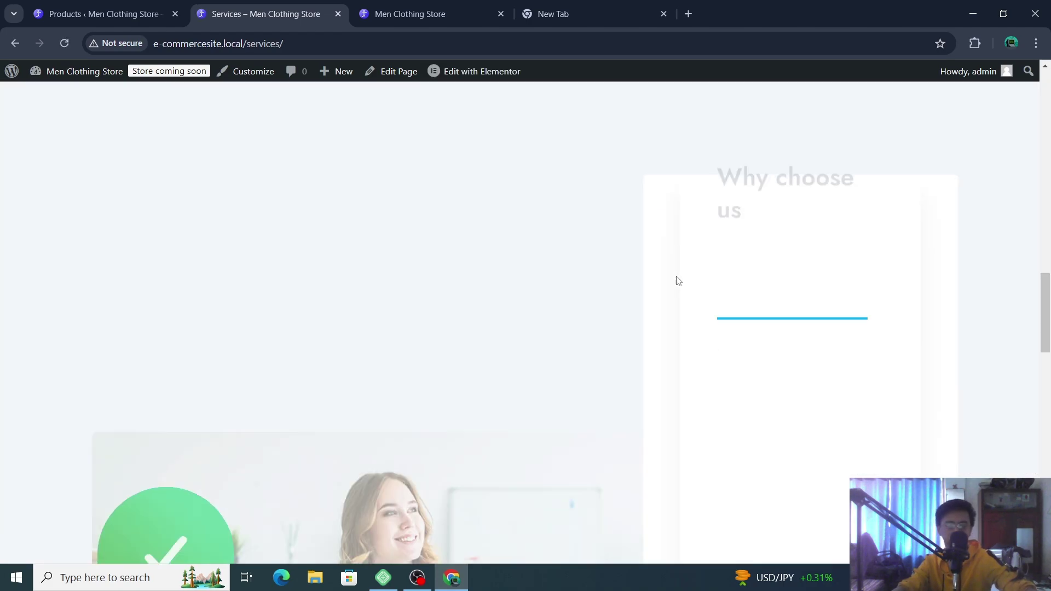
scroll(679, 281, "down", 15)
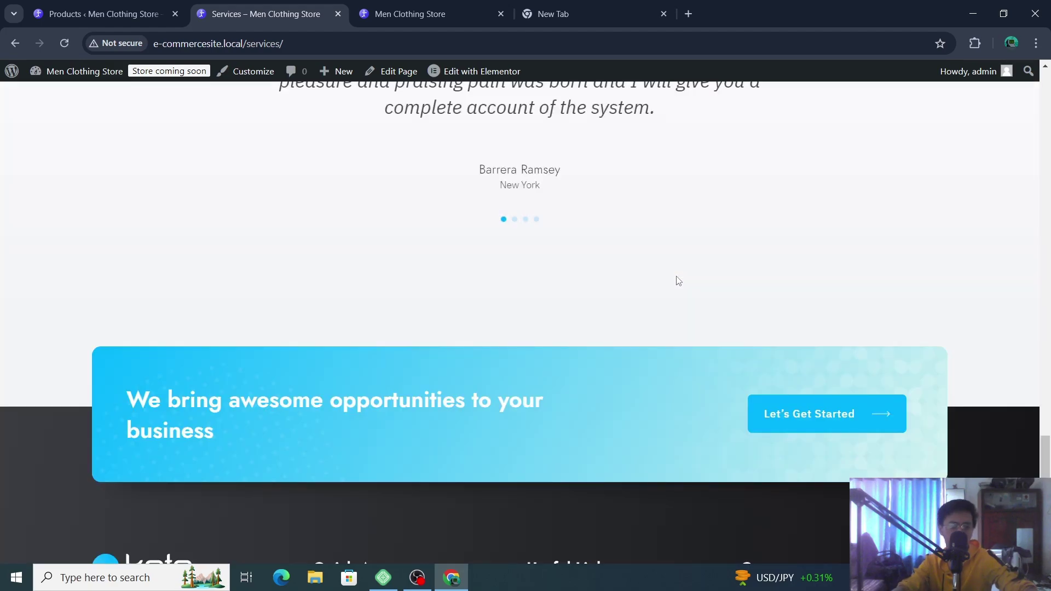
scroll(386, 169, "up", 20)
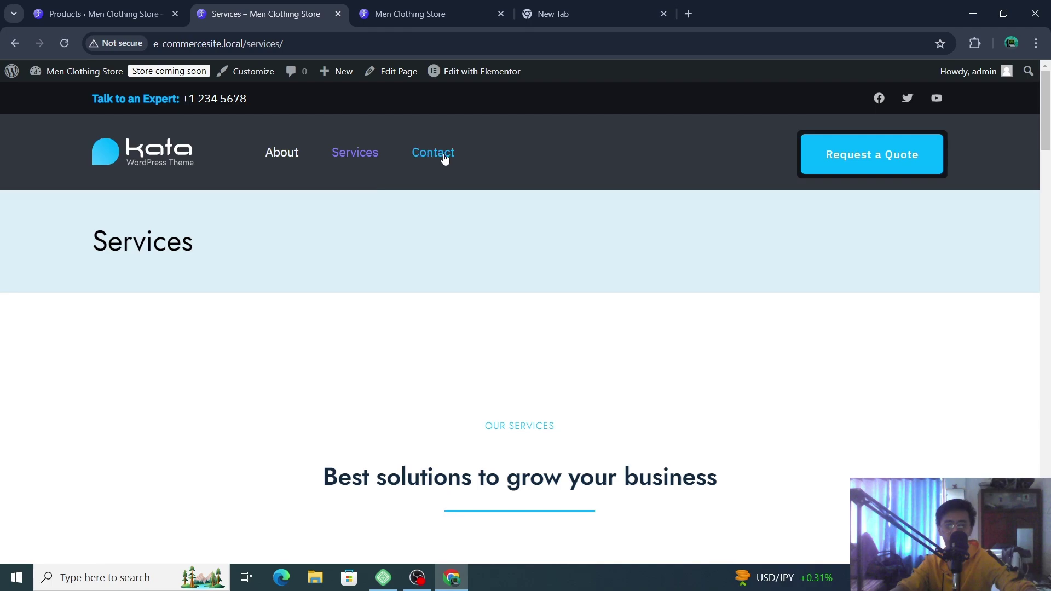
- Go to the Contact Us page and review its message form
left_click(441, 156)
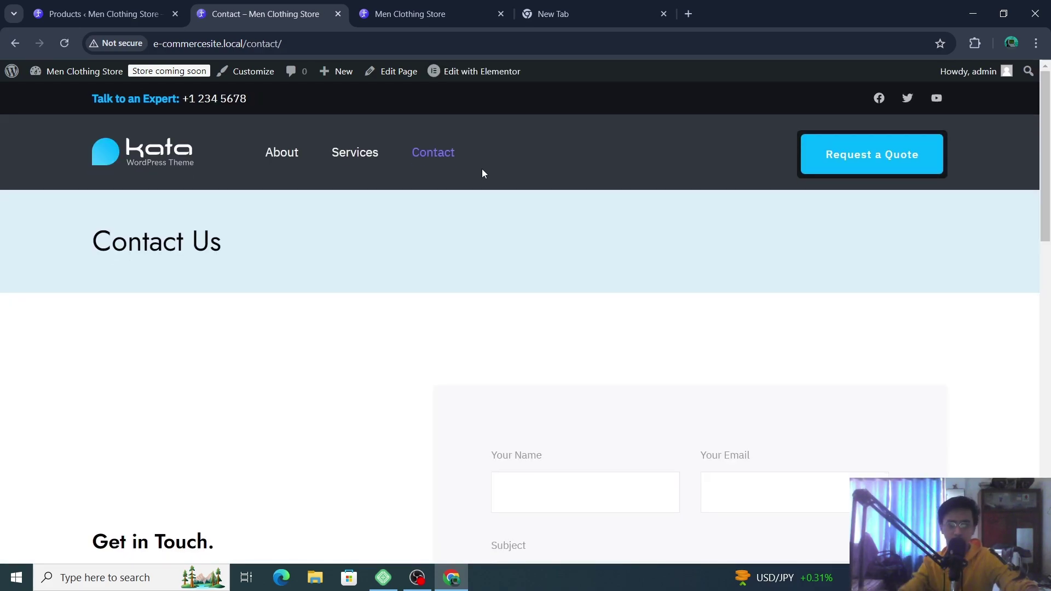
scroll(594, 356, "down", 9)
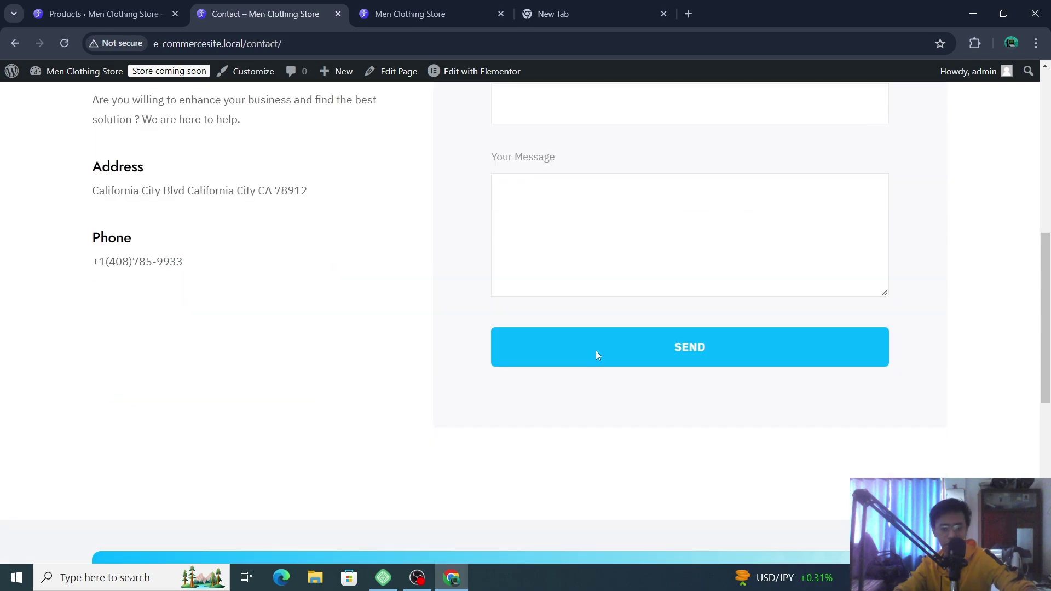
scroll(918, 332, "down", 7)
scroll(854, 427, "up", 14)
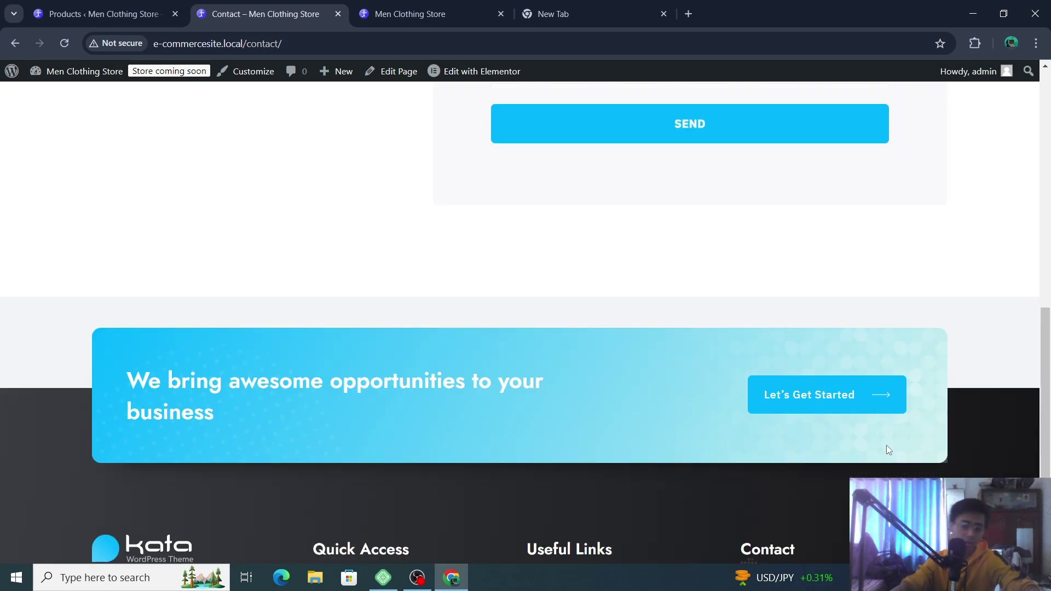
scroll(401, 251, "up", 3)
mouse_move(484, 77)
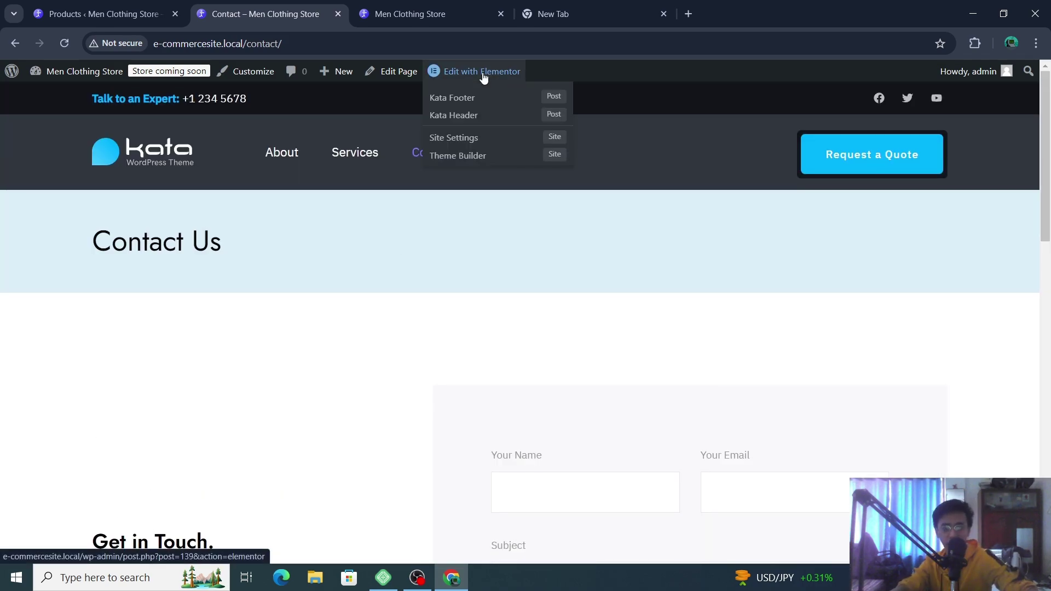
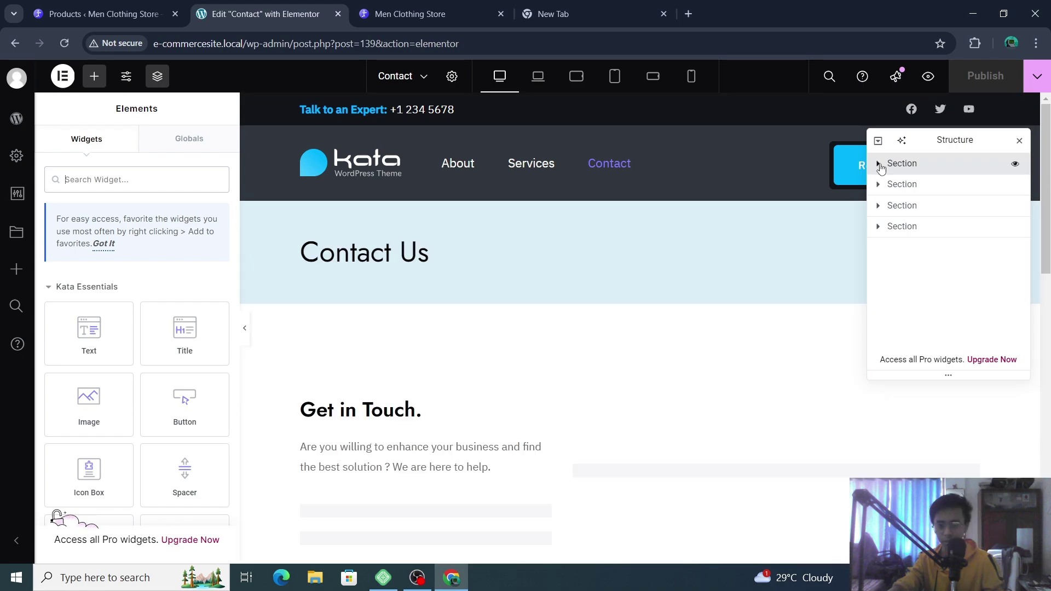
- Expand the first two sections in the Navigator, then close the Navigator
left_click(879, 164)
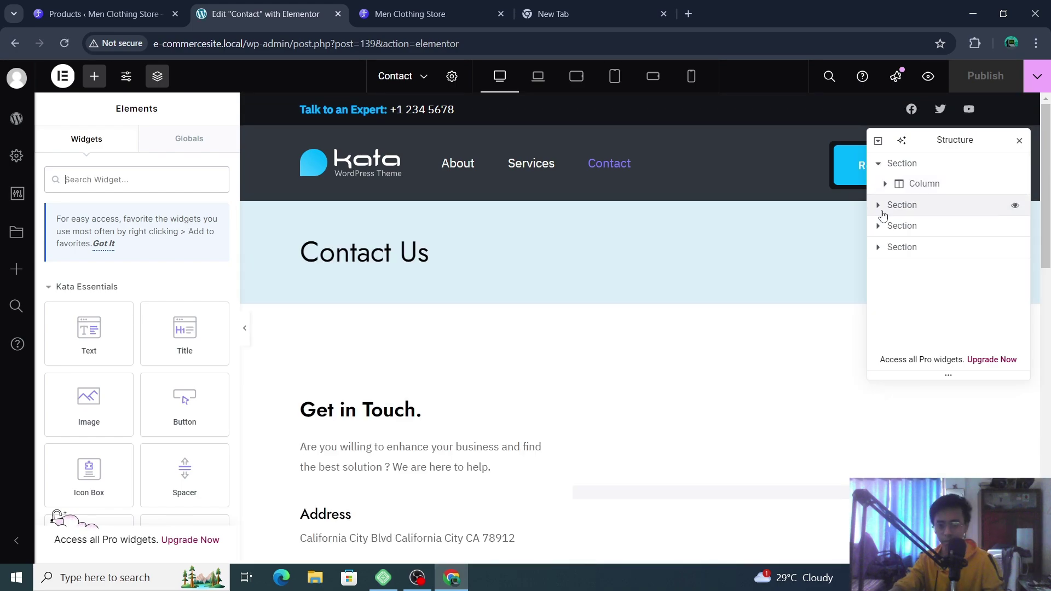
left_click(879, 206)
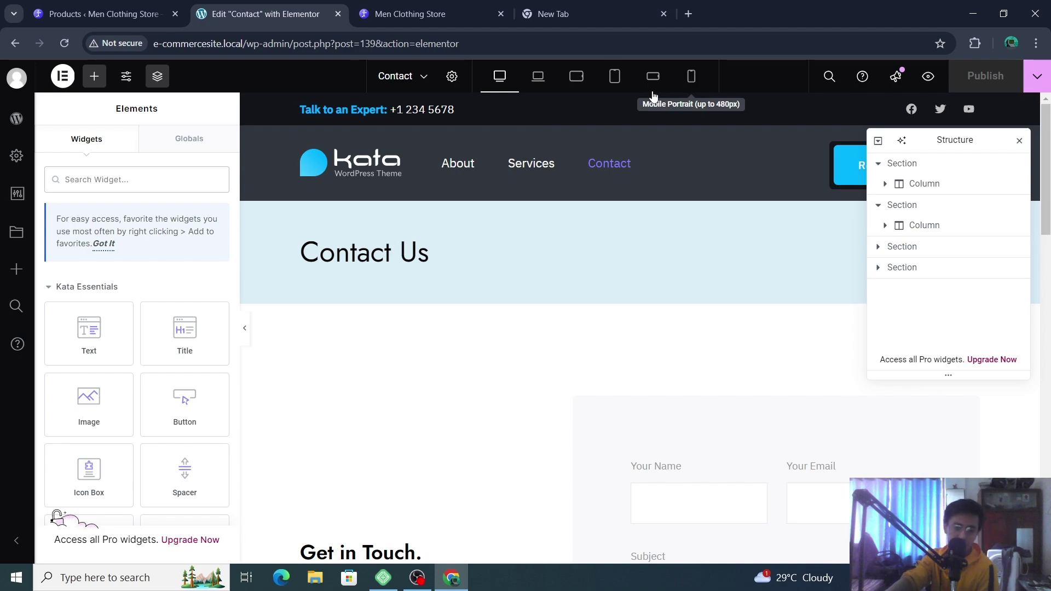
left_click(403, 80)
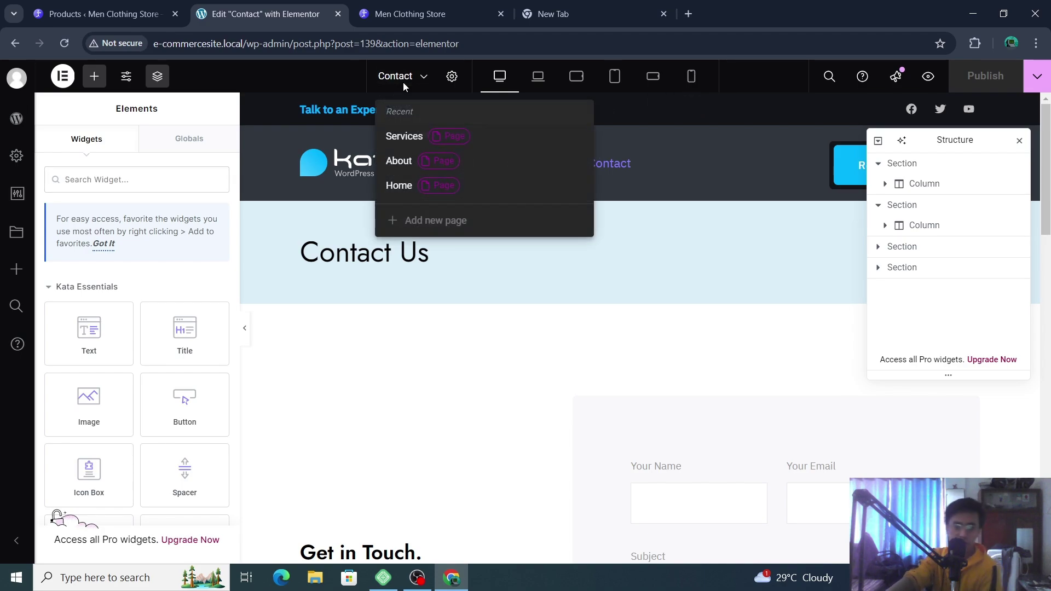
left_click(542, 403)
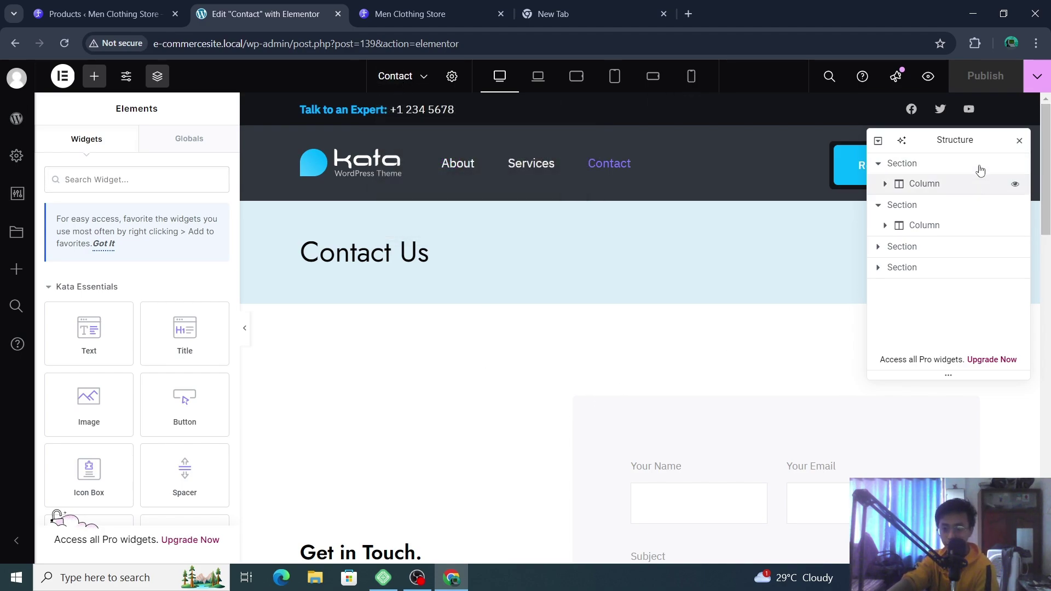
left_click(1019, 143)
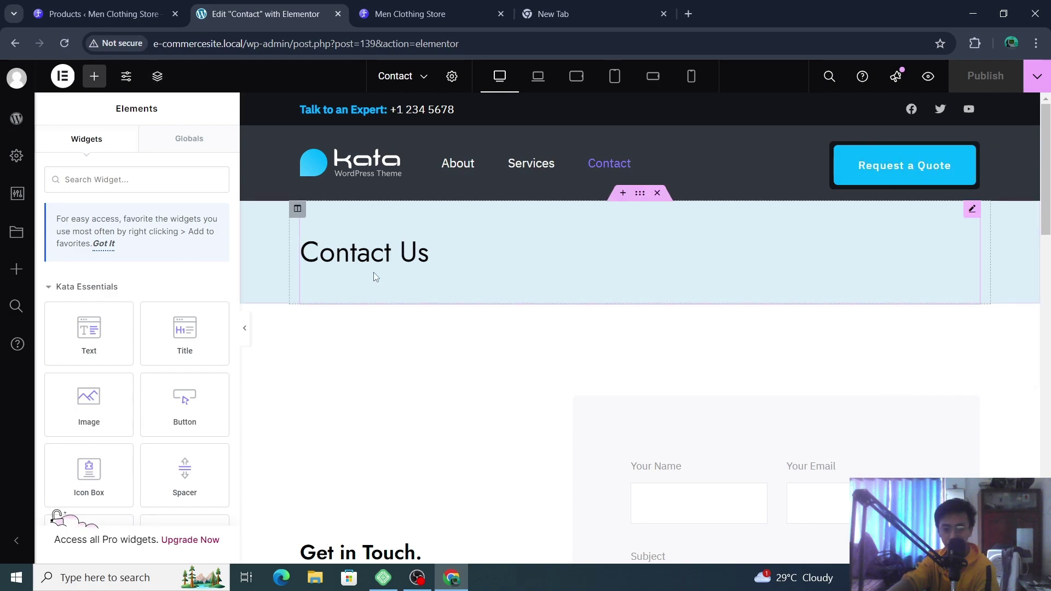
- Select the Contact Us heading, then show the recent pages list (Services, About, Home)
left_click(387, 248)
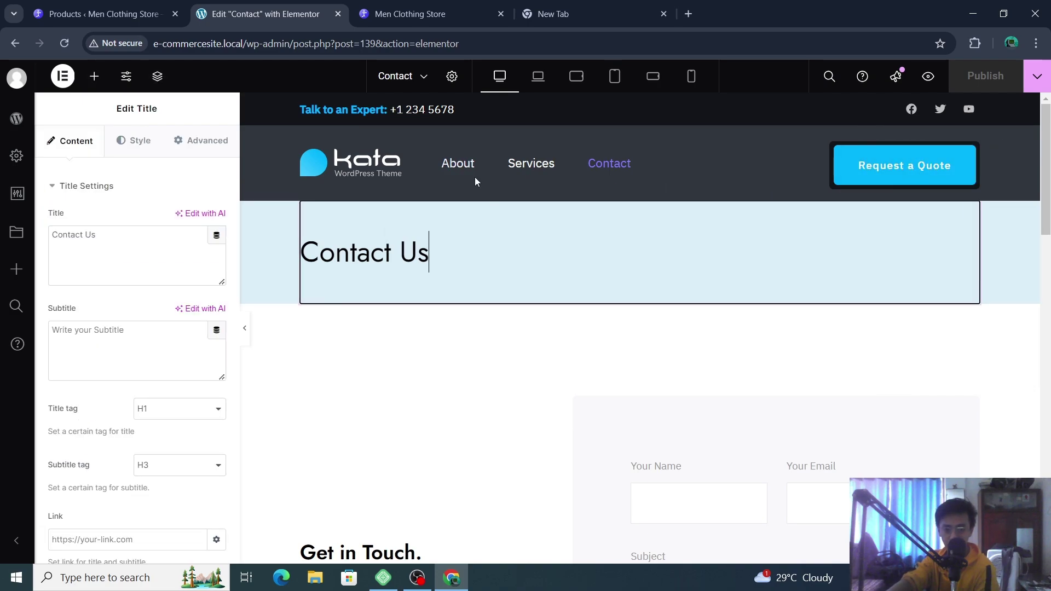
right_click(388, 164)
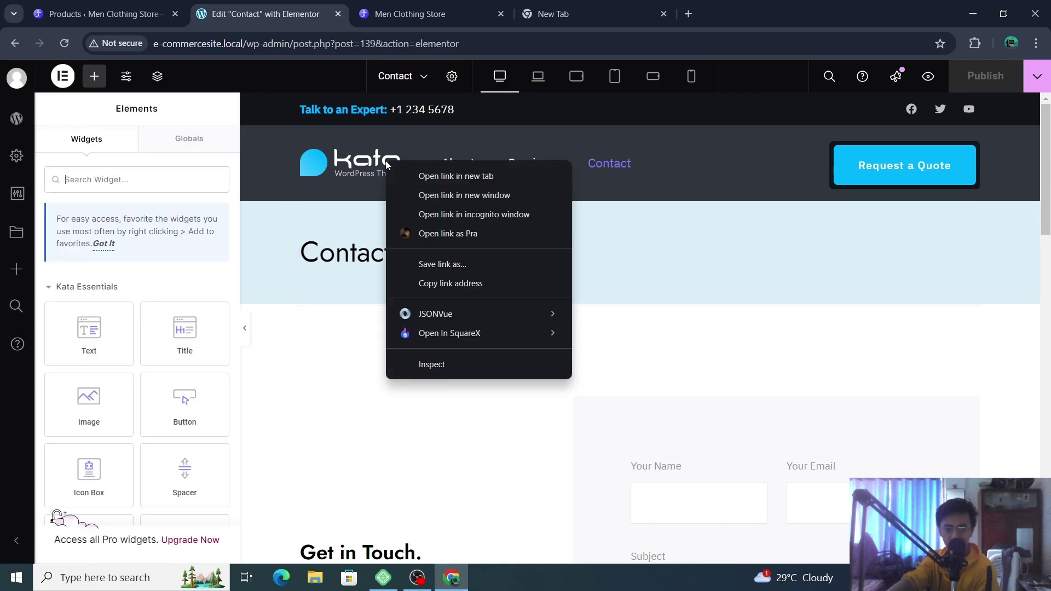
key("Escape")
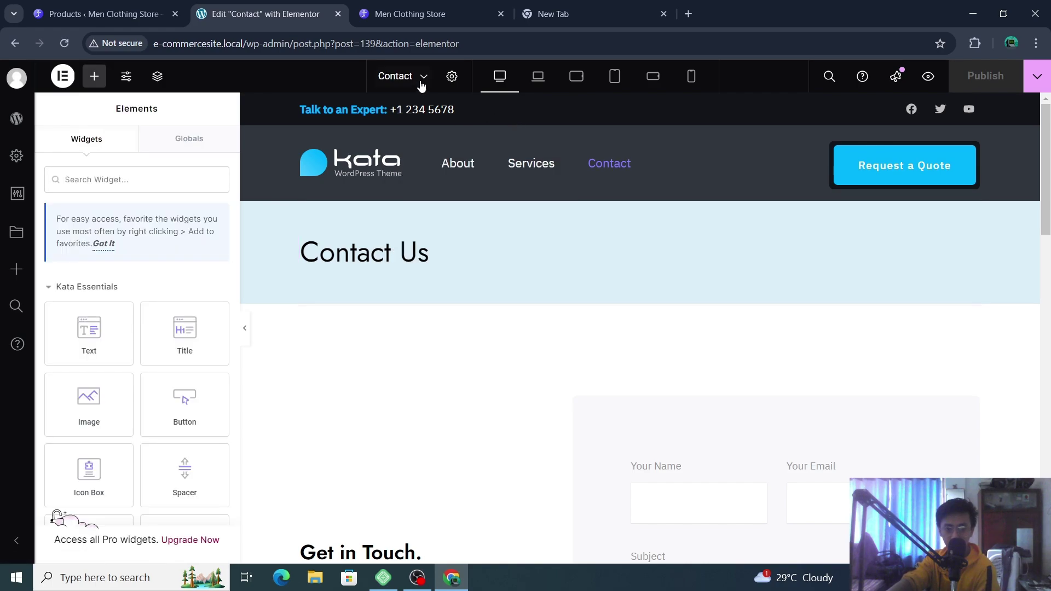
left_click(421, 84)
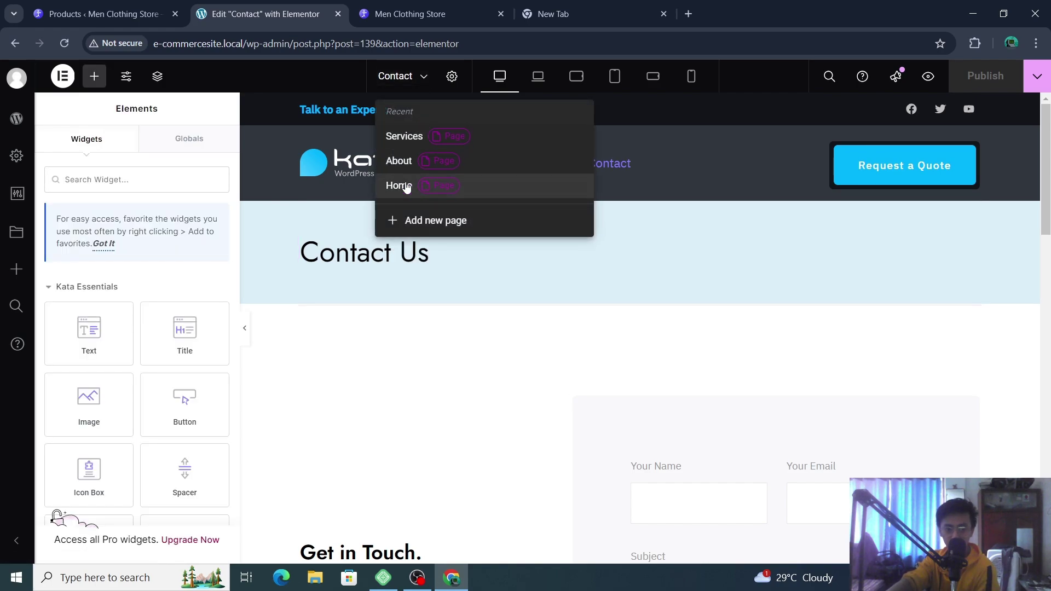
- Switch to the Home page and check its BUSINESS SOLUTIONS hero on the canvas
left_click(429, 190)
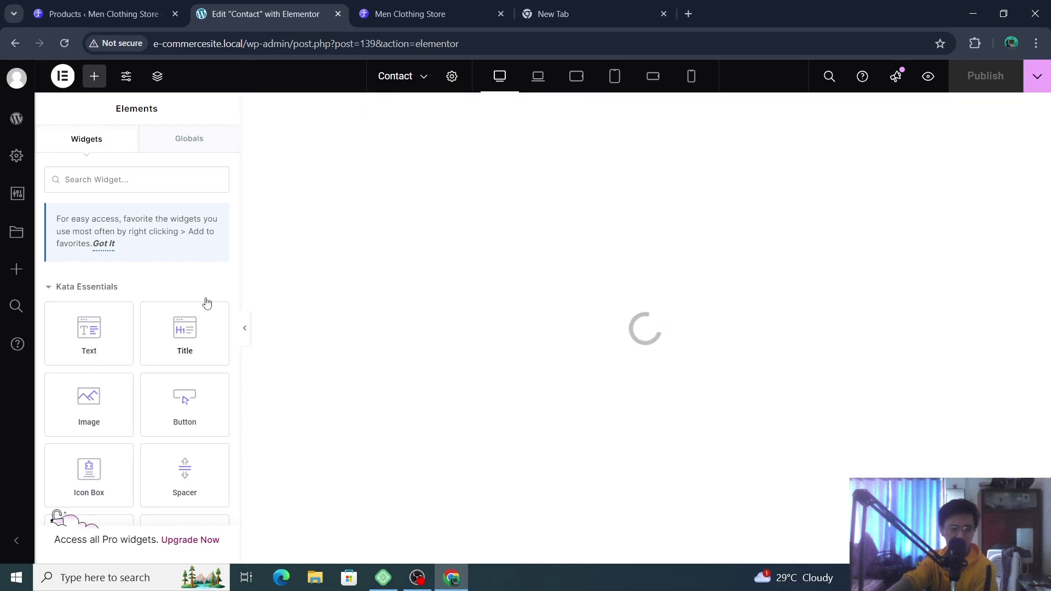
scroll(207, 302, "down", 1)
scroll(183, 279, "up", 1)
scroll(150, 329, "down", 4)
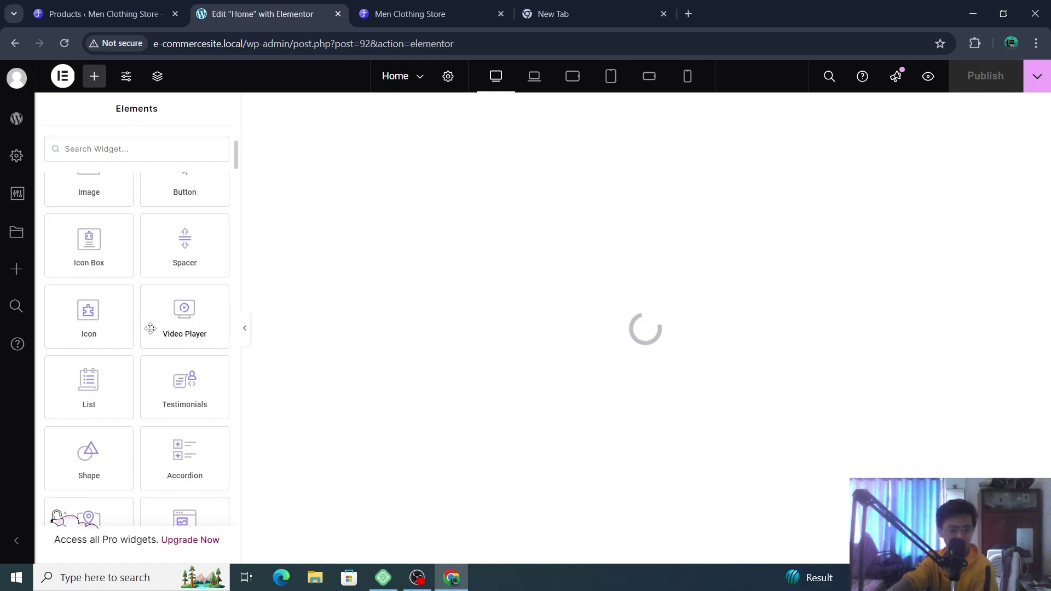
scroll(150, 329, "up", 4)
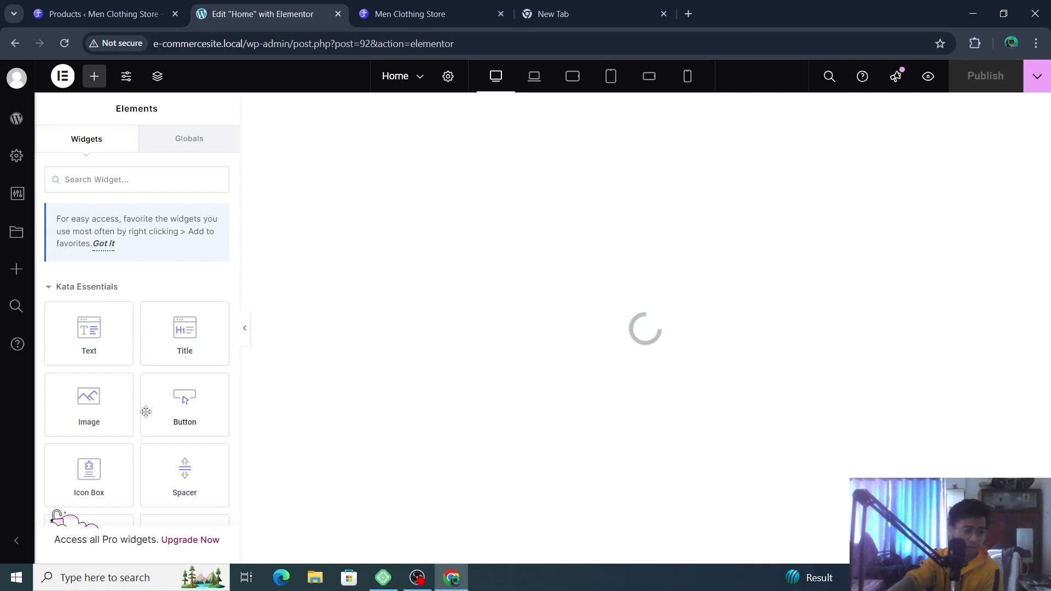
scroll(146, 412, "down", 12)
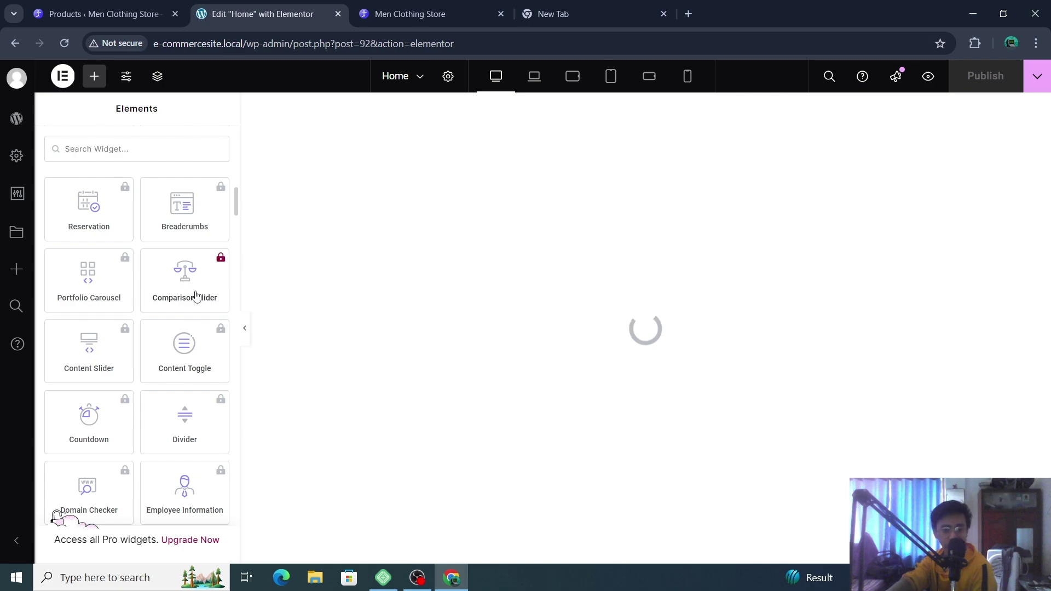
scroll(195, 298, "up", 3)
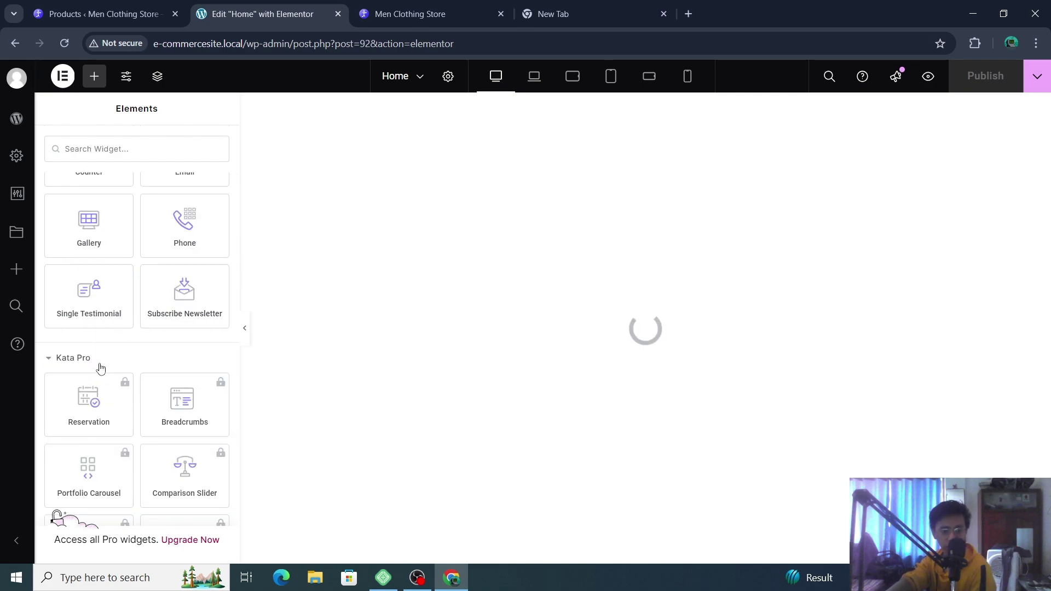
scroll(132, 383, "up", 2)
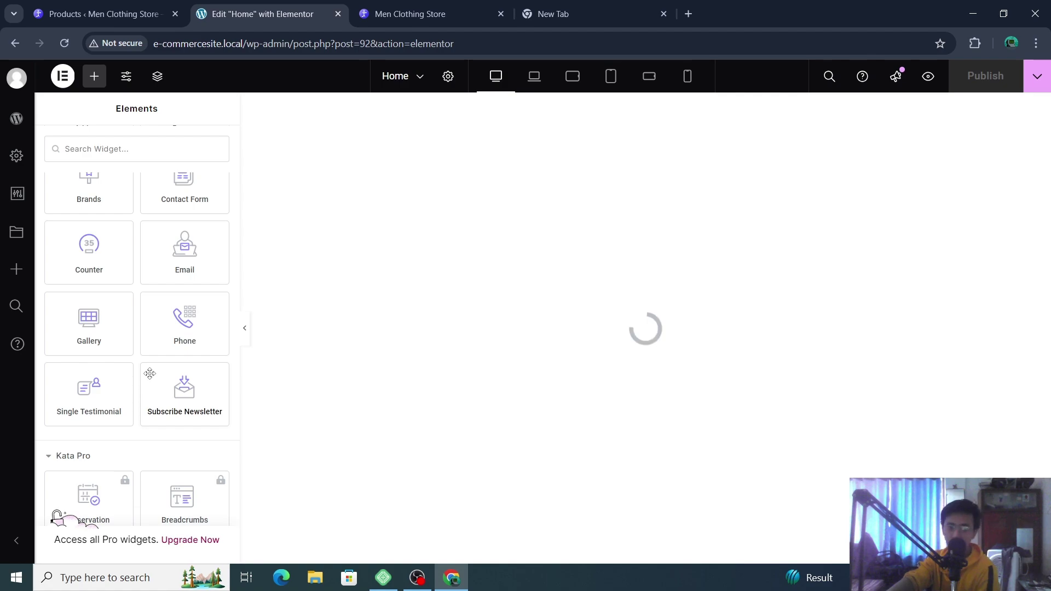
scroll(150, 373, "up", 5)
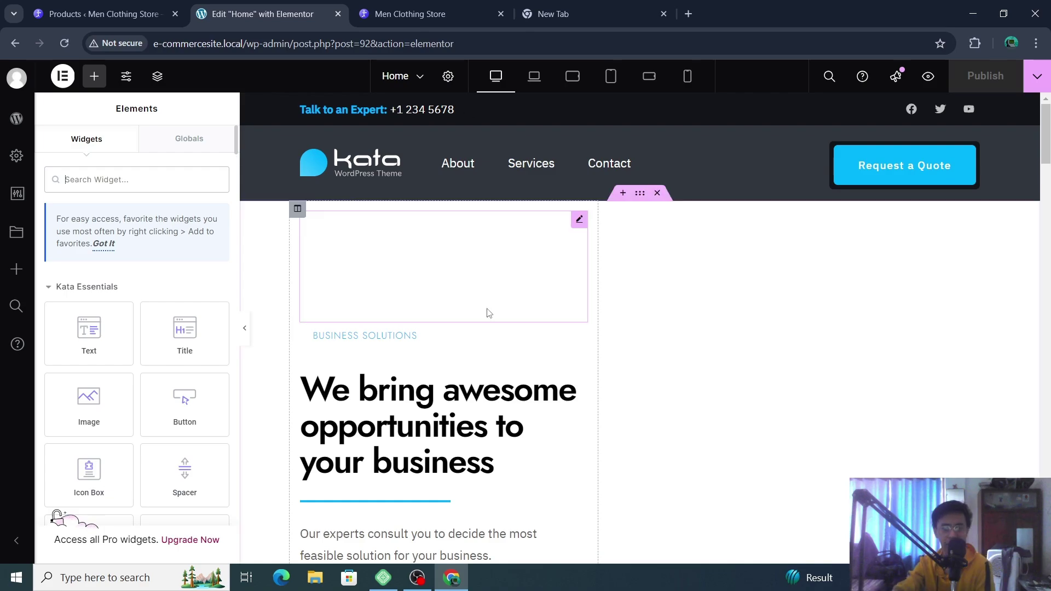
- Replace the BUSINESS SOLUTIONS tagline text with 'CLothing Store'
triple_click(403, 337)
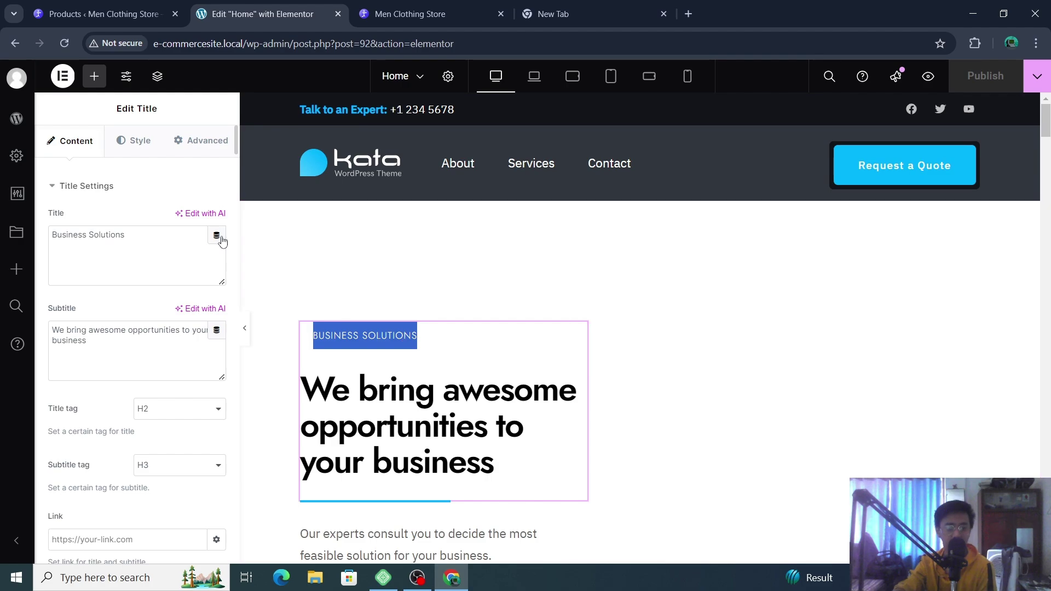
key("Right")
triple_click(132, 231)
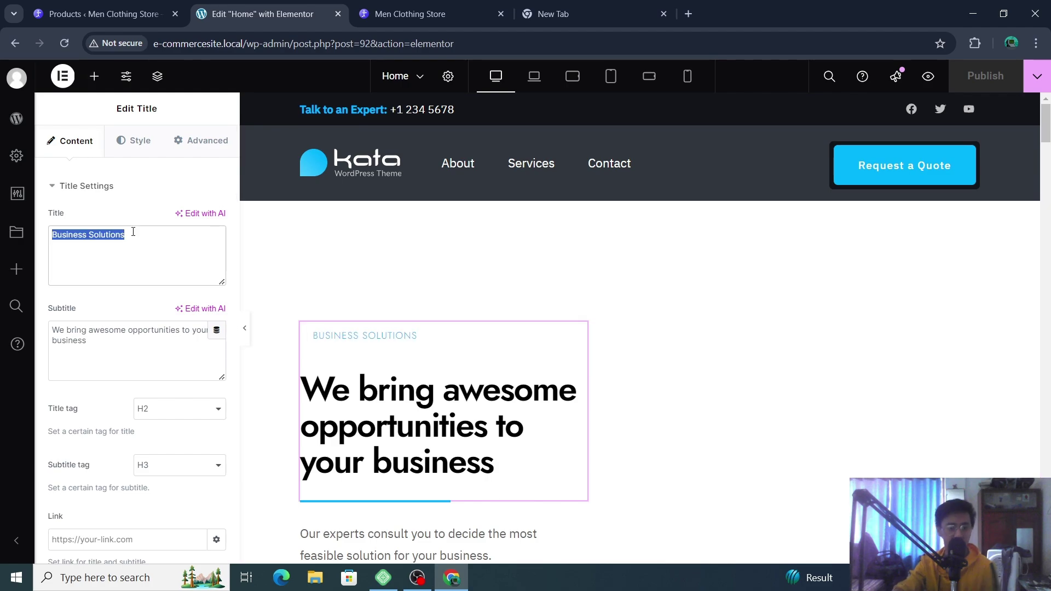
type("CLothing Store")
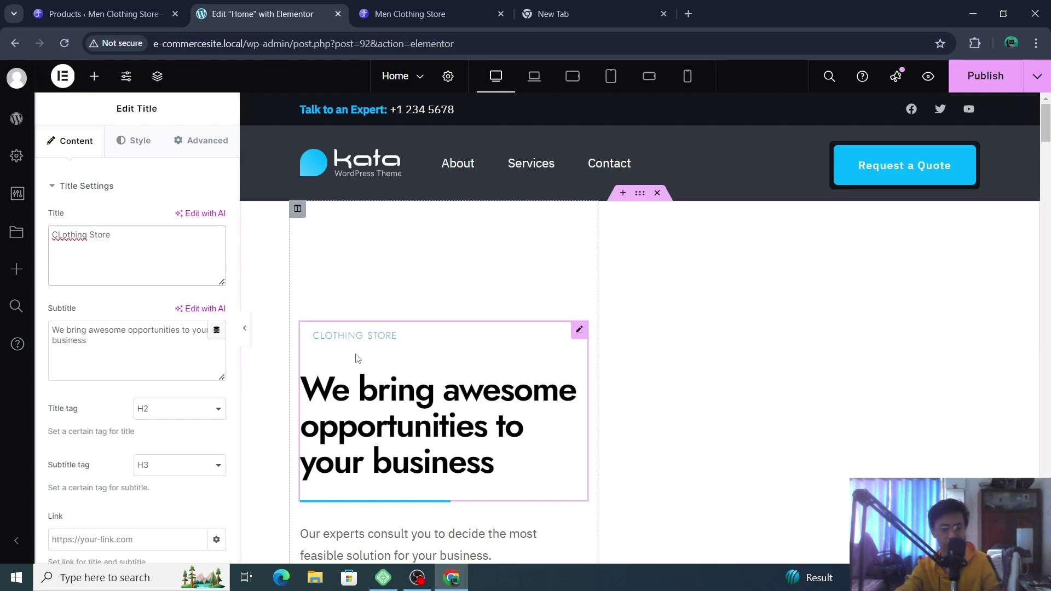
left_click(359, 336)
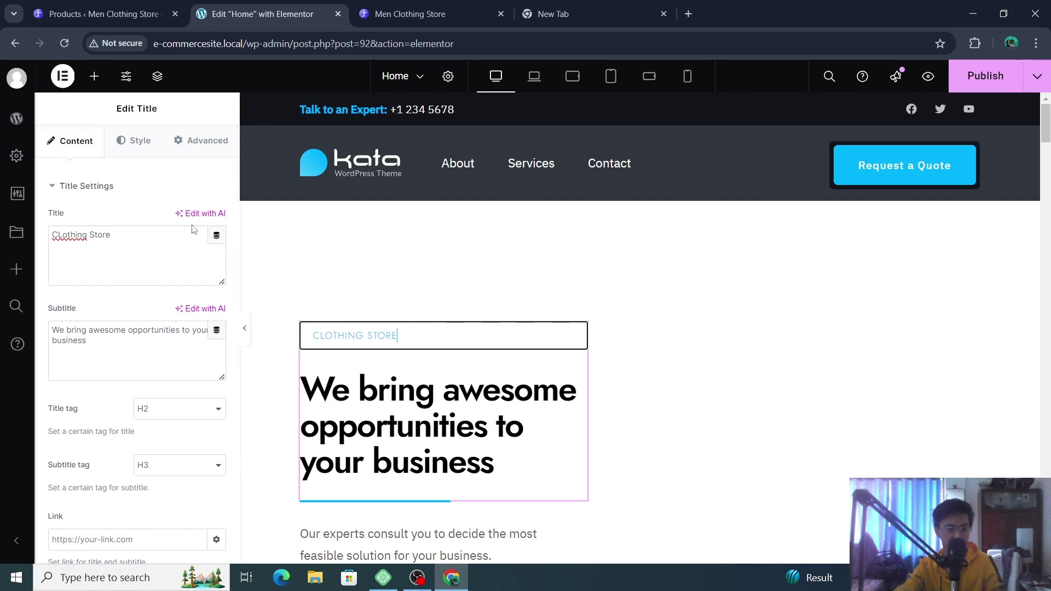
scroll(180, 258, "down", 3)
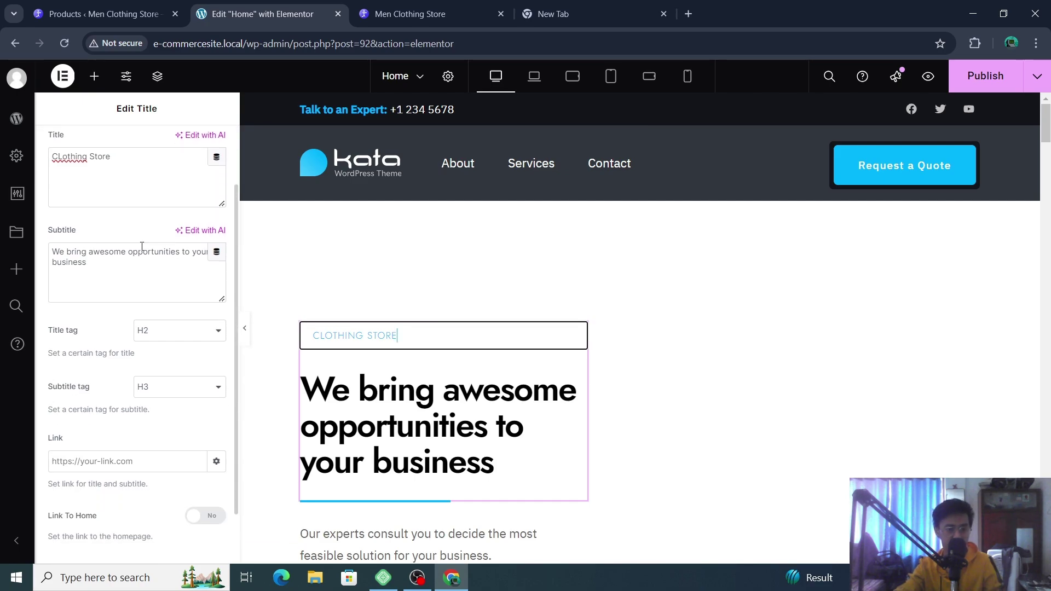
scroll(176, 241, "up", 3)
left_click(151, 236)
double_click(151, 237)
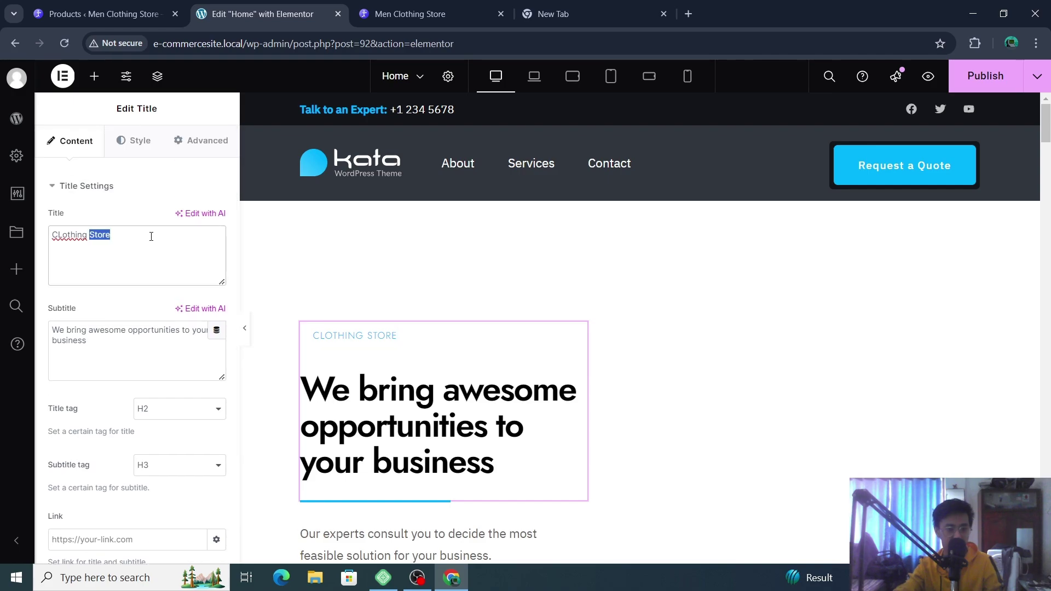
- Look through the title widget's Style and Advanced settings, then return to its Content settings
left_click(140, 143)
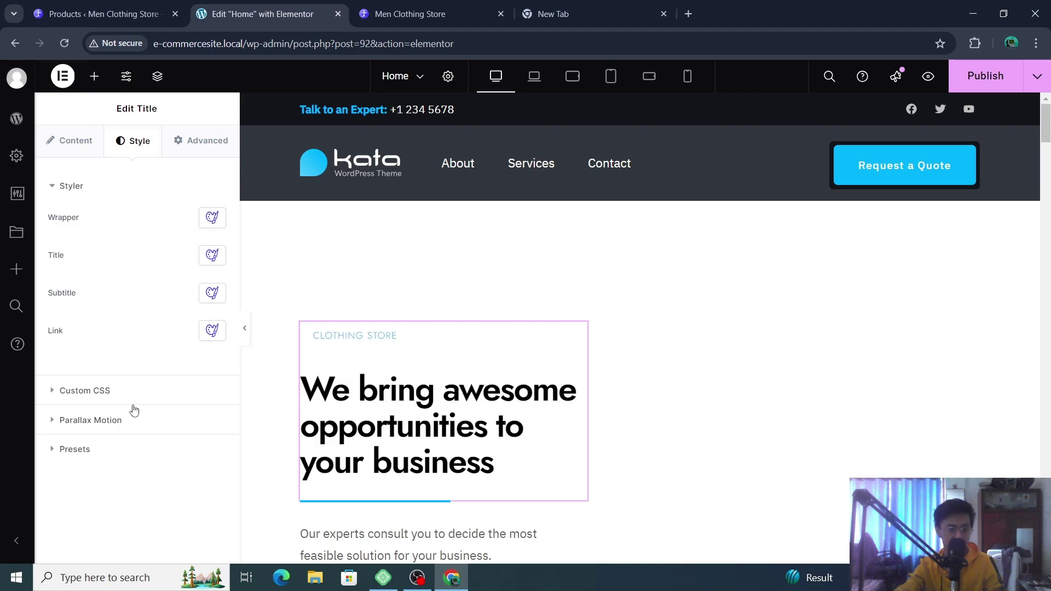
left_click(179, 143)
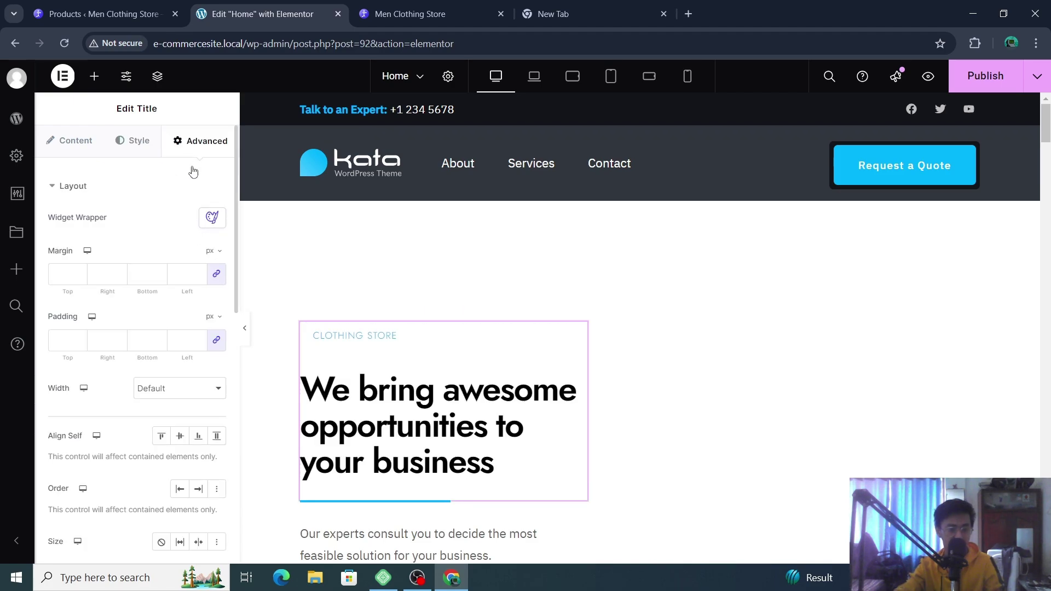
scroll(176, 303, "down", 4)
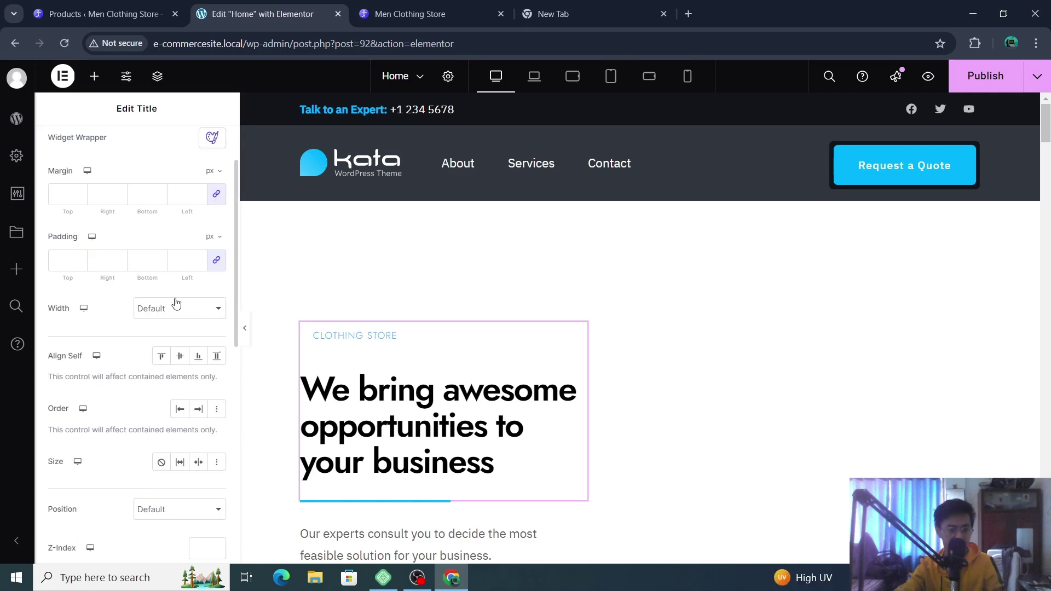
scroll(176, 303, "down", 6)
scroll(175, 297, "up", 10)
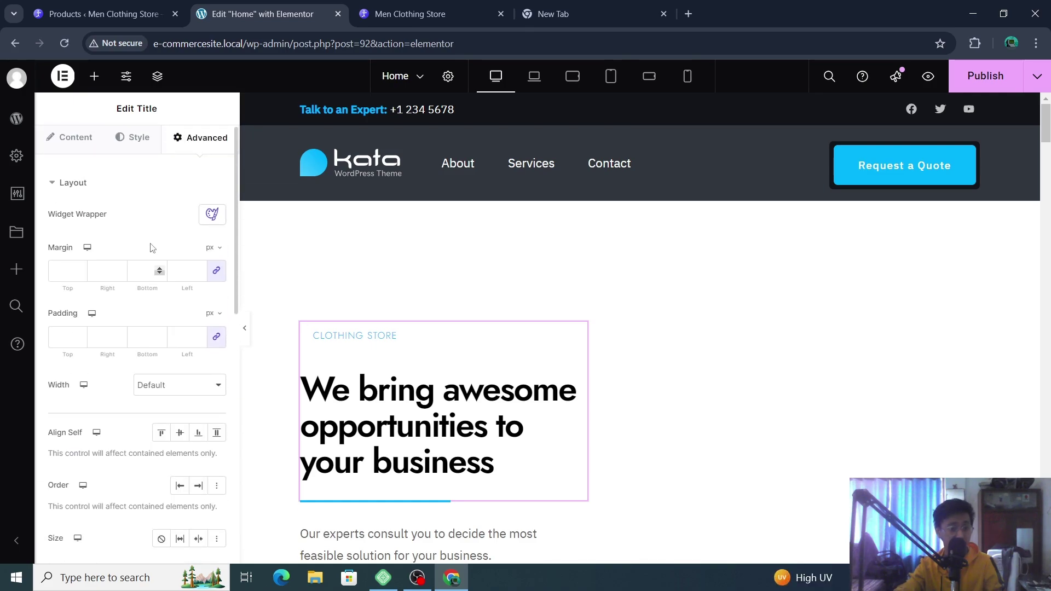
left_click(71, 143)
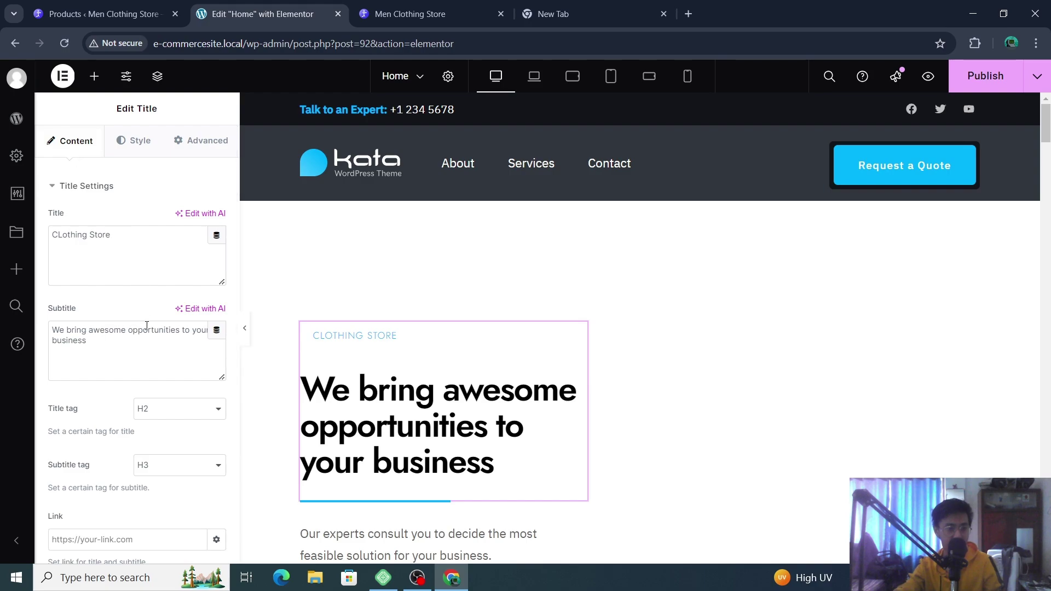
- Rewrite the Subtitle as 'We bring the latest brand clothes which align with trends'
triple_click(147, 344)
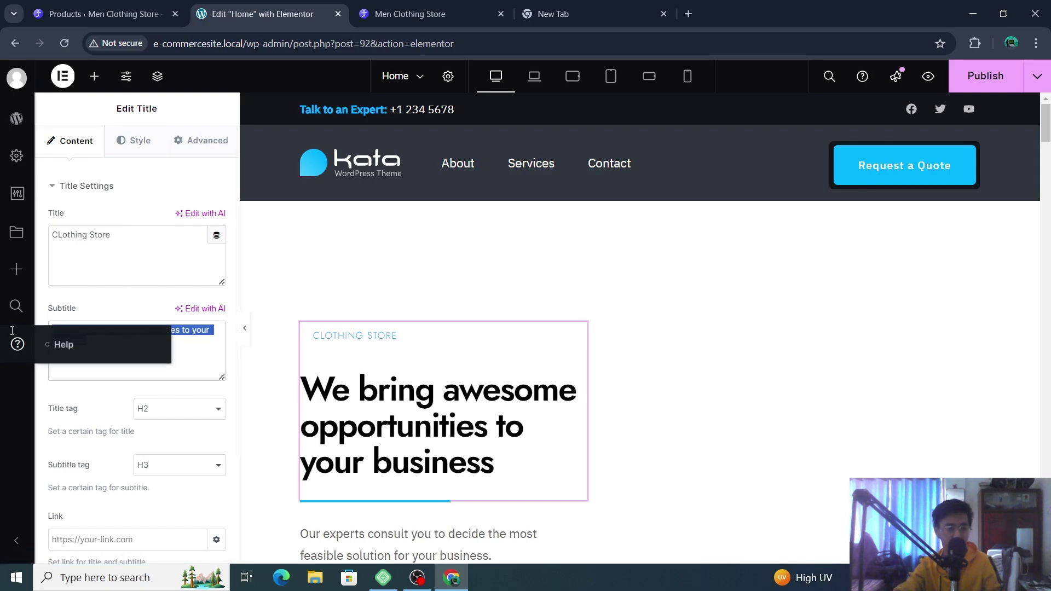
key("BackSpace")
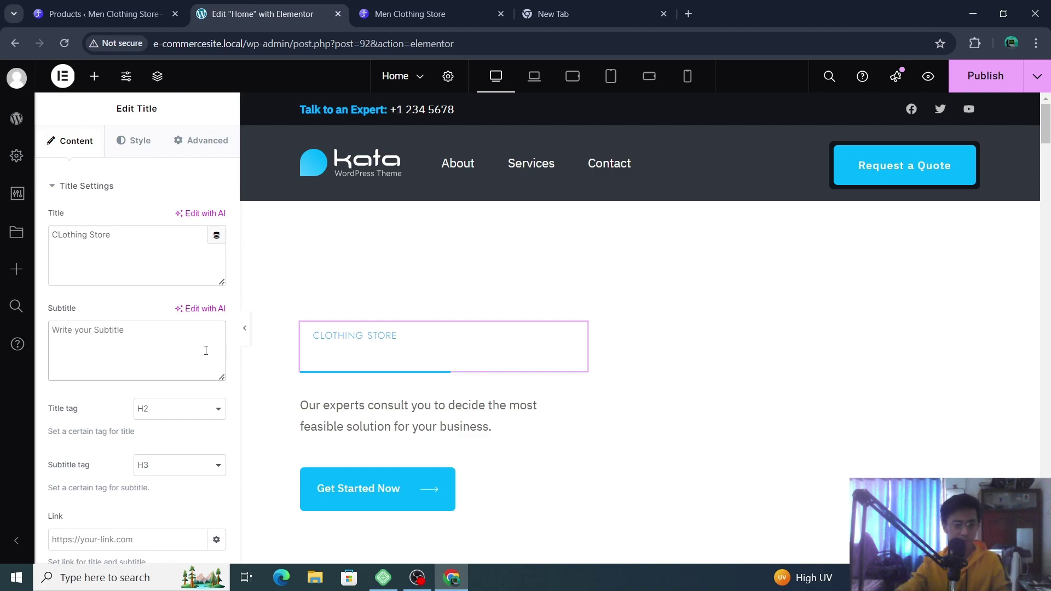
key("ctrl+z")
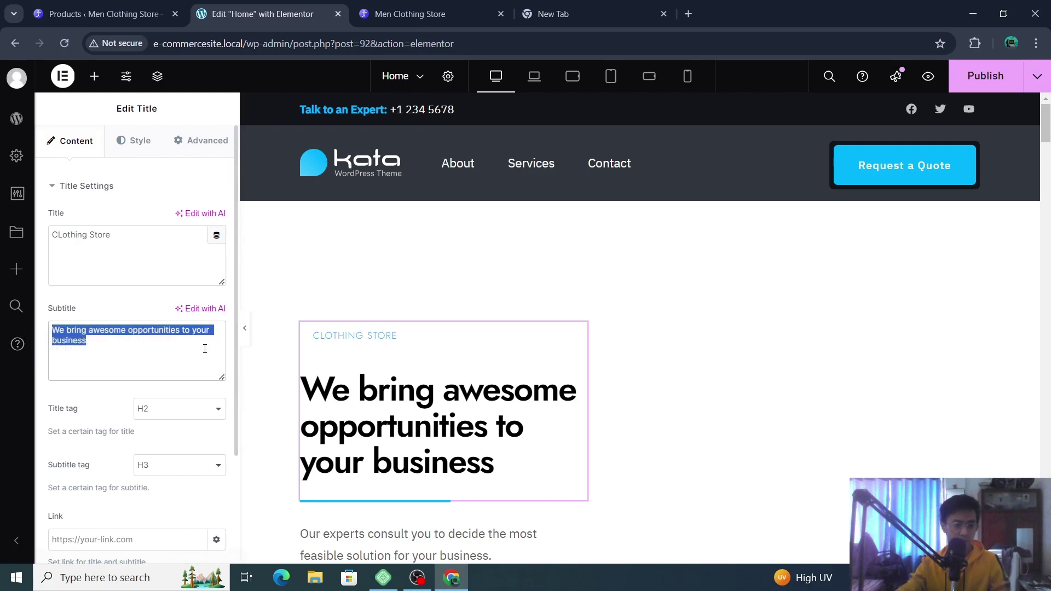
type("We ")
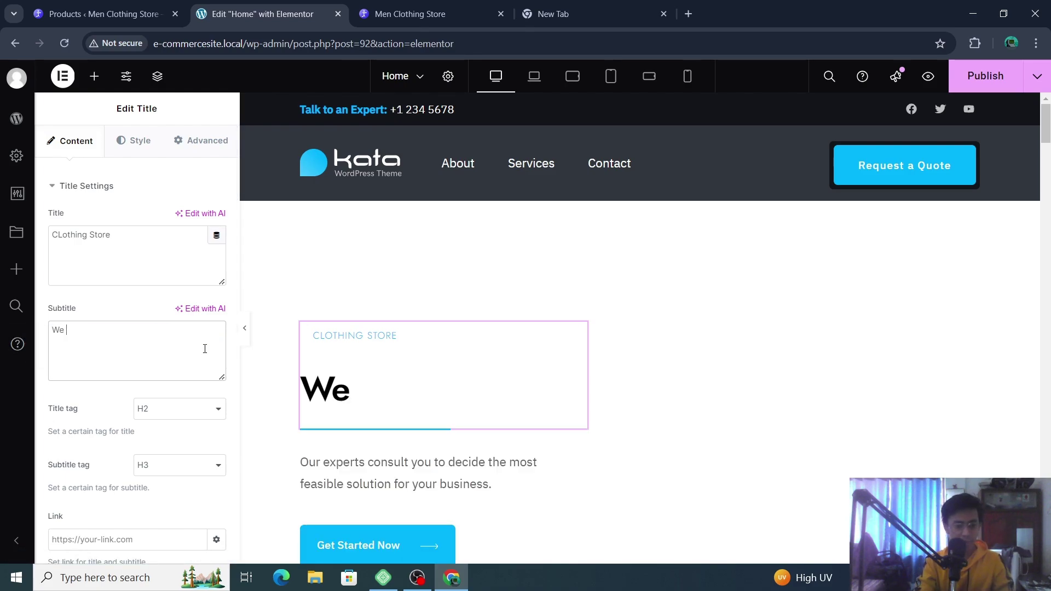
type("bring the ")
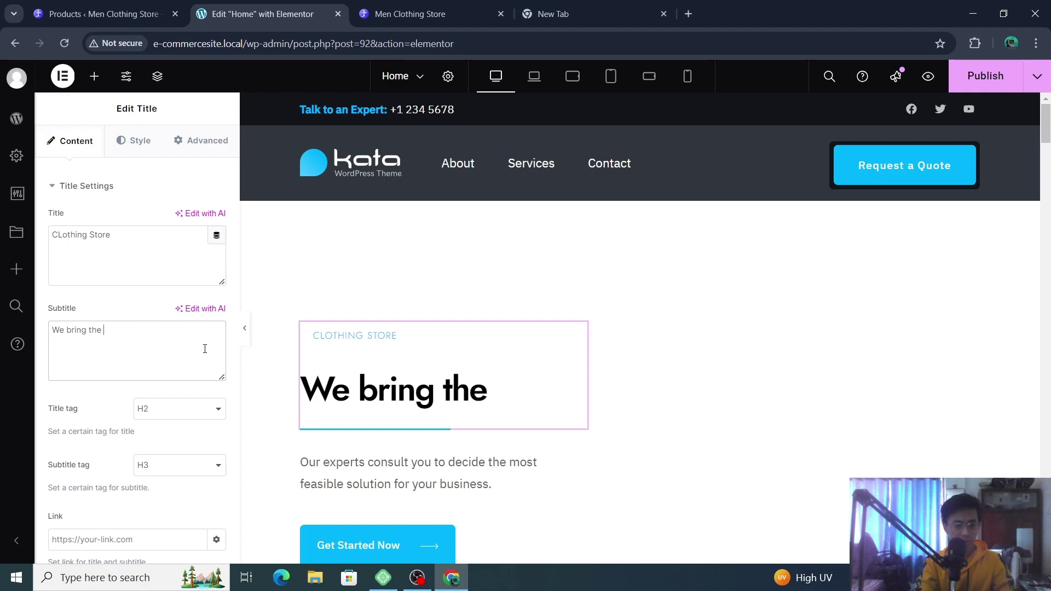
type("latest ")
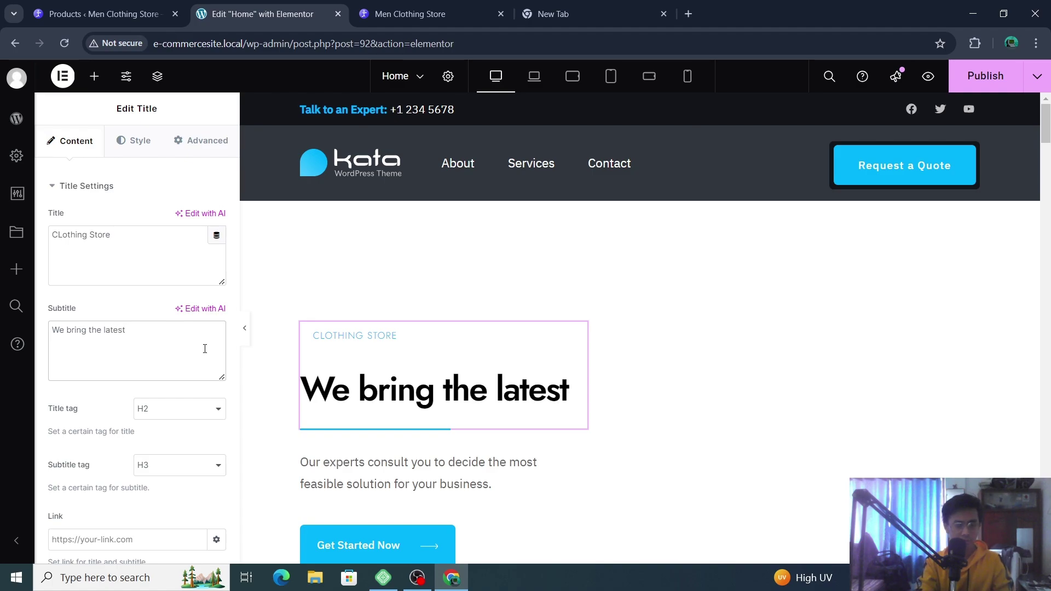
type("brand cl")
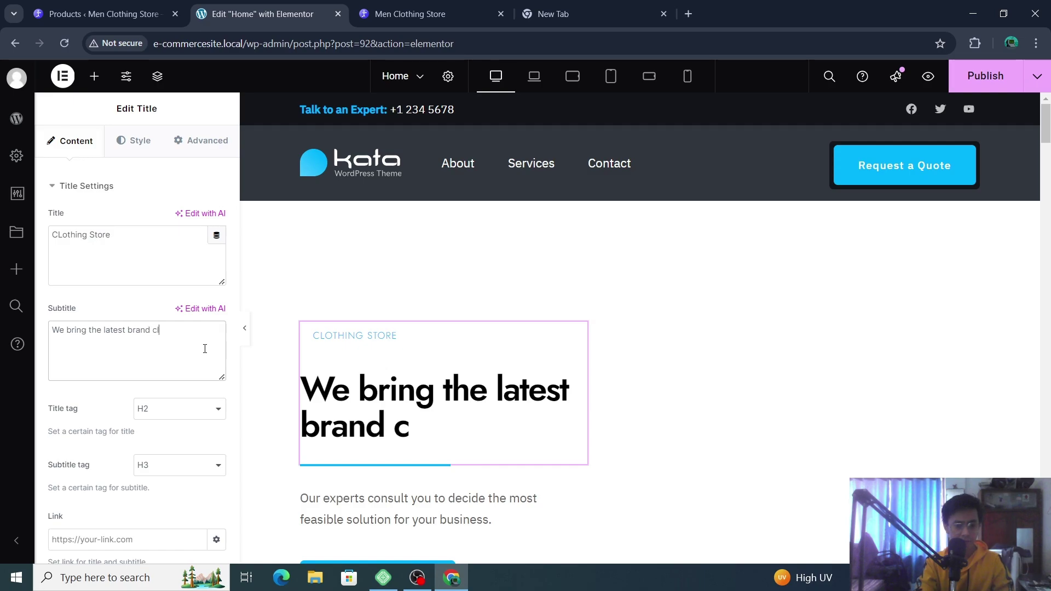
type("othes wihich")
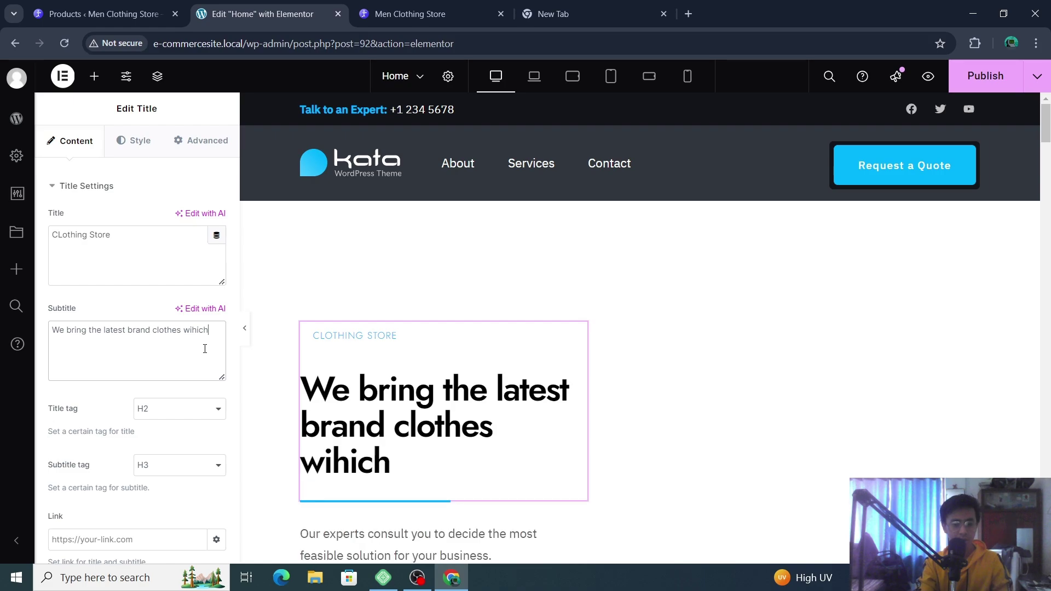
key("BackSpace")
key("BackSpace")
key("BackSpace")
key("BackSpace")
key("BackSpace")
type("hich alighn")
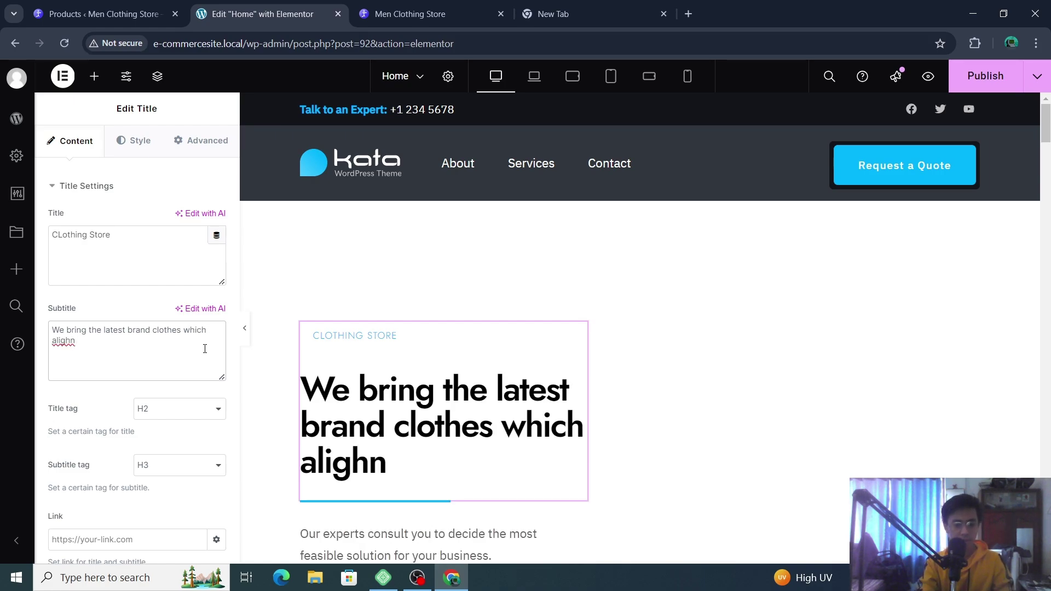
key("BackSpace")
key("BackSpace")
key("BackSpace")
type("n with t")
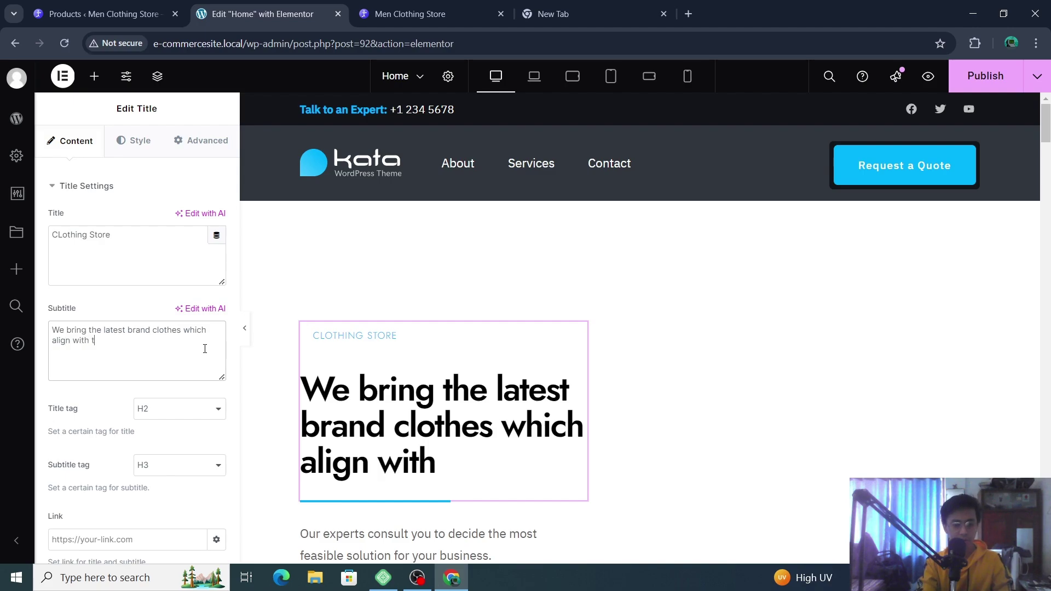
type("hrends")
key("BackSpace")
key("BackSpace")
key("BackSpace")
key("BackSpace")
key("BackSpace")
key("BackSpace")
key("BackSpace")
key("BackSpace")
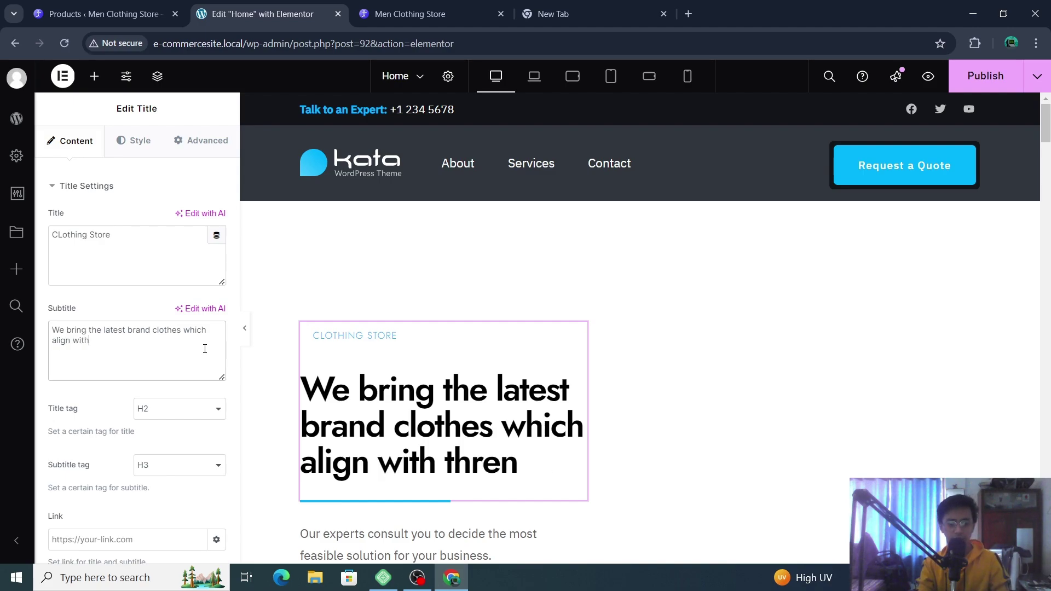
key("BackSpace")
type("h t")
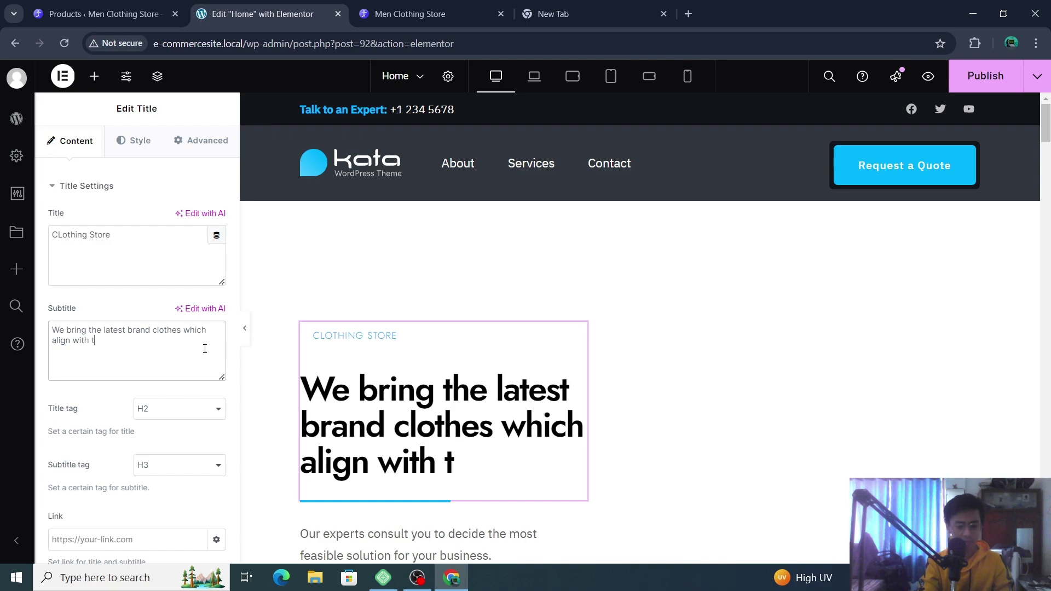
type("rends.")
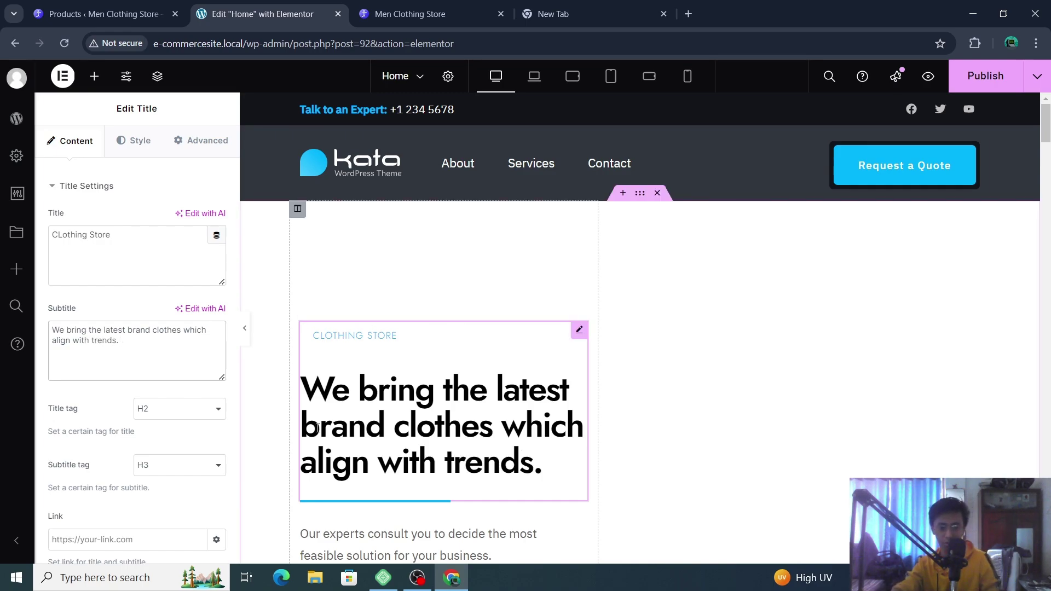
left_click(367, 338)
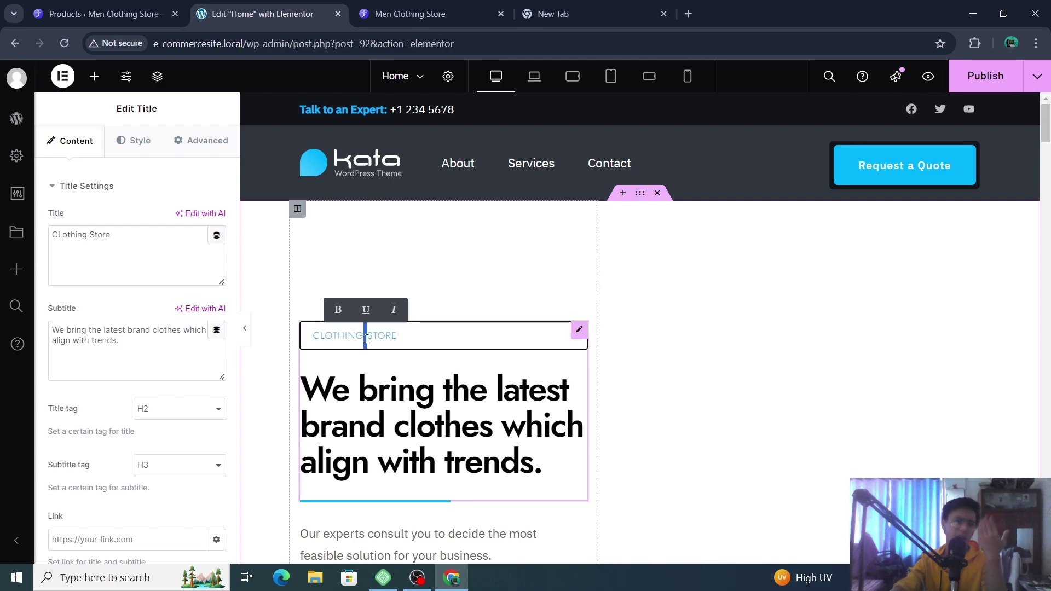
scroll(146, 305, "down", 3)
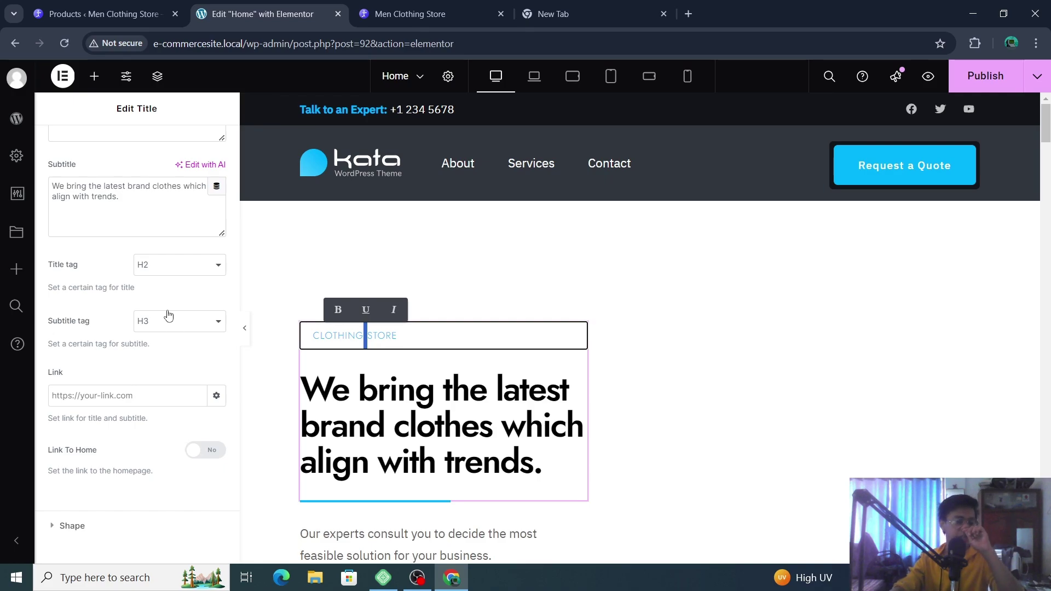
scroll(167, 313, "up", 3)
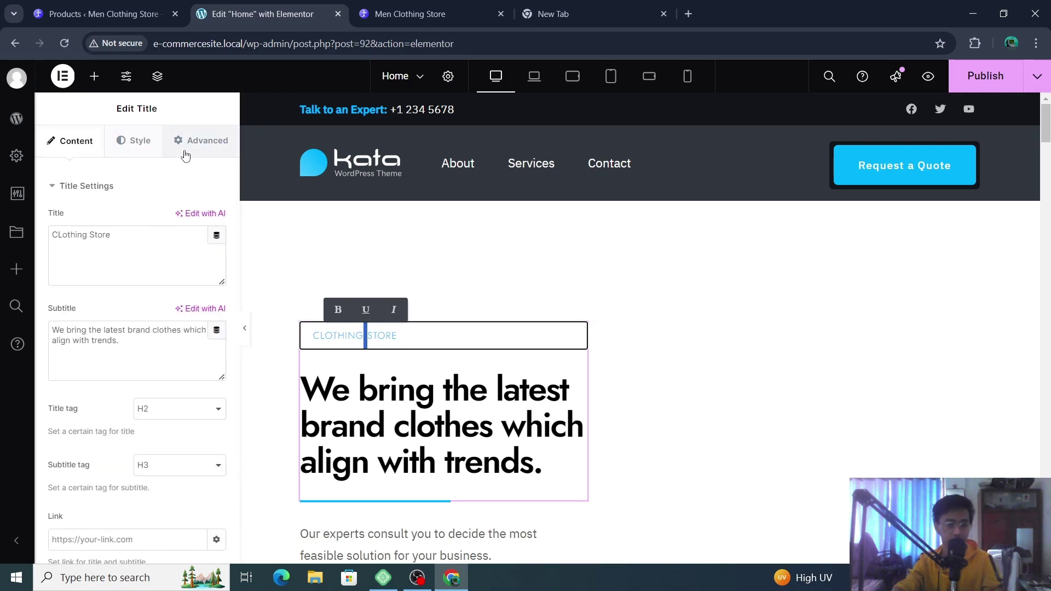
- Inspect the title widget's Custom CSS, Parallax Motion and Presets options, then reopen Styler
left_click(141, 141)
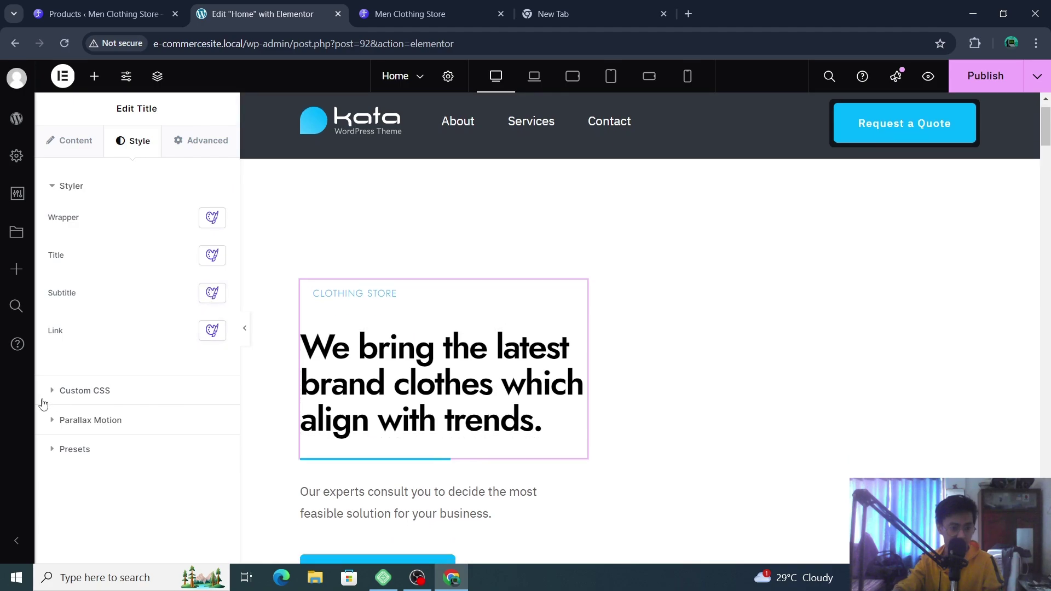
left_click(57, 390)
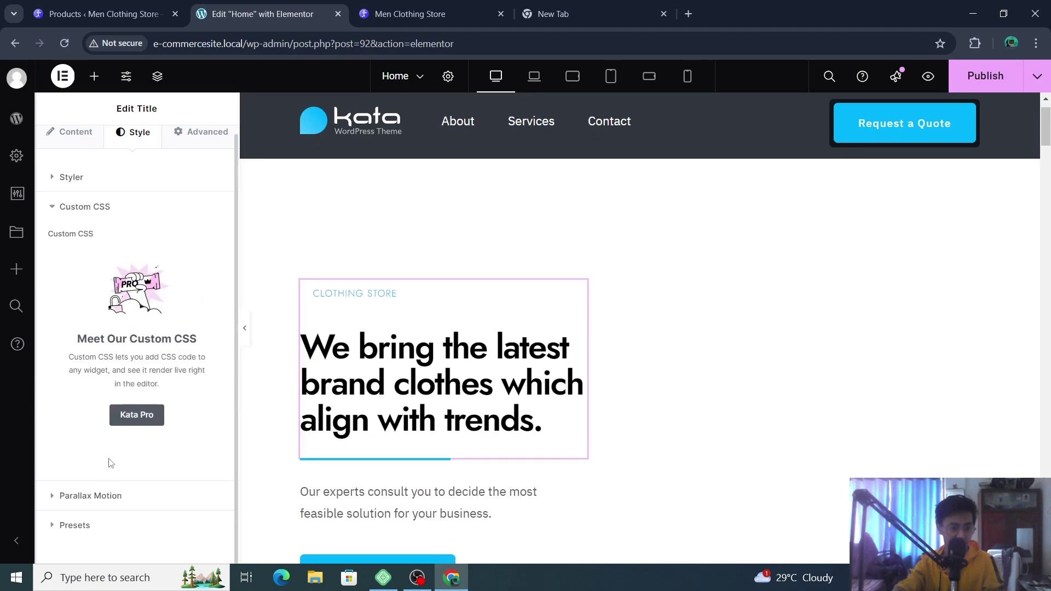
left_click(52, 496)
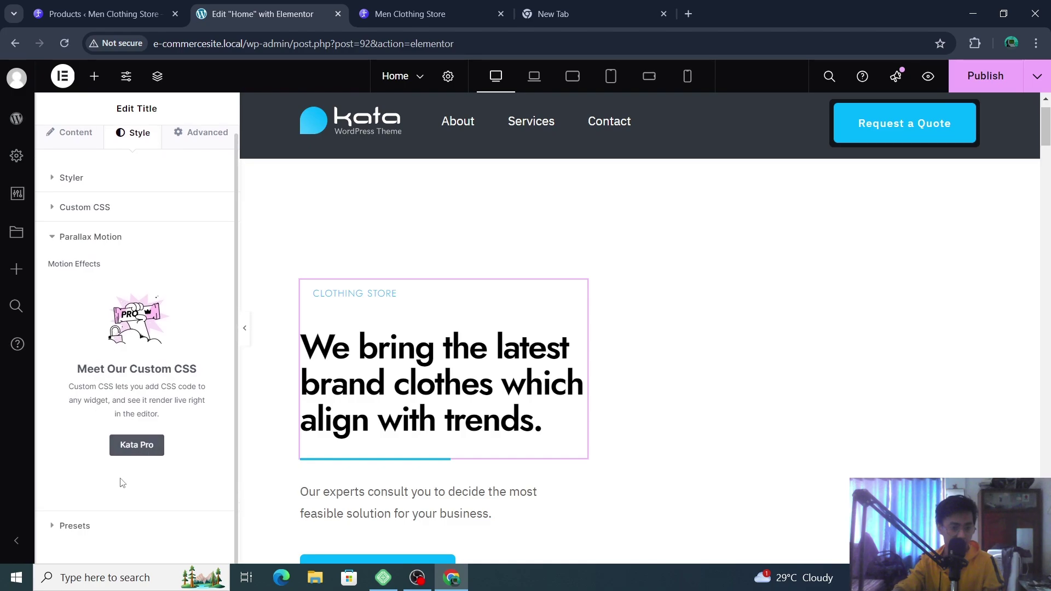
left_click(92, 525)
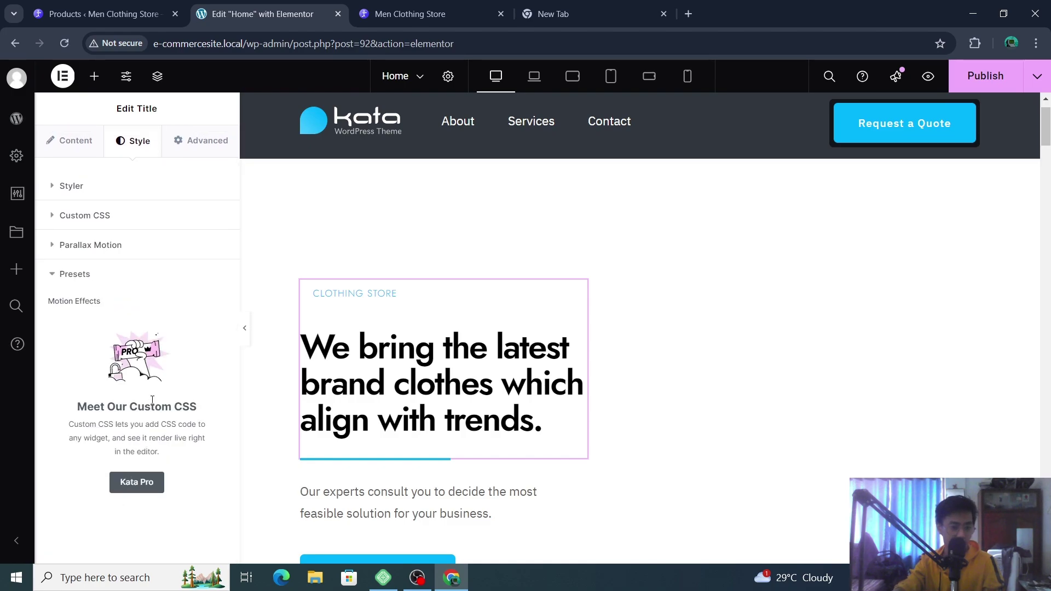
left_click(132, 189)
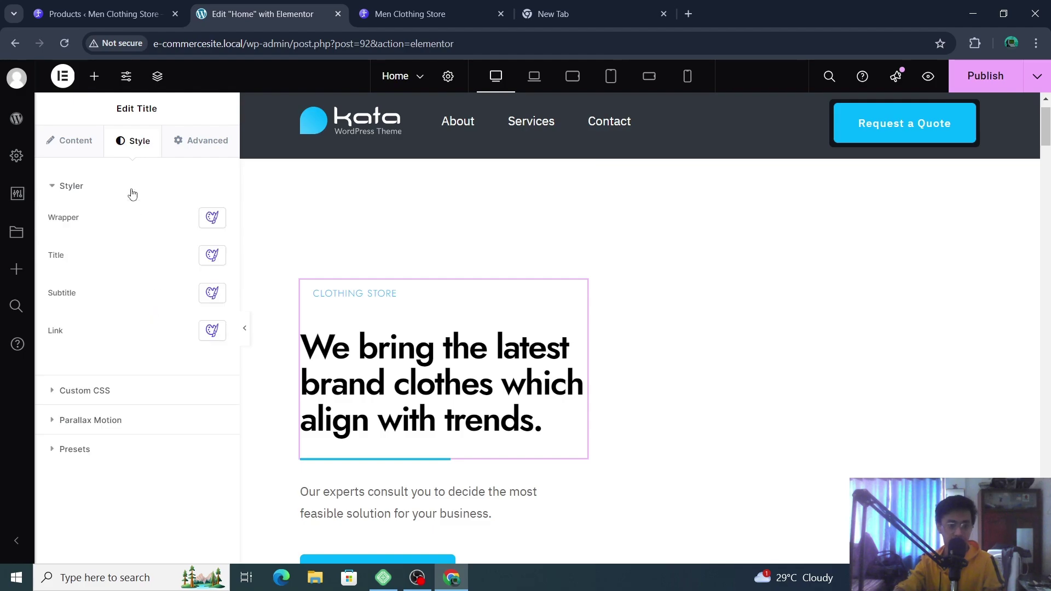
- Set the title wrapper's font size to 200 px, then close the Styler panel
mouse_move(214, 218)
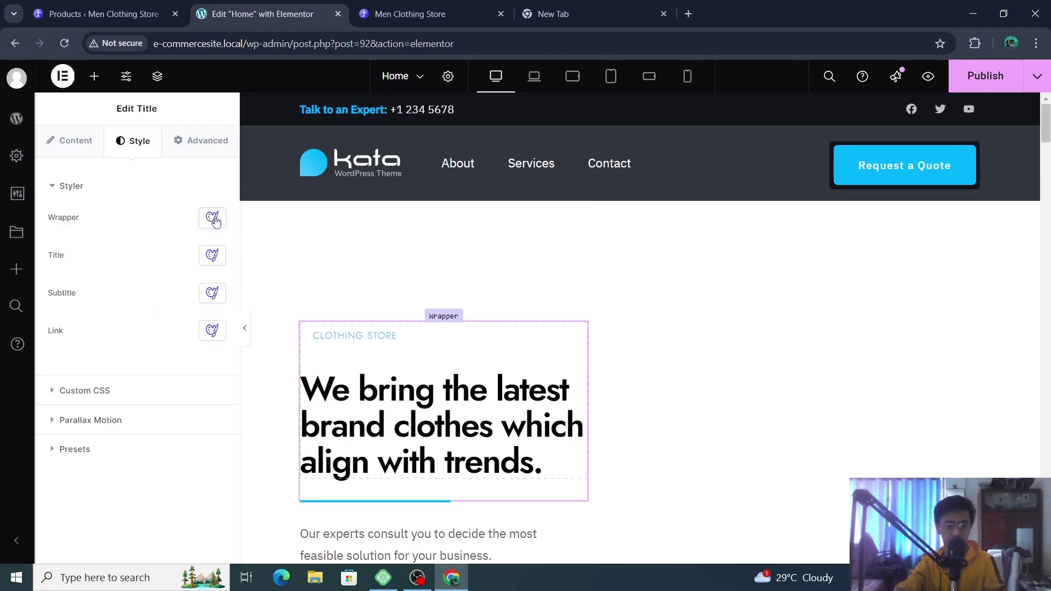
left_click(213, 218)
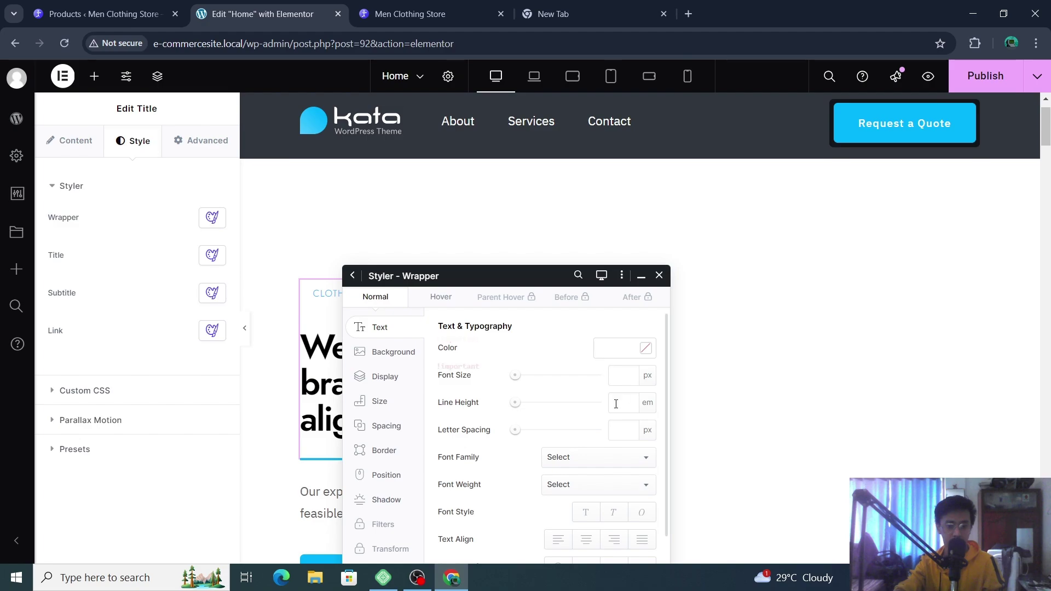
mouse_move(647, 383)
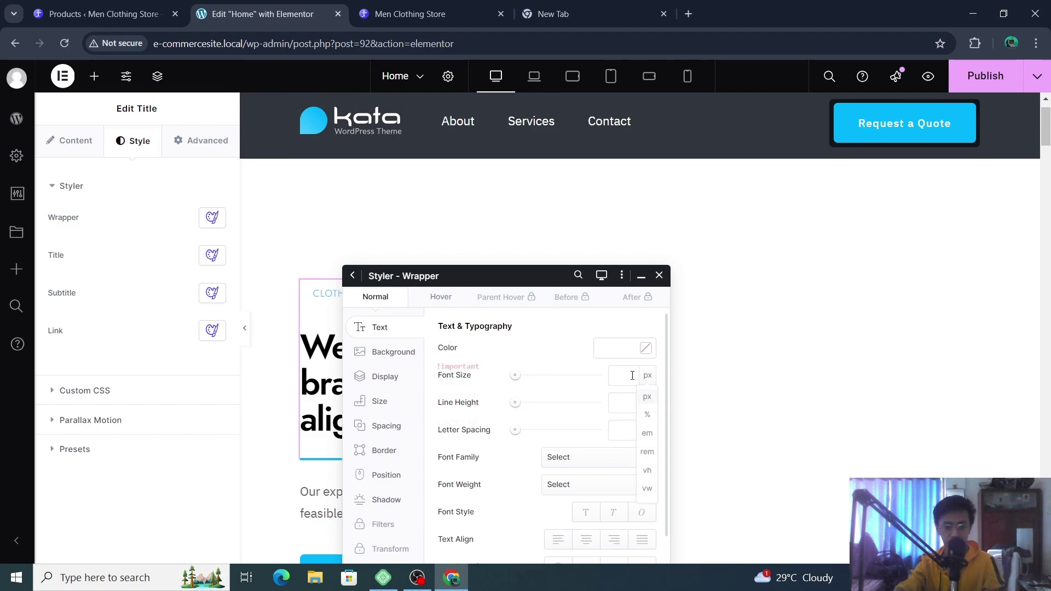
left_click(618, 374)
left_click_drag(601, 377, 645, 387)
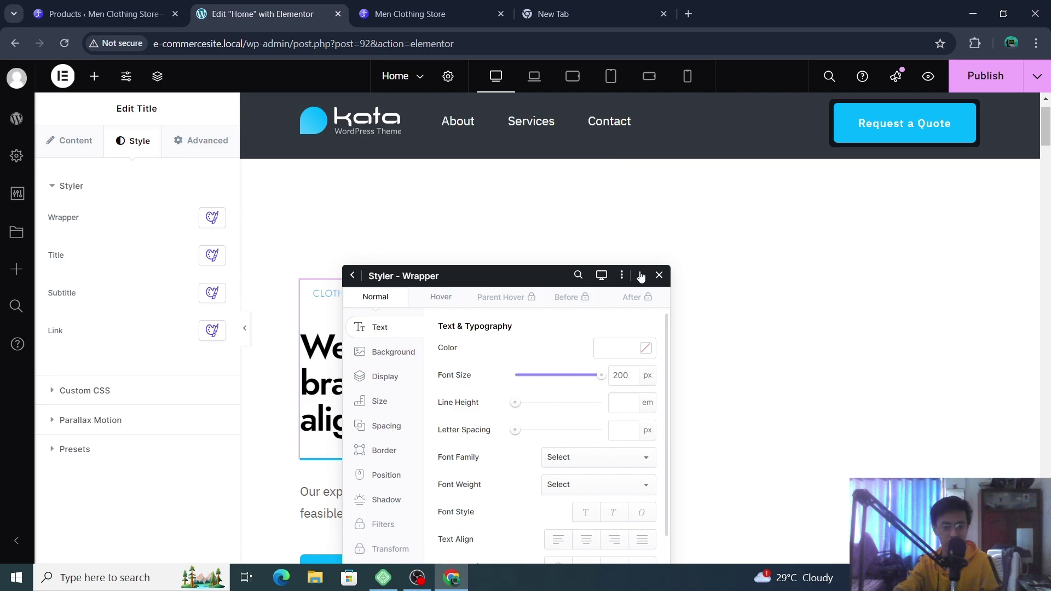
scroll(487, 408, "down", 2)
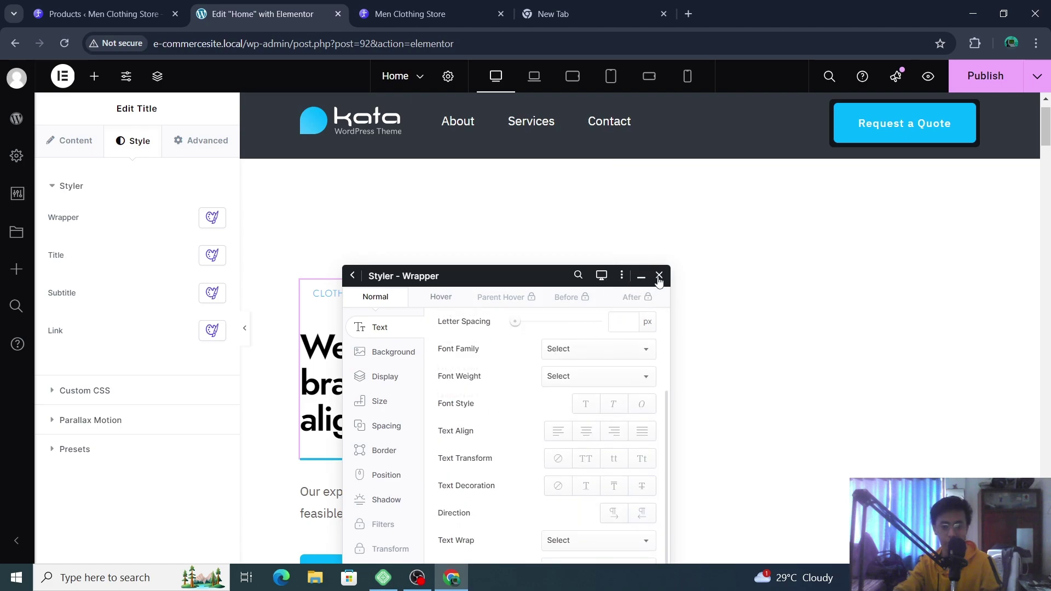
left_click(660, 276)
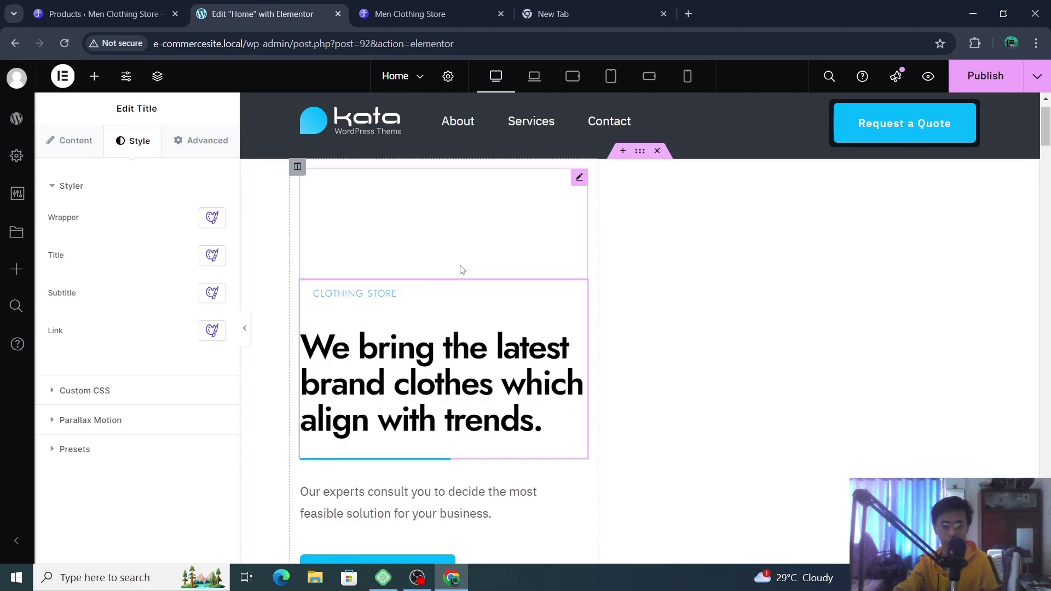
- Select the whole CLOTHING STORE tagline and make it bold
left_click(422, 291)
triple_click(421, 290)
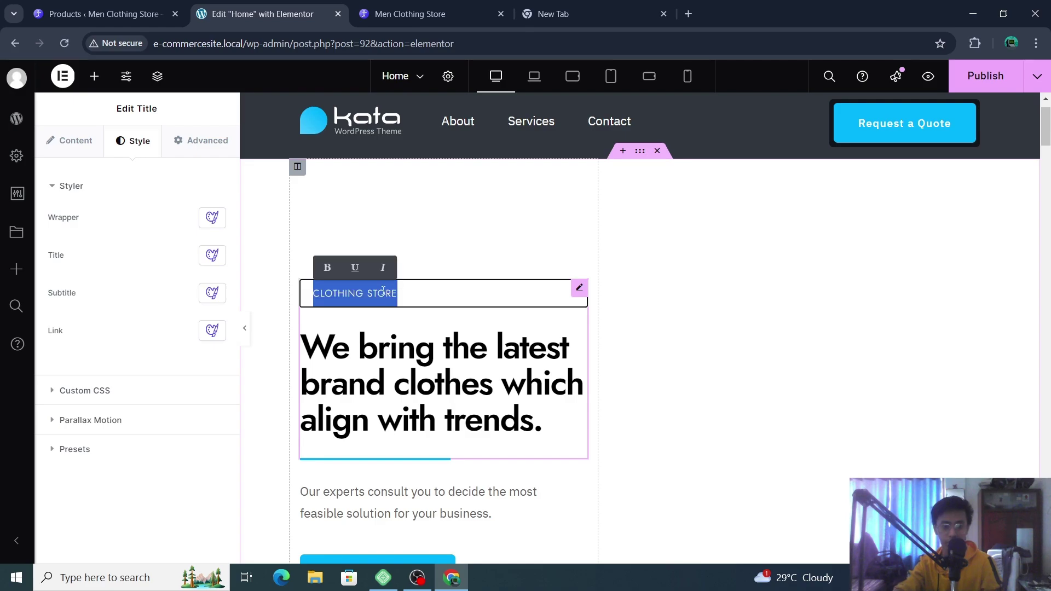
left_click(327, 267)
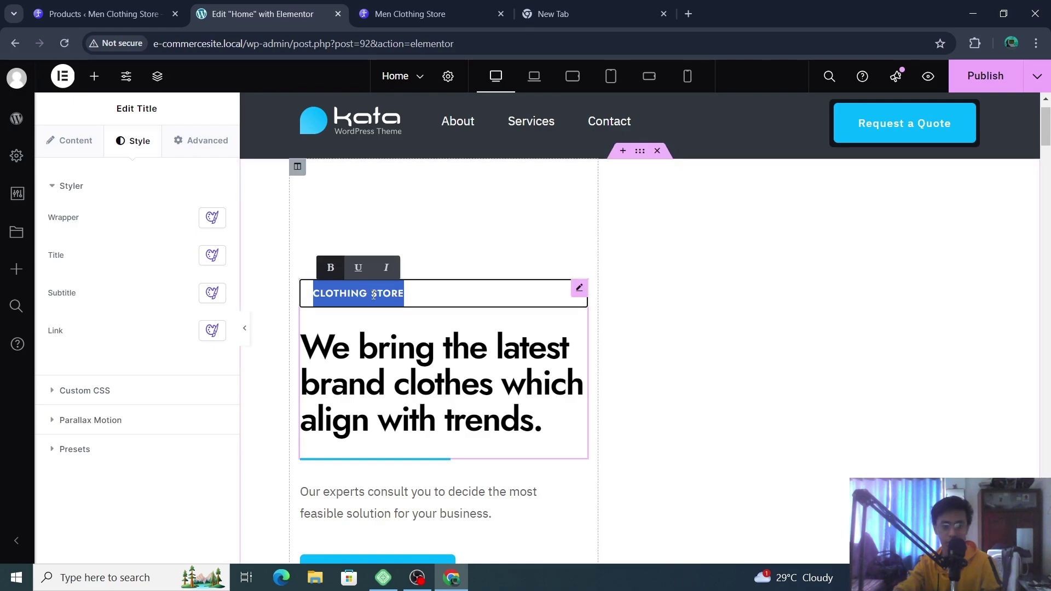
right_click(390, 302)
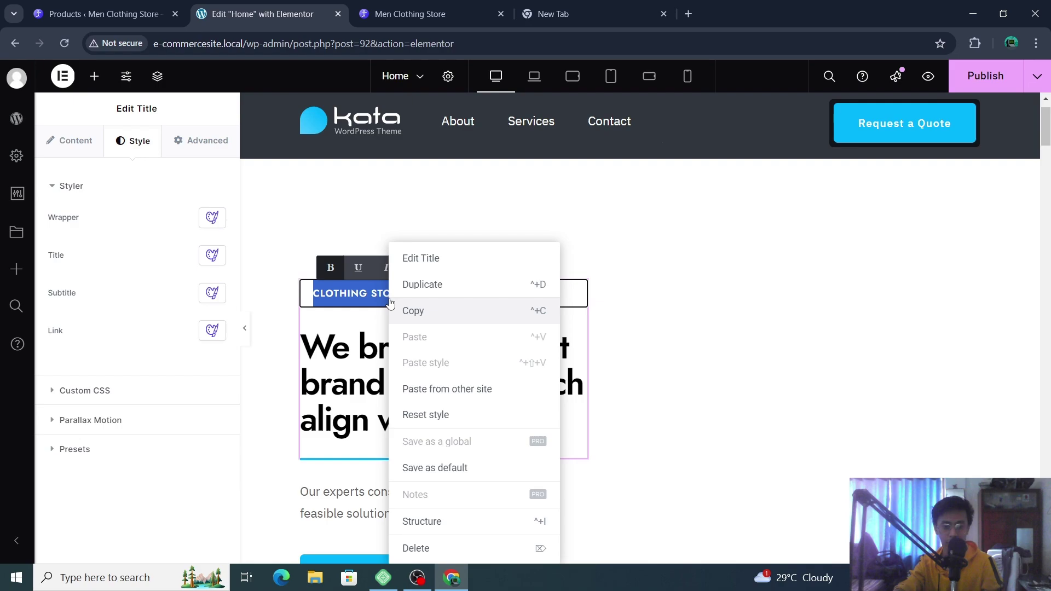
left_click(457, 262)
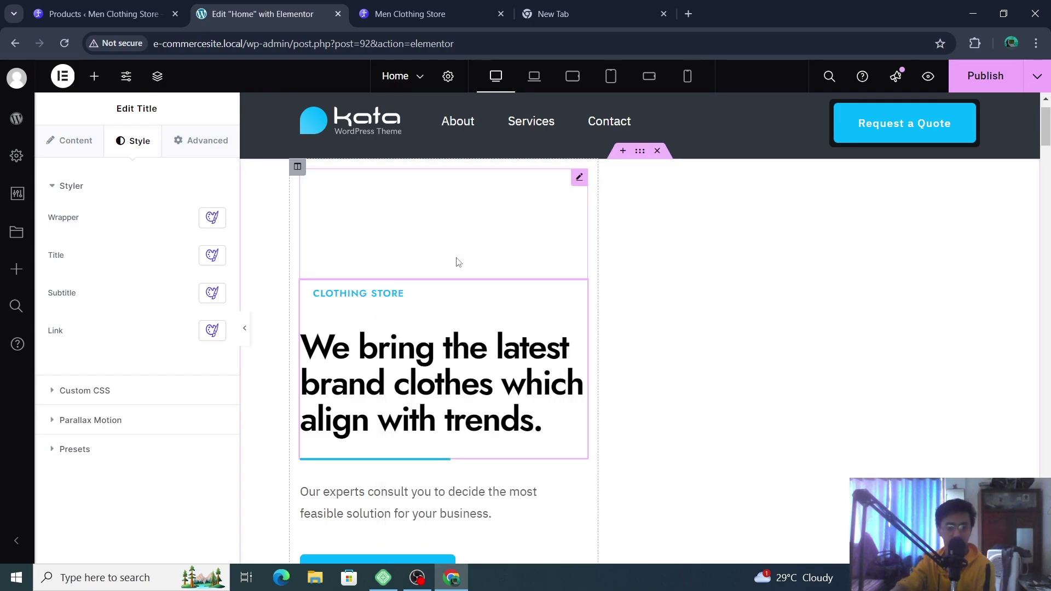
scroll(329, 317, "up", 1)
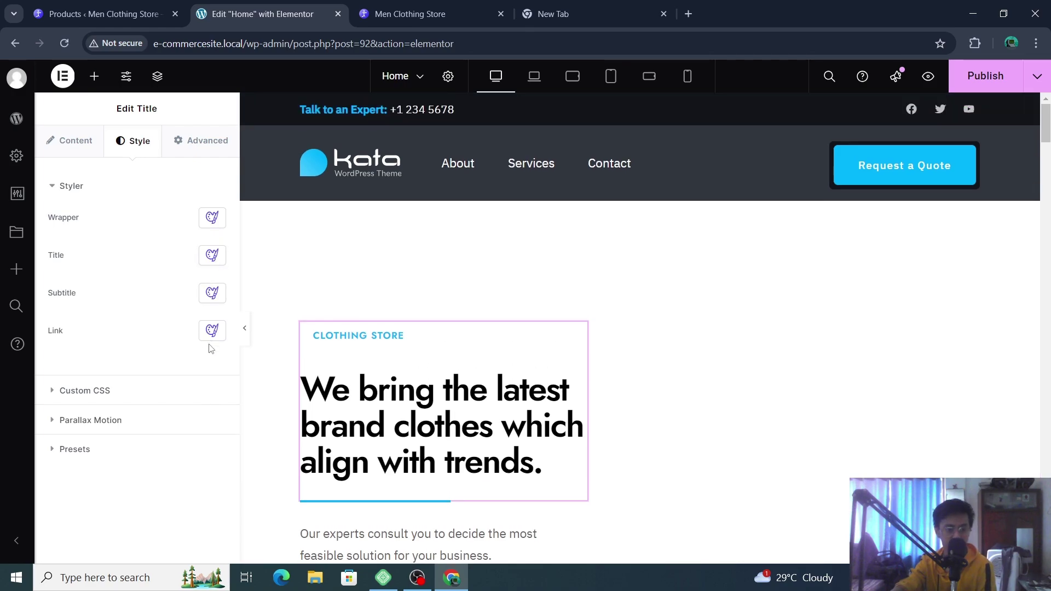
- Increase the Styler Title font size so CLOTHING STORE wraps onto two lines
left_click(213, 256)
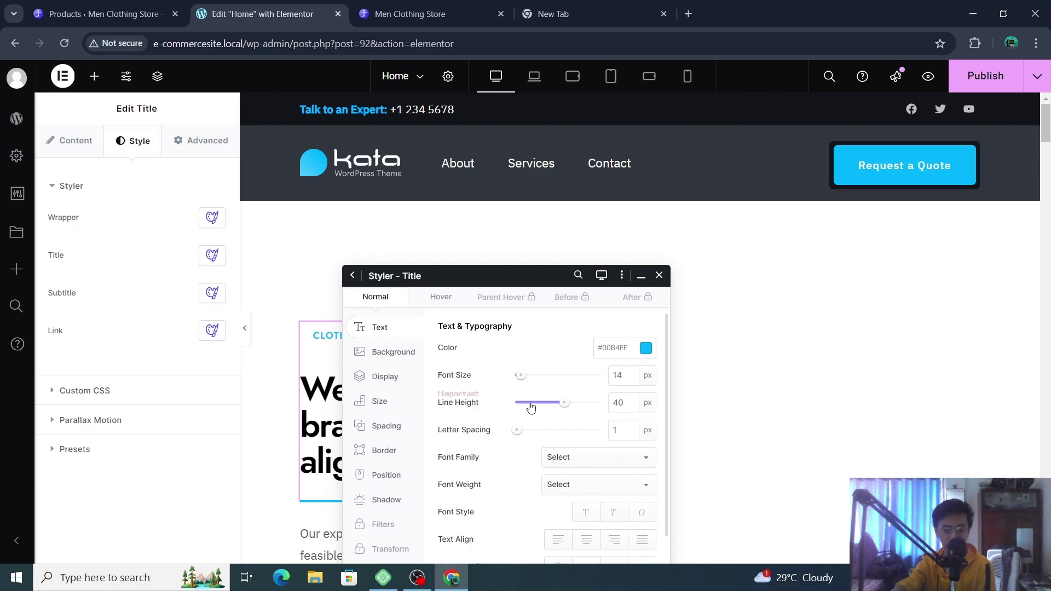
left_click_drag(522, 377, 552, 380)
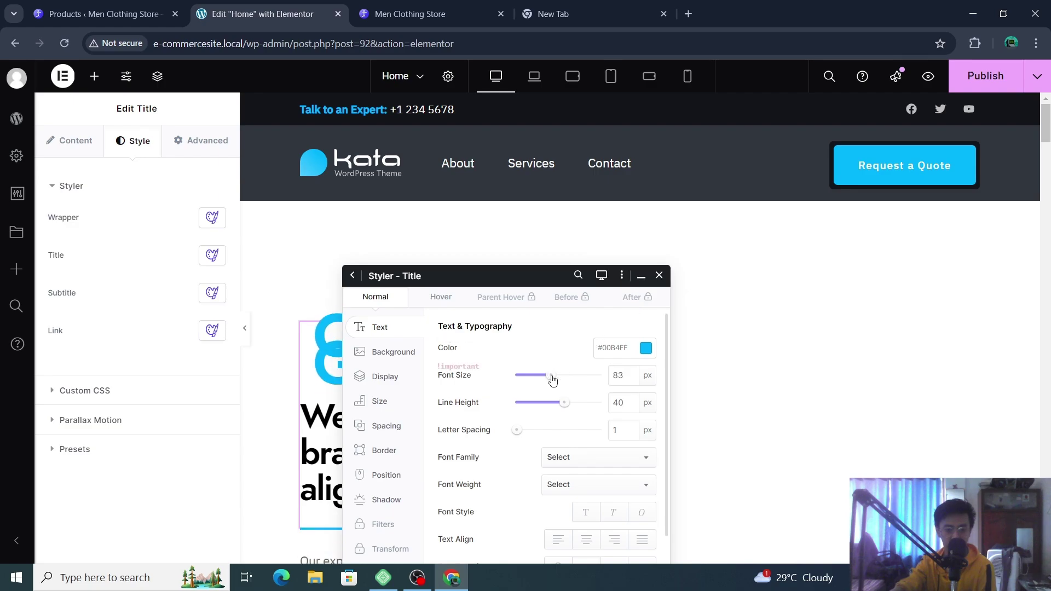
left_click(660, 277)
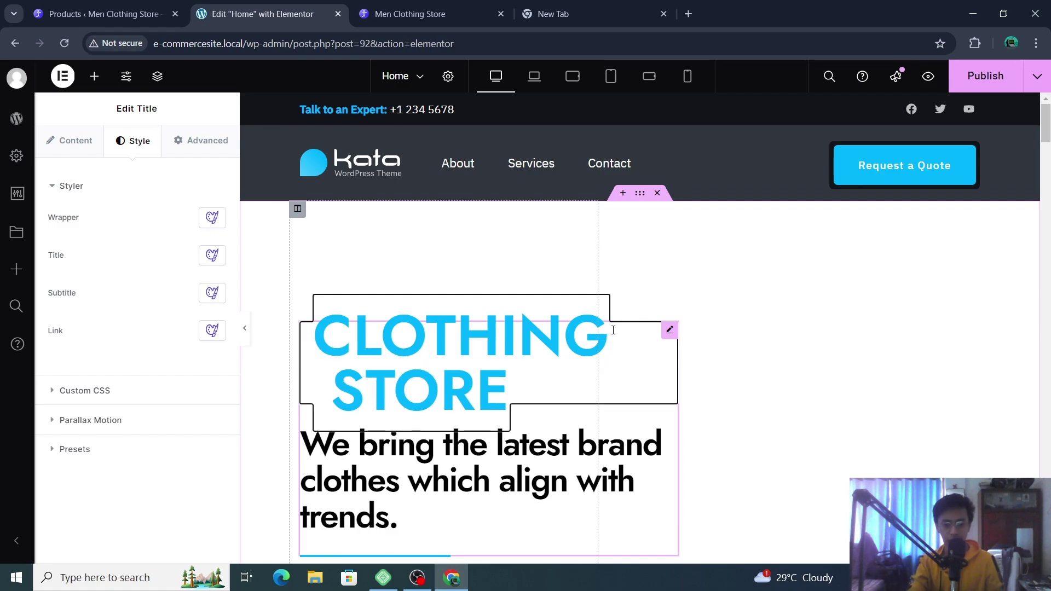
left_click(794, 319)
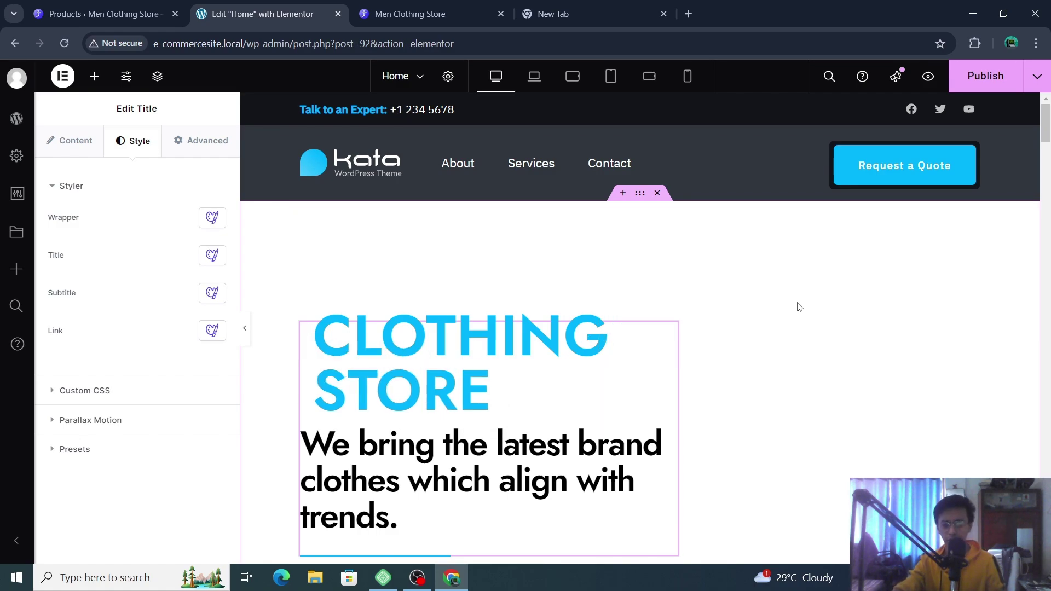
double_click(575, 294)
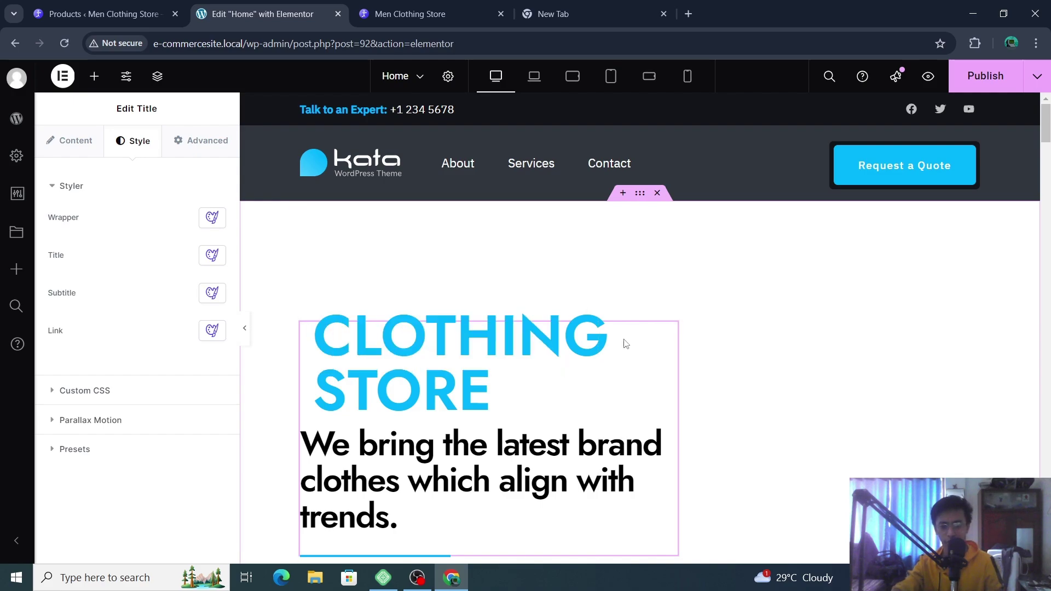
left_click(474, 353)
triple_click(475, 353)
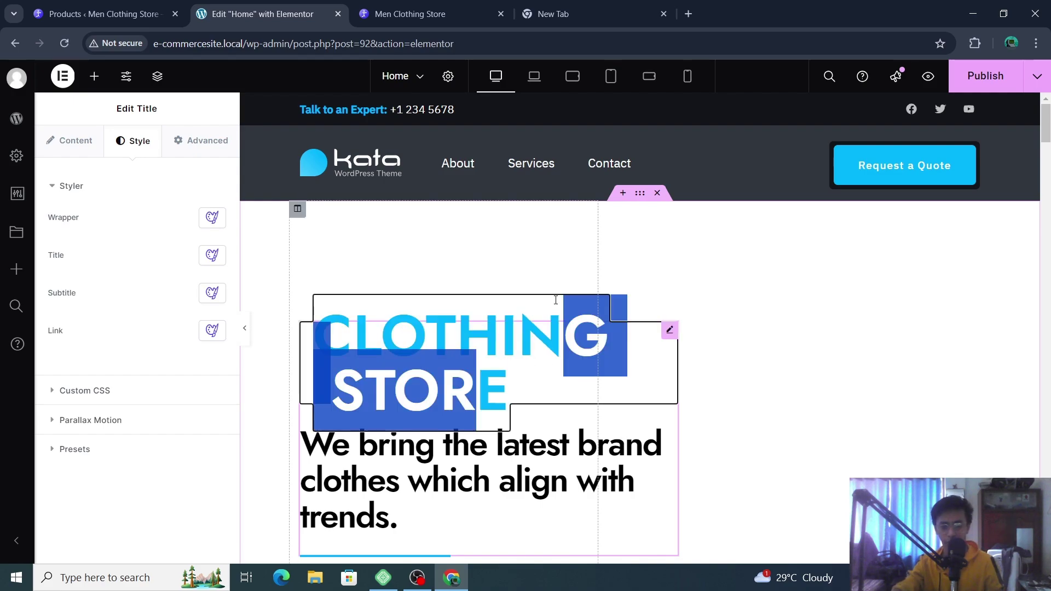
left_click(523, 275)
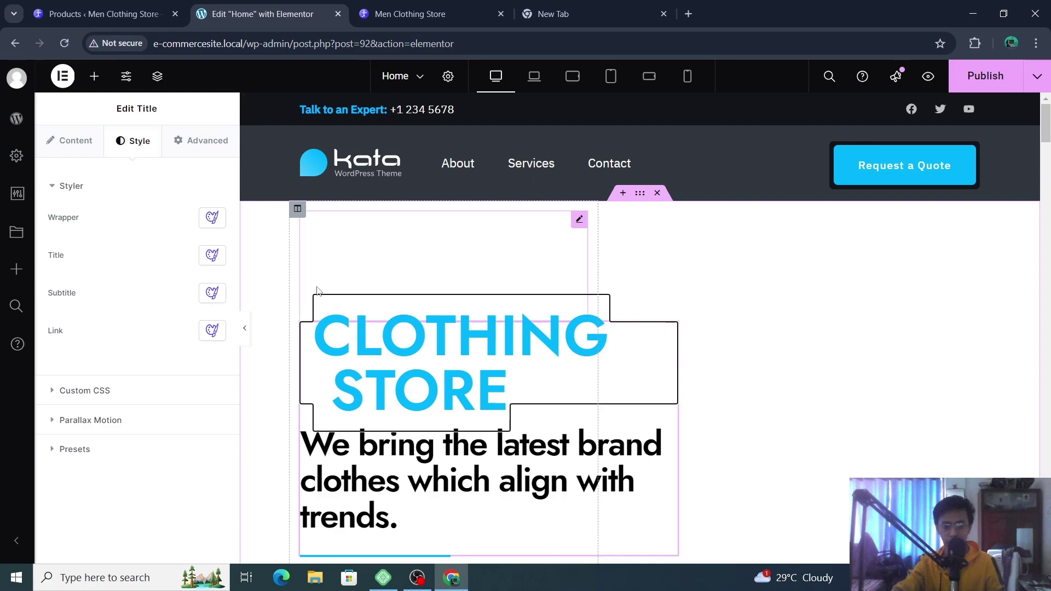
left_click_drag(340, 296, 575, 274)
left_click(584, 366)
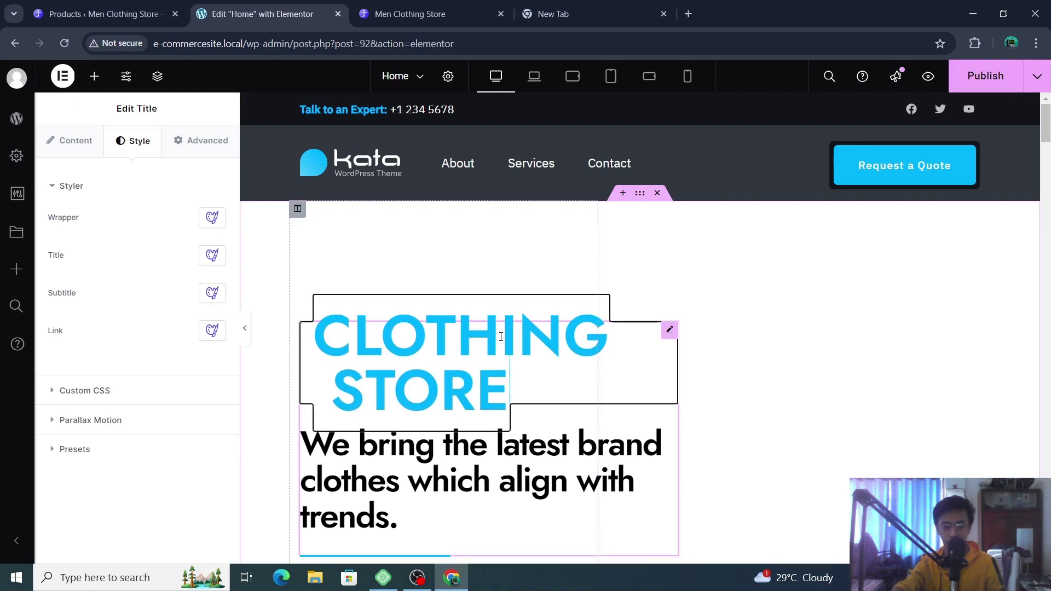
left_click_drag(633, 363, 781, 334)
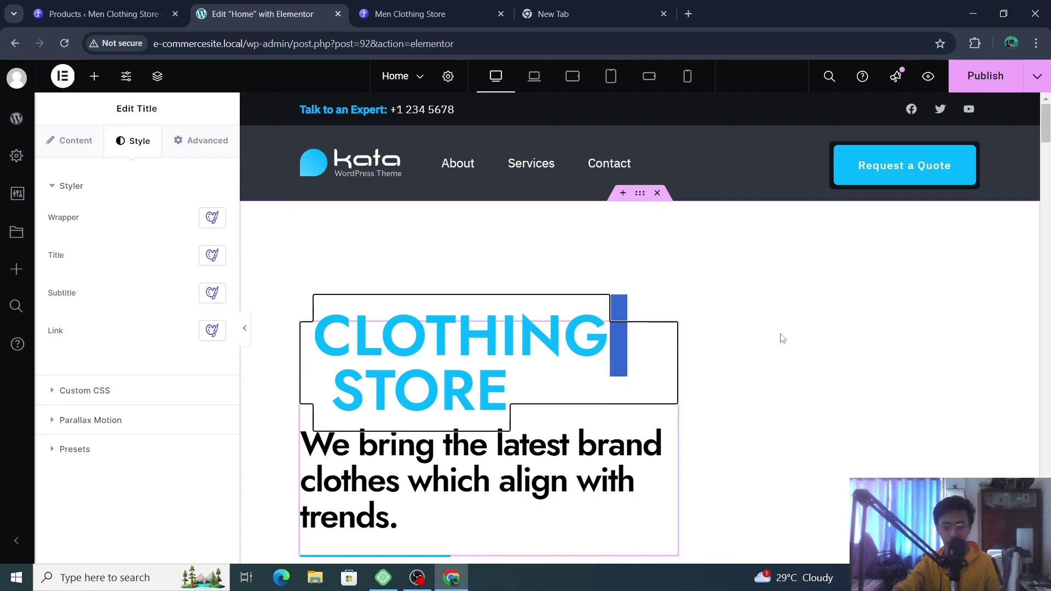
left_click(803, 319)
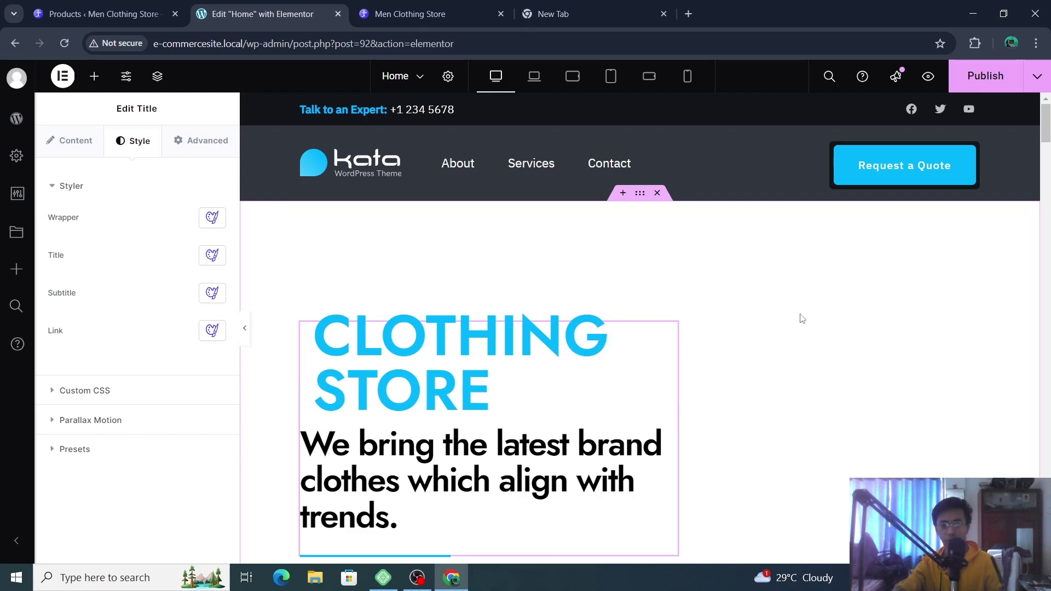
scroll(803, 319, "down", 3)
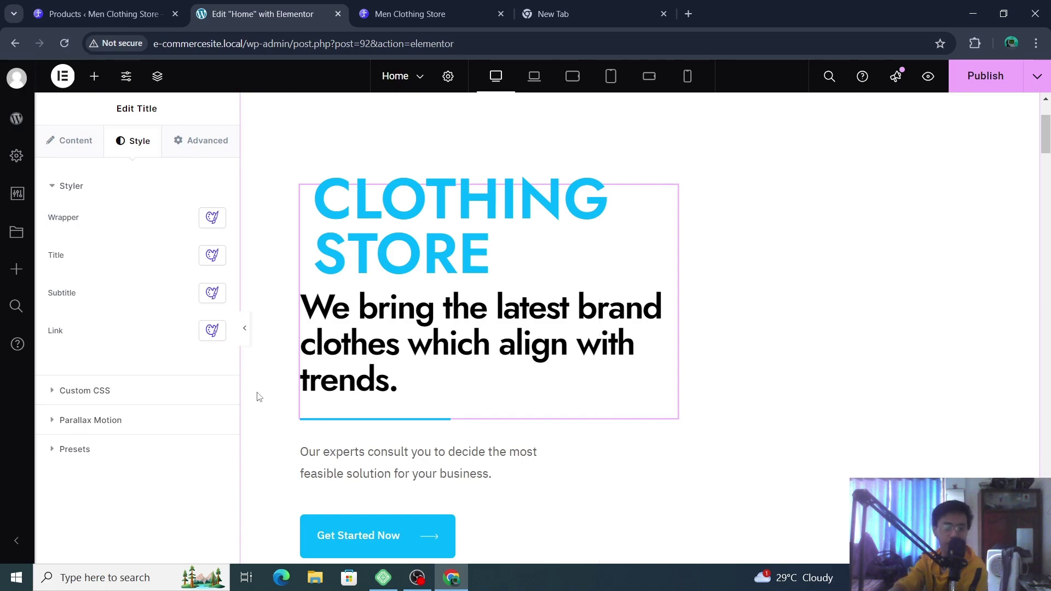
scroll(520, 422, "up", 3)
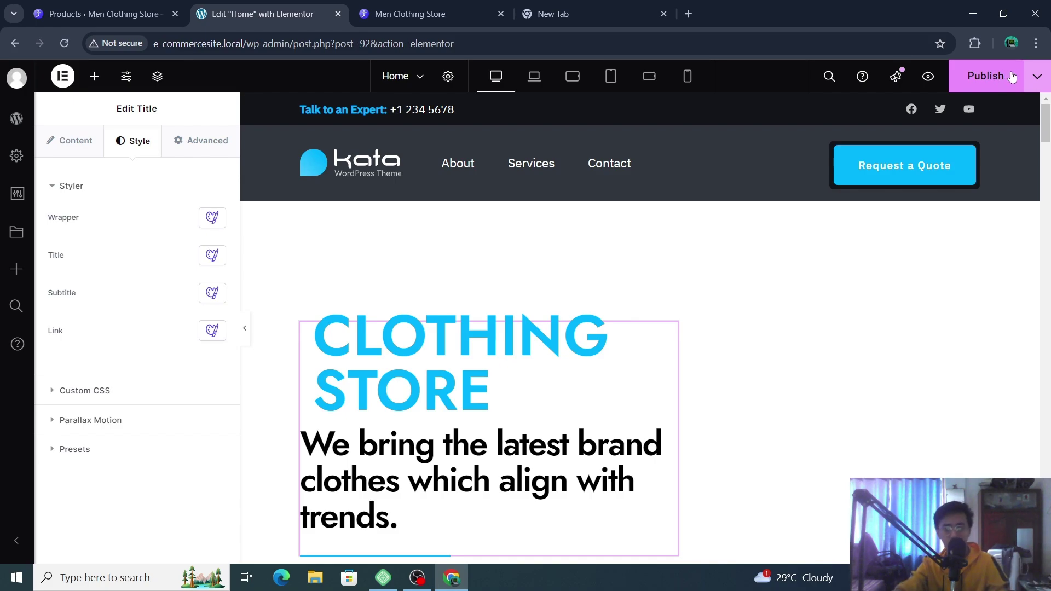
- Publish the Home page changes from the Publish button
left_click(1036, 76)
left_click(1001, 77)
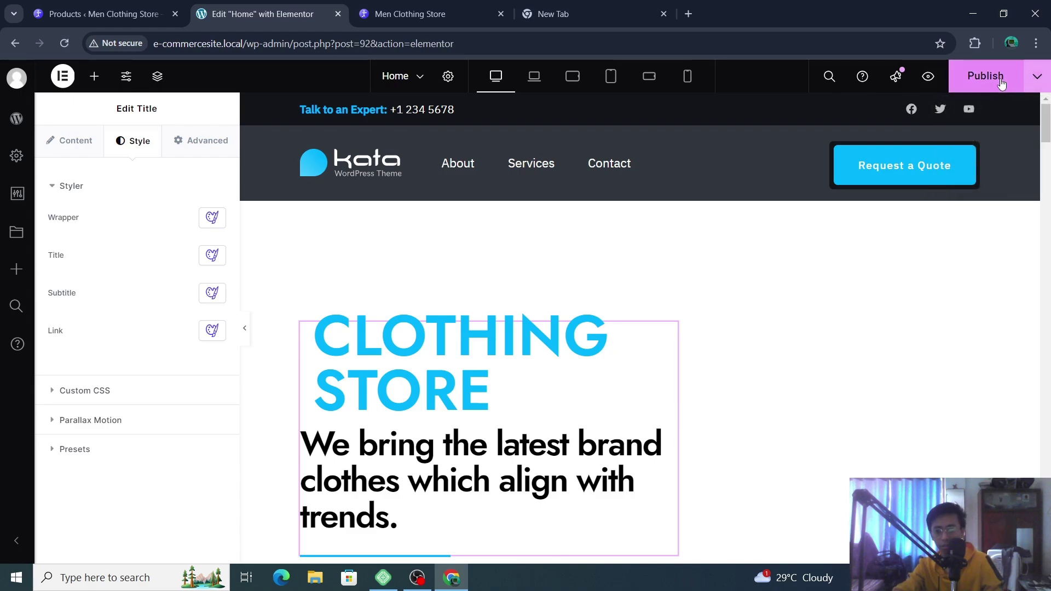
scroll(640, 394, "down", 5)
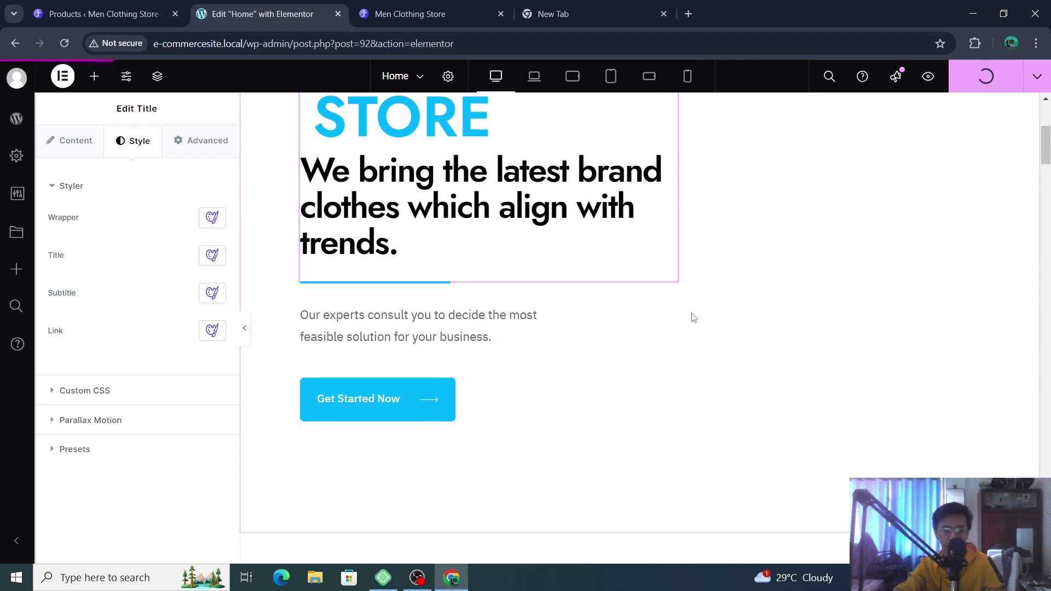
scroll(692, 314, "down", 8)
scroll(688, 317, "up", 13)
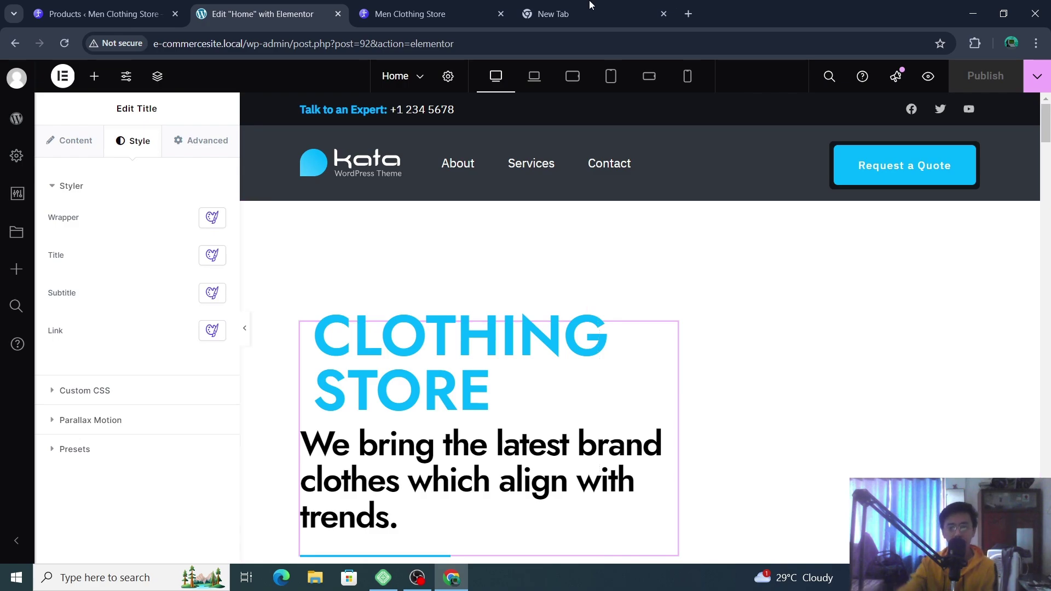
- Switch to the live Men Clothing Store tab and reload the home page
left_click(430, 13)
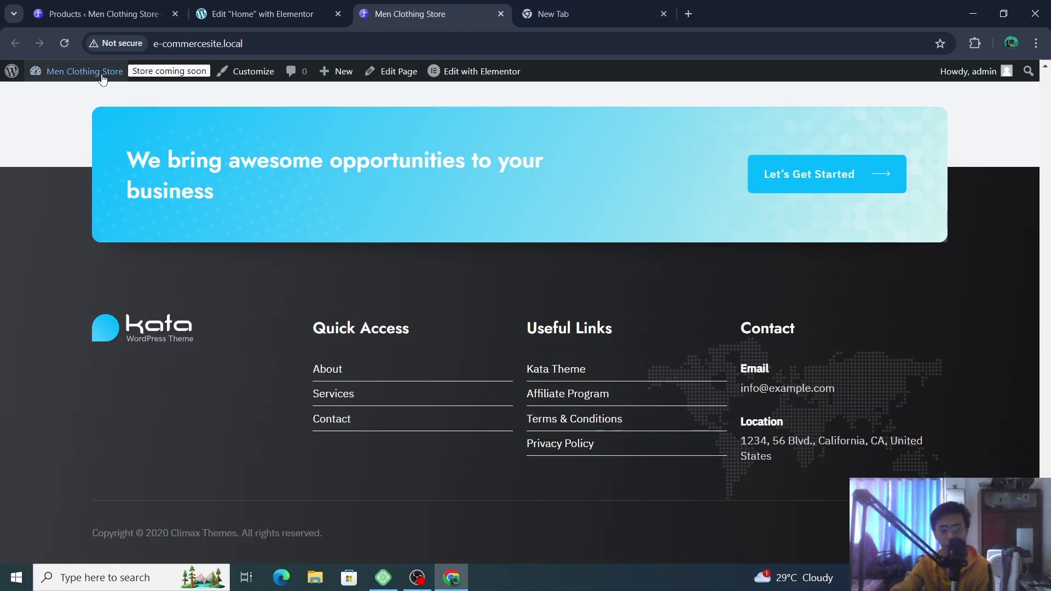
scroll(204, 105, "up", 15)
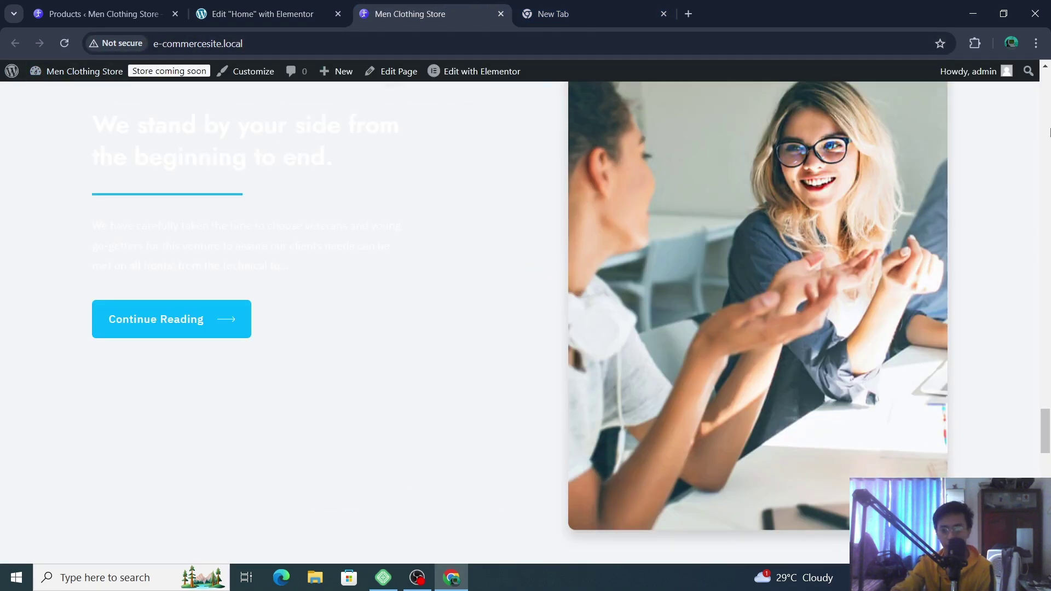
scroll(1049, 131, "up", 10)
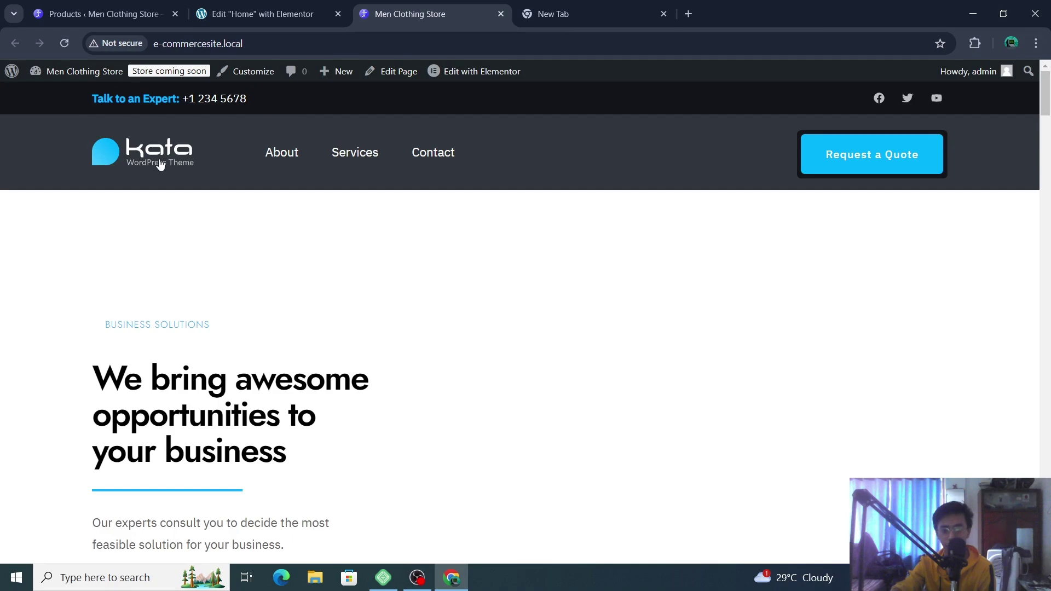
left_click(159, 164)
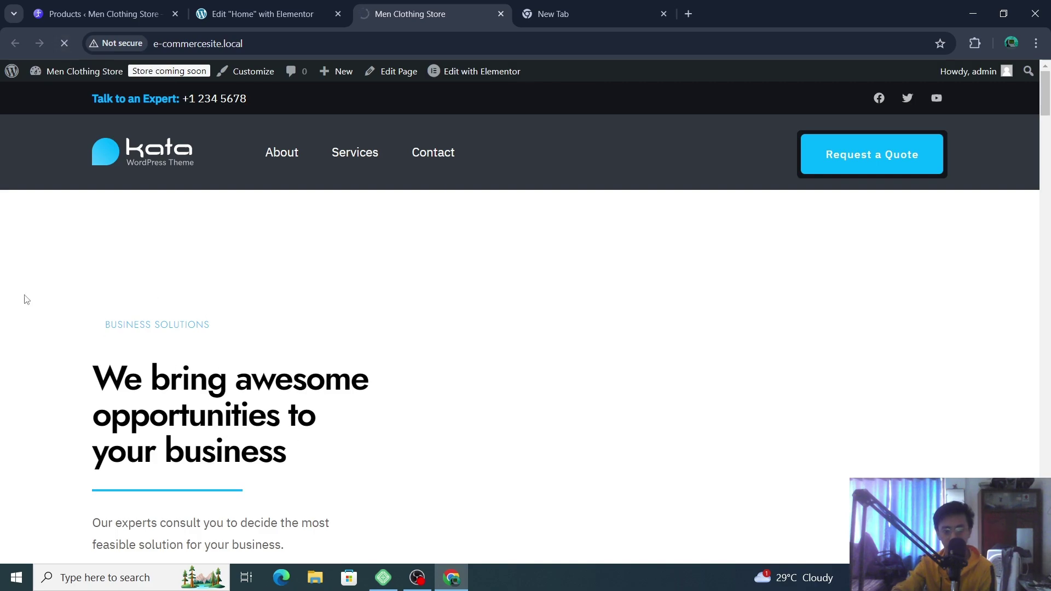
left_click(254, 14)
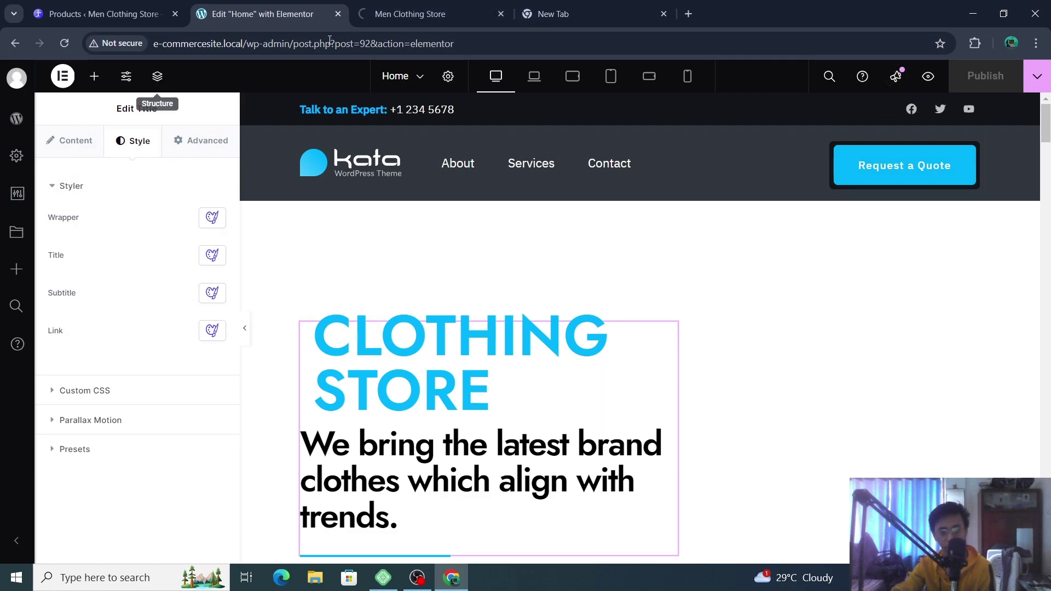
key("ctrl+Tab")
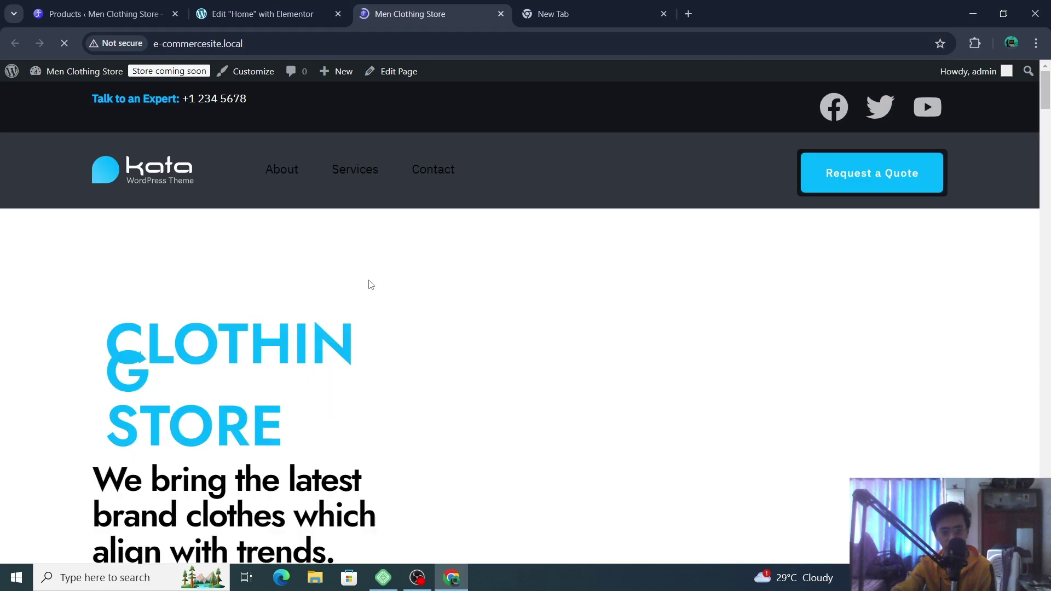
- Scroll the live home page to check the large blue CLOTHING STORE tagline and new headline
scroll(351, 262, "down", 3)
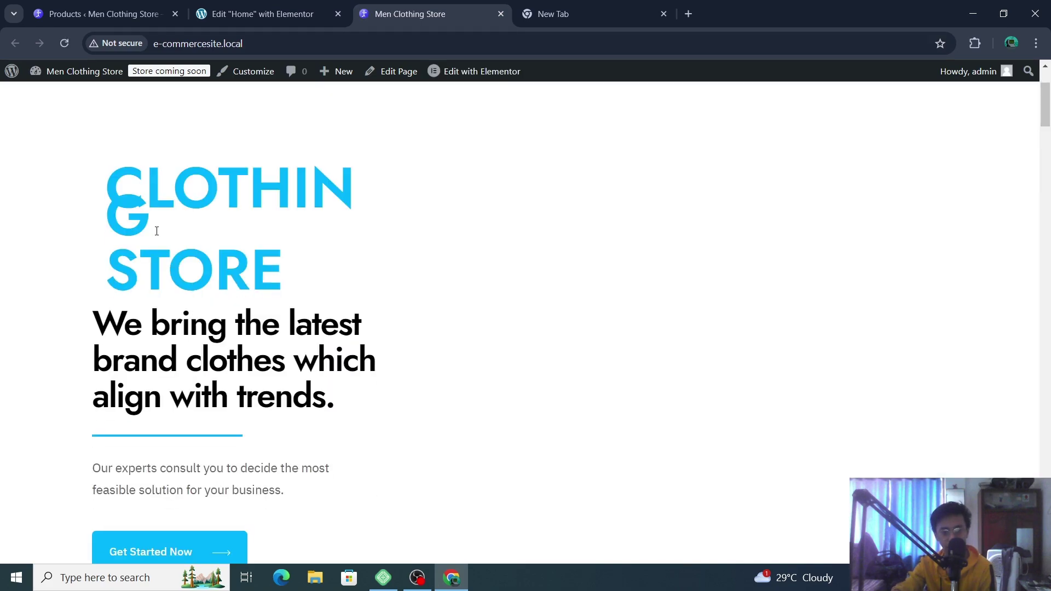
scroll(411, 292, "up", 3)
scroll(425, 289, "down", 4)
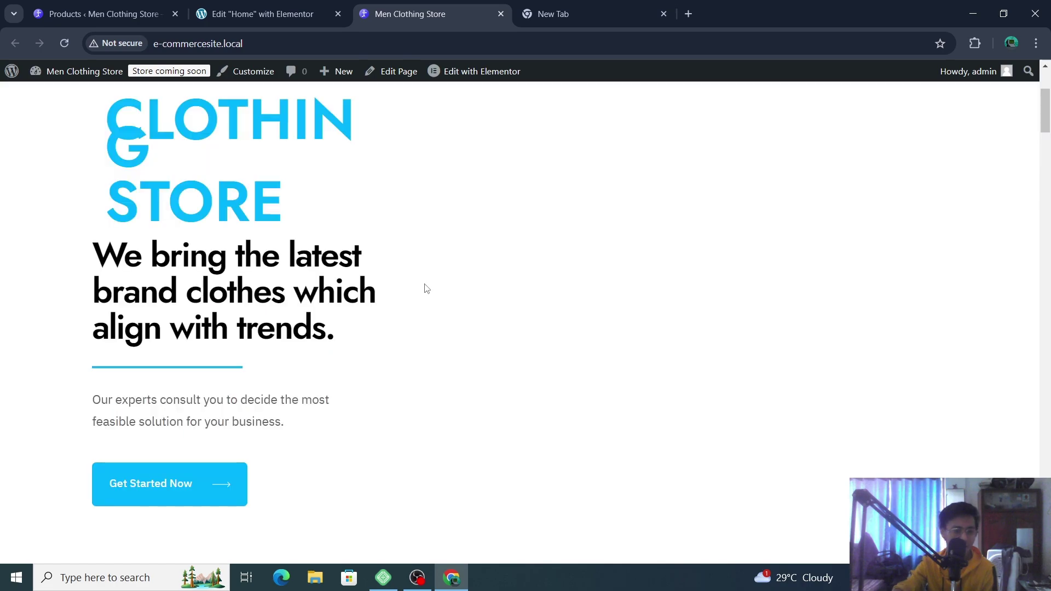
scroll(550, 255, "up", 4)
scroll(593, 253, "down", 6)
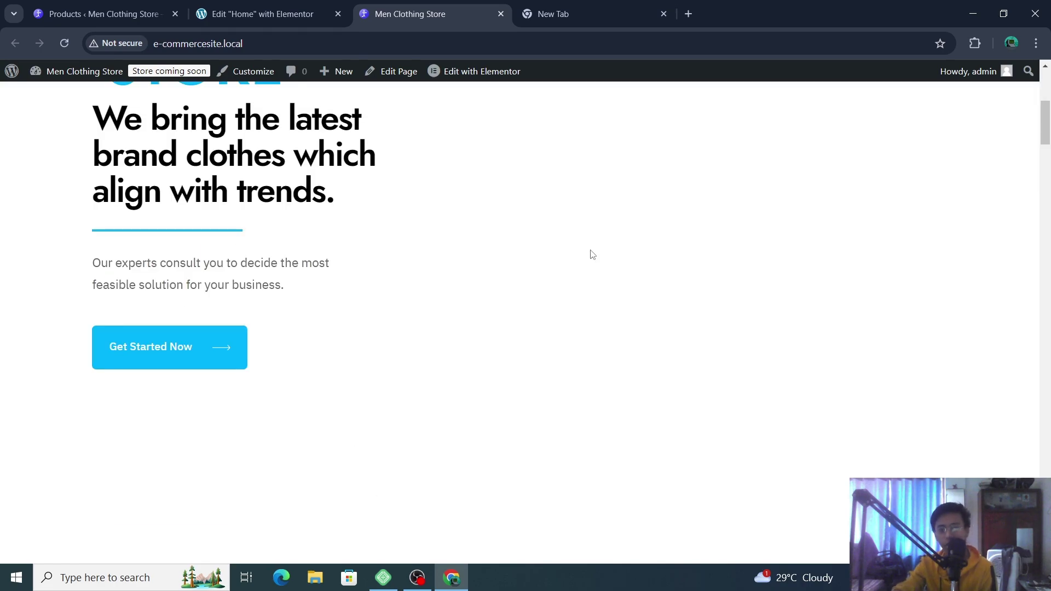
scroll(593, 254, "down", 5)
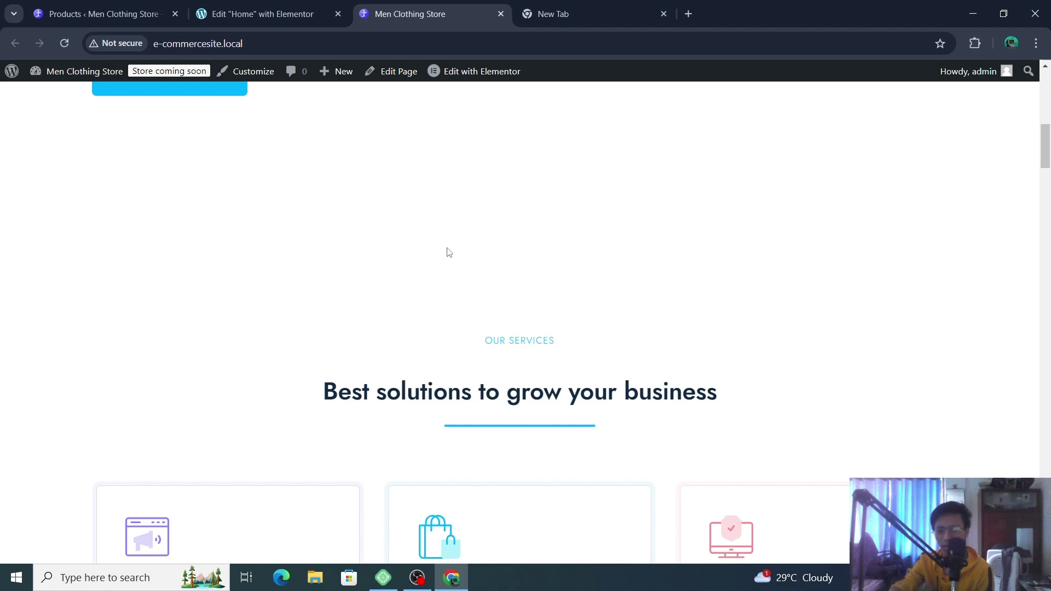
scroll(449, 253, "up", 10)
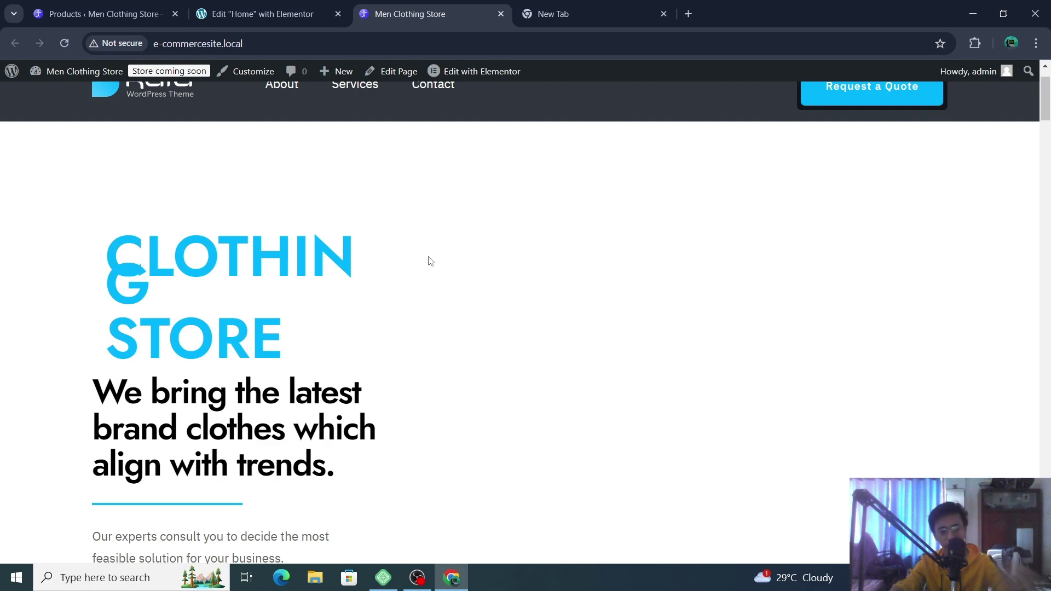
scroll(431, 261, "up", 2)
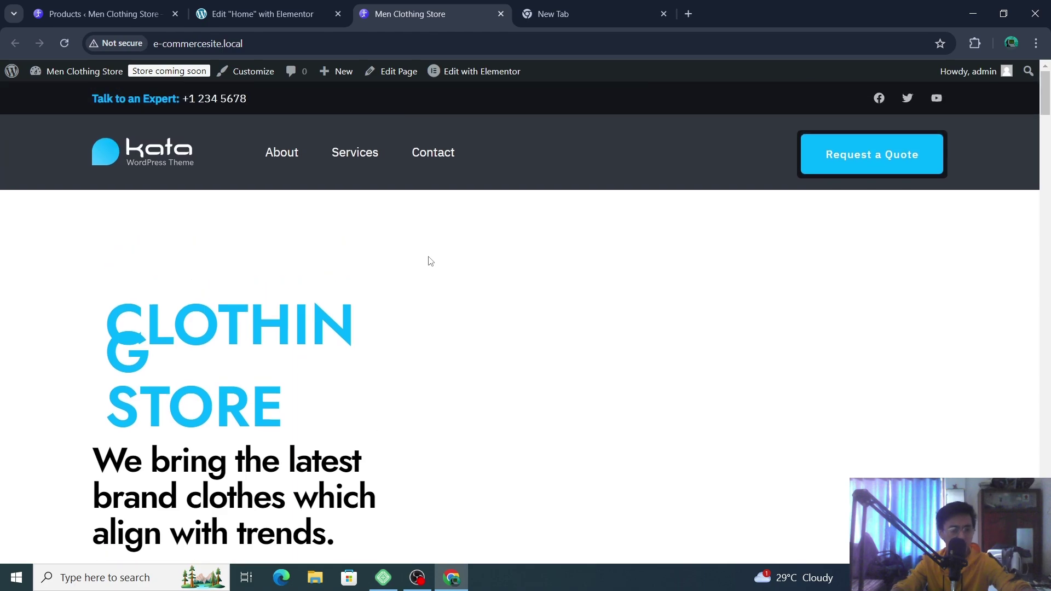
scroll(431, 261, "down", 20)
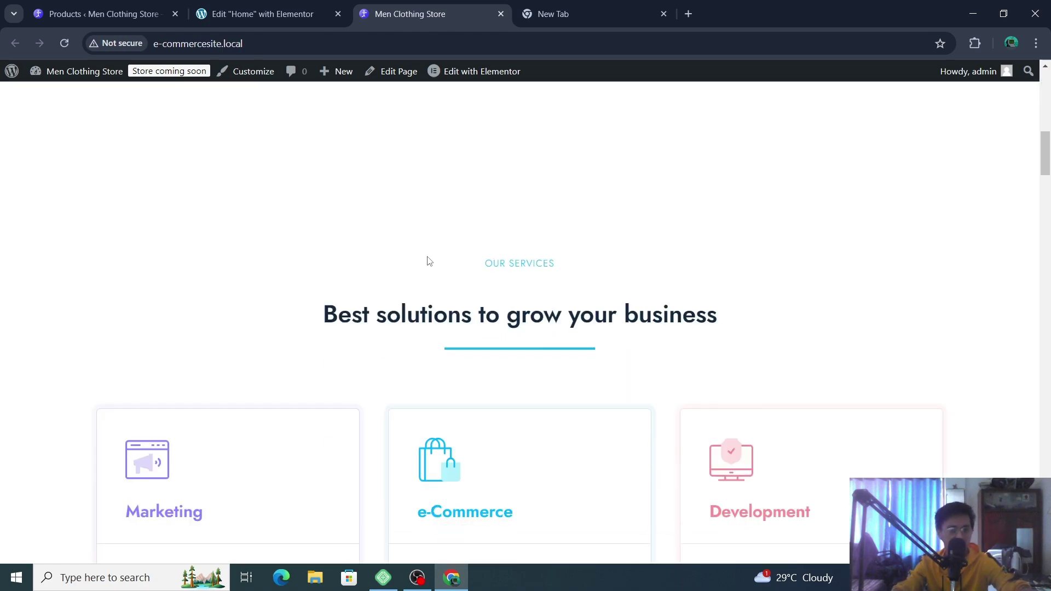
scroll(428, 262, "down", 8)
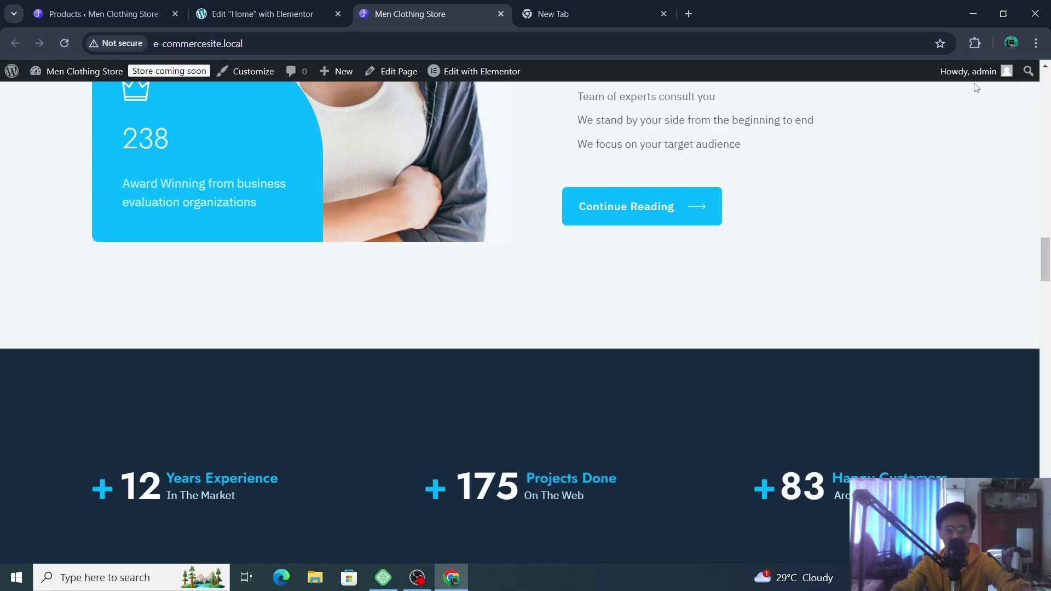
- Open a new Incognito window in Chrome and go to YouTube from the bookmarks
left_click(1036, 43)
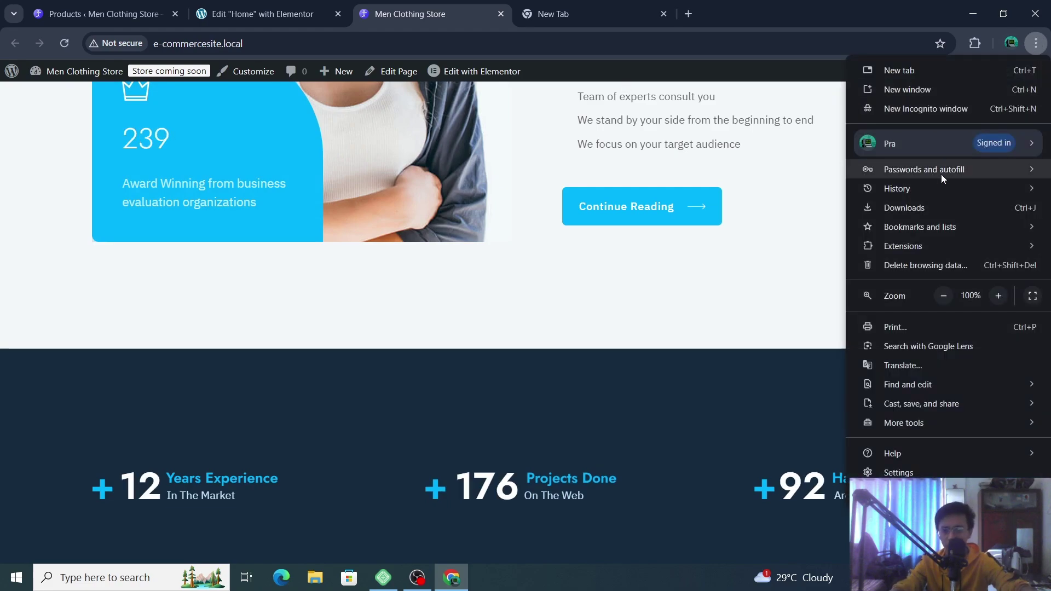
left_click(974, 109)
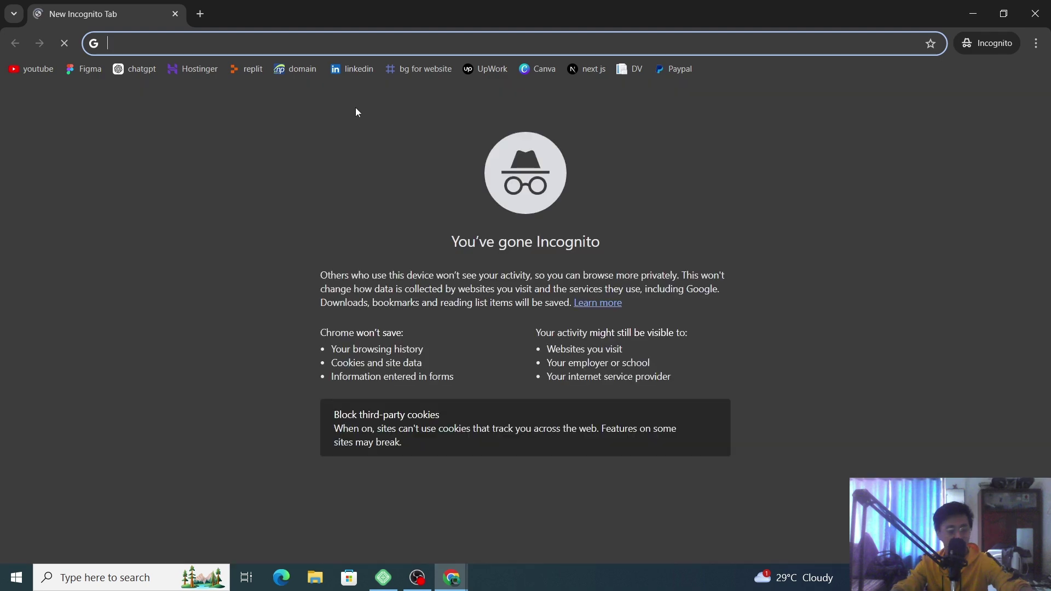
left_click(34, 76)
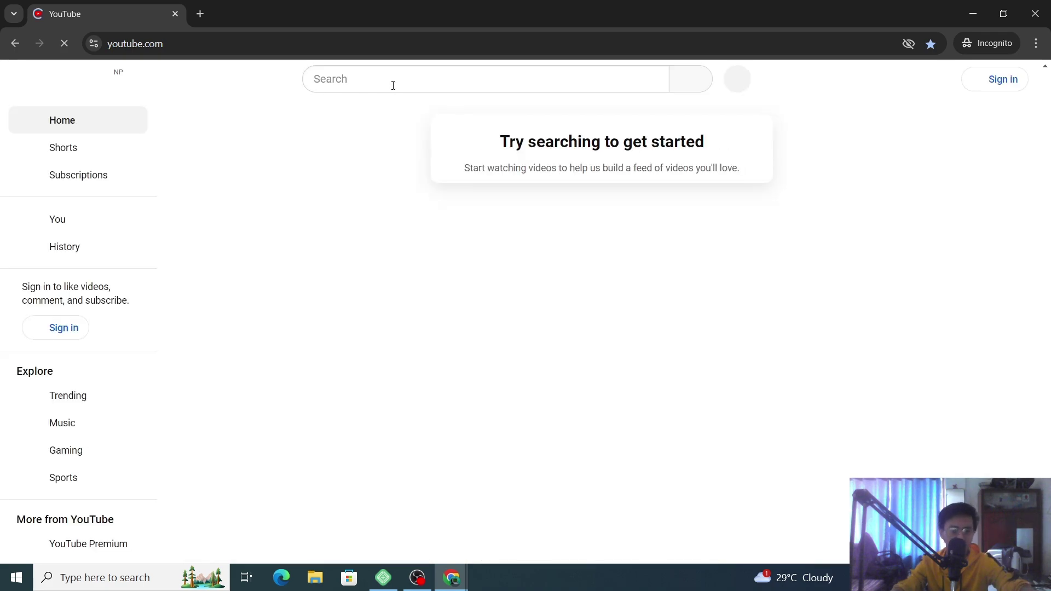
- Search YouTube for the presenter's coding channel by name
left_click(394, 85)
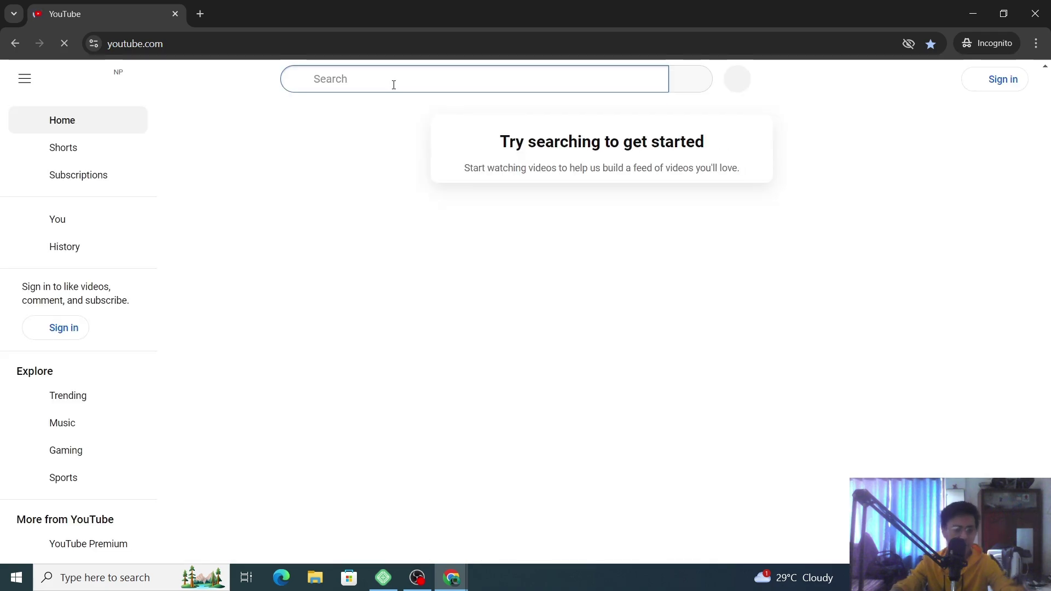
type("codn")
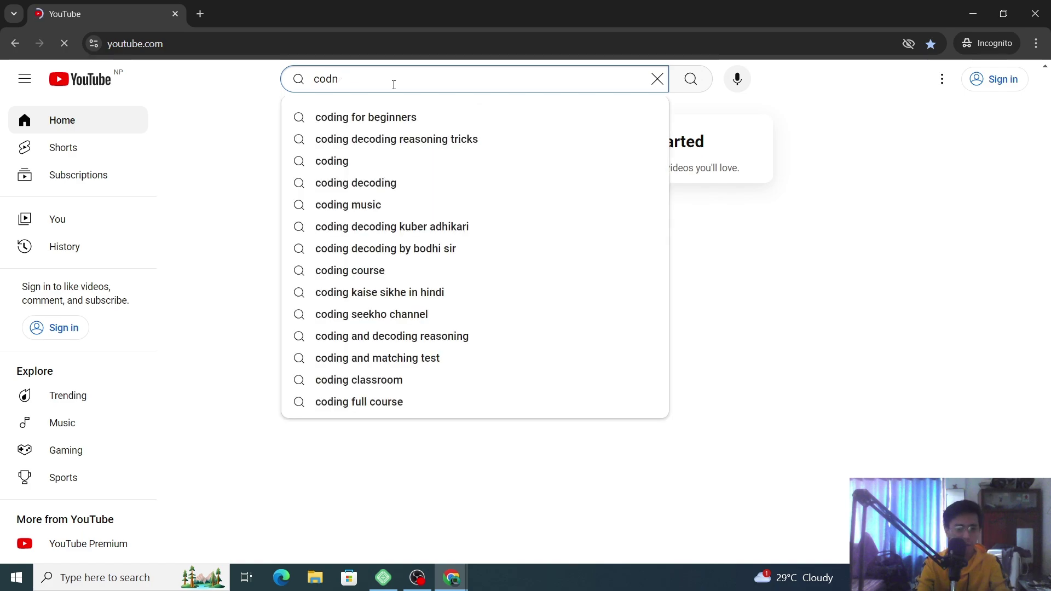
key("BackSpace")
type("ing")
key("BackSpace")
type("wti")
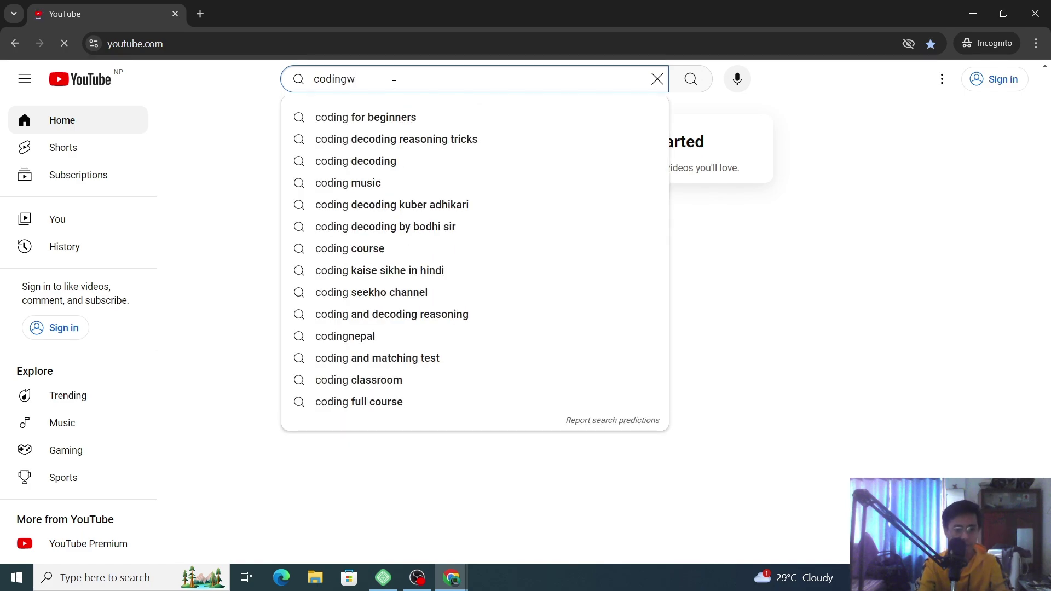
key("BackSpace")
key("BackSpace")
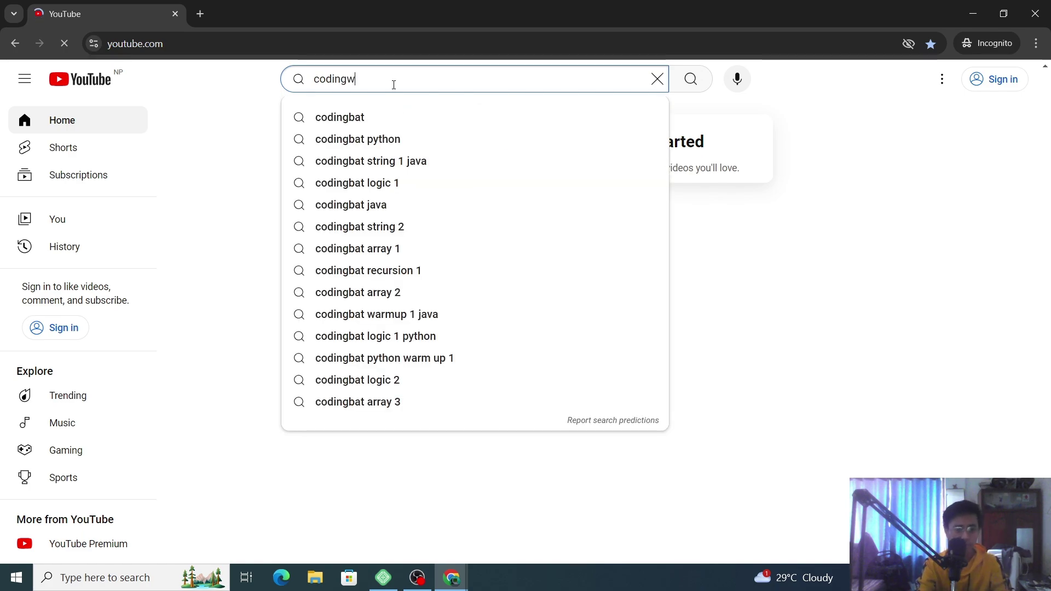
type("ithprasum")
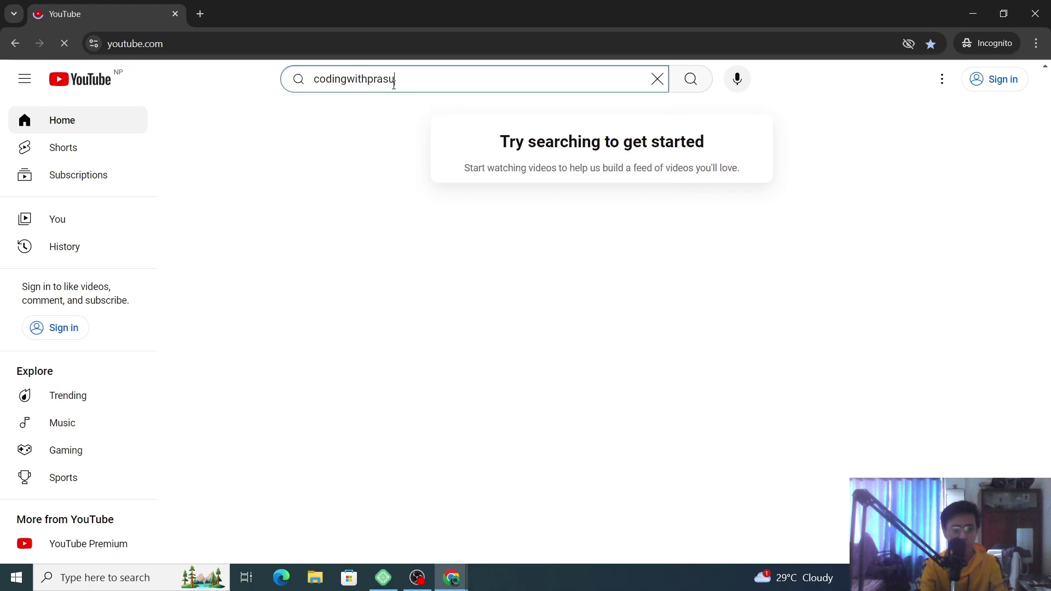
key("Return")
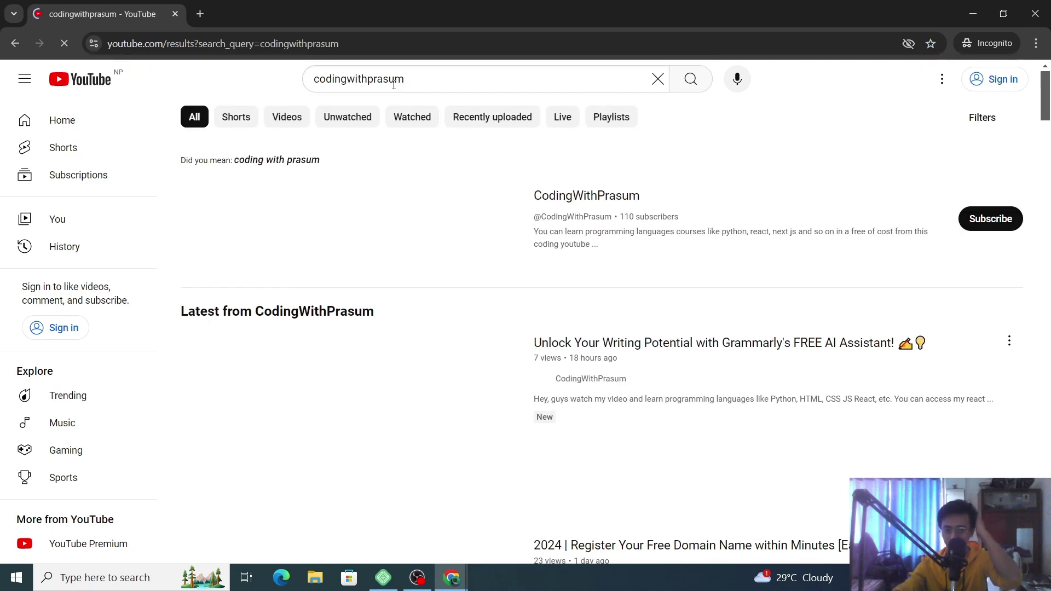